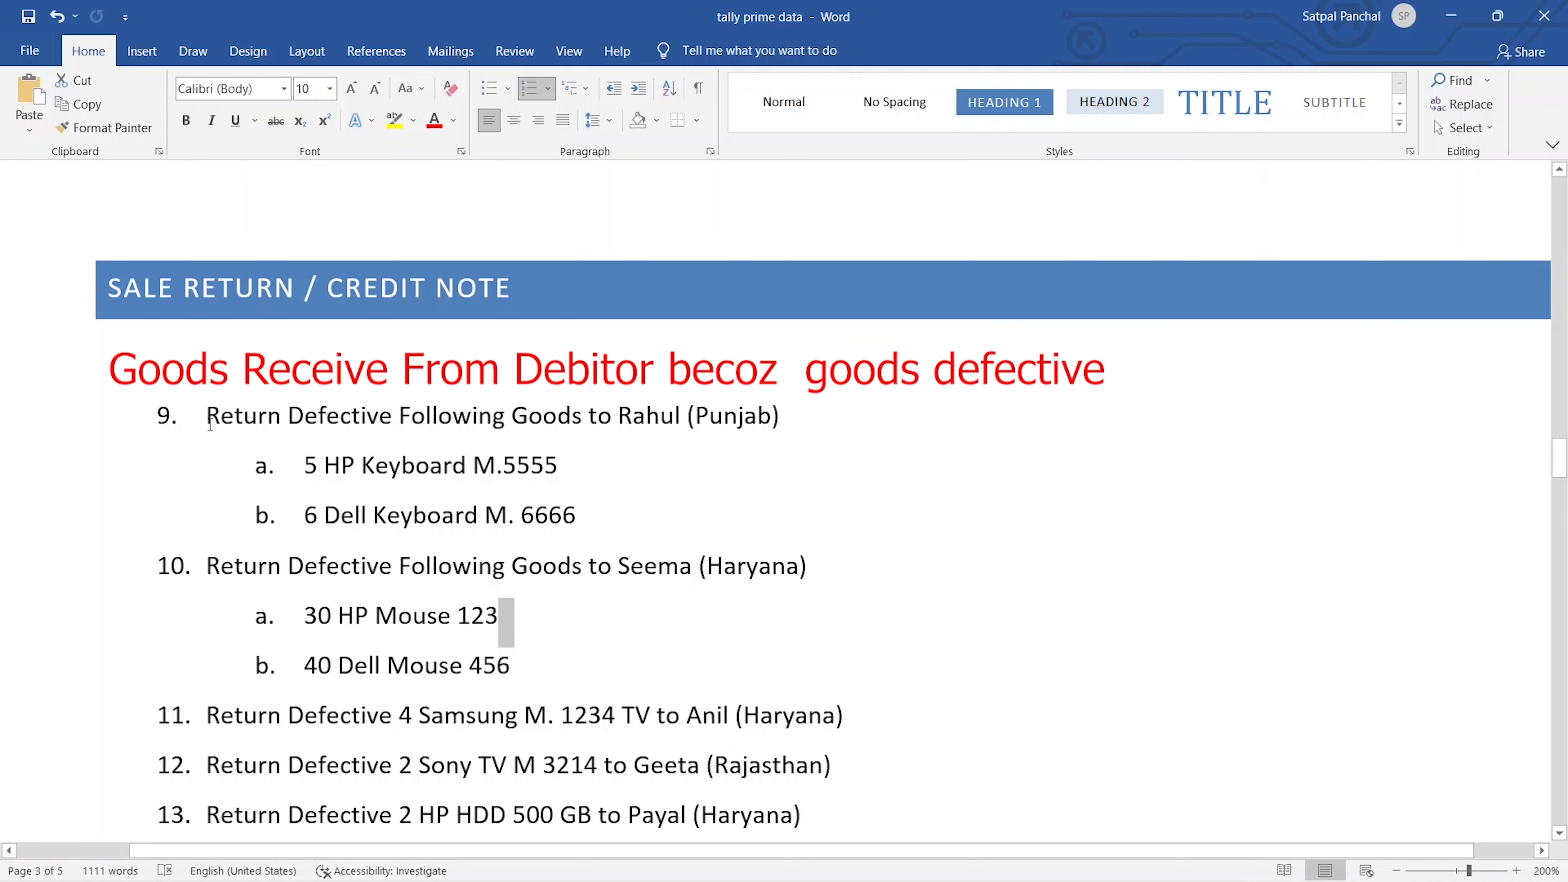
# Step: Review the sale return entries 9 to 14 against the earlier purchase, purchase return and sale transactions in the document
pyautogui.scroll(-2, 263, 412)
pyautogui.moveTo(203, 314); pyautogui.dragTo(768, 764)
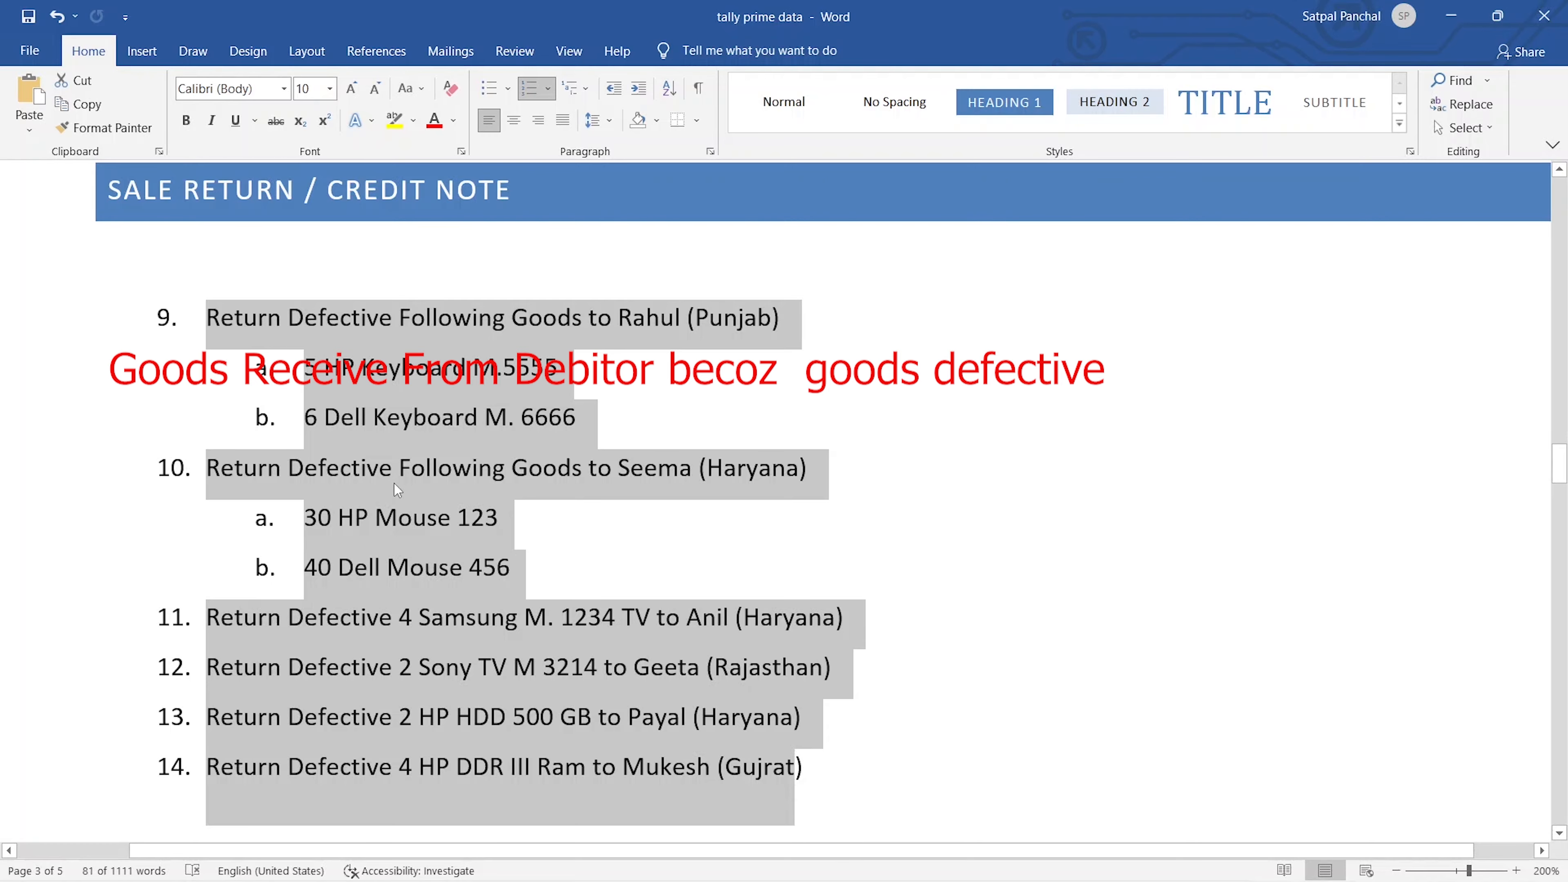
pyautogui.scroll(15, 395, 481)
pyautogui.scroll(15, 399, 482)
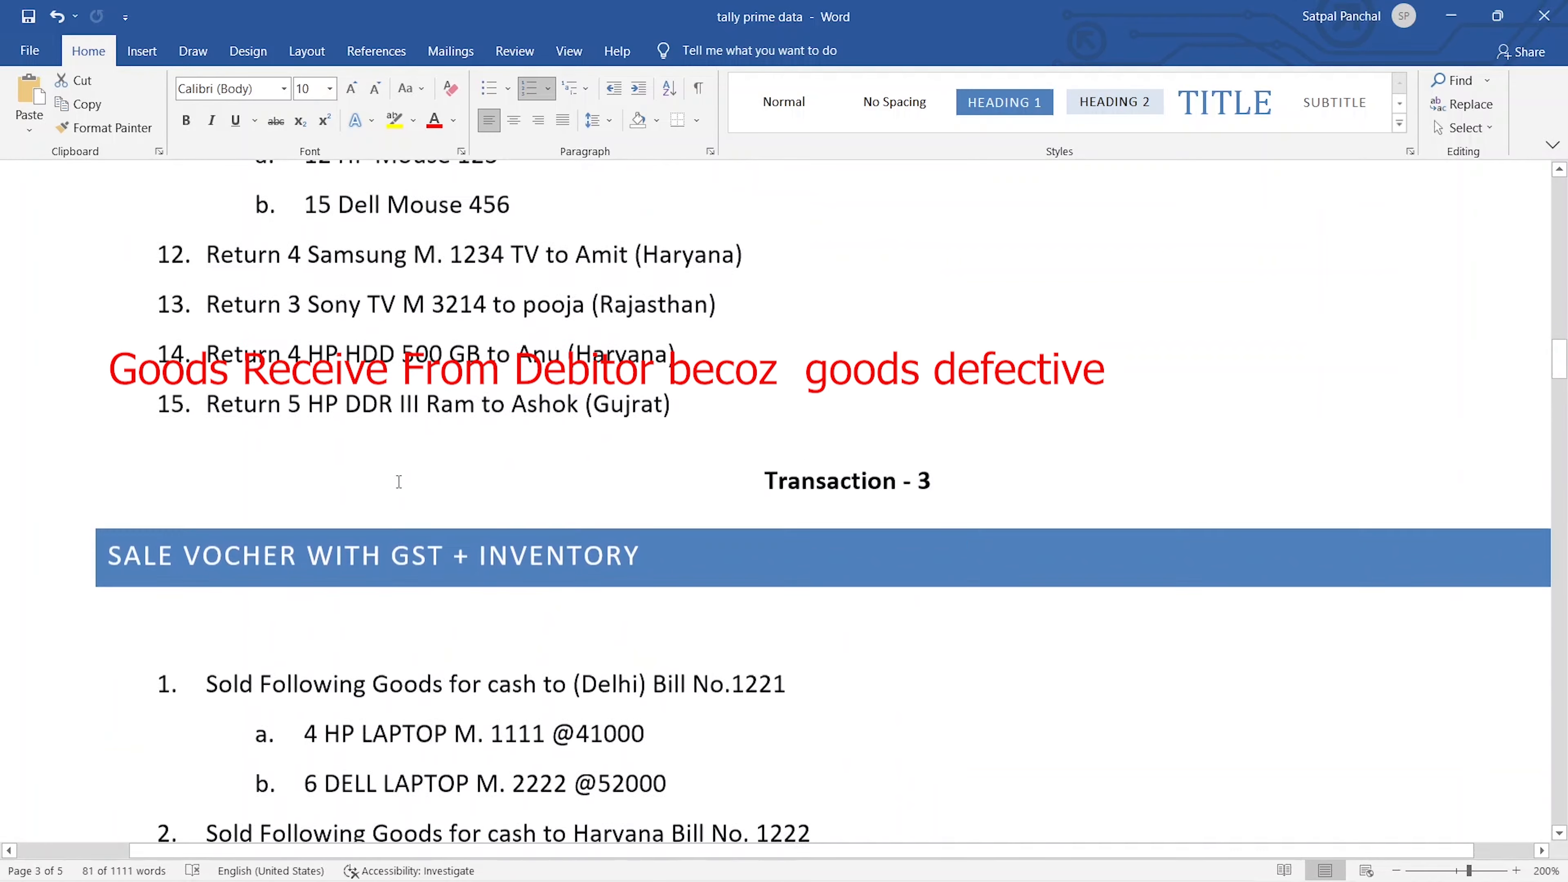
pyautogui.scroll(15, 399, 482)
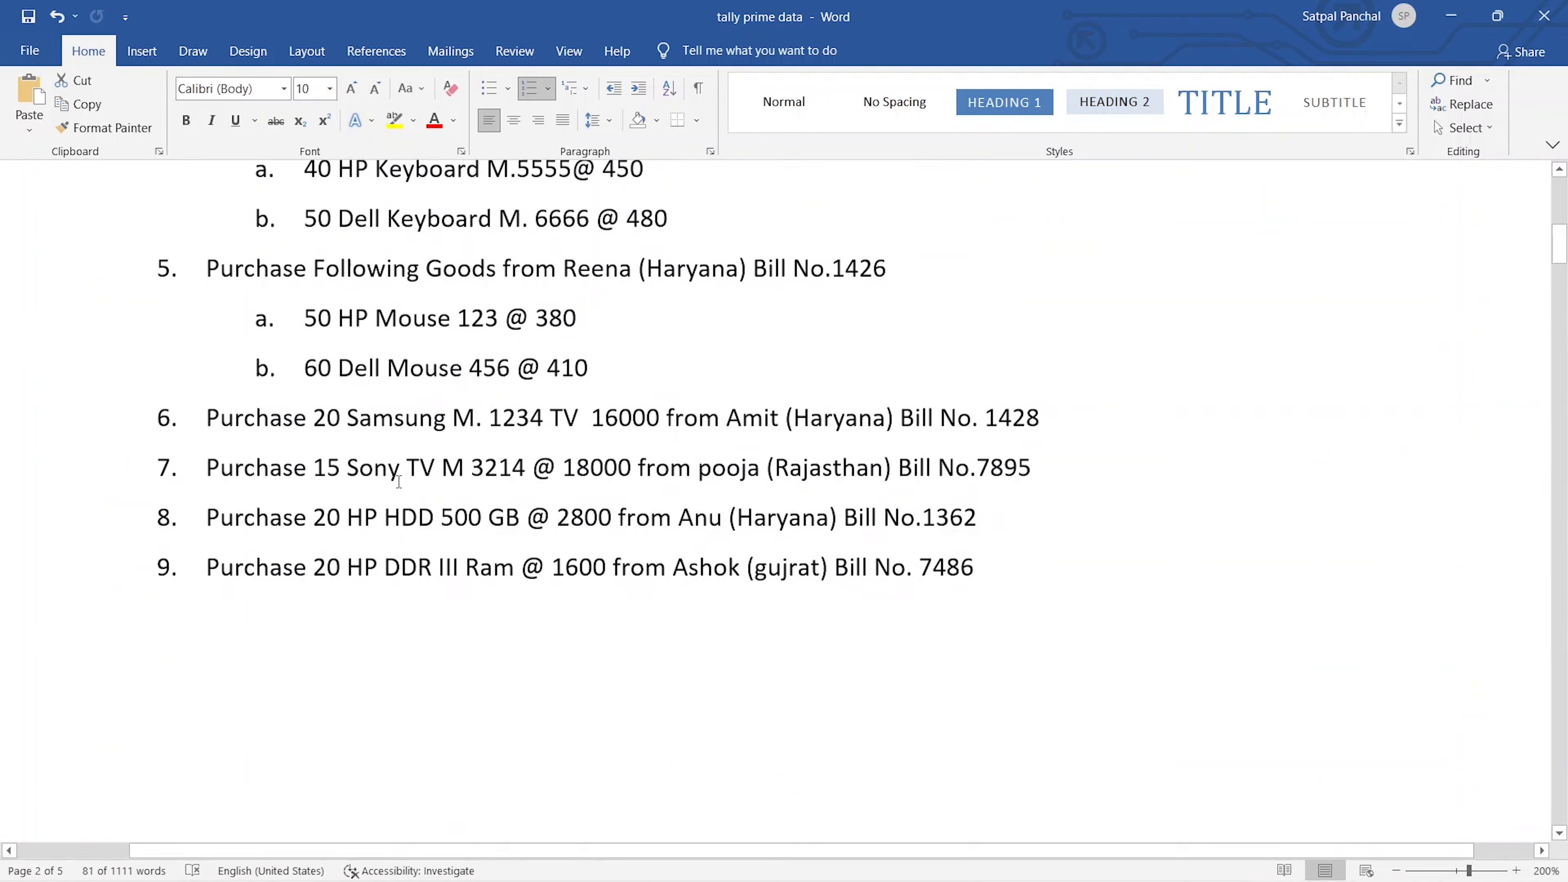
pyautogui.scroll(1, 391, 476)
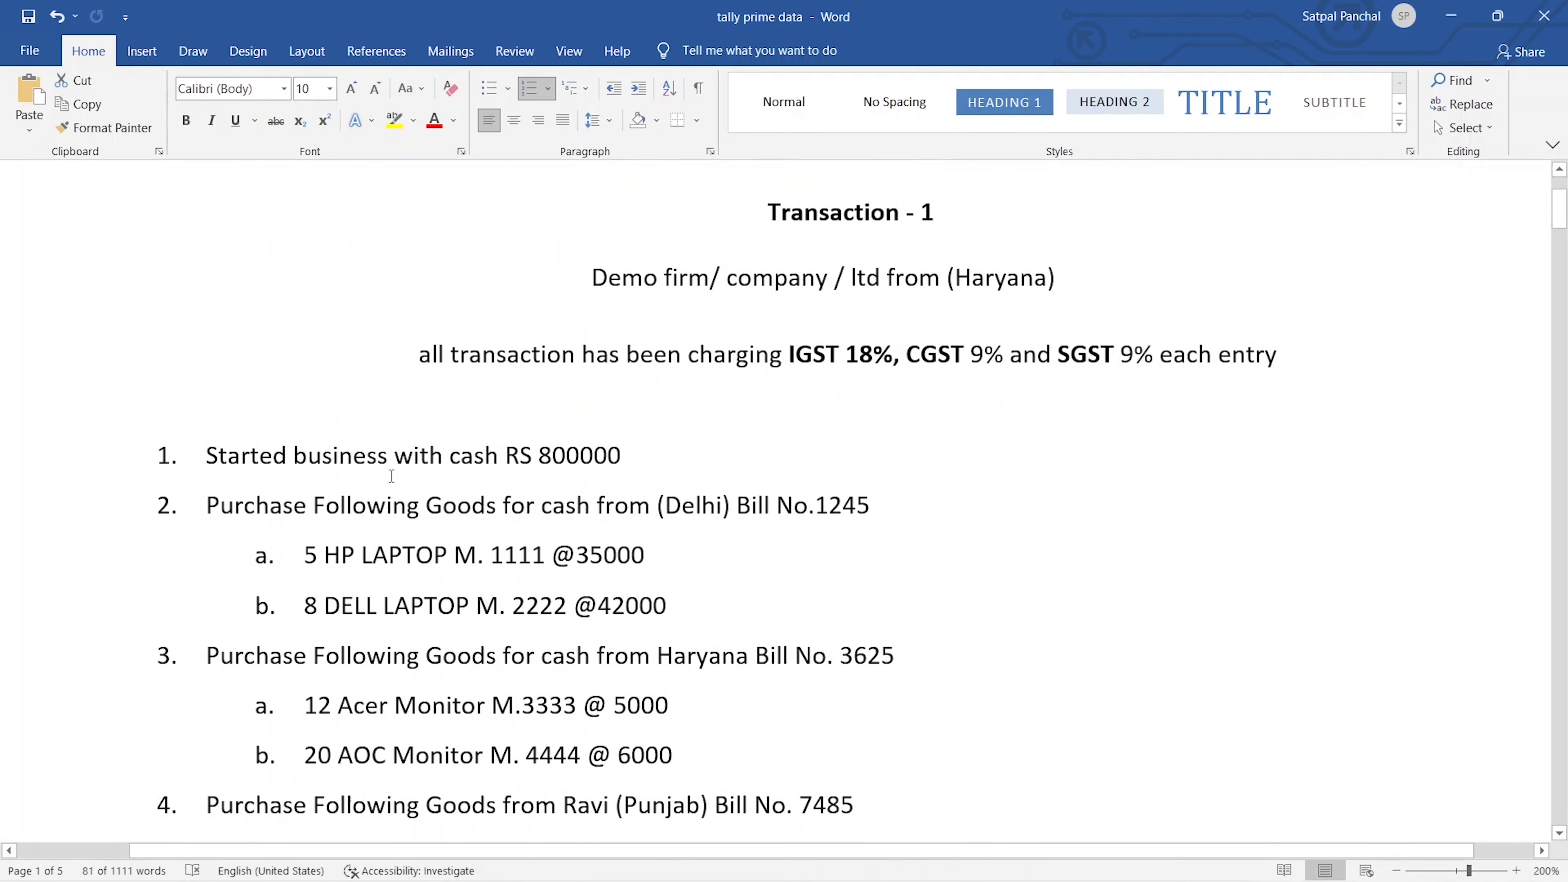
pyautogui.scroll(-4, 391, 476)
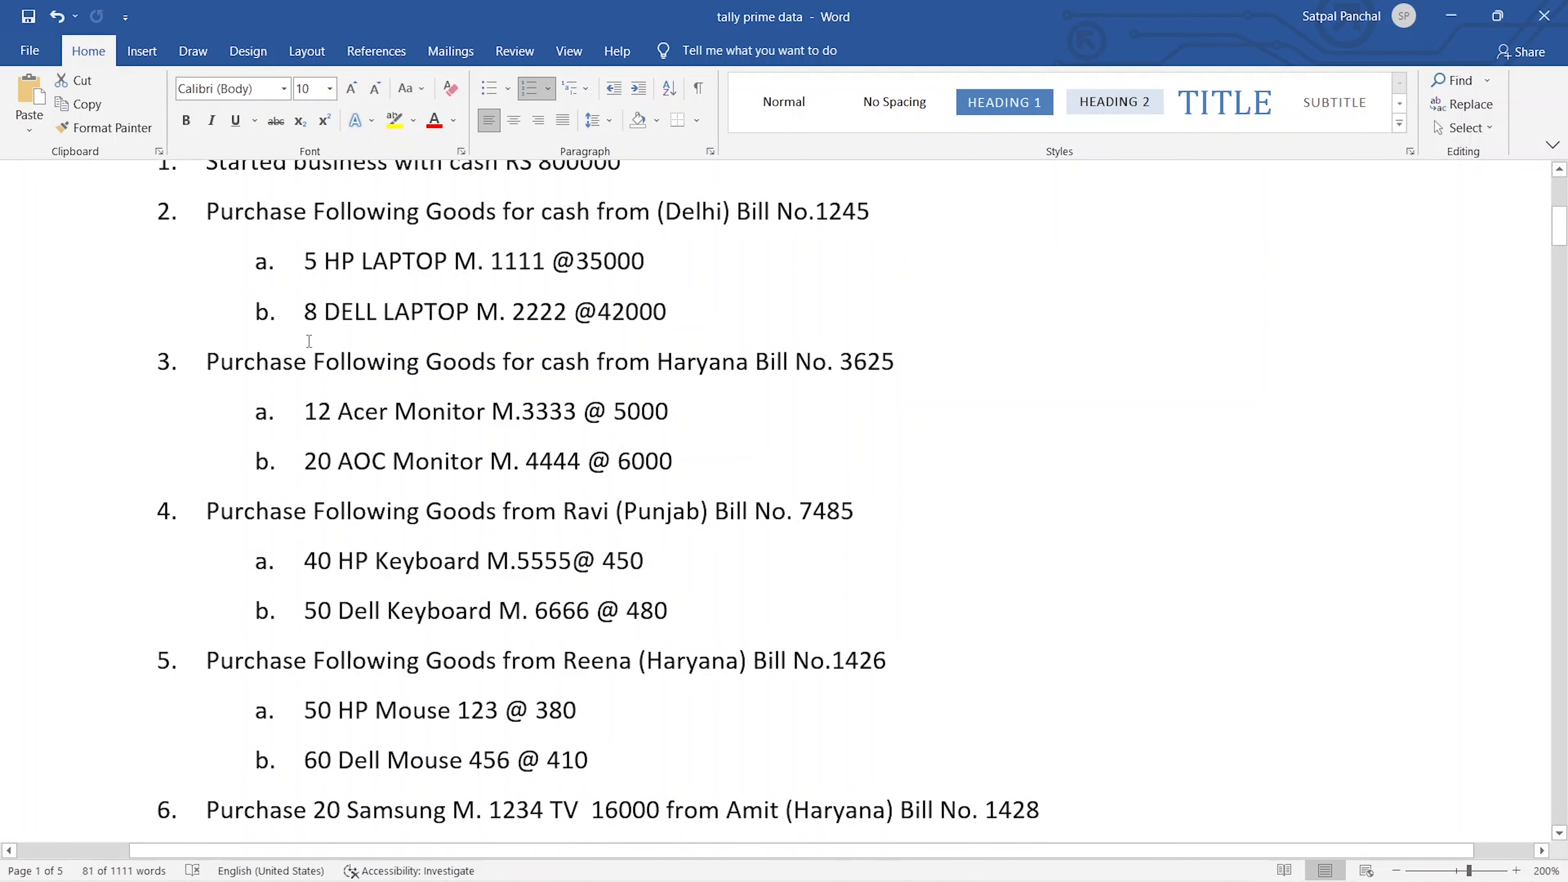
pyautogui.scroll(-15, 309, 341)
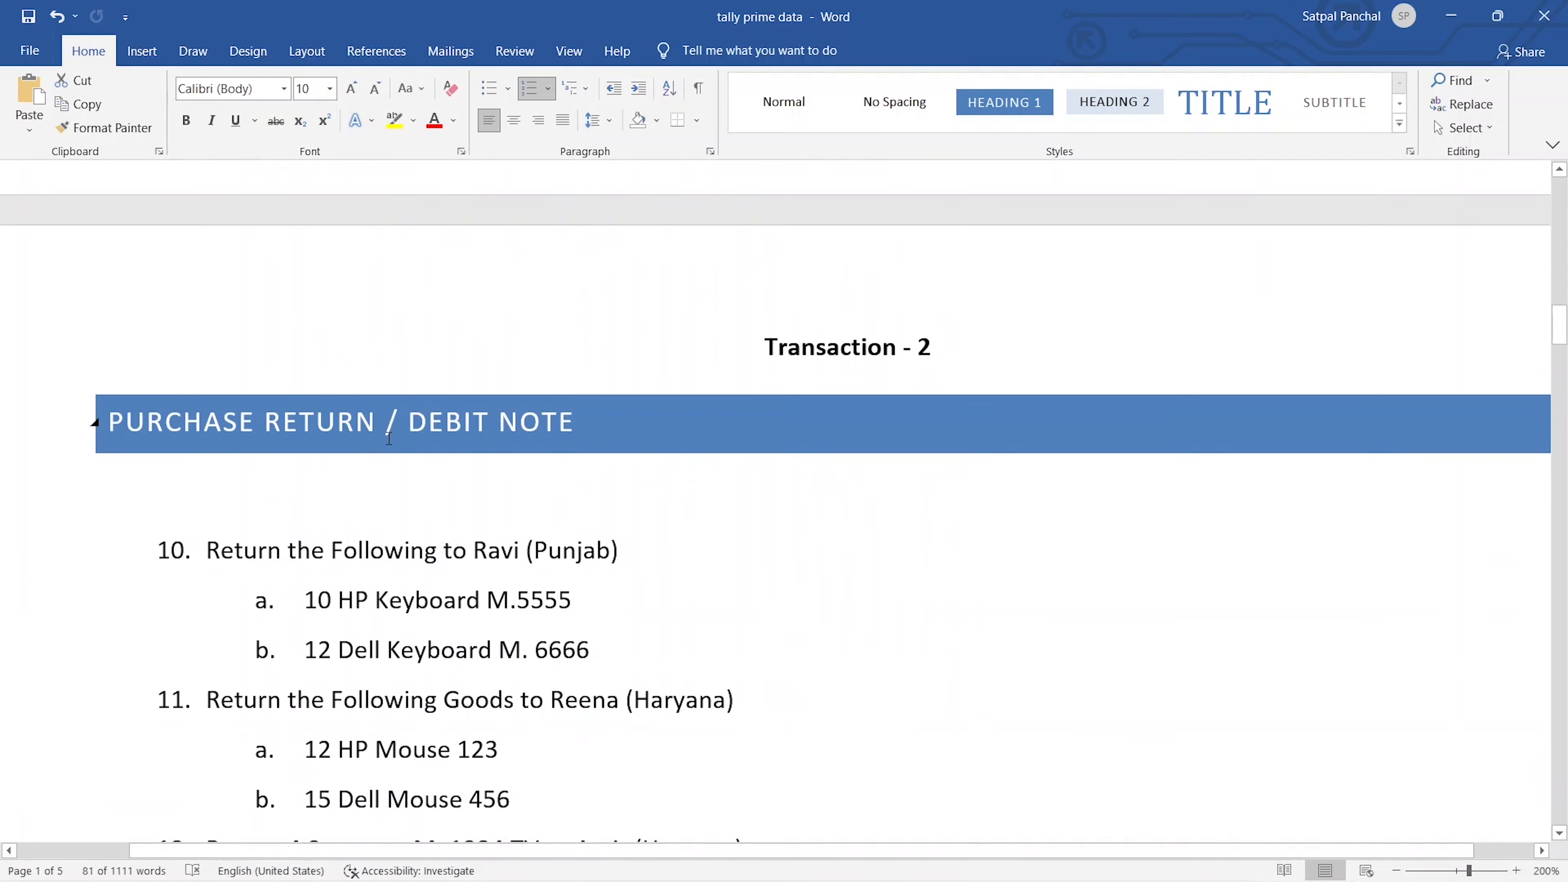
pyautogui.scroll(-3, 389, 438)
pyautogui.scroll(-13, 436, 368)
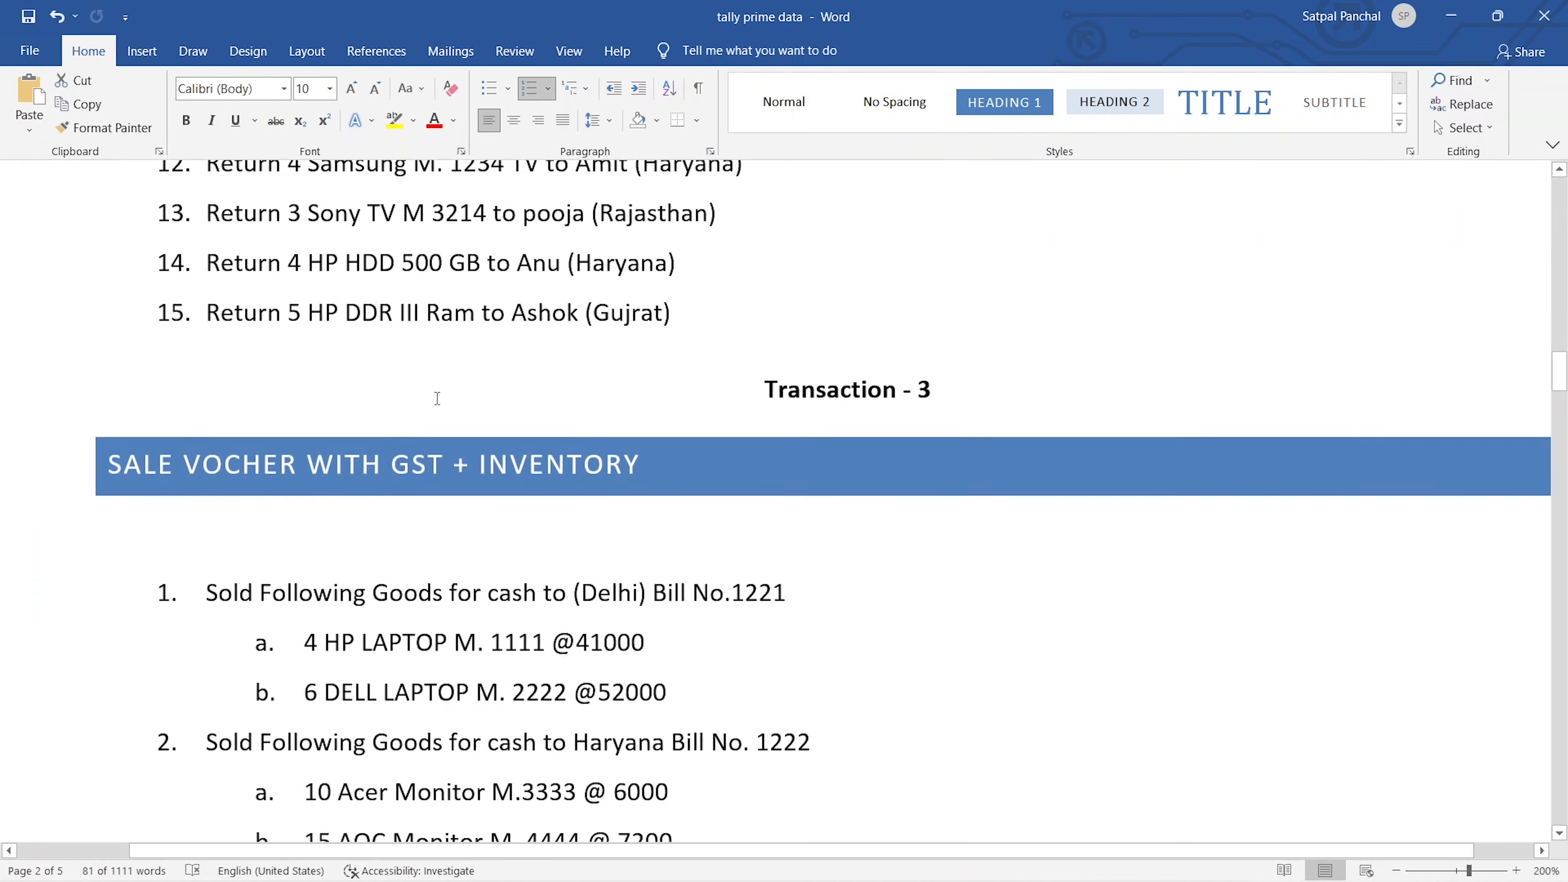
pyautogui.scroll(2, 426, 402)
pyautogui.scroll(-18, 432, 434)
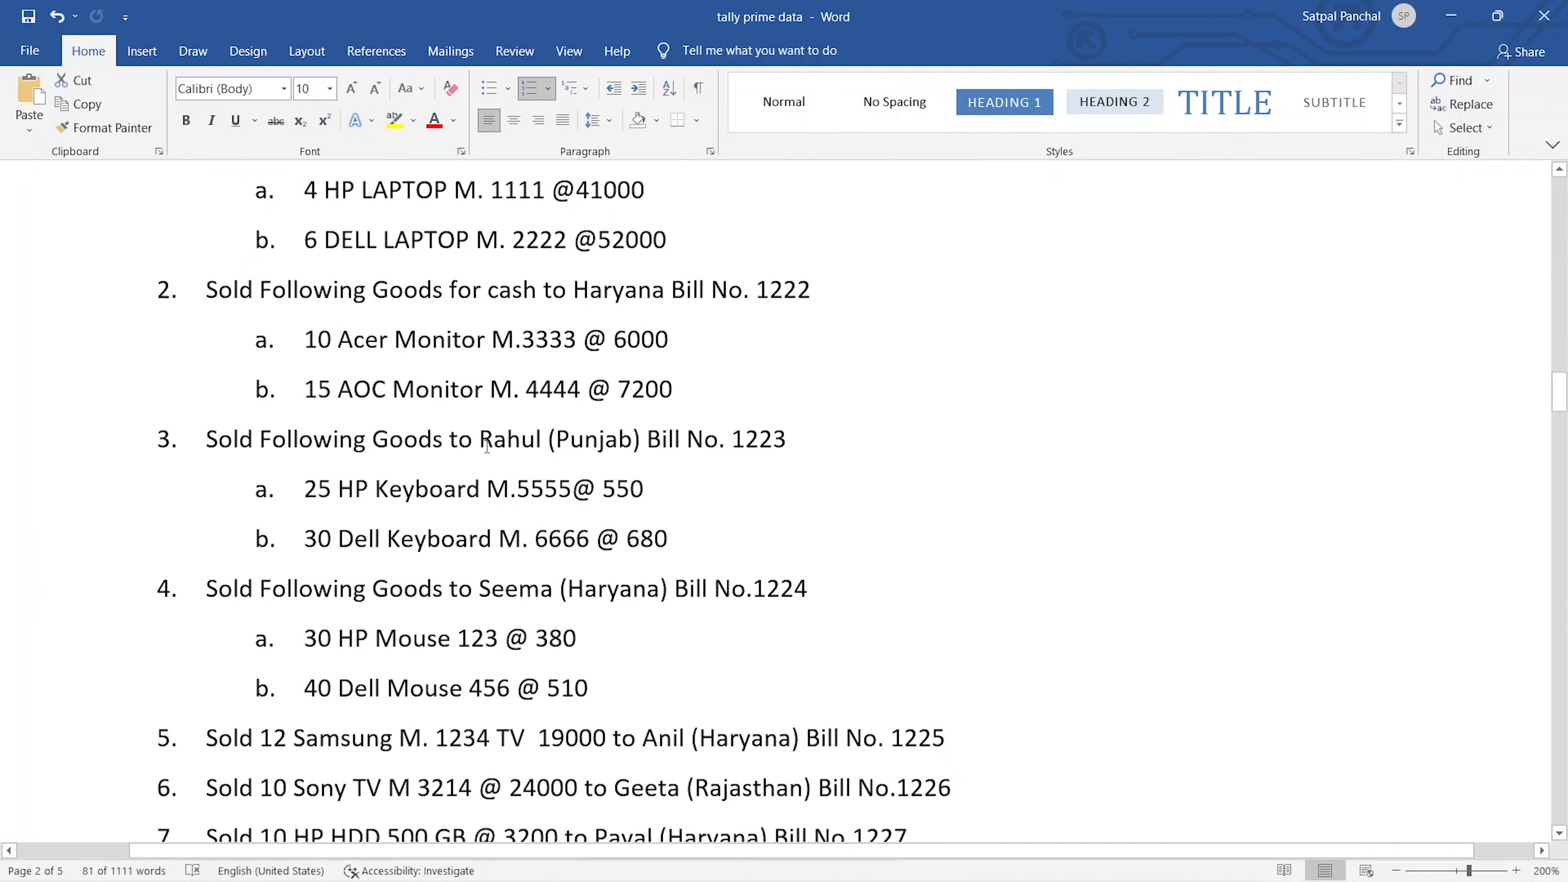
pyautogui.scroll(-5, 358, 432)
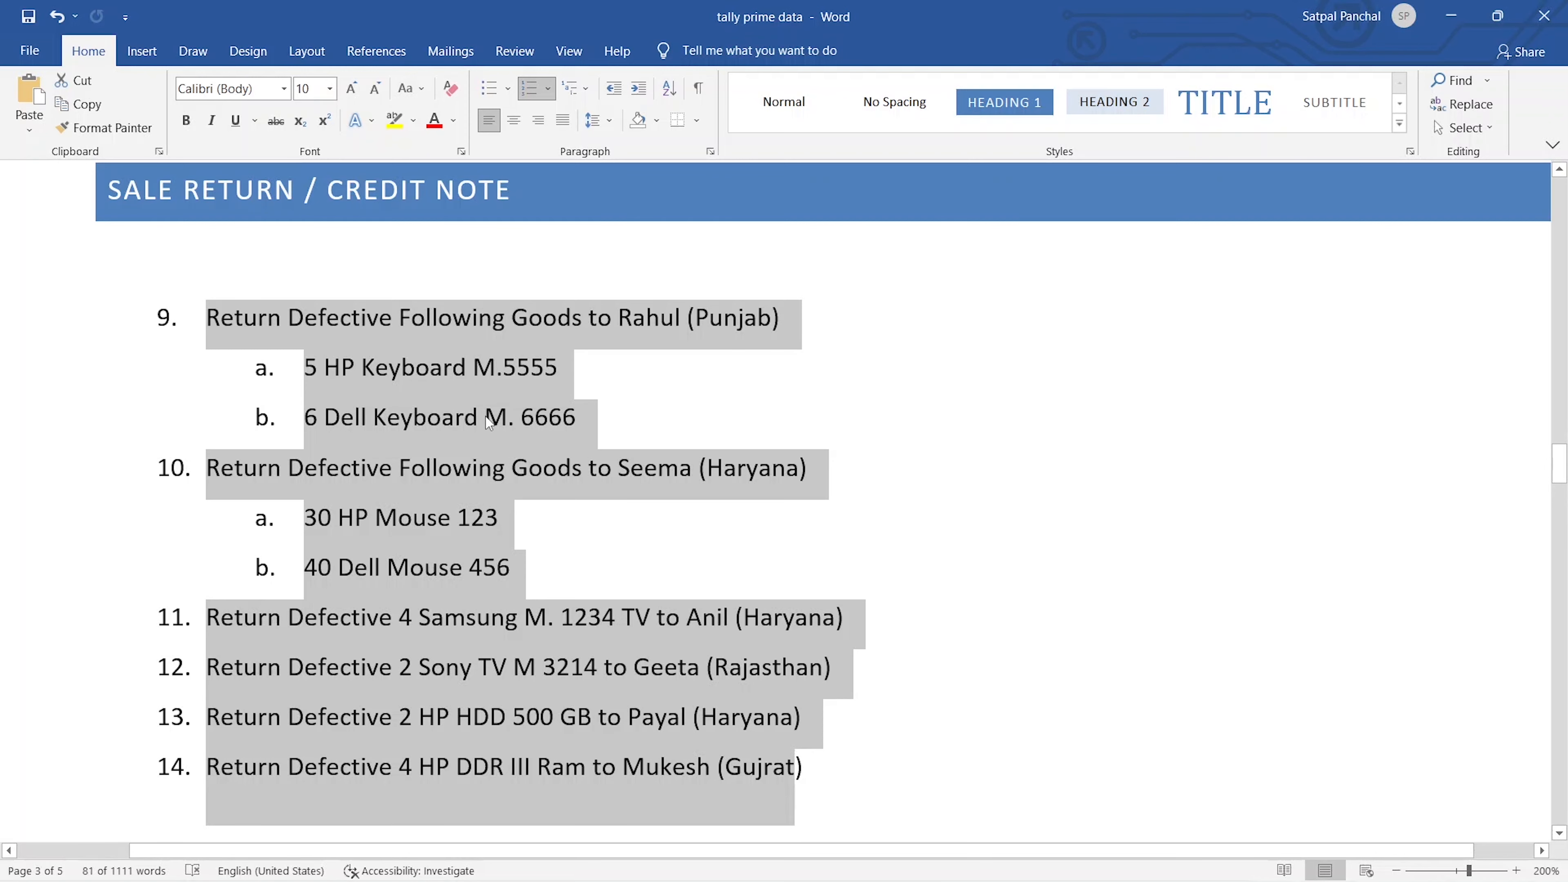
pyautogui.scroll(2, 331, 346)
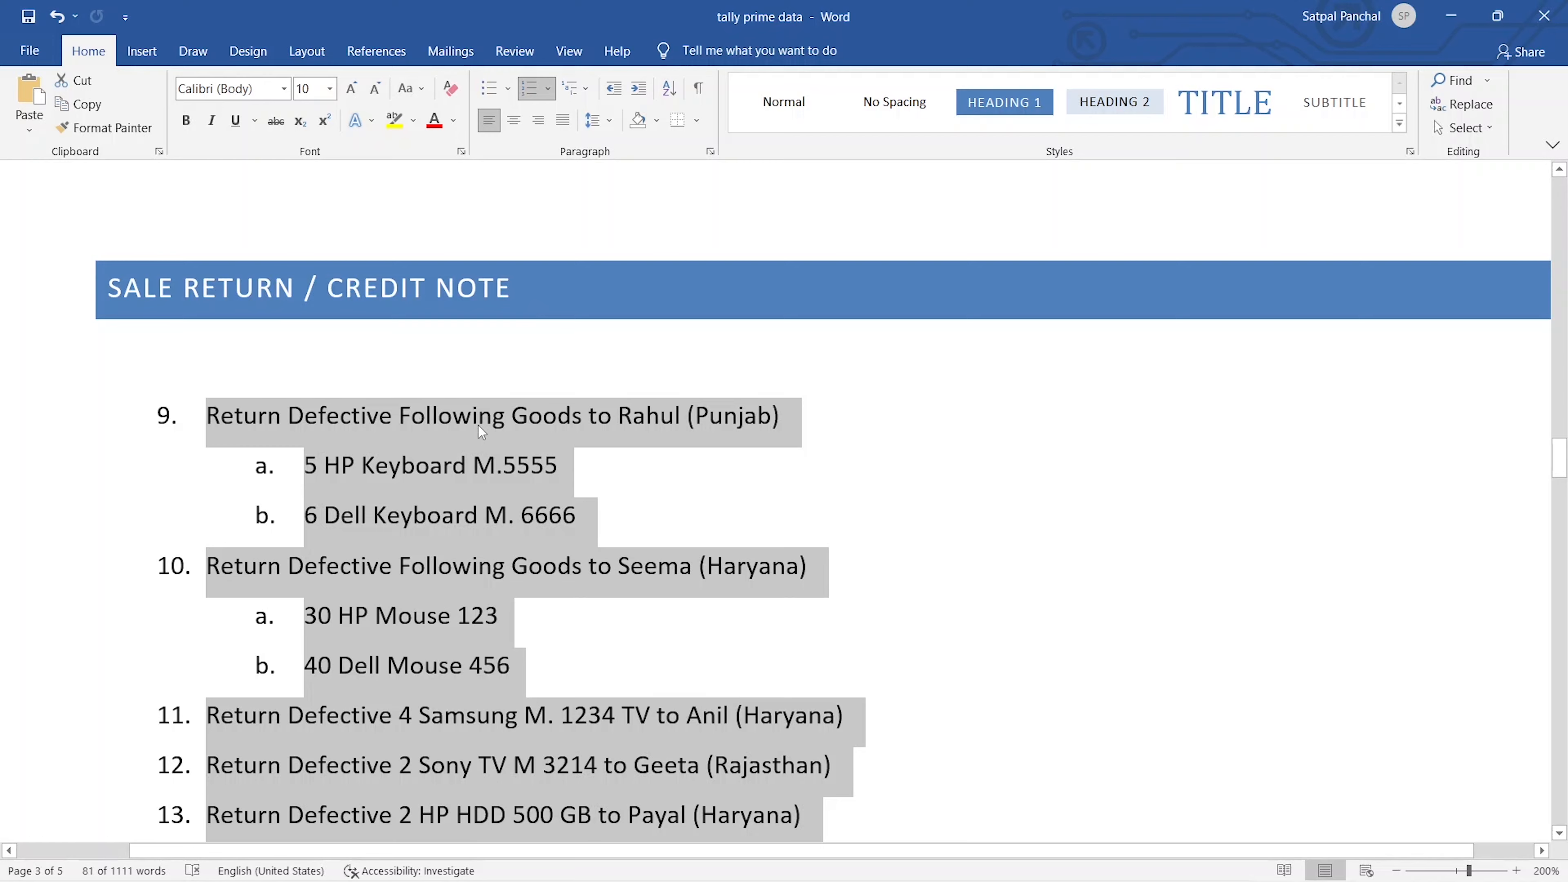
pyautogui.scroll(-2, 479, 427)
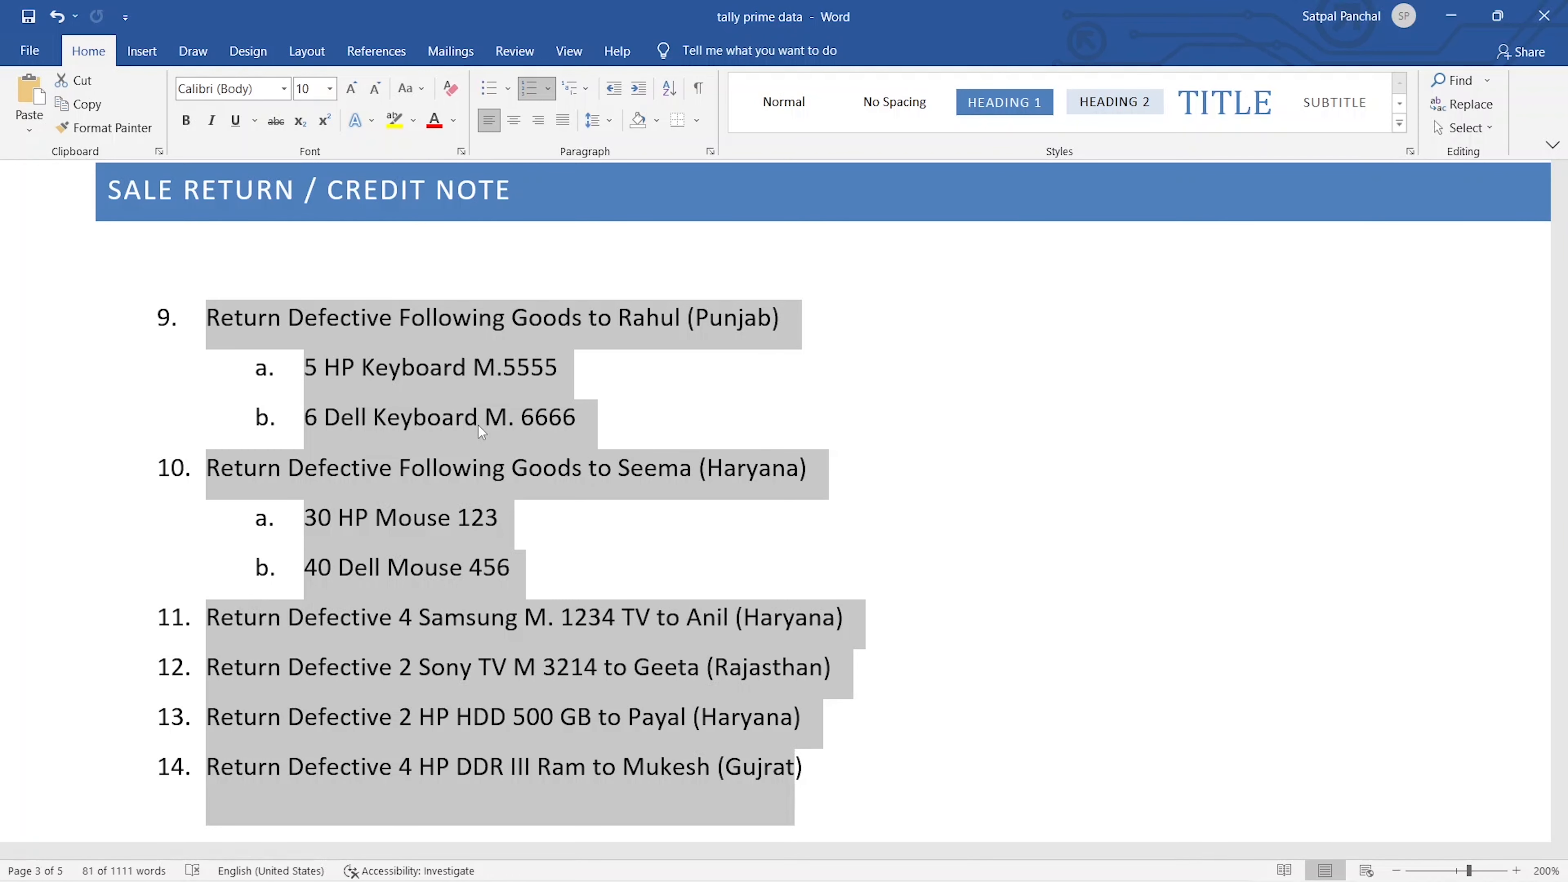
# Step: Extend the "SALE RETURN / CREDIT NOTE" heading with "WITH GST + INVENTORY"
pyautogui.click(570, 193)
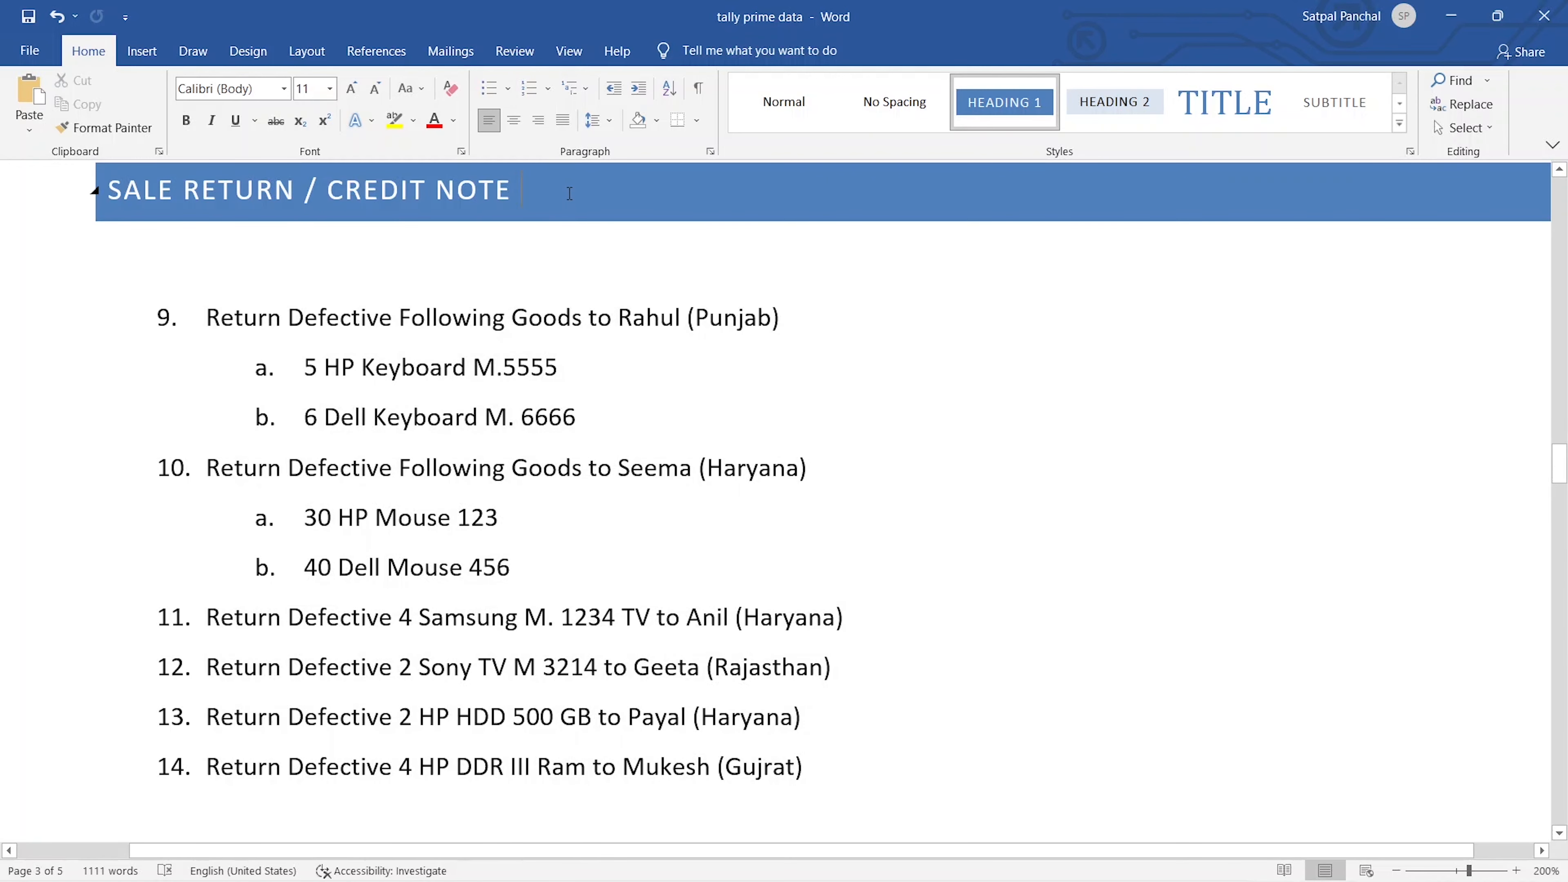
pyautogui.write('WITH S')
pyautogui.press('BackSpace')
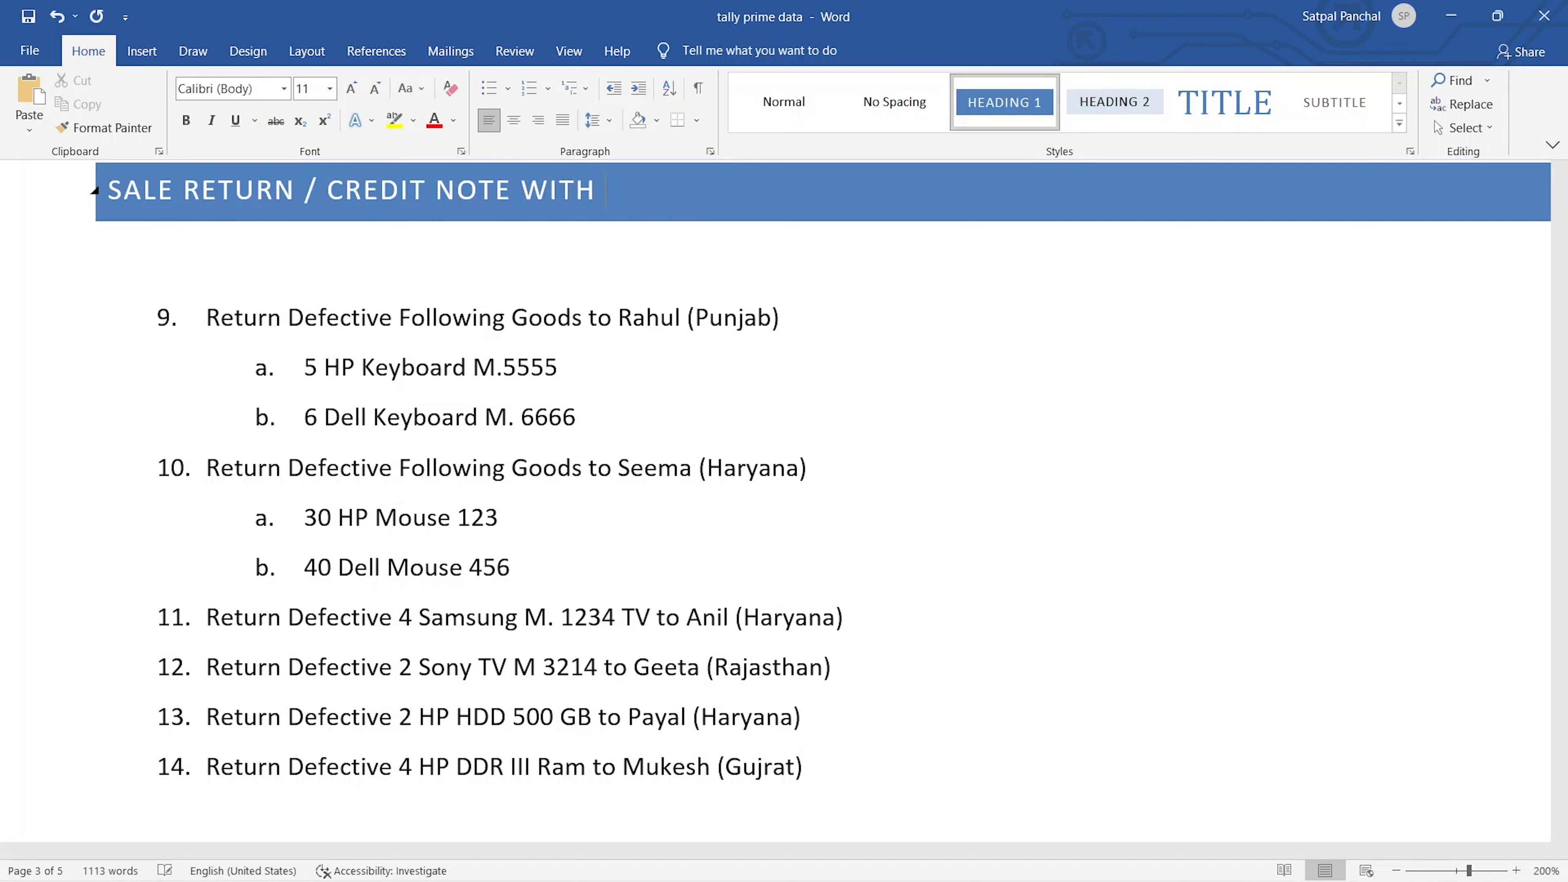
pyautogui.write('GST + INVENTORY')
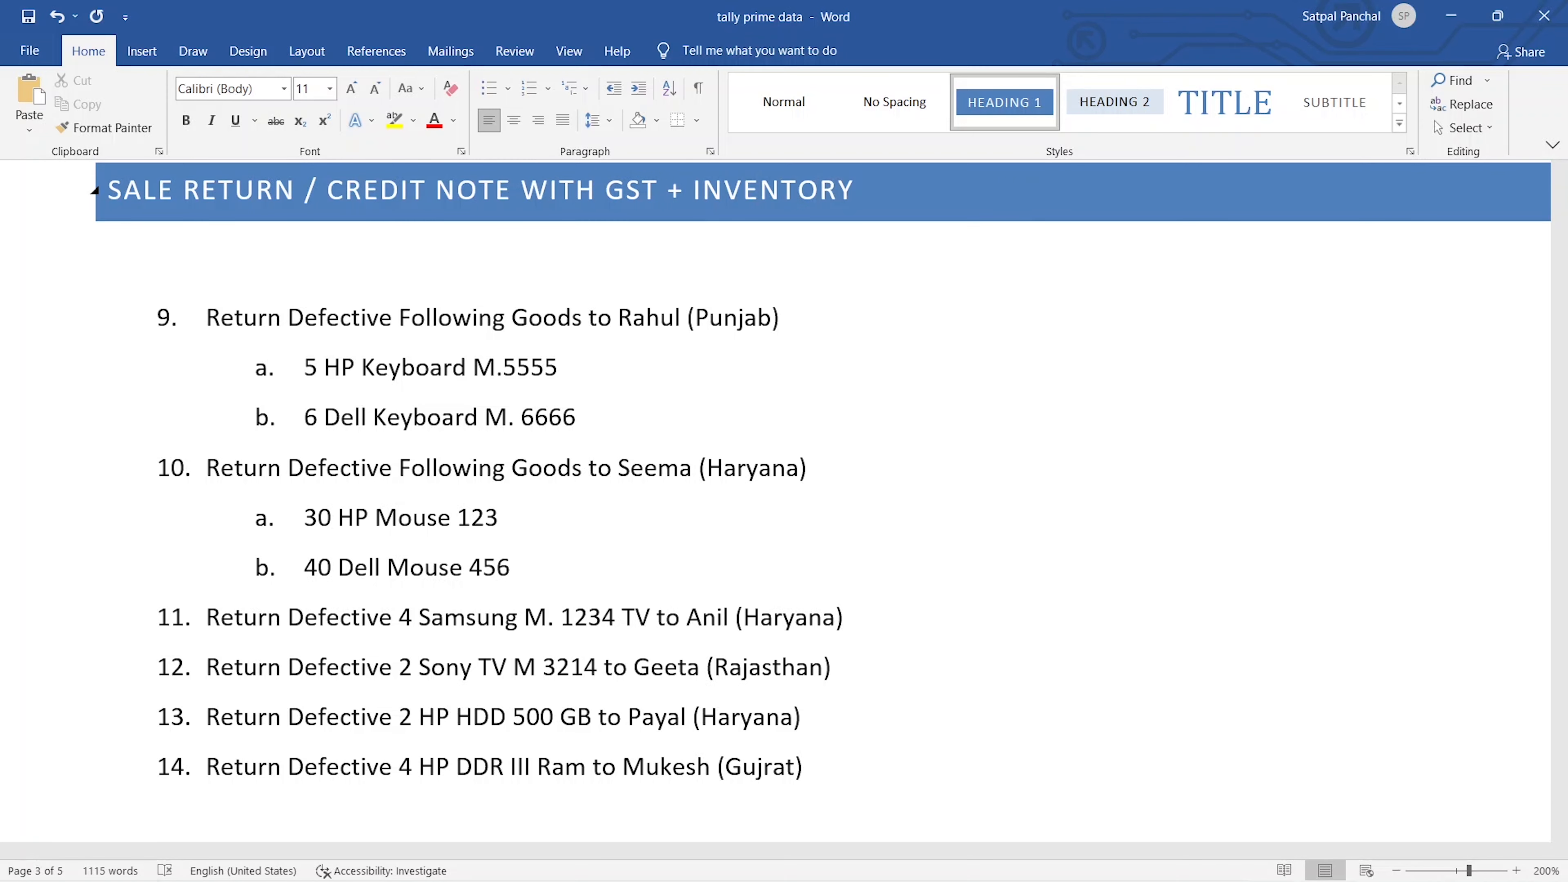
# Step: Switch to TallyPrime and open a new Credit Note voucher for Digital Computer Institute
pyautogui.hotkey('alt', 'Tab')
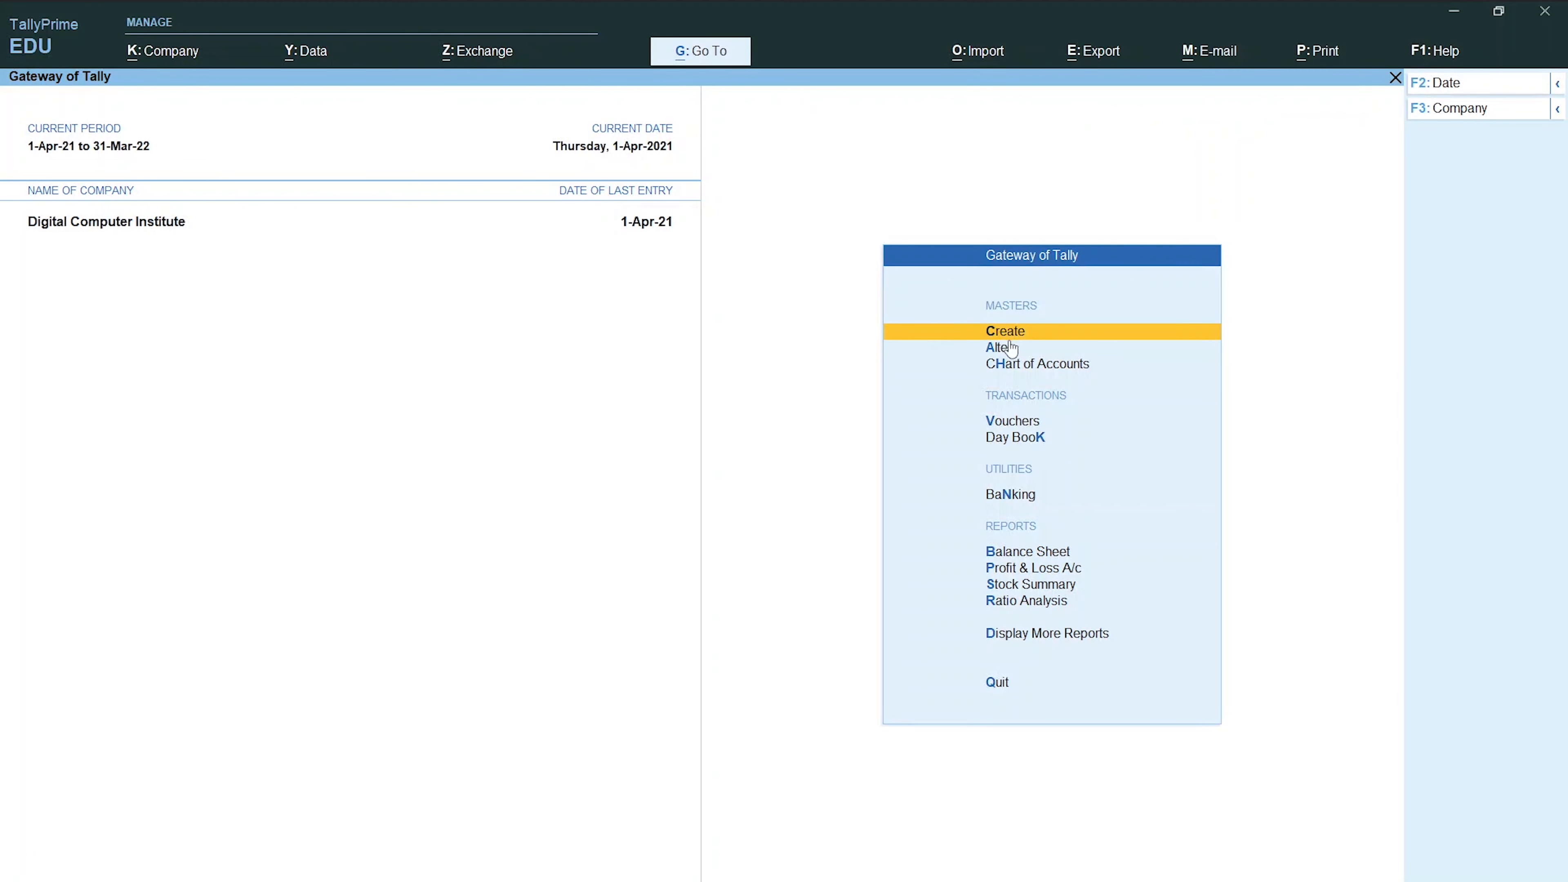
pyautogui.press('Down')
pyautogui.press('Down')
pyautogui.press('Down')
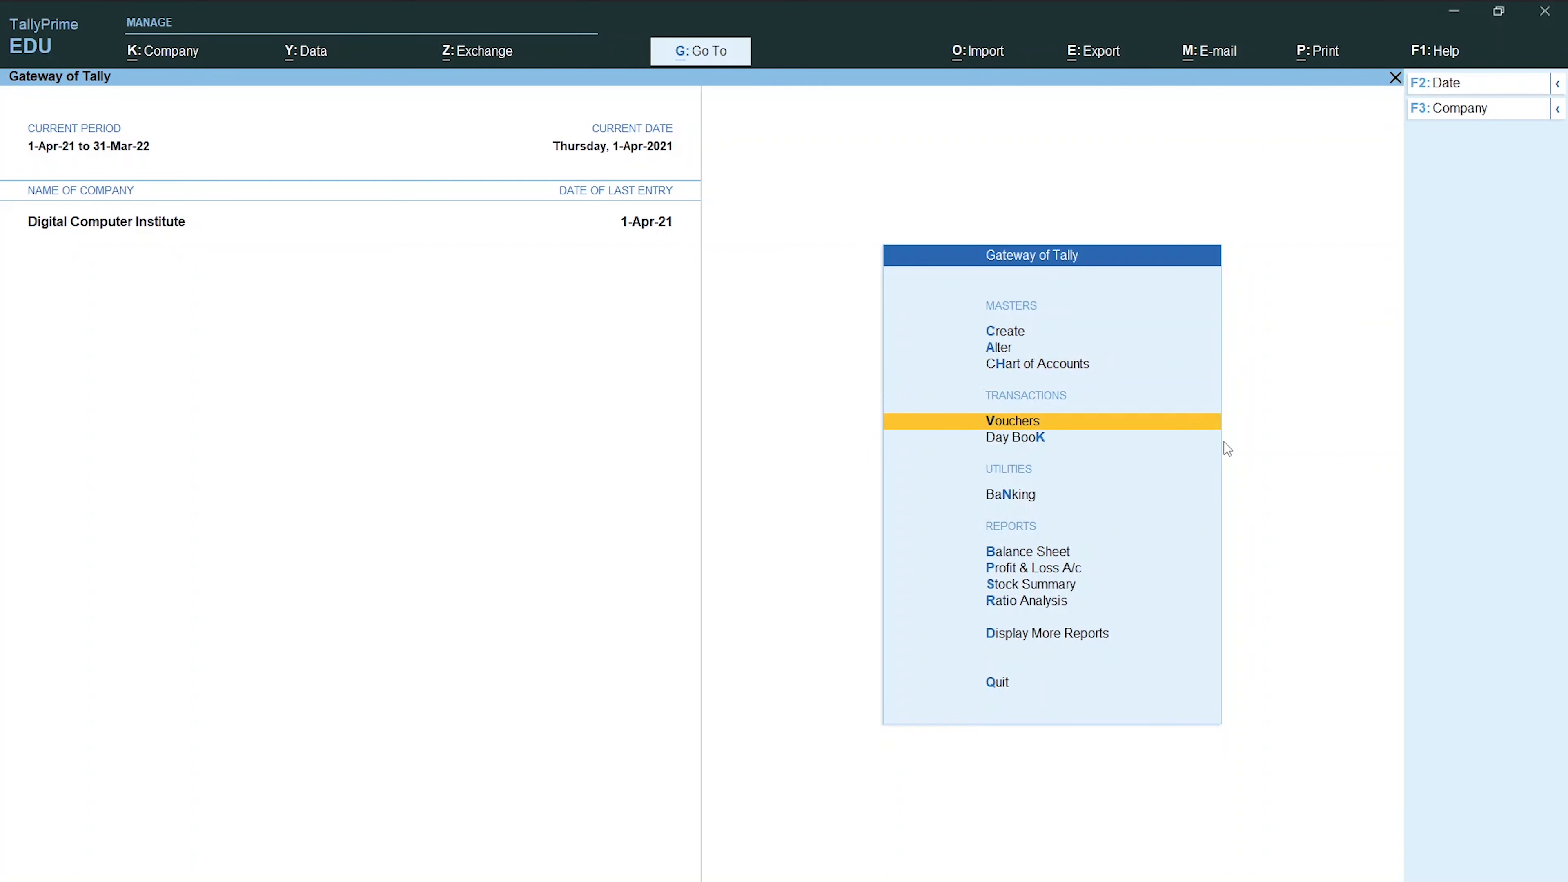
pyautogui.press('Return')
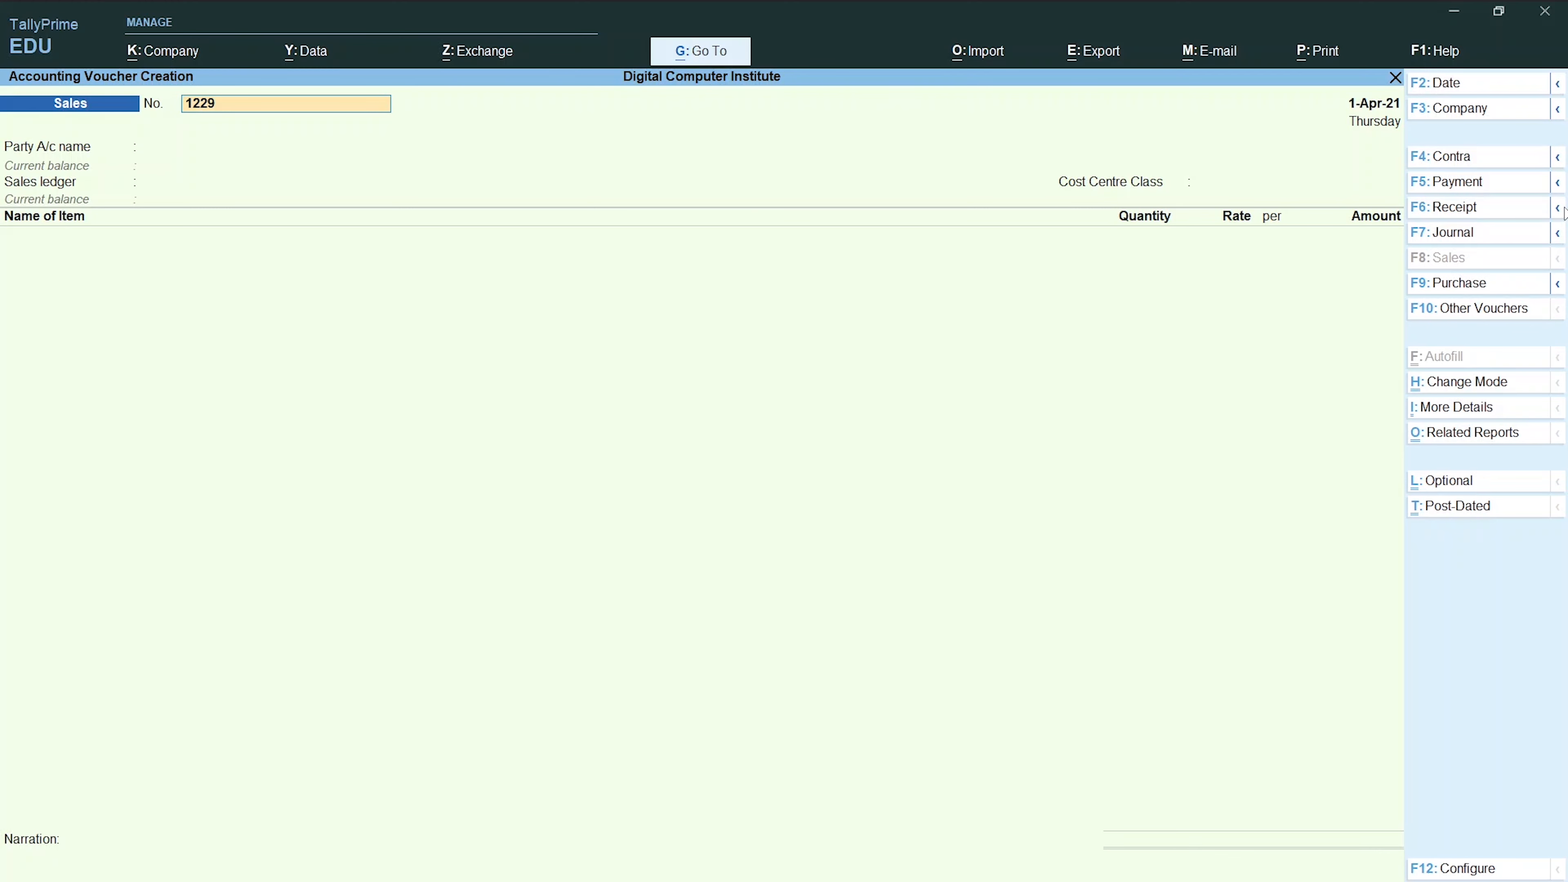
pyautogui.click(1558, 208)
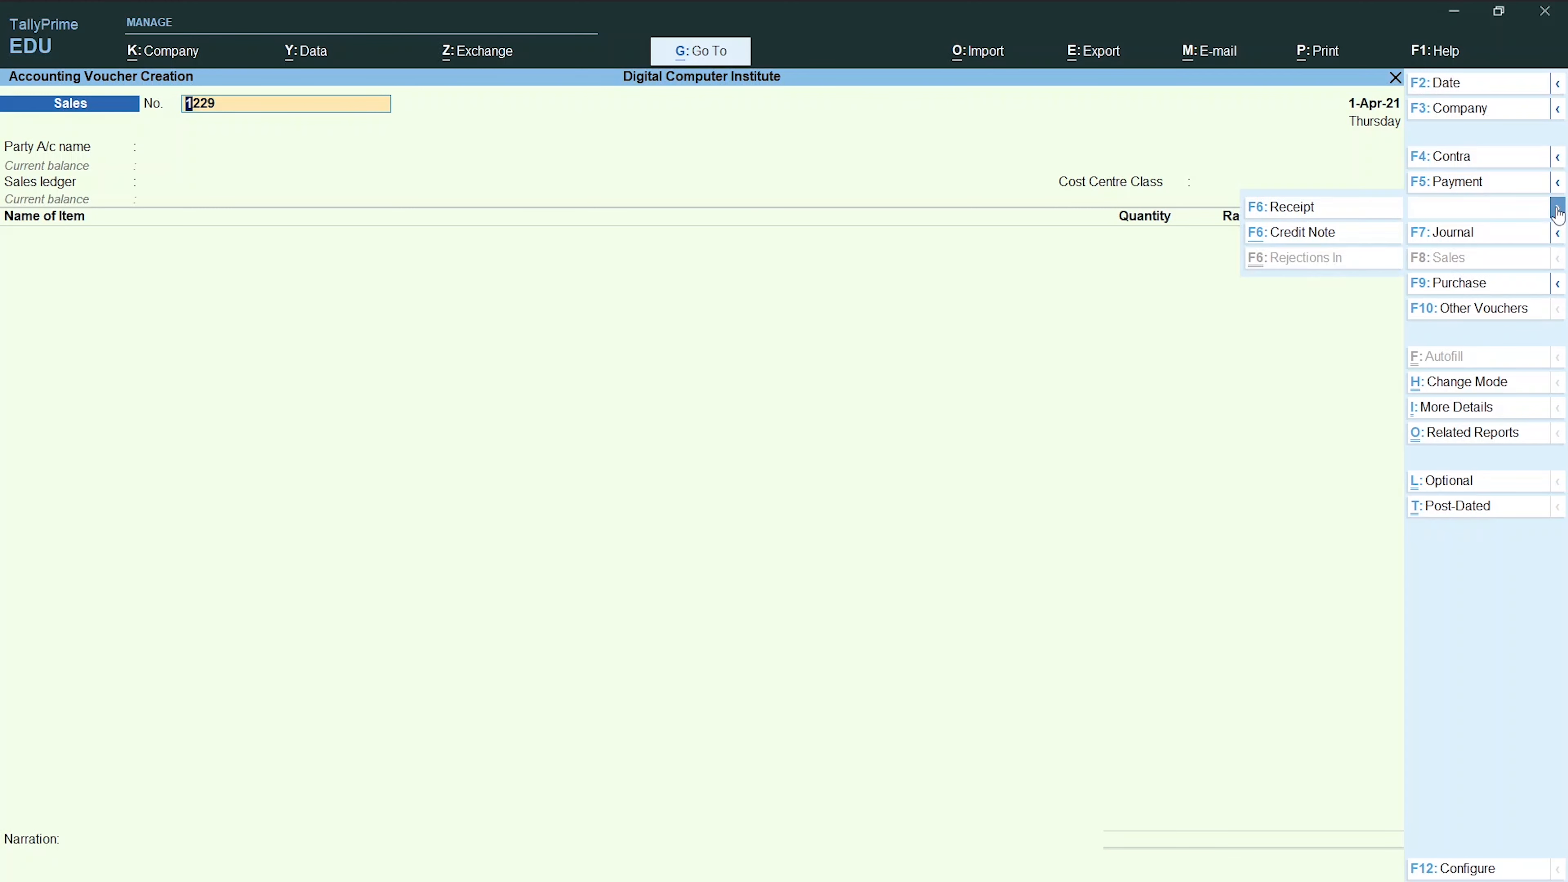
pyautogui.click(1314, 241)
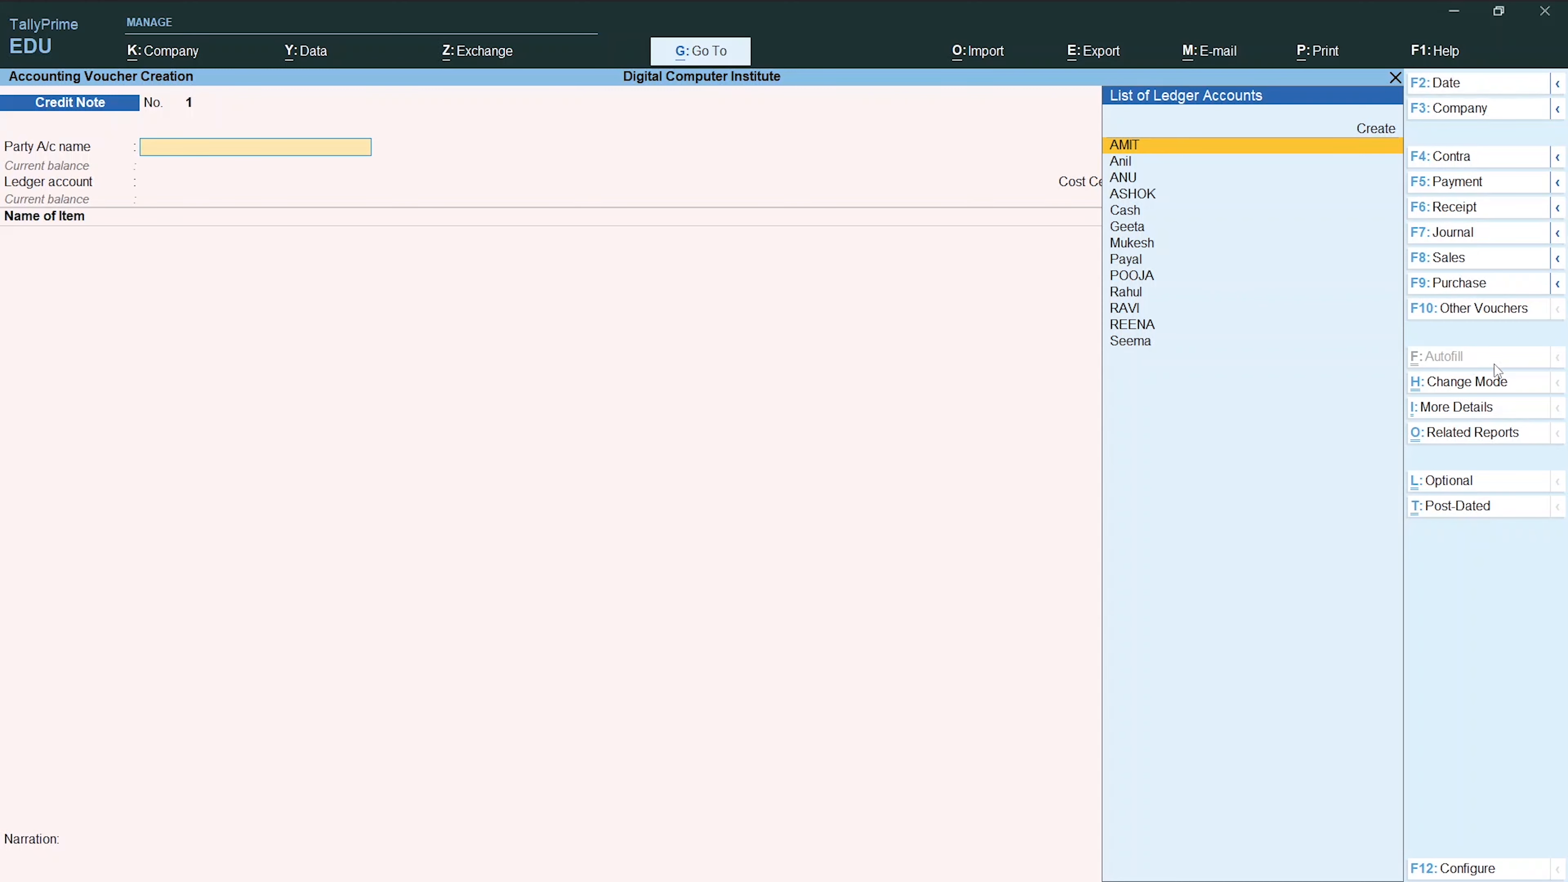
# Step: Set the credit note's voucher mode to Item Invoice
pyautogui.click(1479, 383)
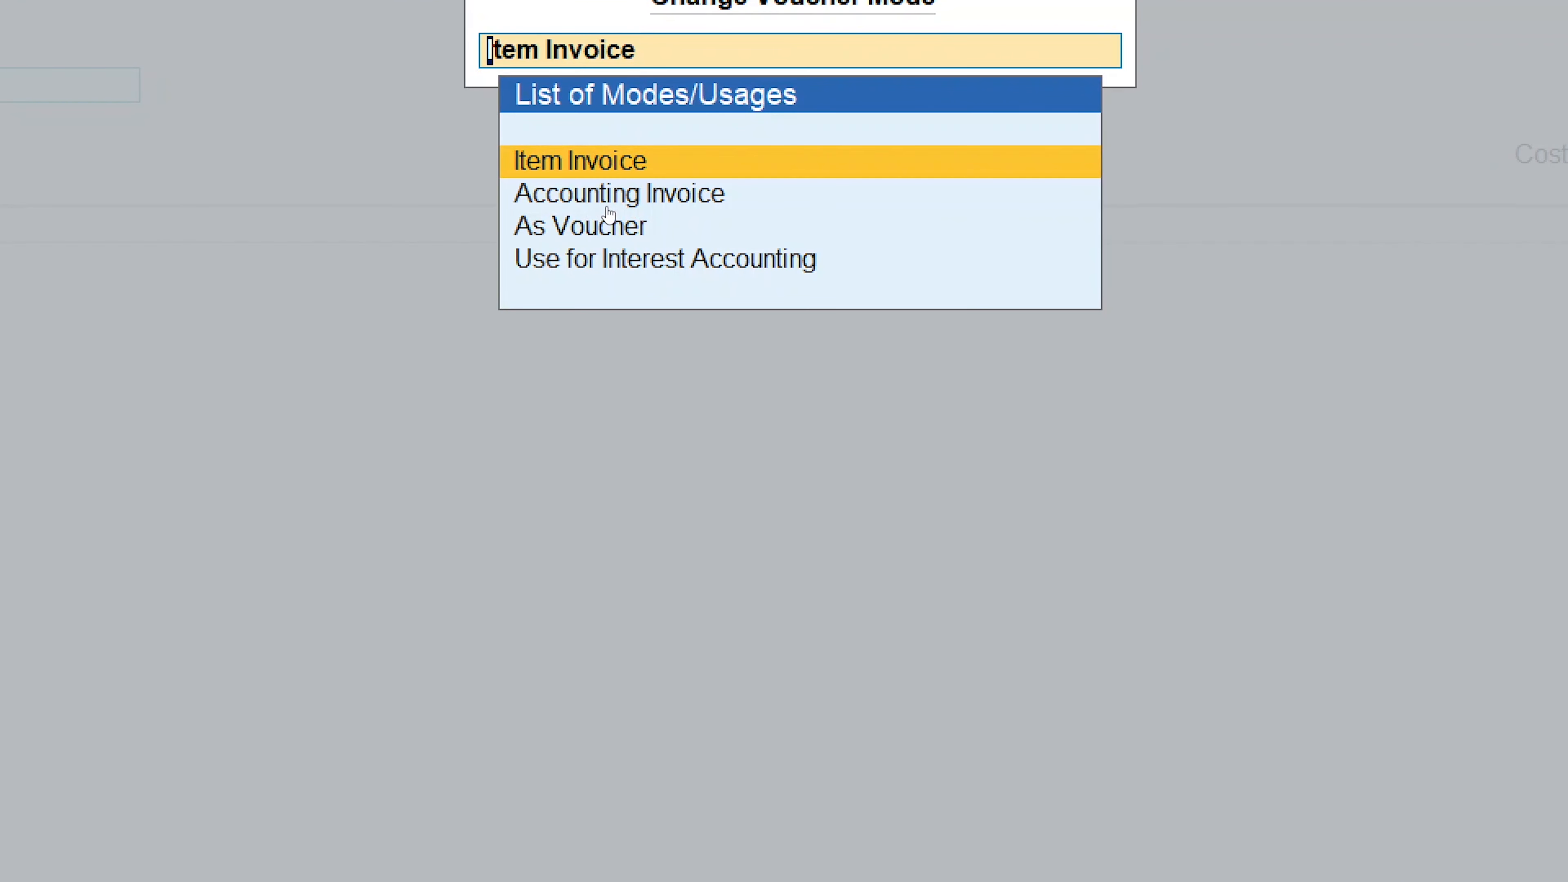
pyautogui.press('Down')
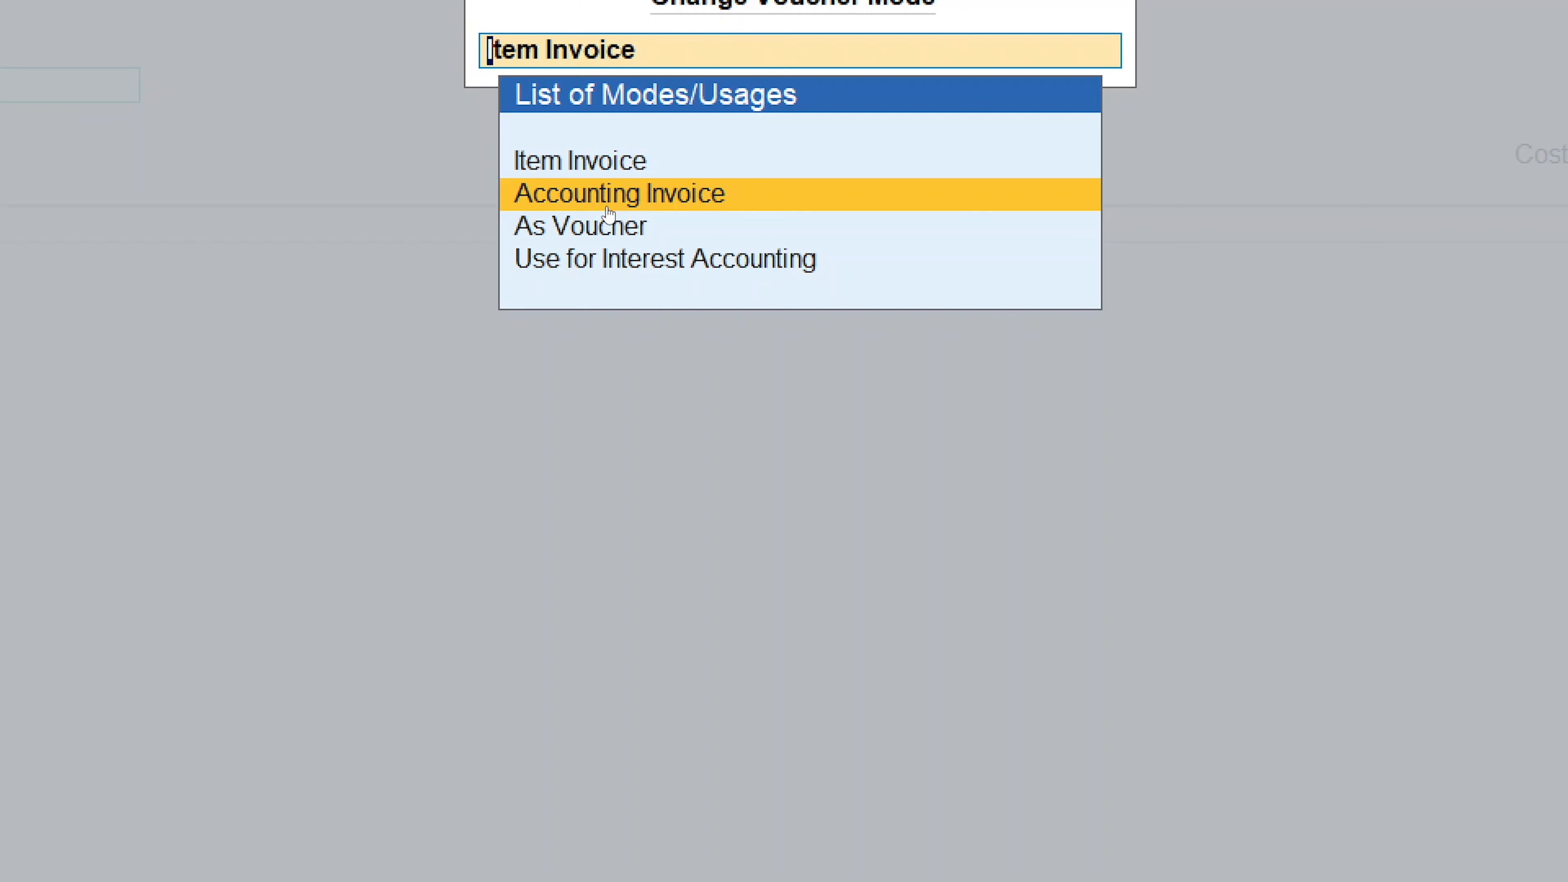
pyautogui.press('Up')
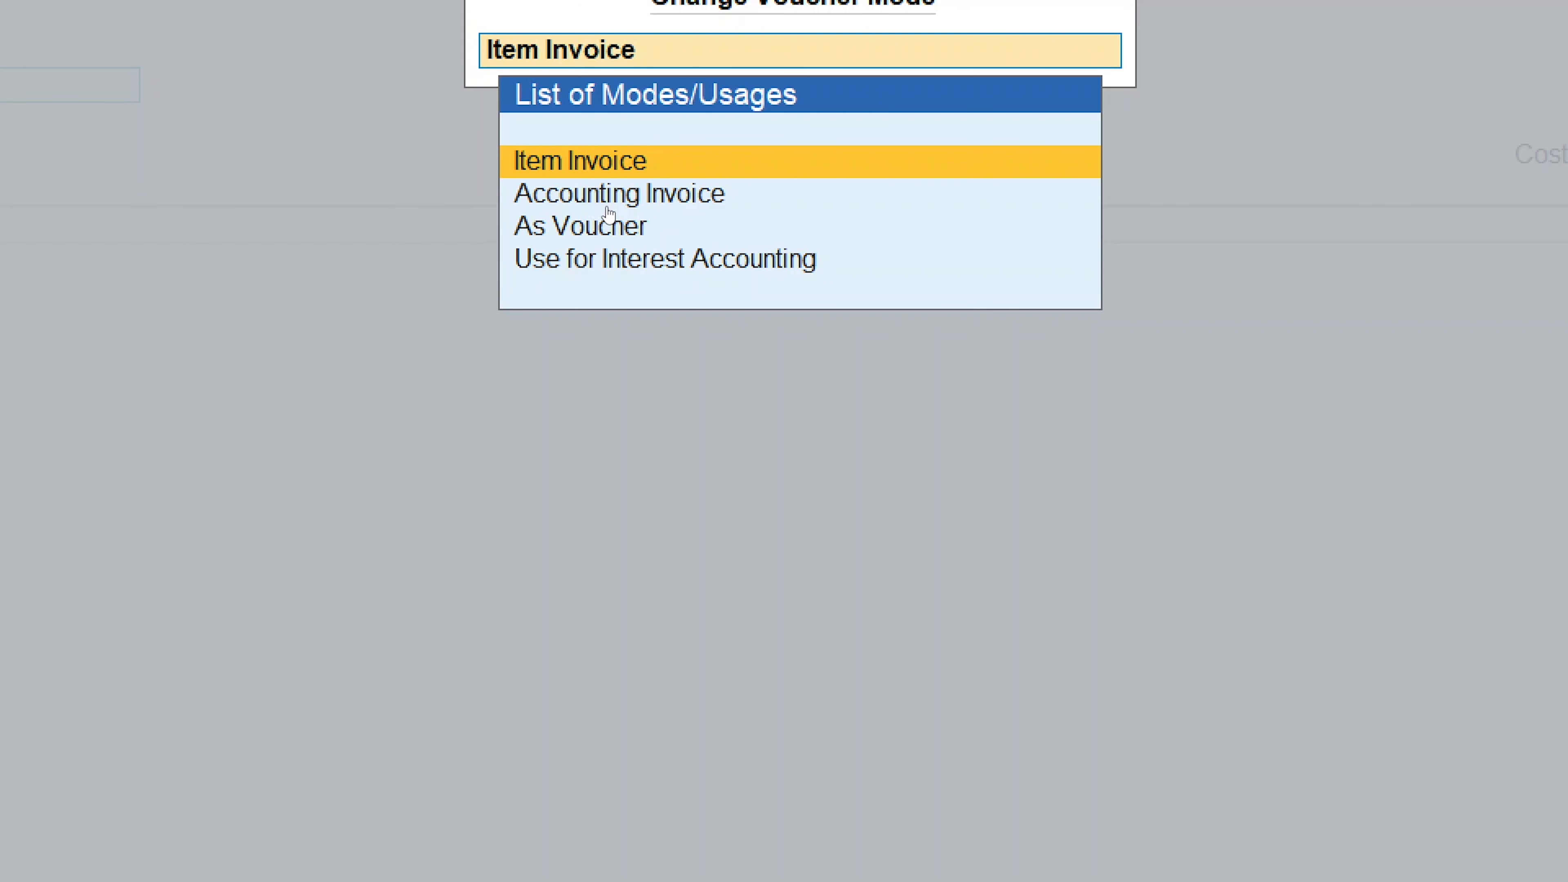
pyautogui.press('Return')
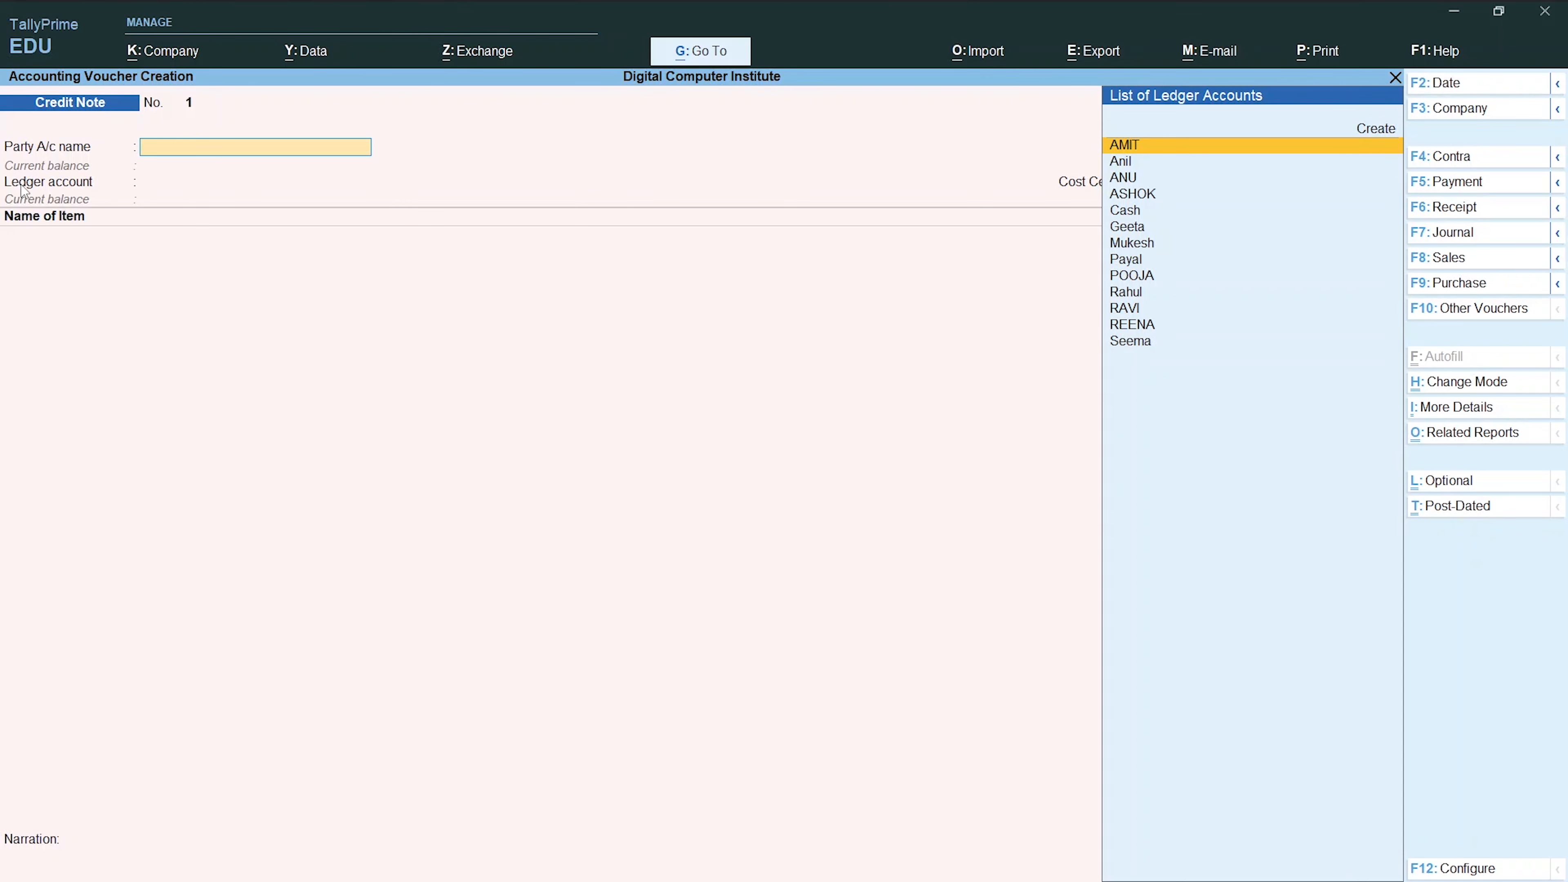
# Step: Switch to the Word document and change "to" to "from" before the customer's name in sale return entry 9
pyautogui.hotkey('alt', 'Tab')
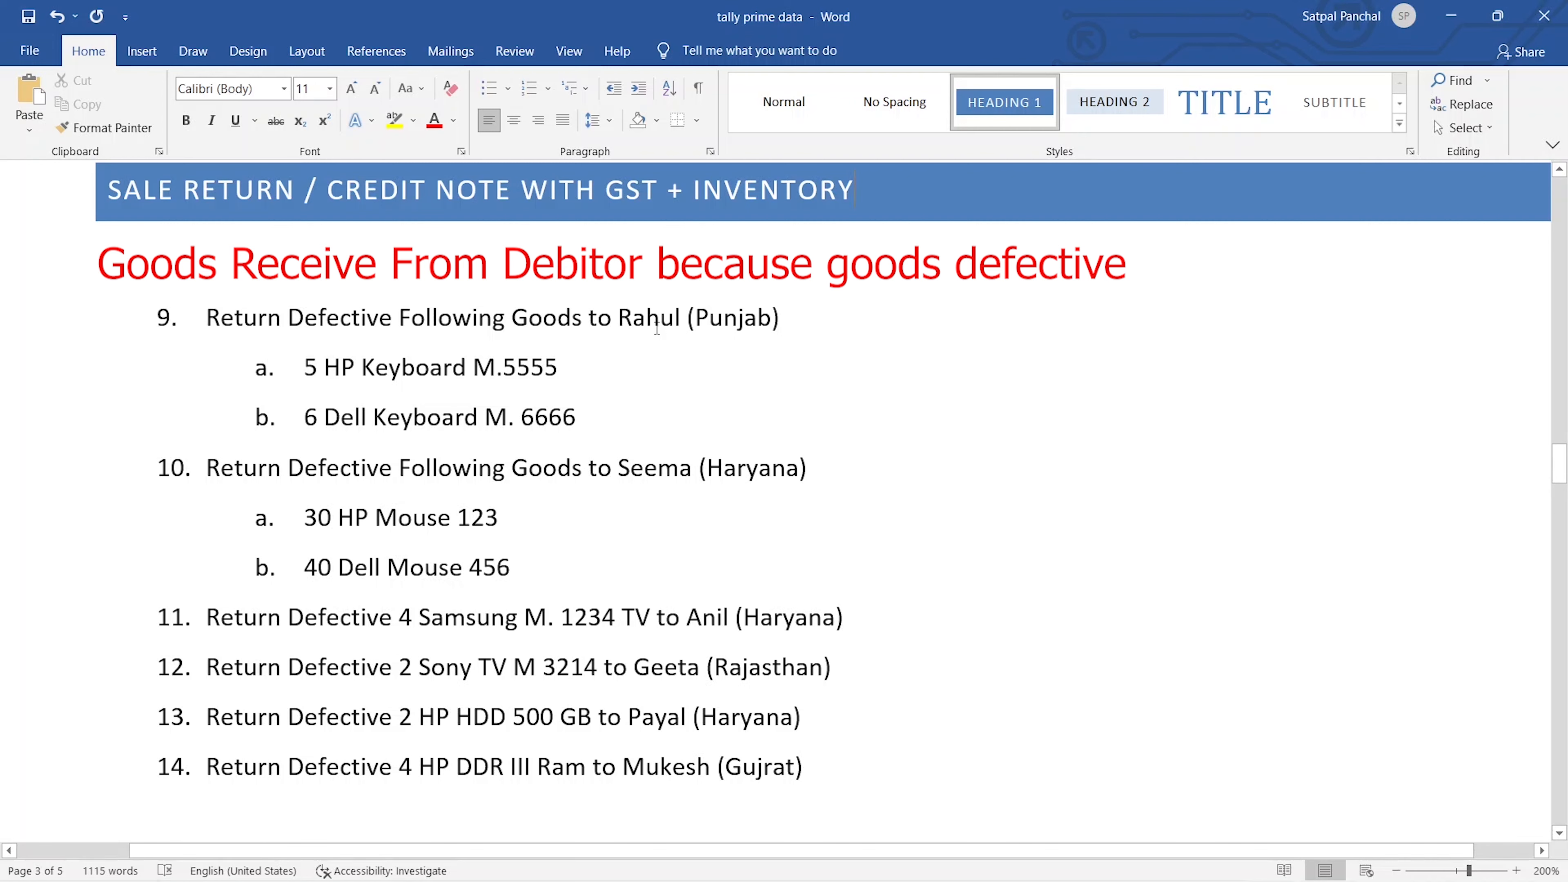
pyautogui.click(615, 317)
pyautogui.press('BackSpace')
pyautogui.press('BackSpace')
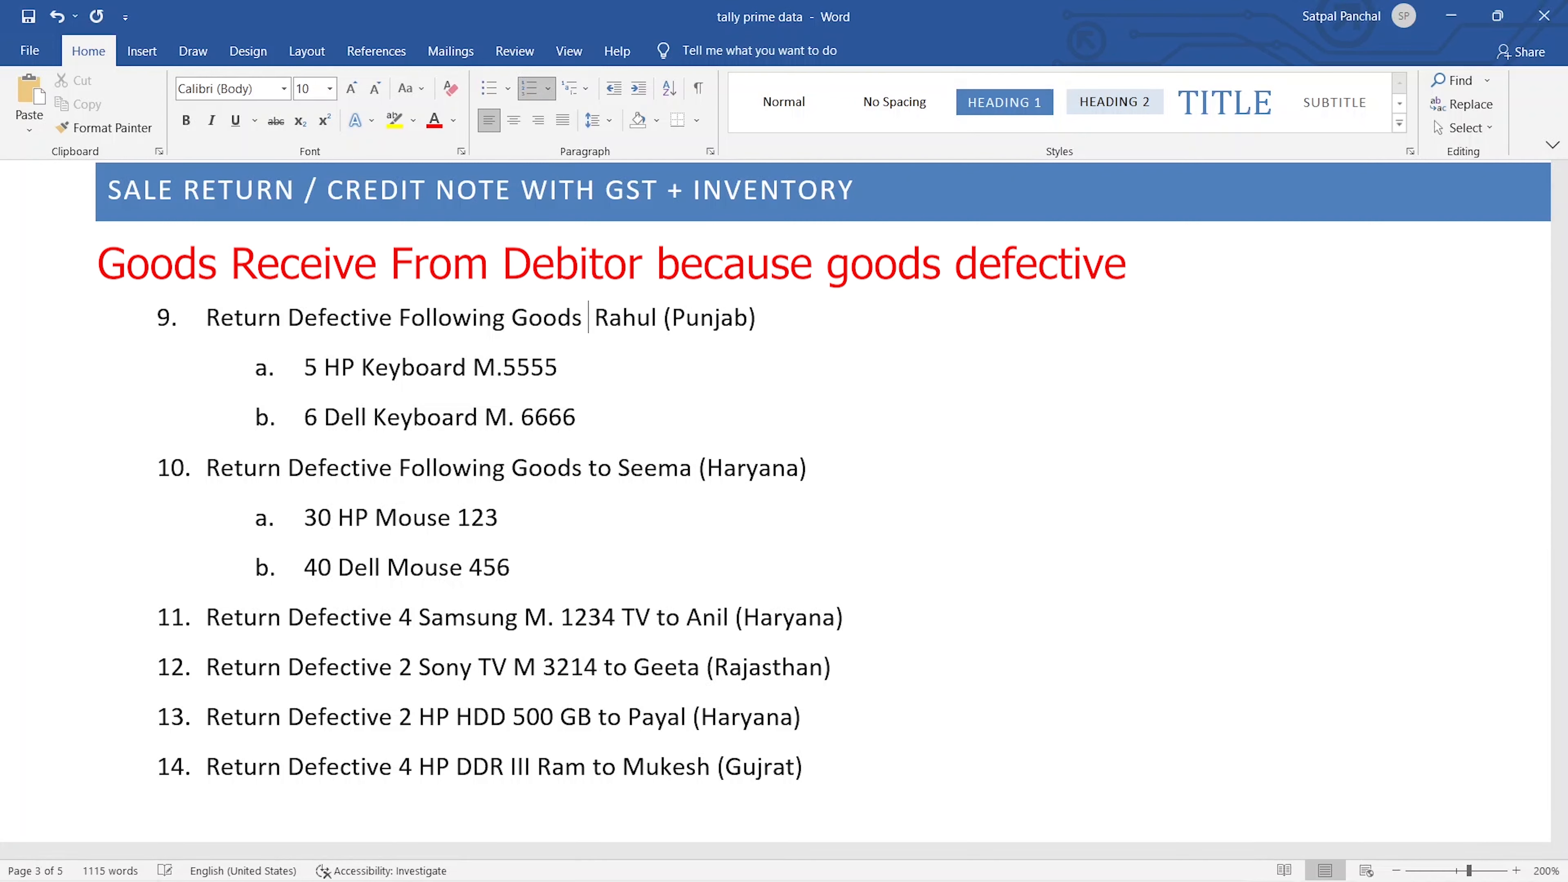
pyautogui.write('from')
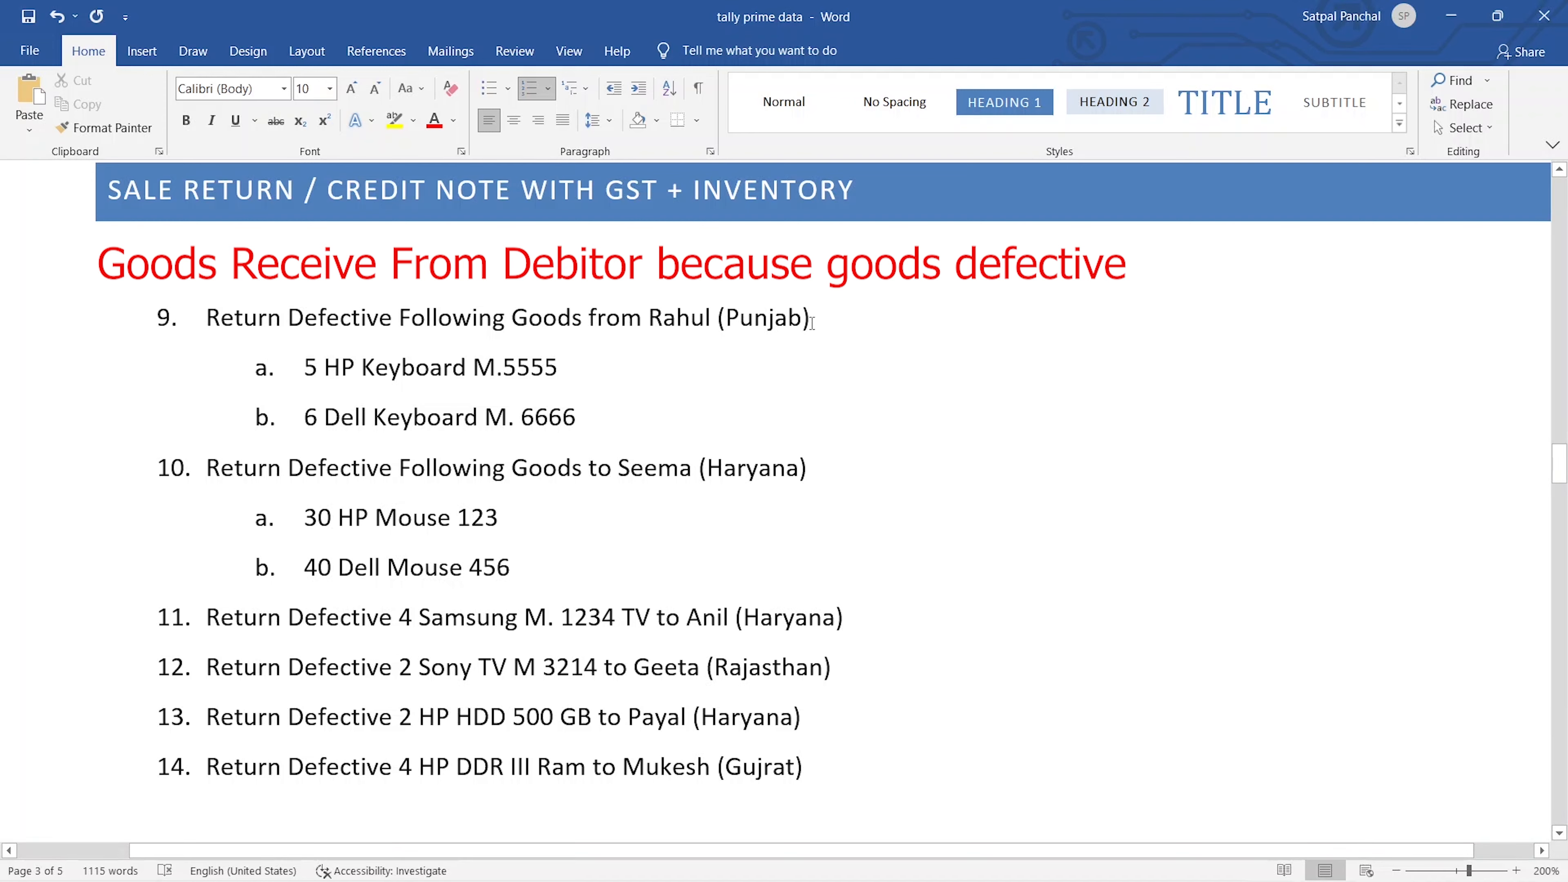
pyautogui.scroll(-1, 803, 335)
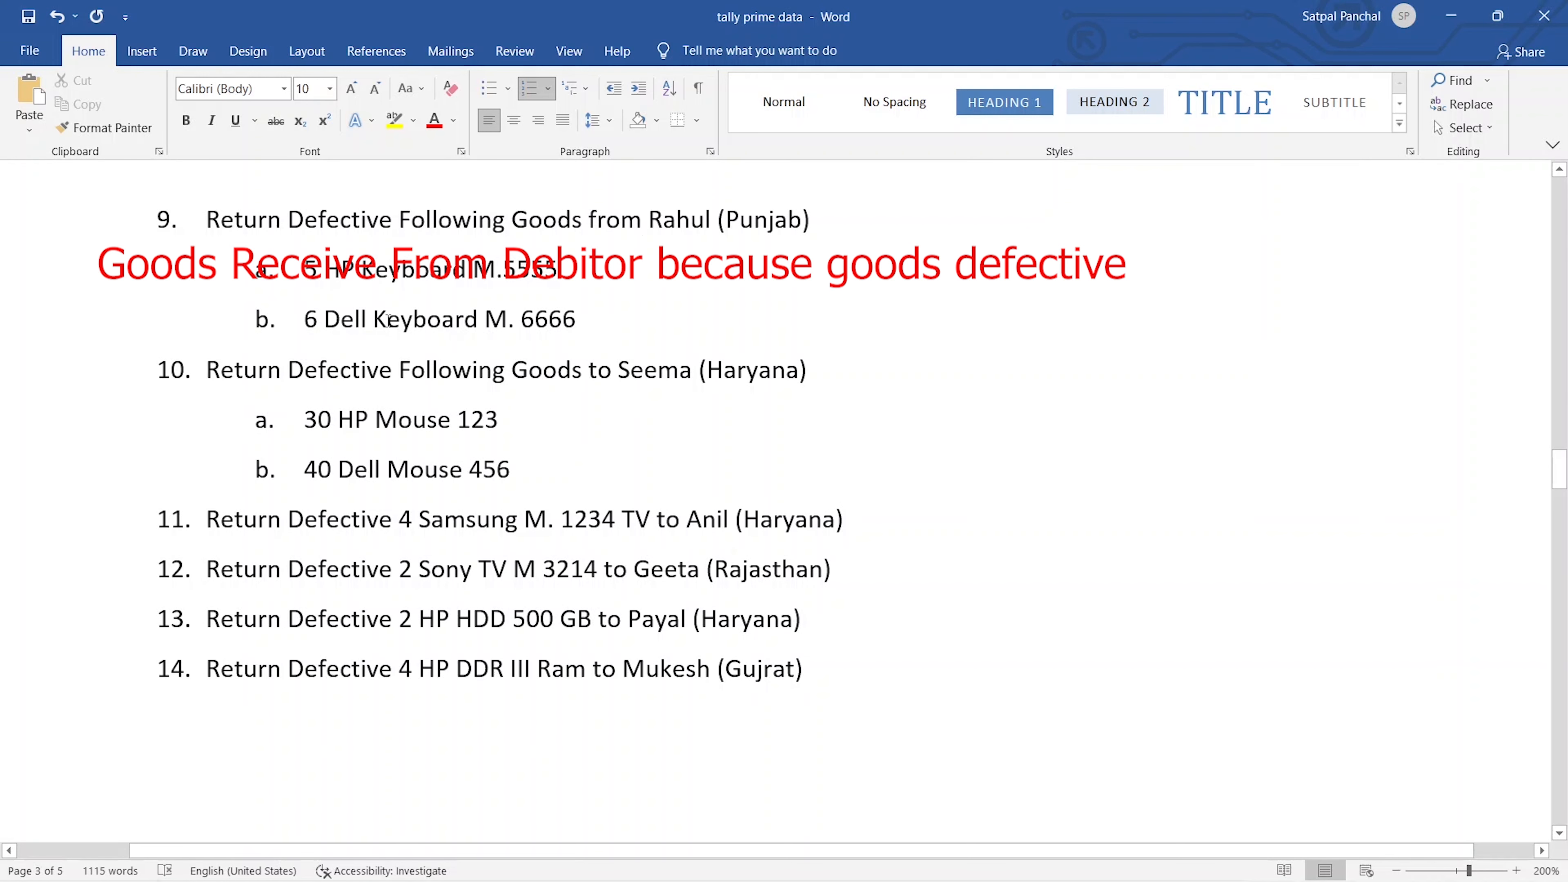
# Step: Switch back to TallyPrime and select the Punjab customer from sale return entry 9 as the credit note's party account
pyautogui.hotkey('alt', 'Tab')
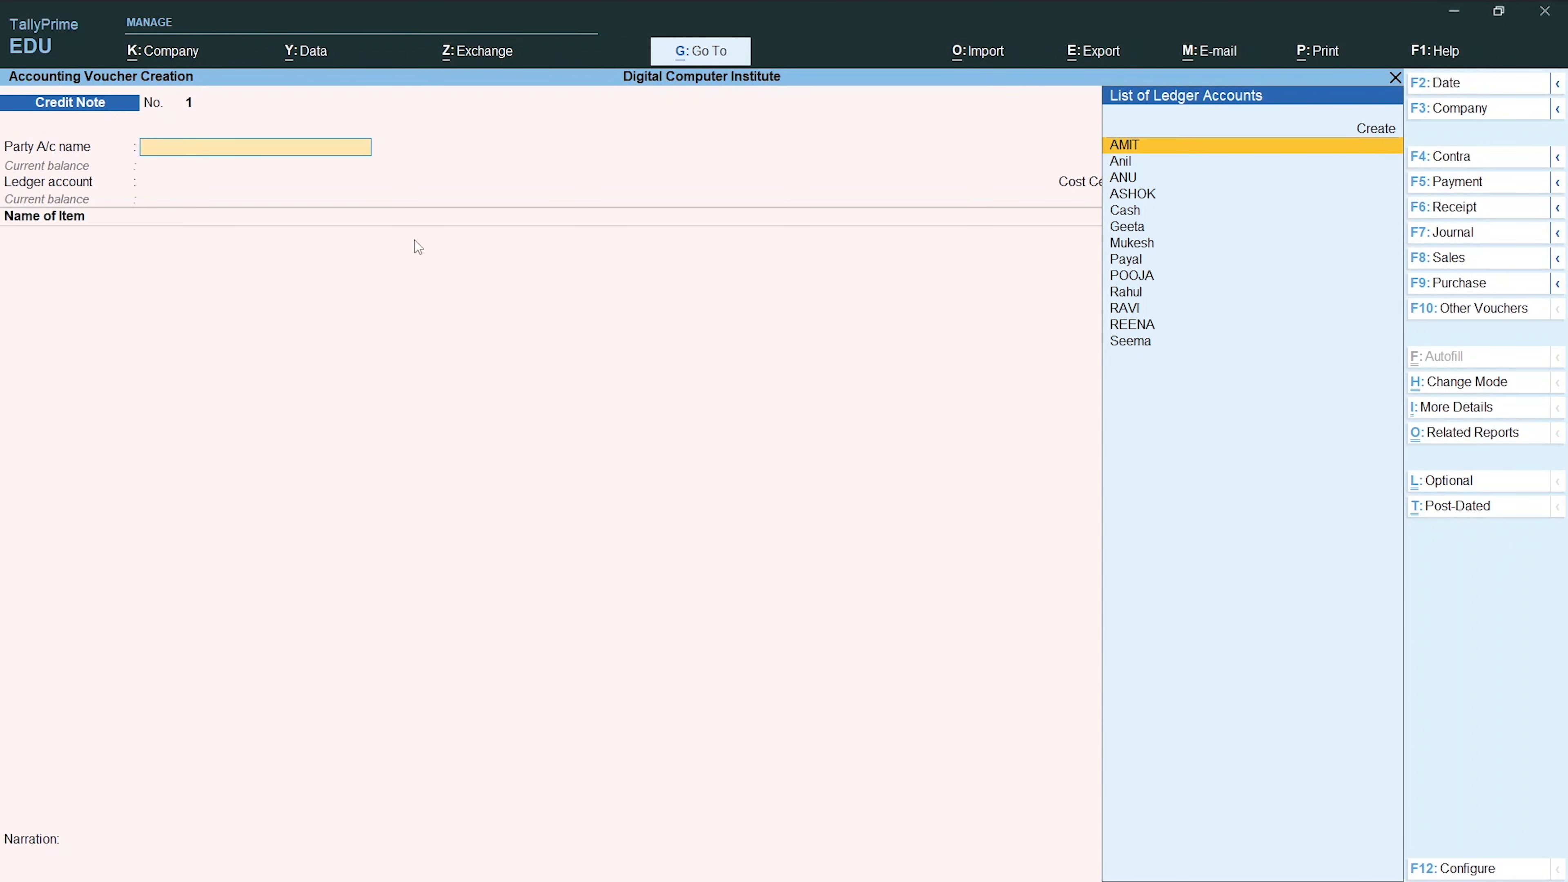
pyautogui.press('Down')
pyautogui.press('Down')
pyautogui.press('Down')
pyautogui.press('Down')
pyautogui.press('Down')
pyautogui.press('Down')
pyautogui.press('Down')
pyautogui.press('Down')
pyautogui.press('Down')
pyautogui.press('Down')
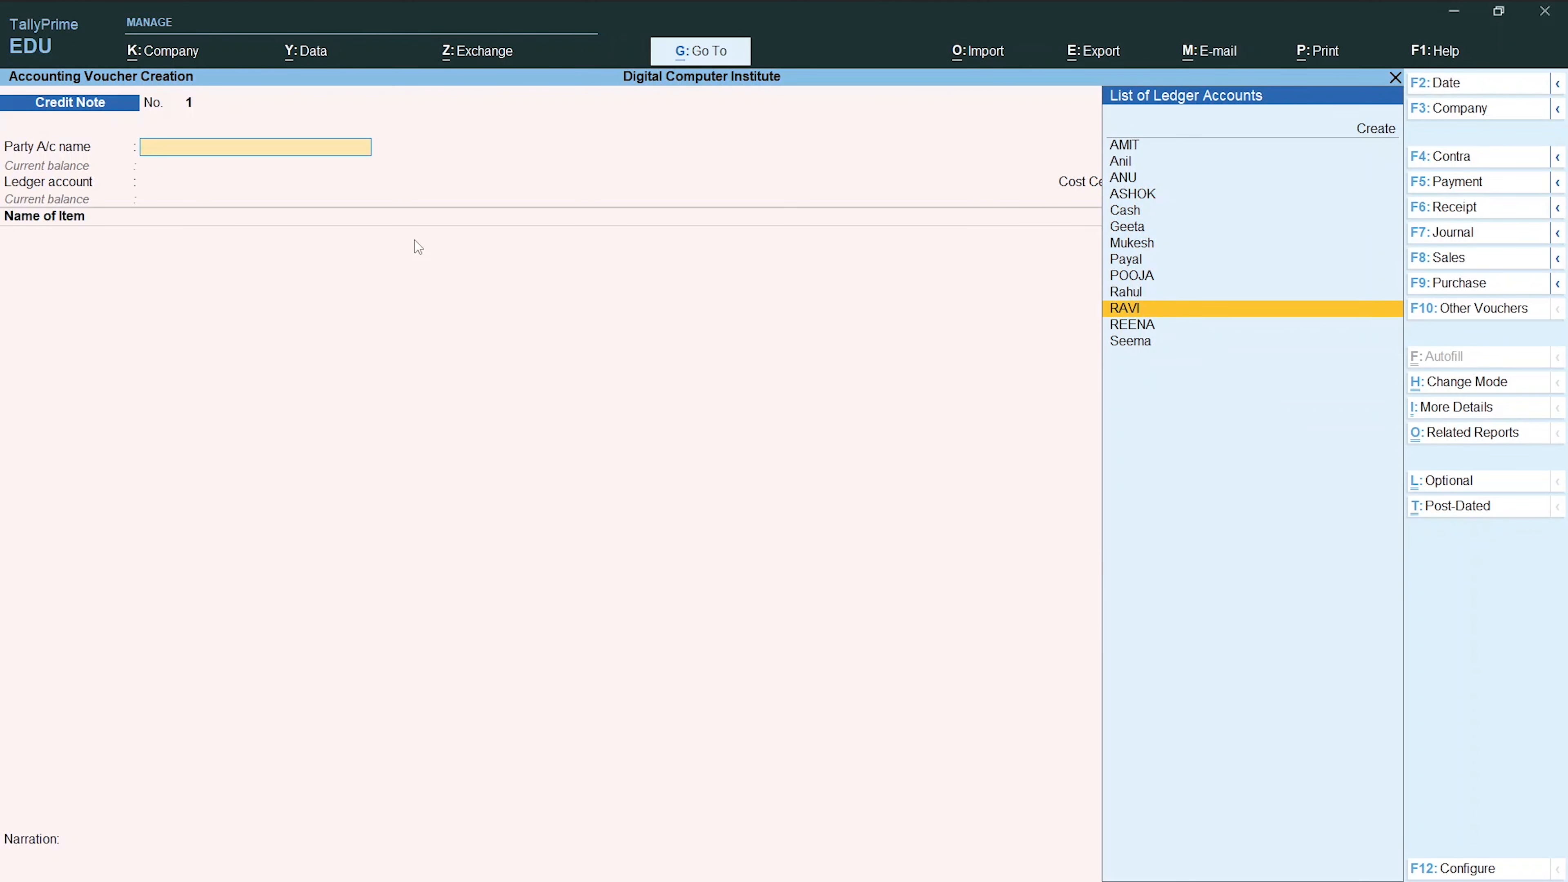
pyautogui.press('Up')
pyautogui.press('Up')
pyautogui.press('Up')
pyautogui.press('Down')
pyautogui.press('Down')
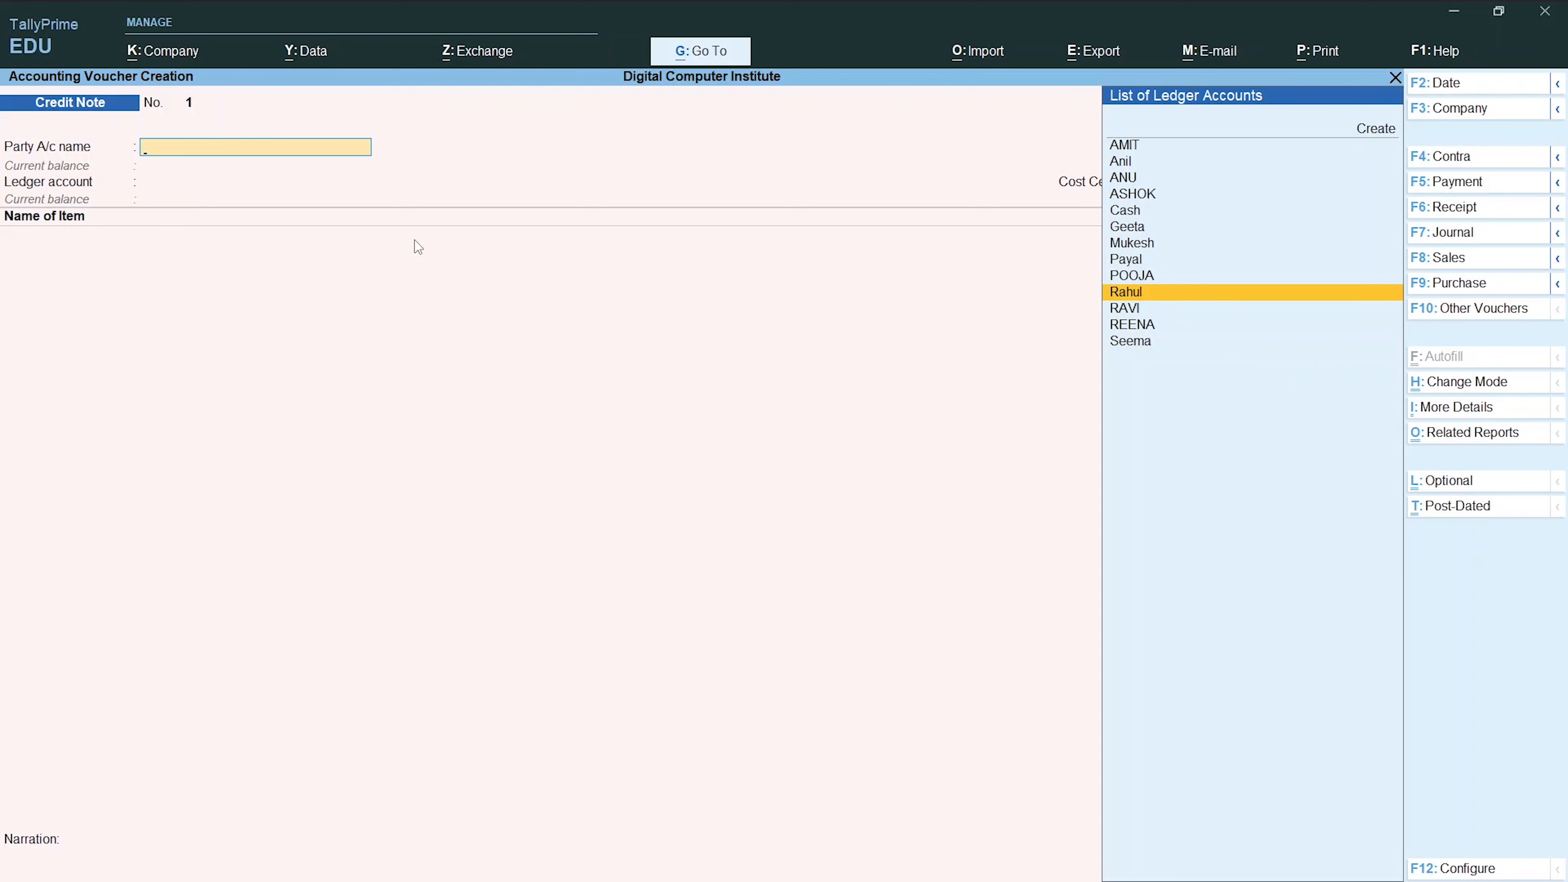
pyautogui.press('Return')
# Step: Leave the receipt and original invoice details blank and accept the party details with Punjab as place of supply
pyautogui.press('Return')
pyautogui.press('Return')
pyautogui.press('Return')
pyautogui.press('Return')
pyautogui.press('Return')
pyautogui.press('Return')
pyautogui.press('Return')
pyautogui.press('Return')
pyautogui.press('Return')
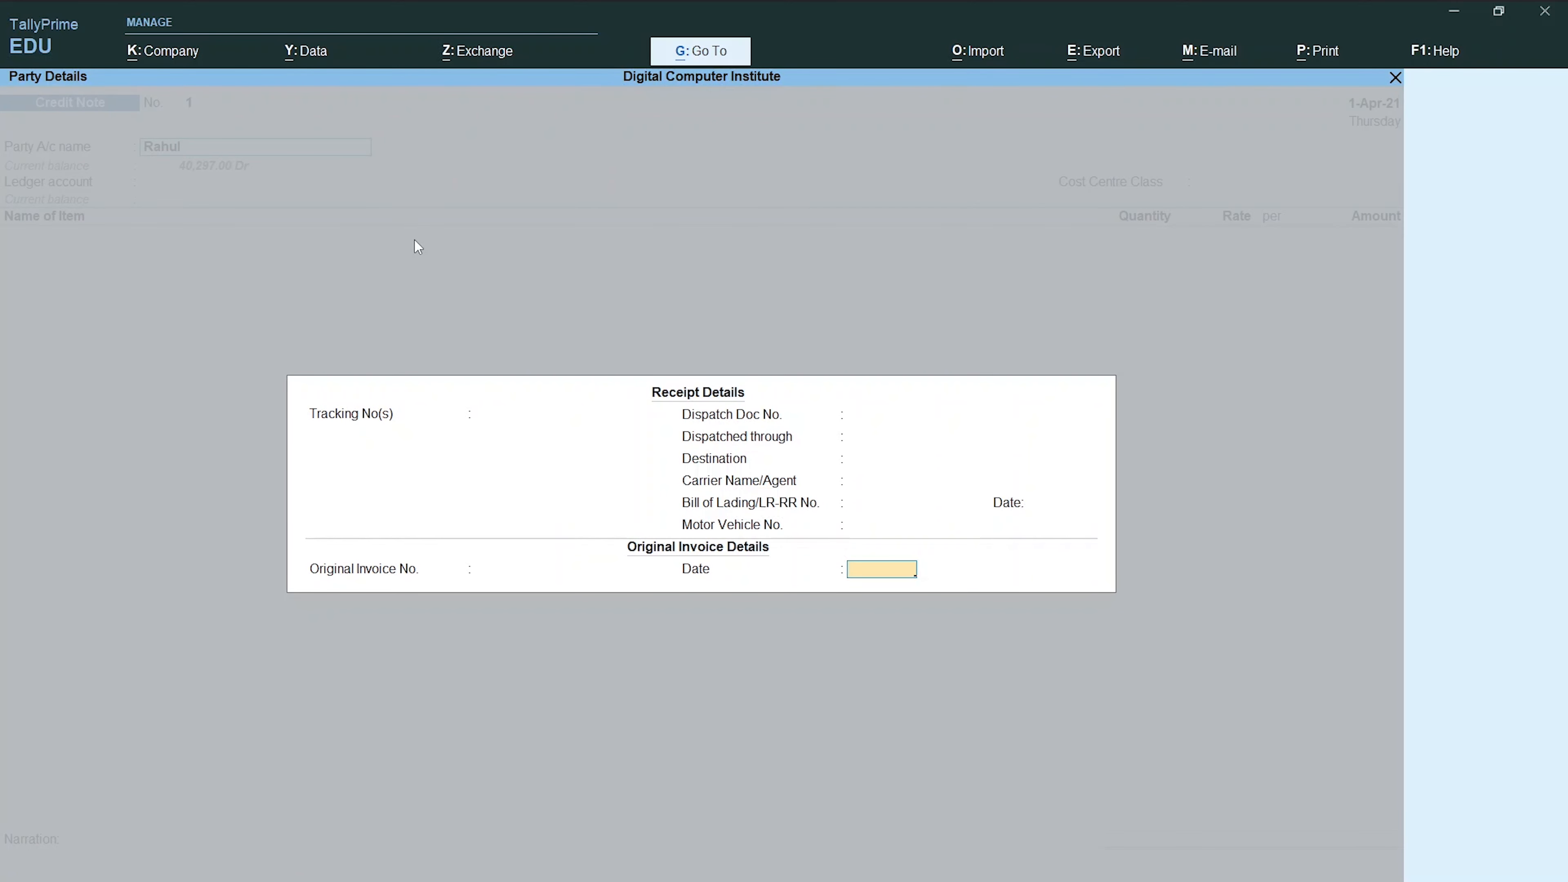
pyautogui.press('Return')
pyautogui.press('Return')
pyautogui.press('Return')
pyautogui.press('Return')
pyautogui.press('Return')
pyautogui.press('Return')
pyautogui.press('Return')
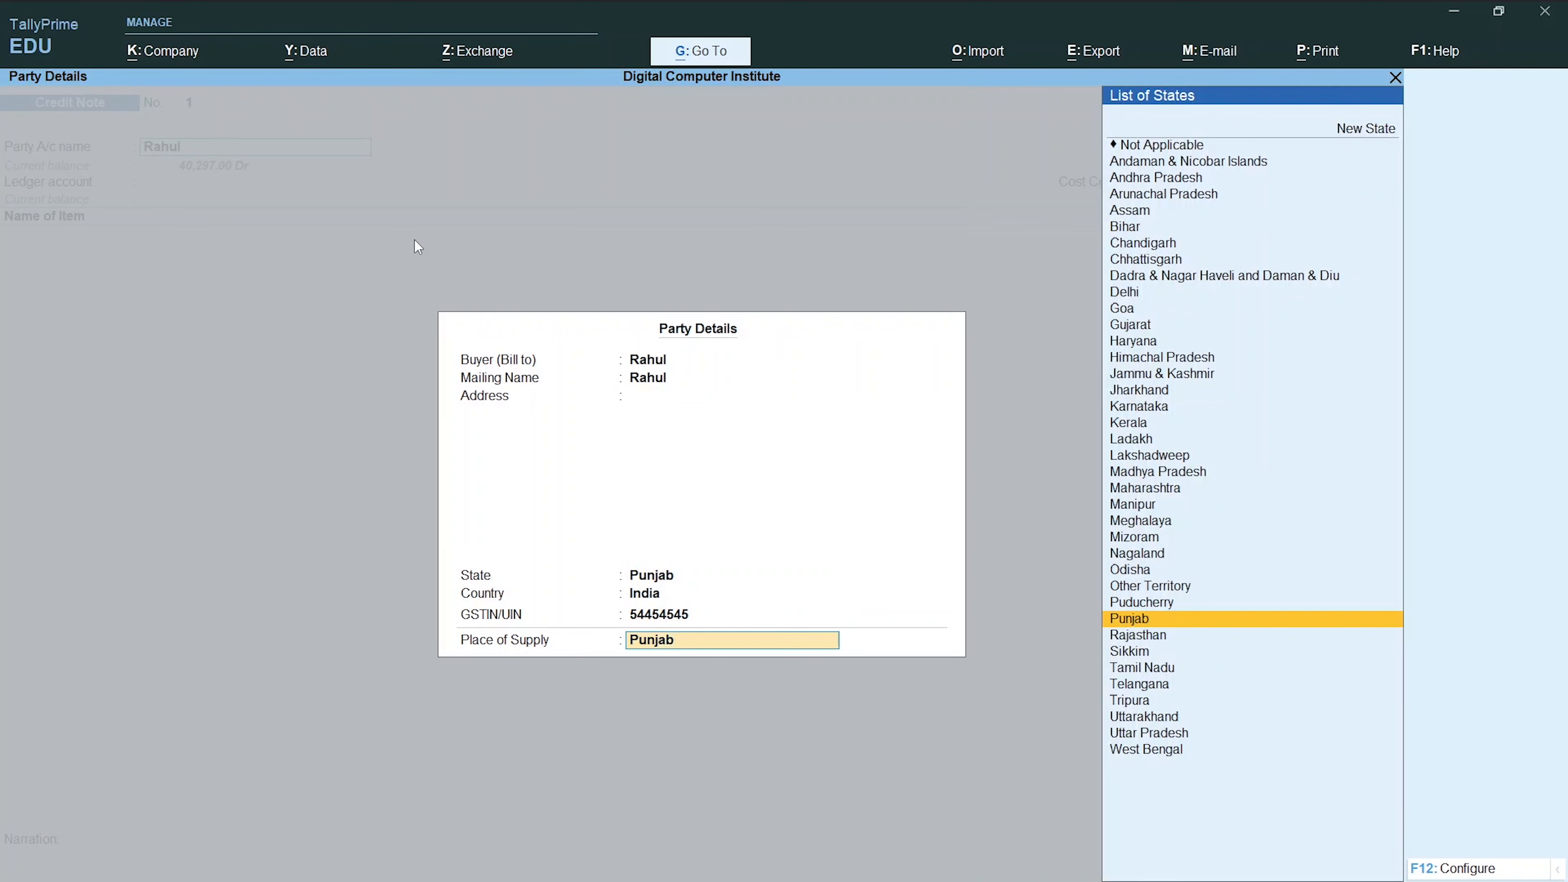
pyautogui.press('Return')
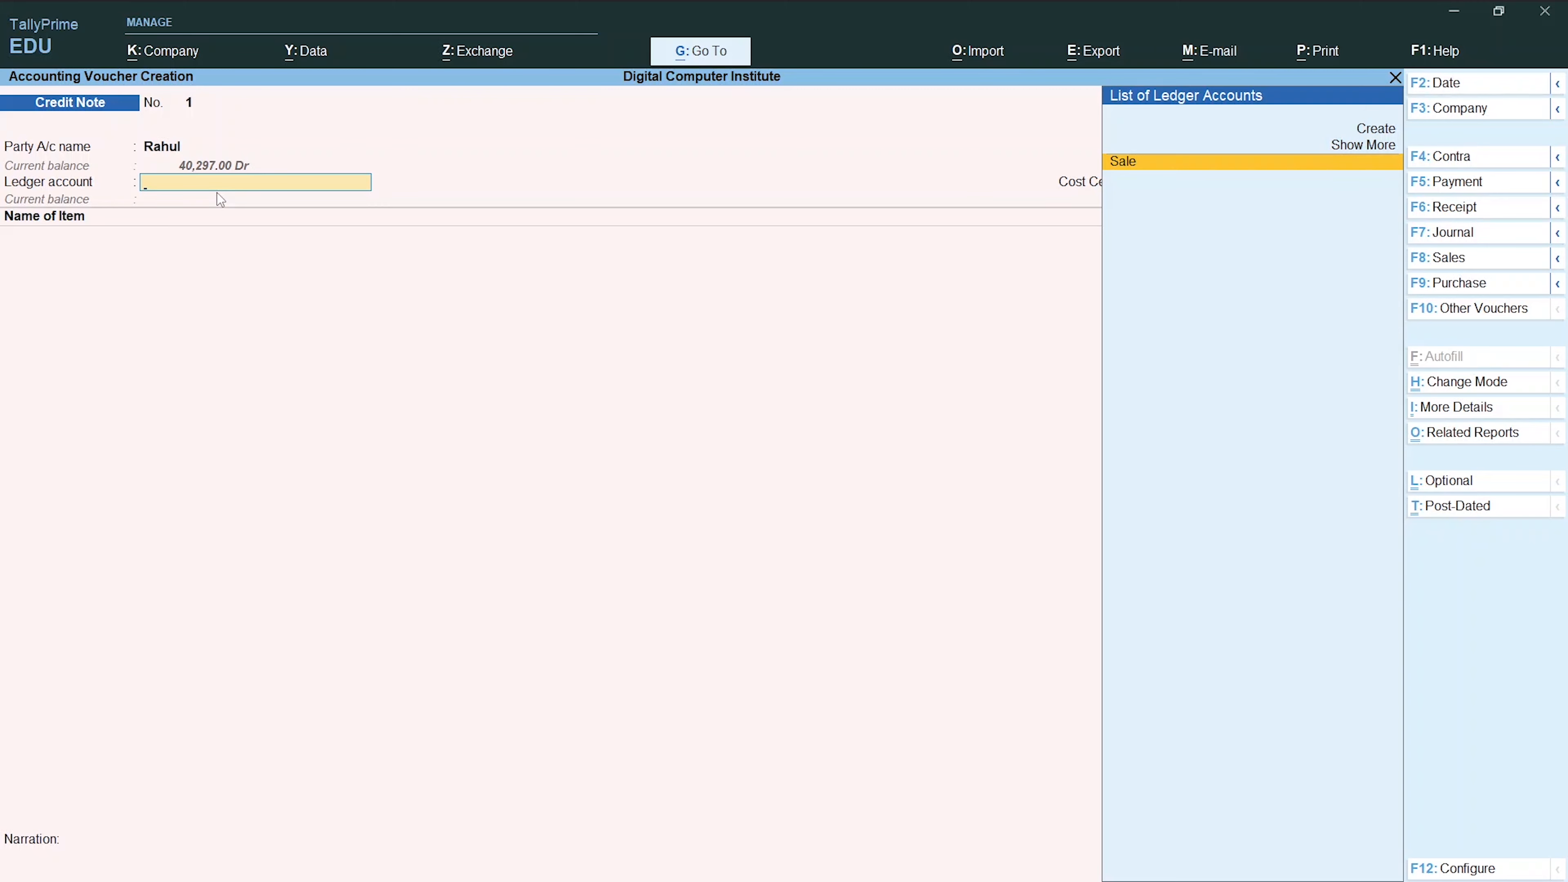
# Step: Set the credit note's ledger account to Sale and its cost centre class to Not Applicable
pyautogui.press('Return')
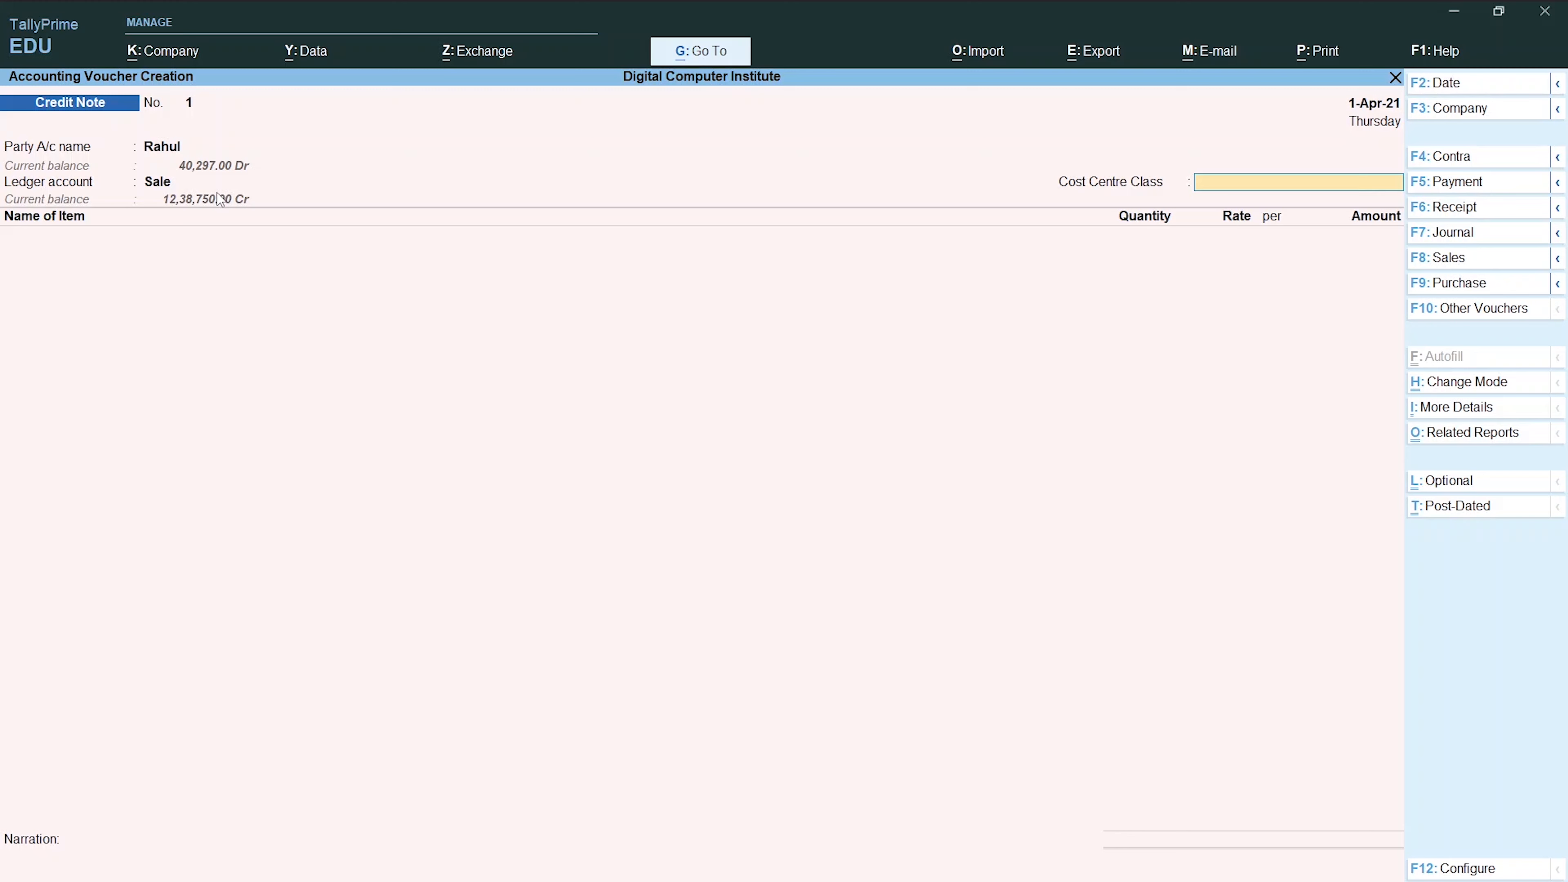
pyautogui.press('Return')
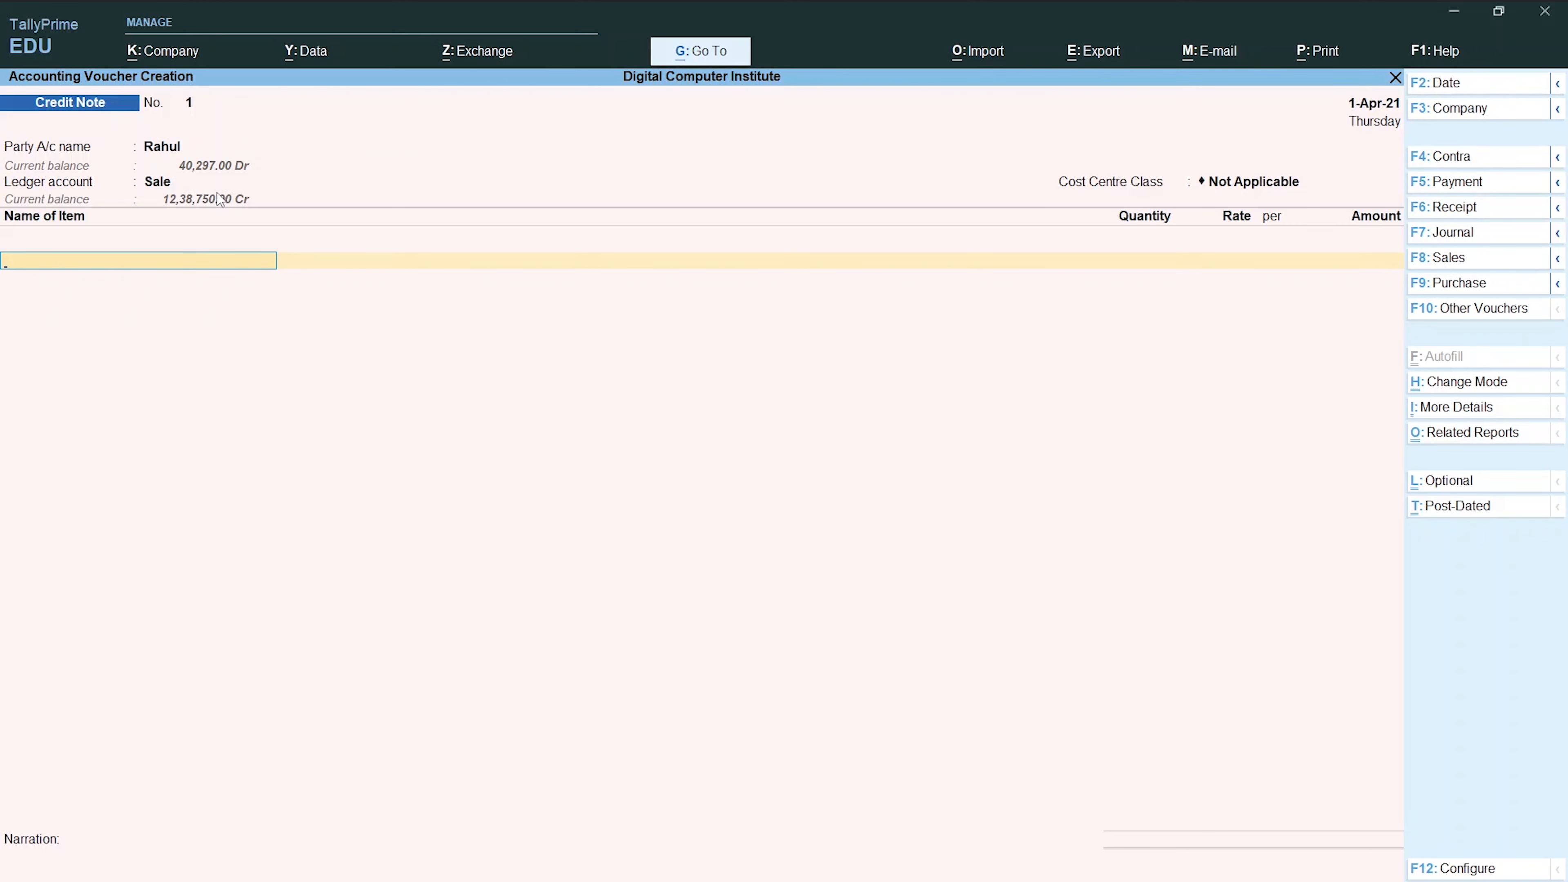
# Step: Check sale return entry 9 in the Word document and select Keyboard M5555 as the credit note's first item
pyautogui.hotkey('alt', 'Tab')
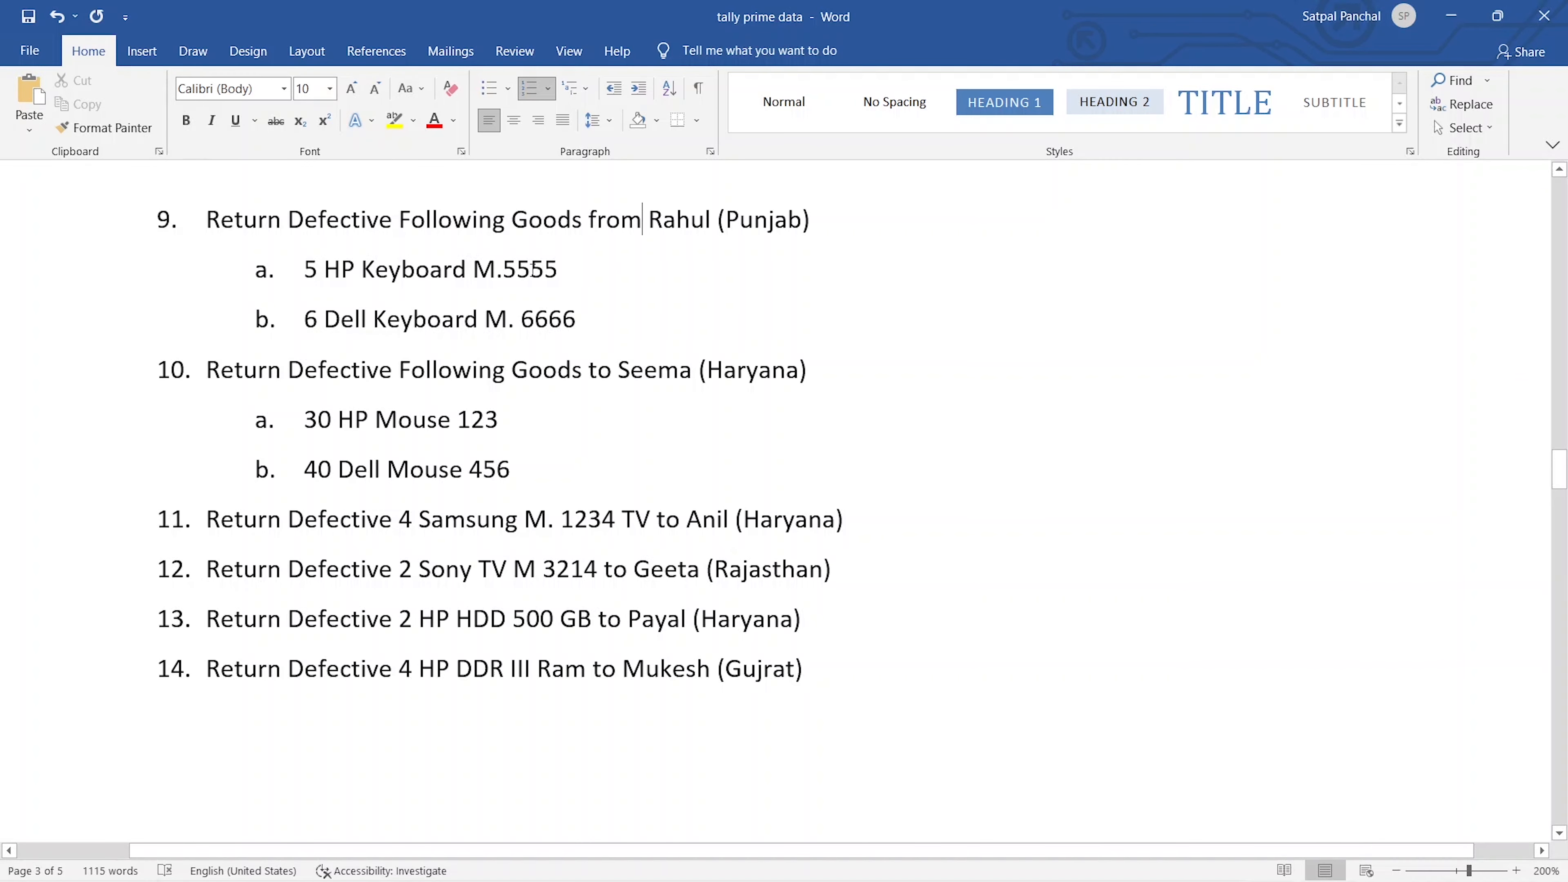
pyautogui.hotkey('alt', 'Tab')
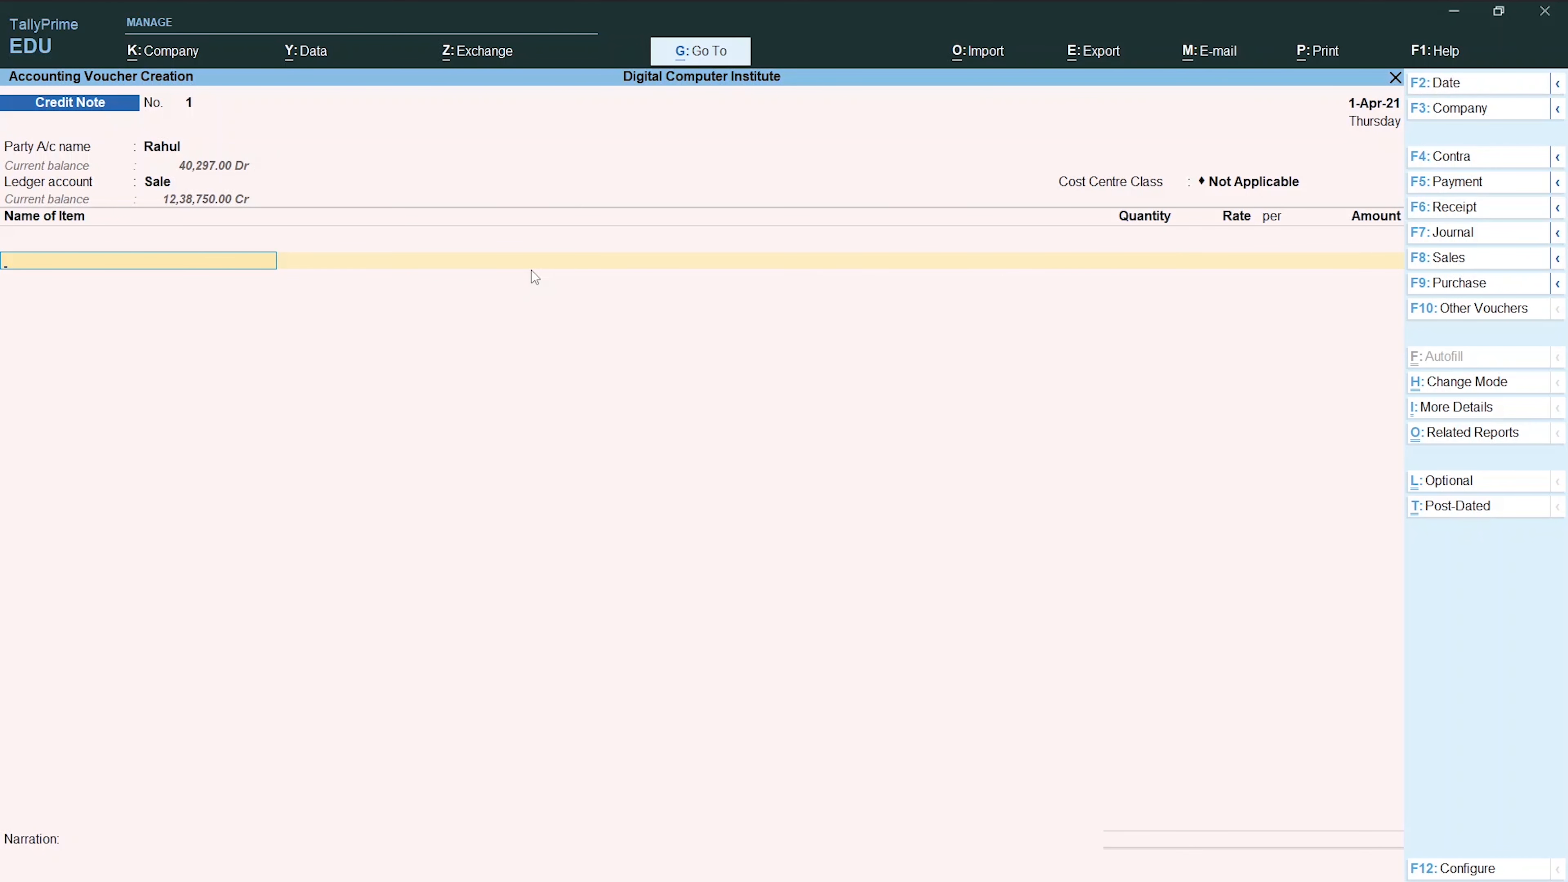
pyautogui.write('Ke')
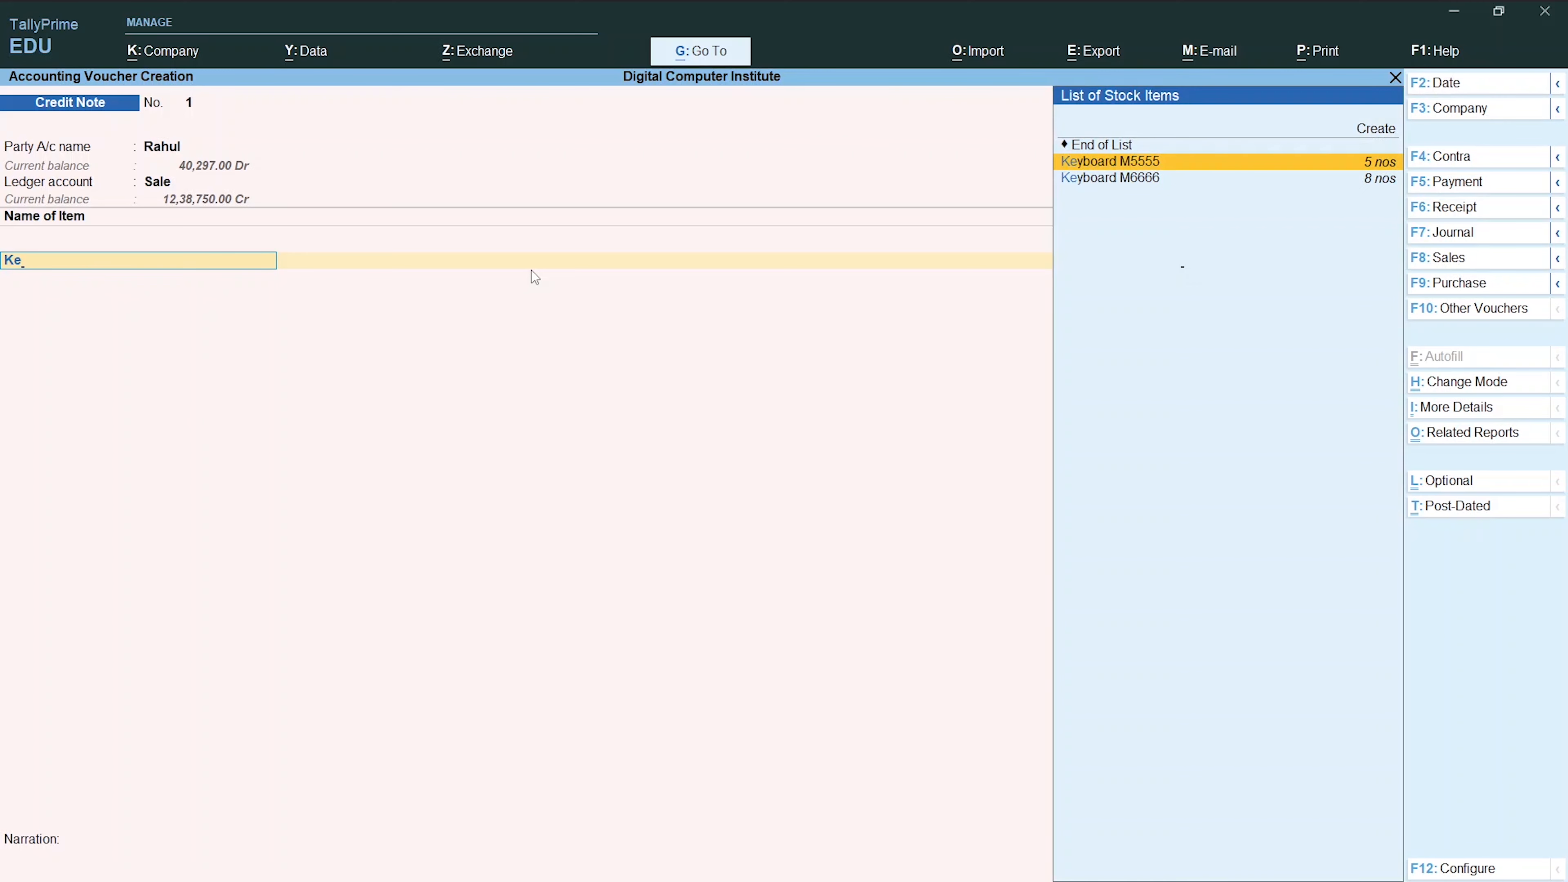
pyautogui.press('Return')
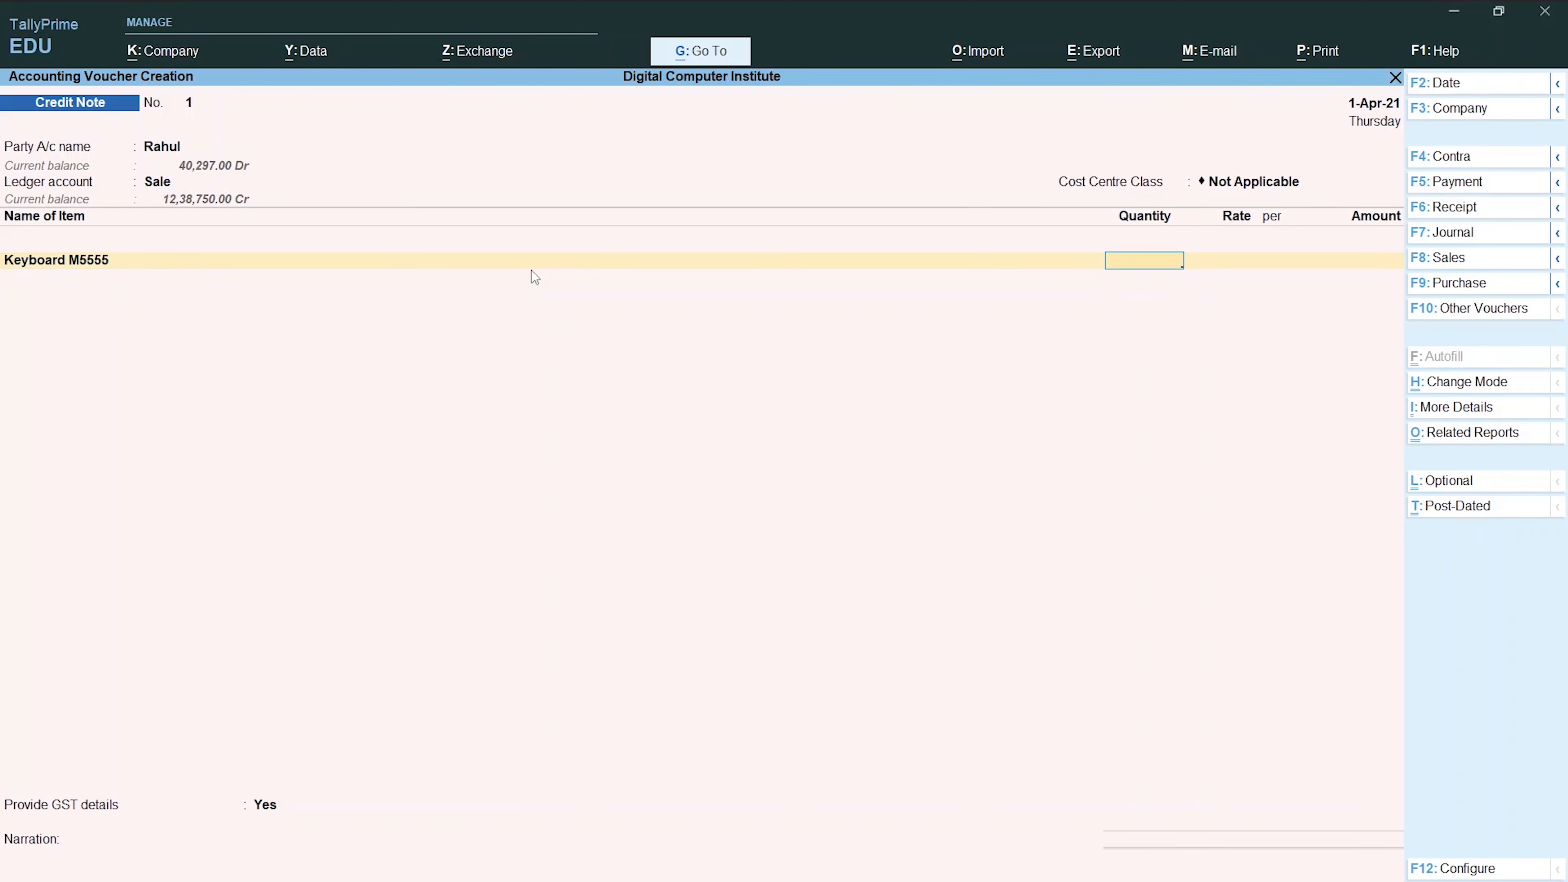
# Step: Switch to the Word document and set entry 9's returned quantities to 3 HP keyboards and 2 Dell keyboards
pyautogui.hotkey('alt', 'Tab')
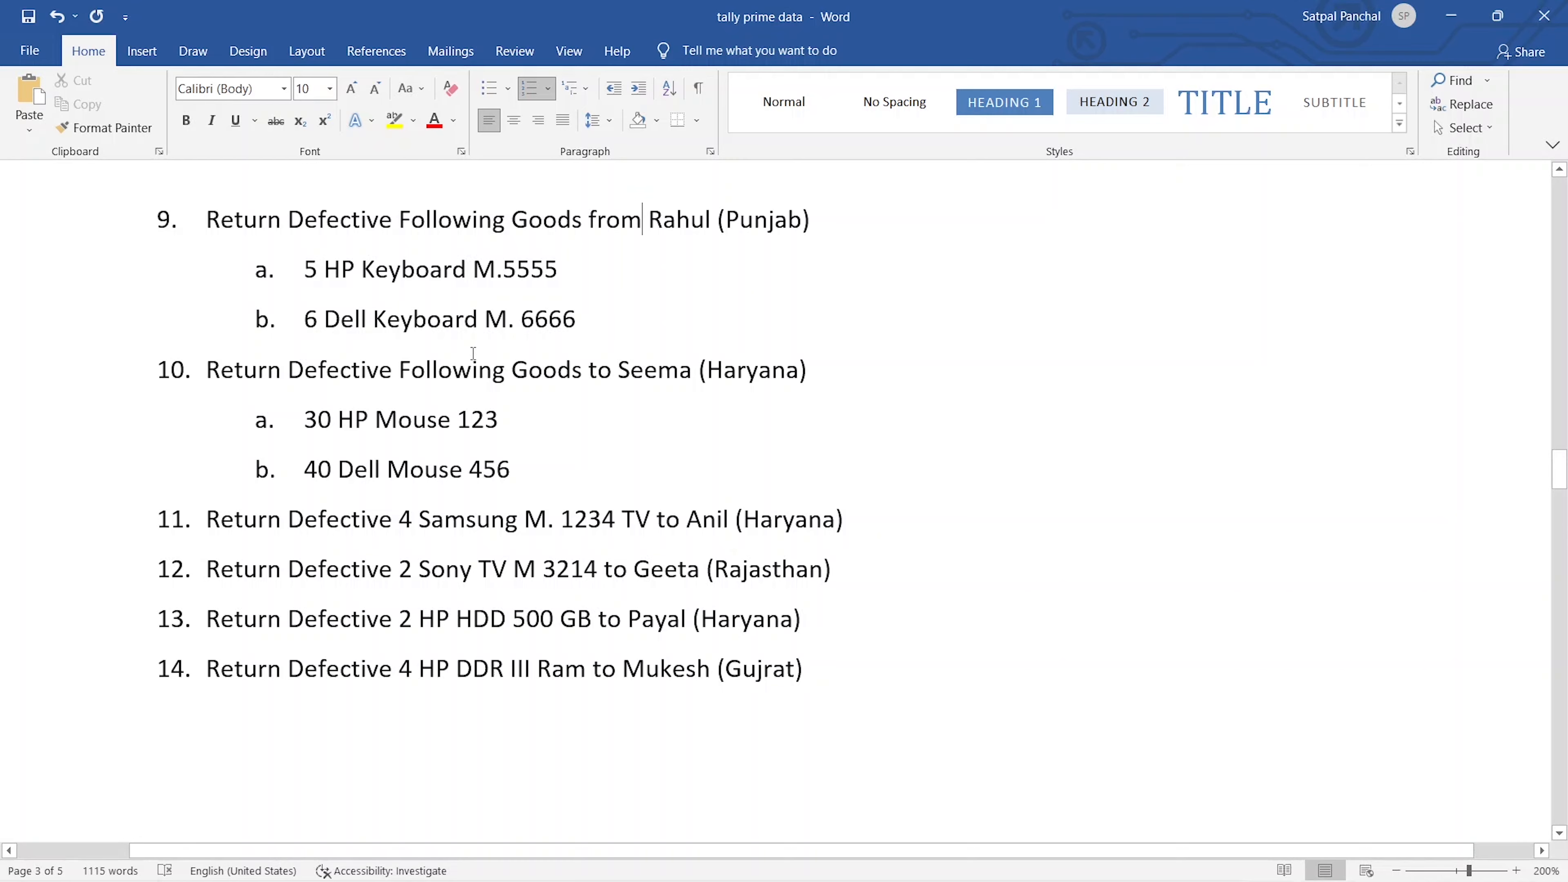
pyautogui.scroll(5, 473, 355)
pyautogui.scroll(15, 473, 353)
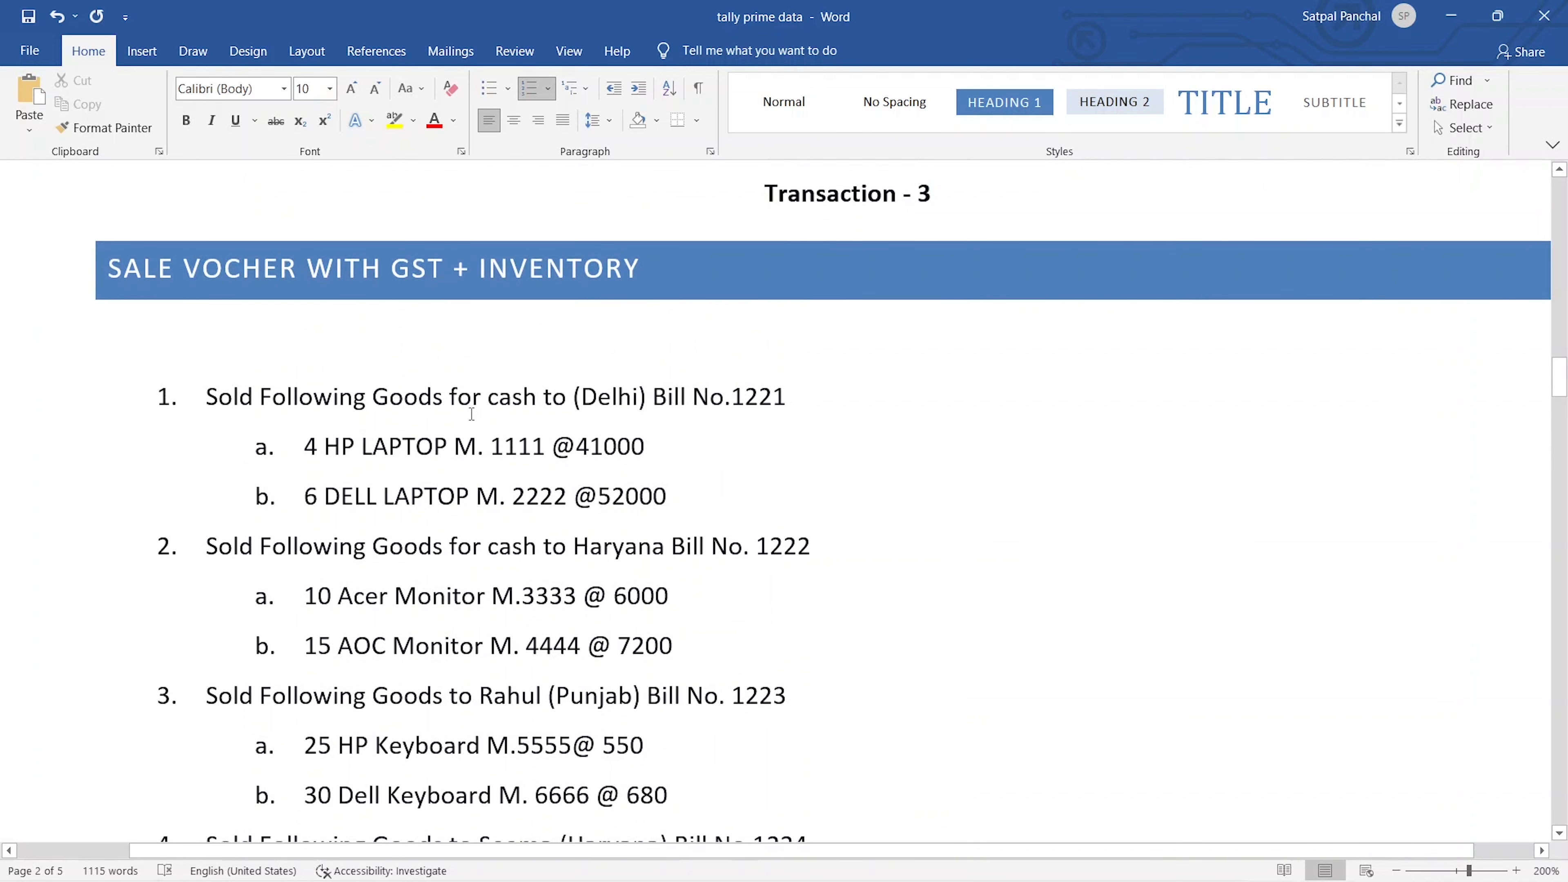
pyautogui.scroll(-18, 469, 437)
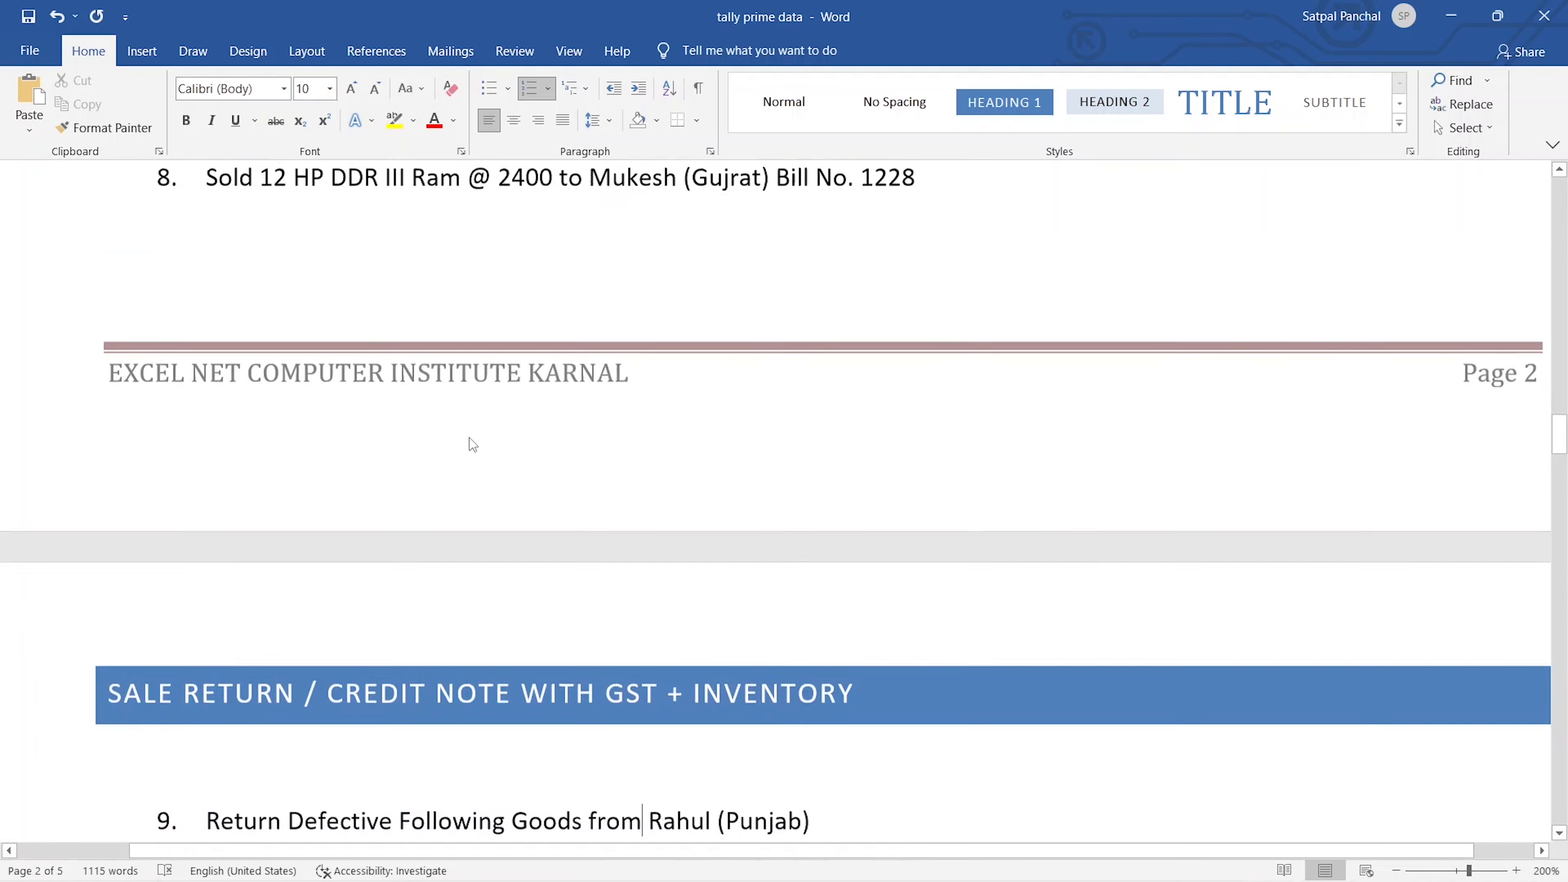
pyautogui.scroll(-2, 470, 436)
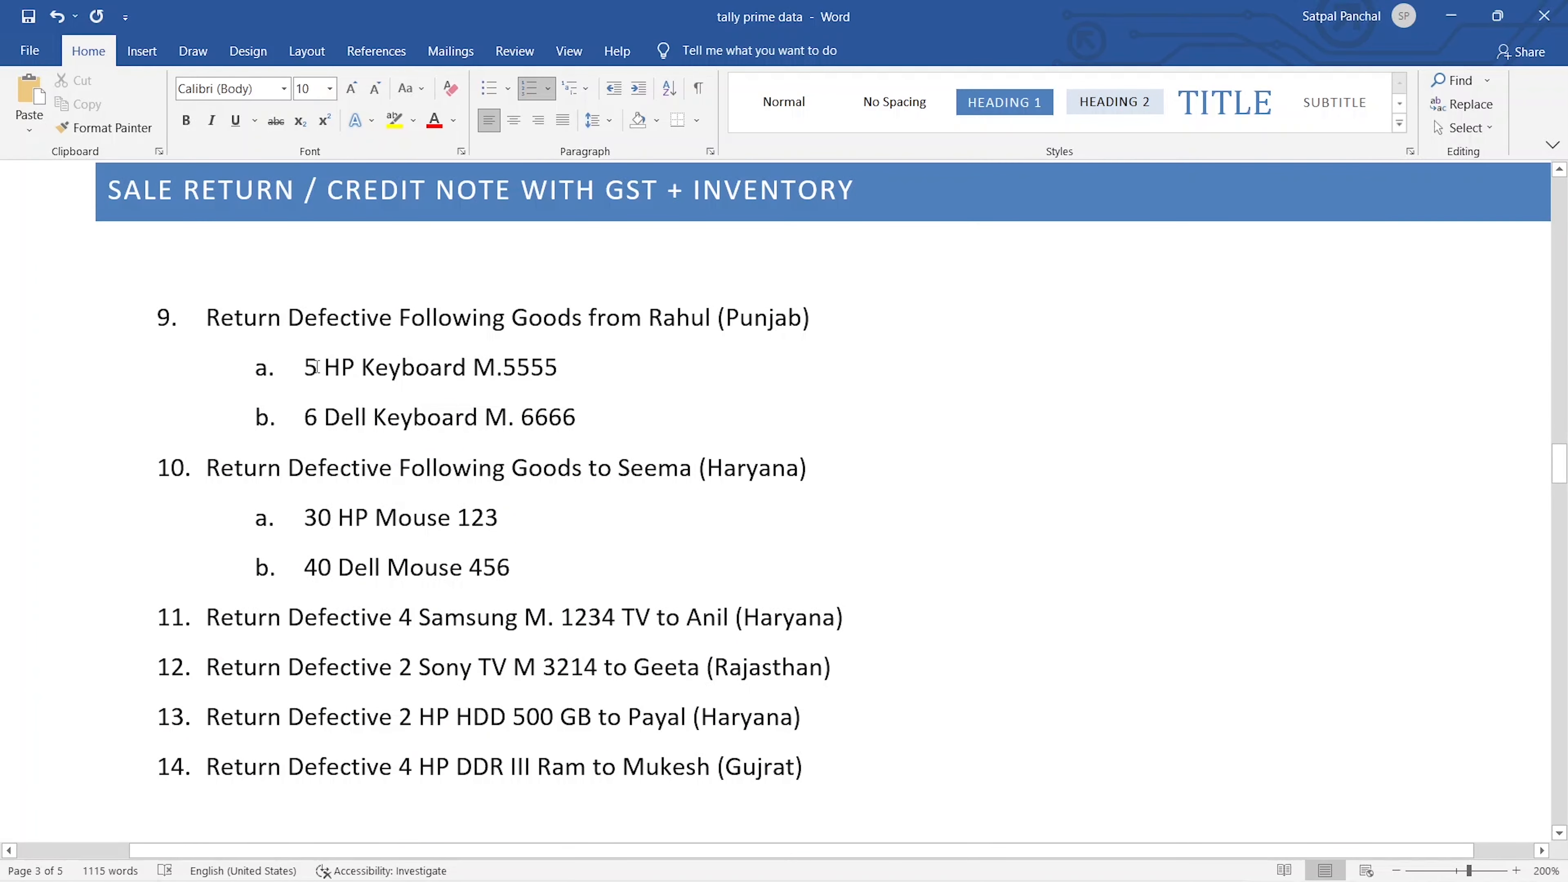
pyautogui.press('BackSpace')
pyautogui.write('3')
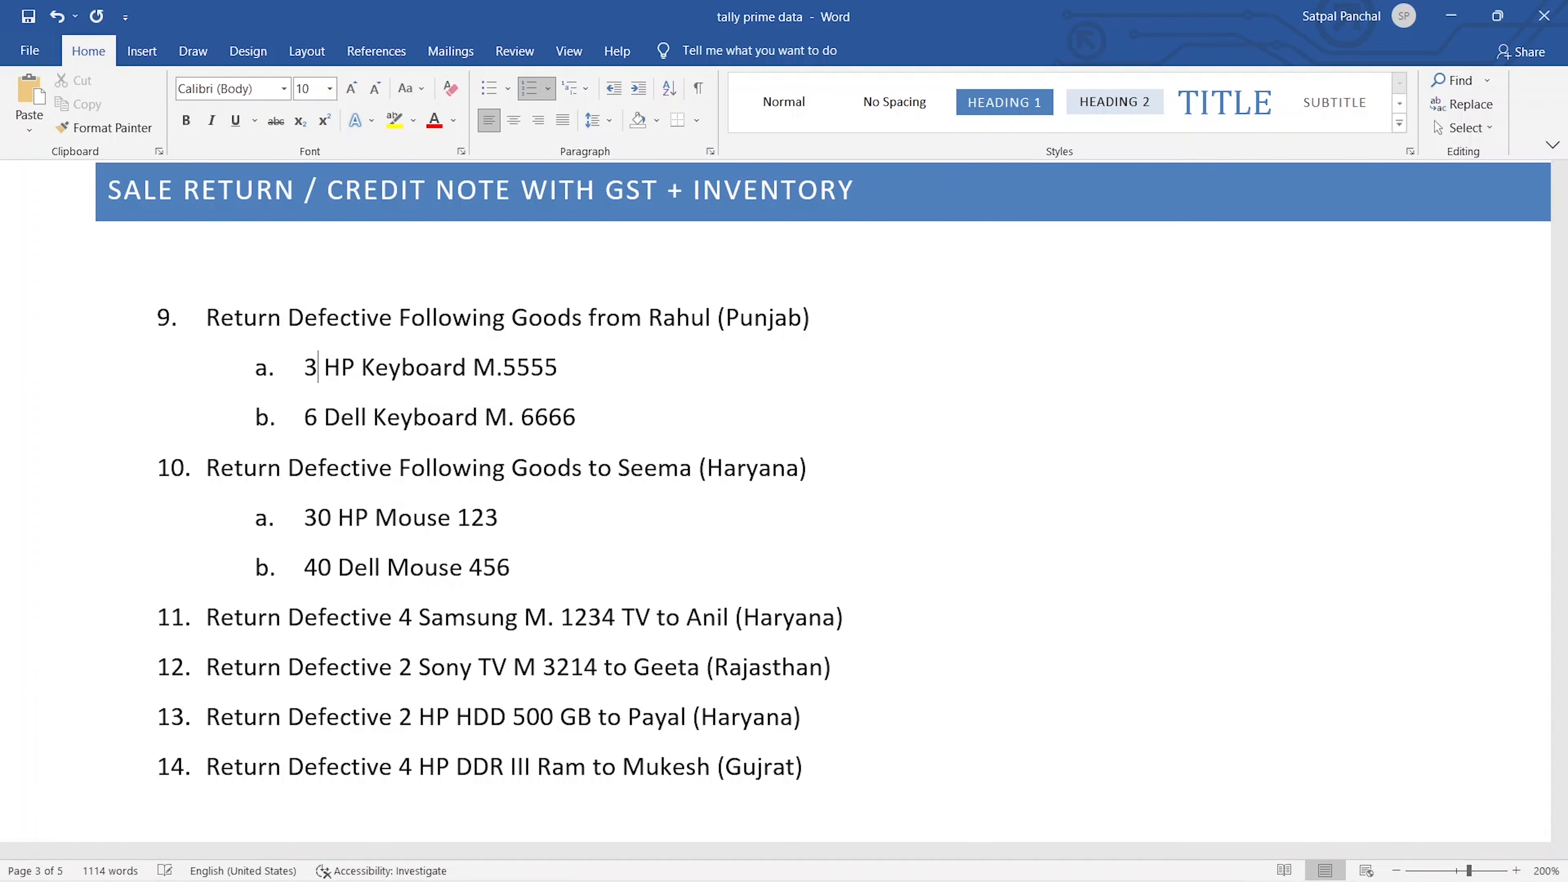
pyautogui.press('Down')
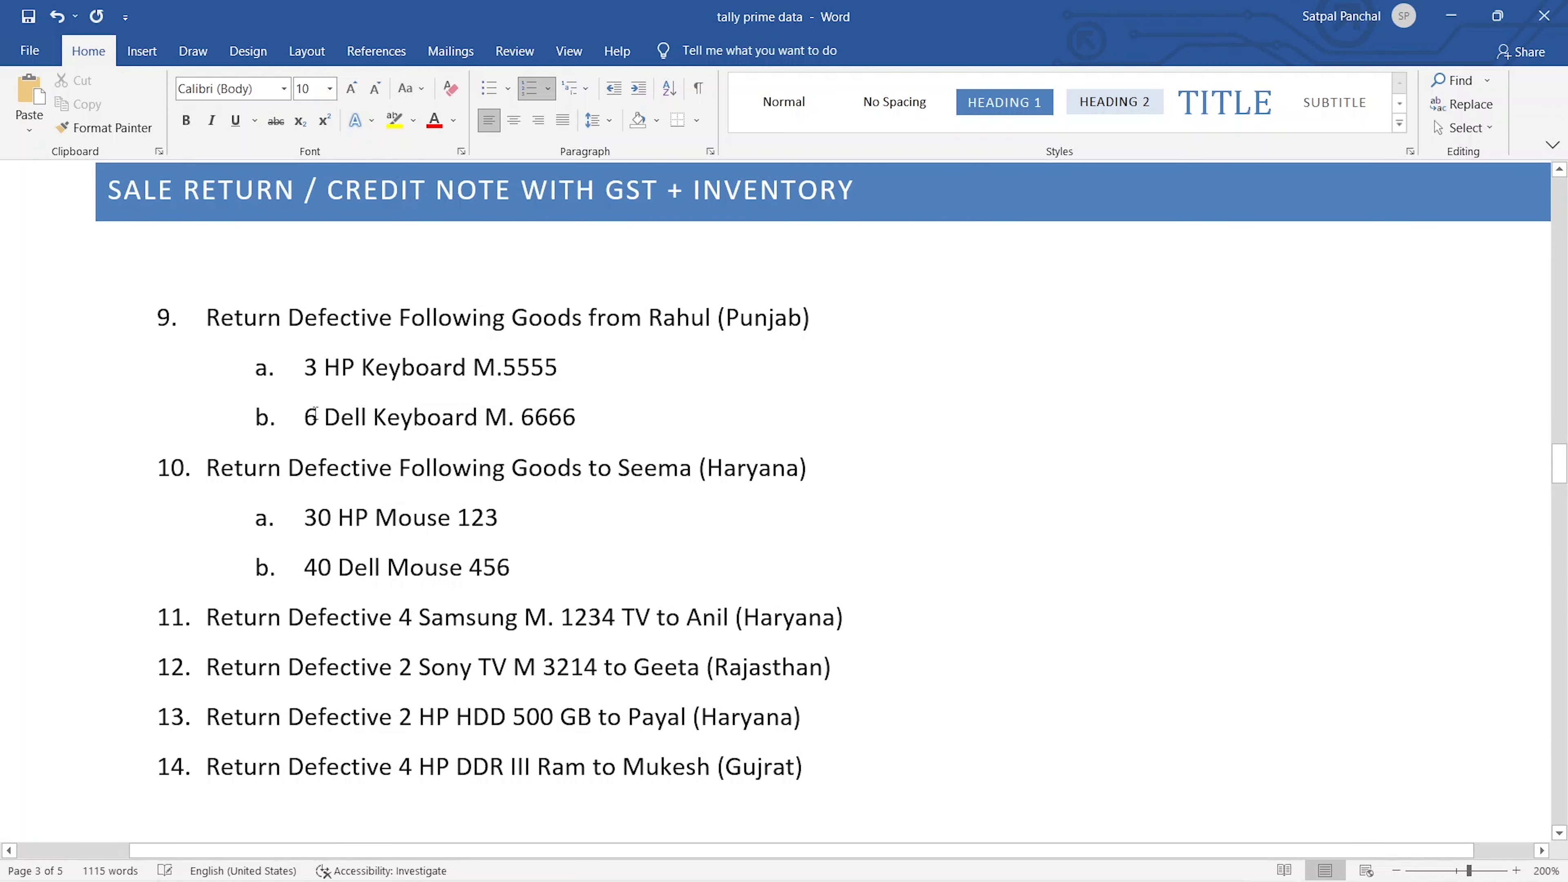
pyautogui.press('BackSpace')
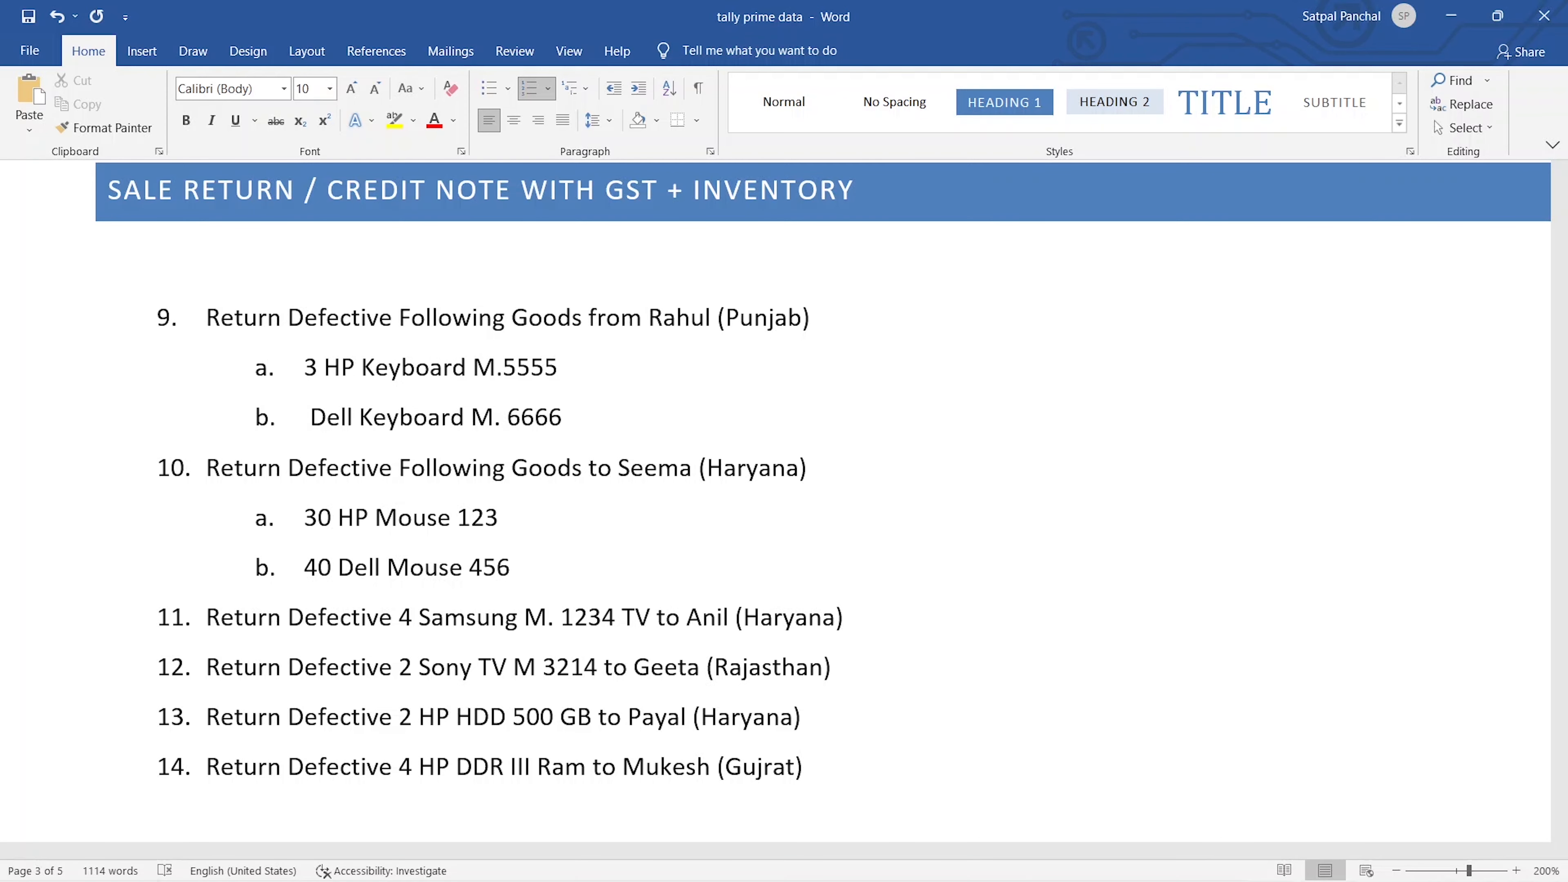
pyautogui.write('2')
# Step: Set entry 10's returned quantities to 8 HP Mouse 123 and 10 Dell Mouse 456, and save the document
pyautogui.scroll(-3, 329, 323)
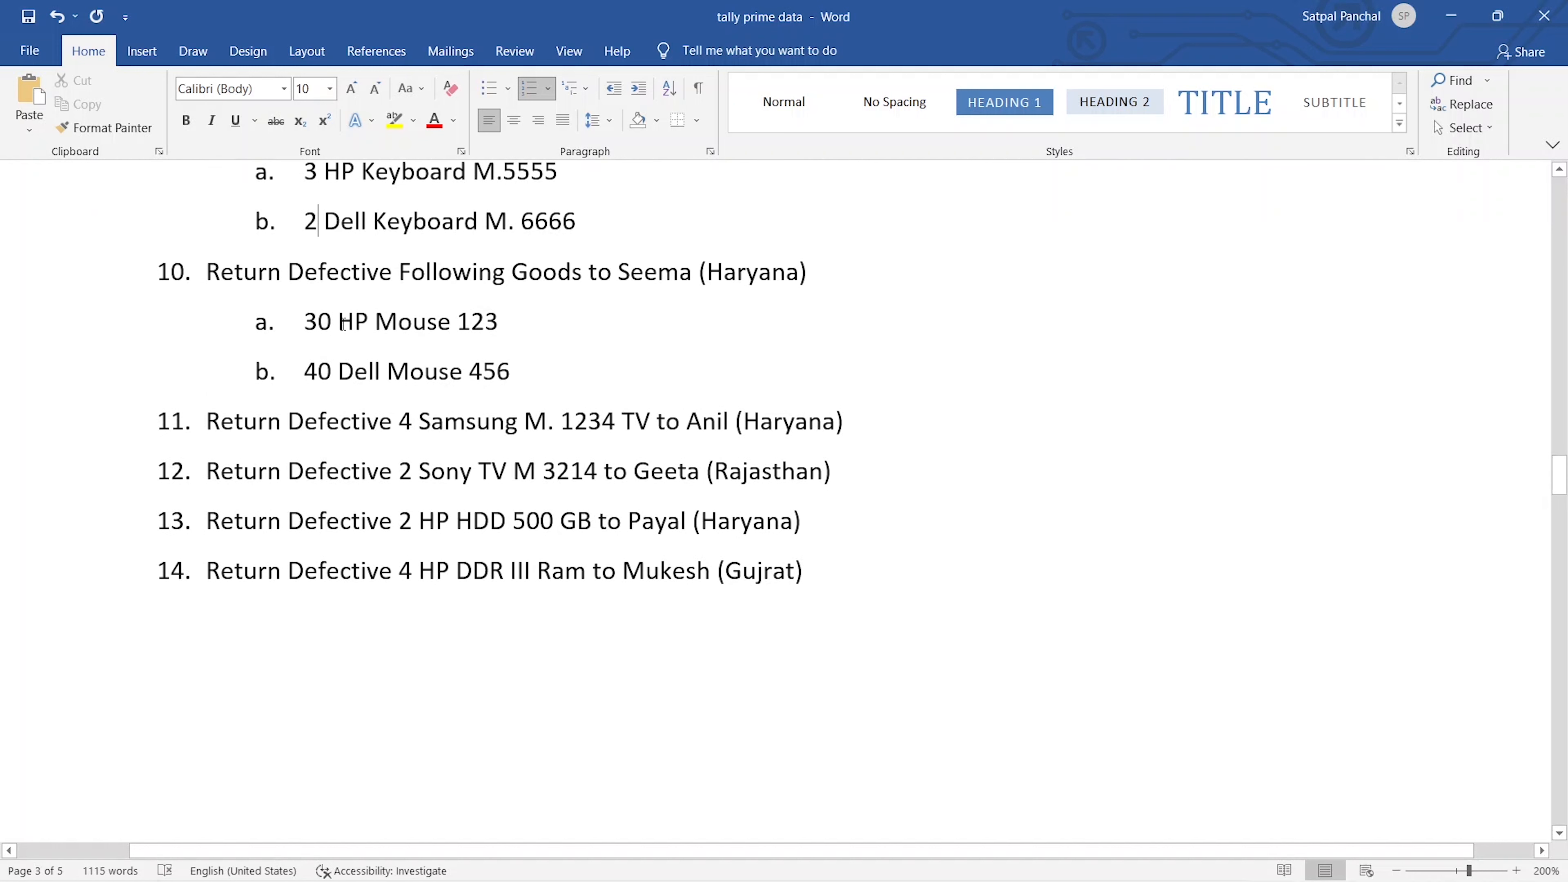
pyautogui.press('BackSpace')
pyautogui.press('BackSpace')
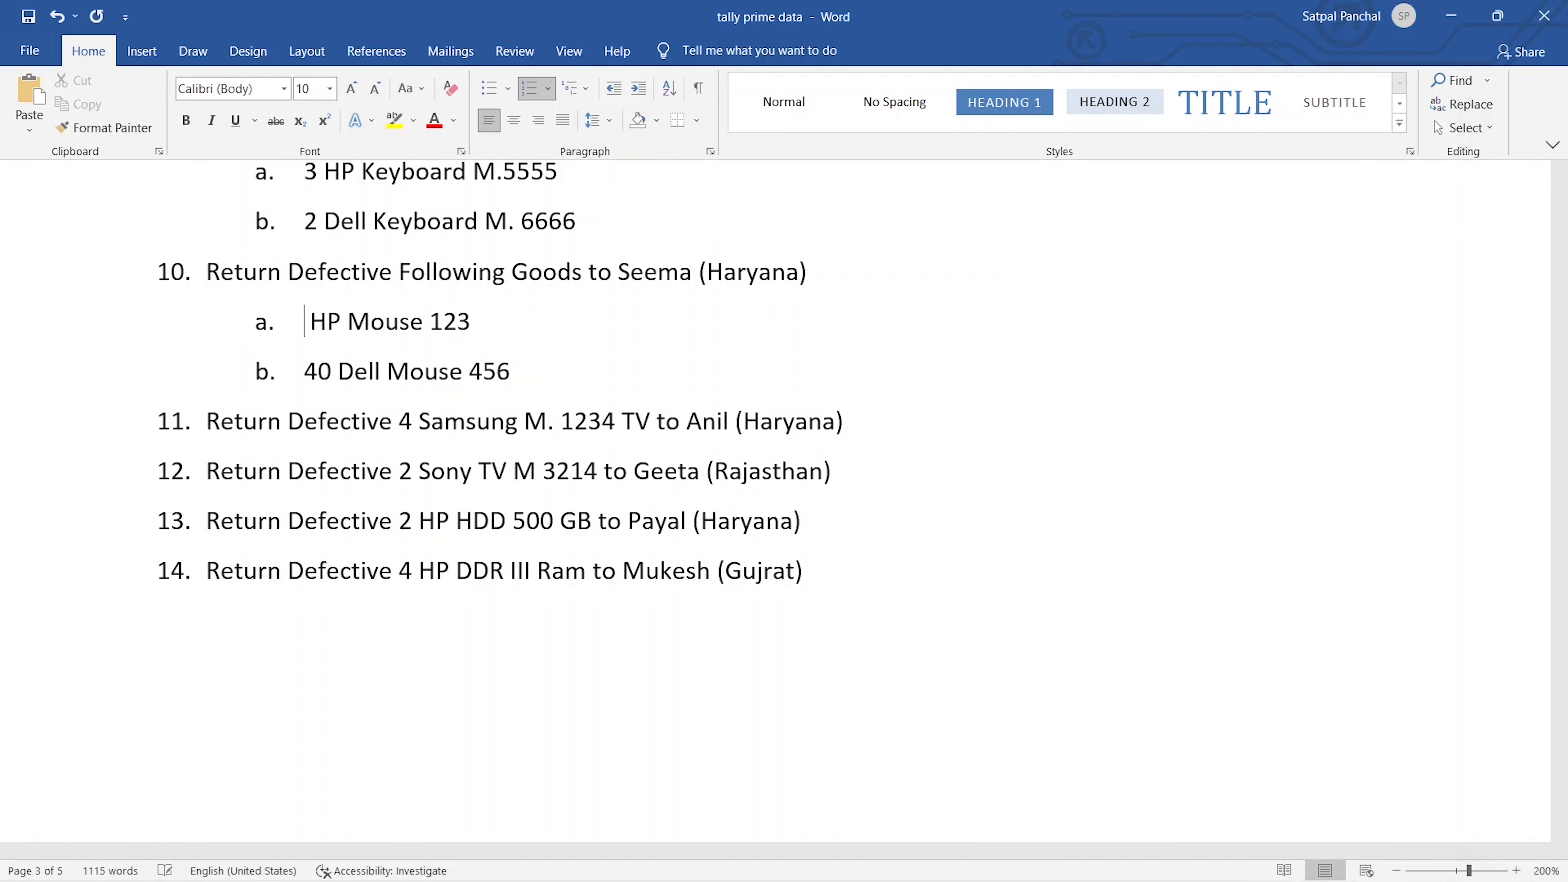
pyautogui.write('8')
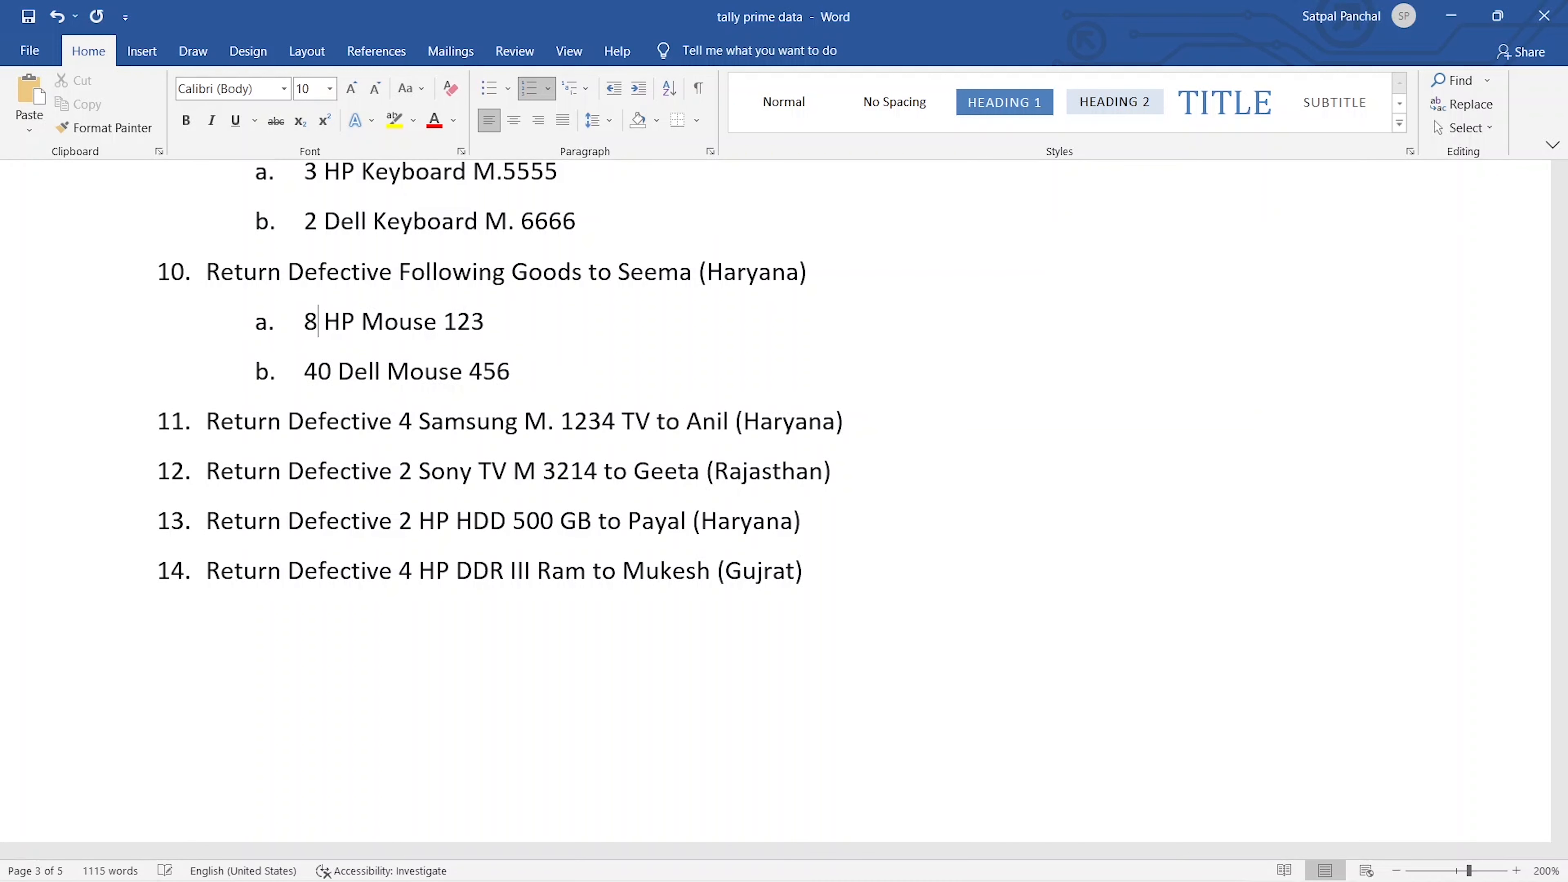
pyautogui.click(334, 371)
pyautogui.press('BackSpace')
pyautogui.press('BackSpace')
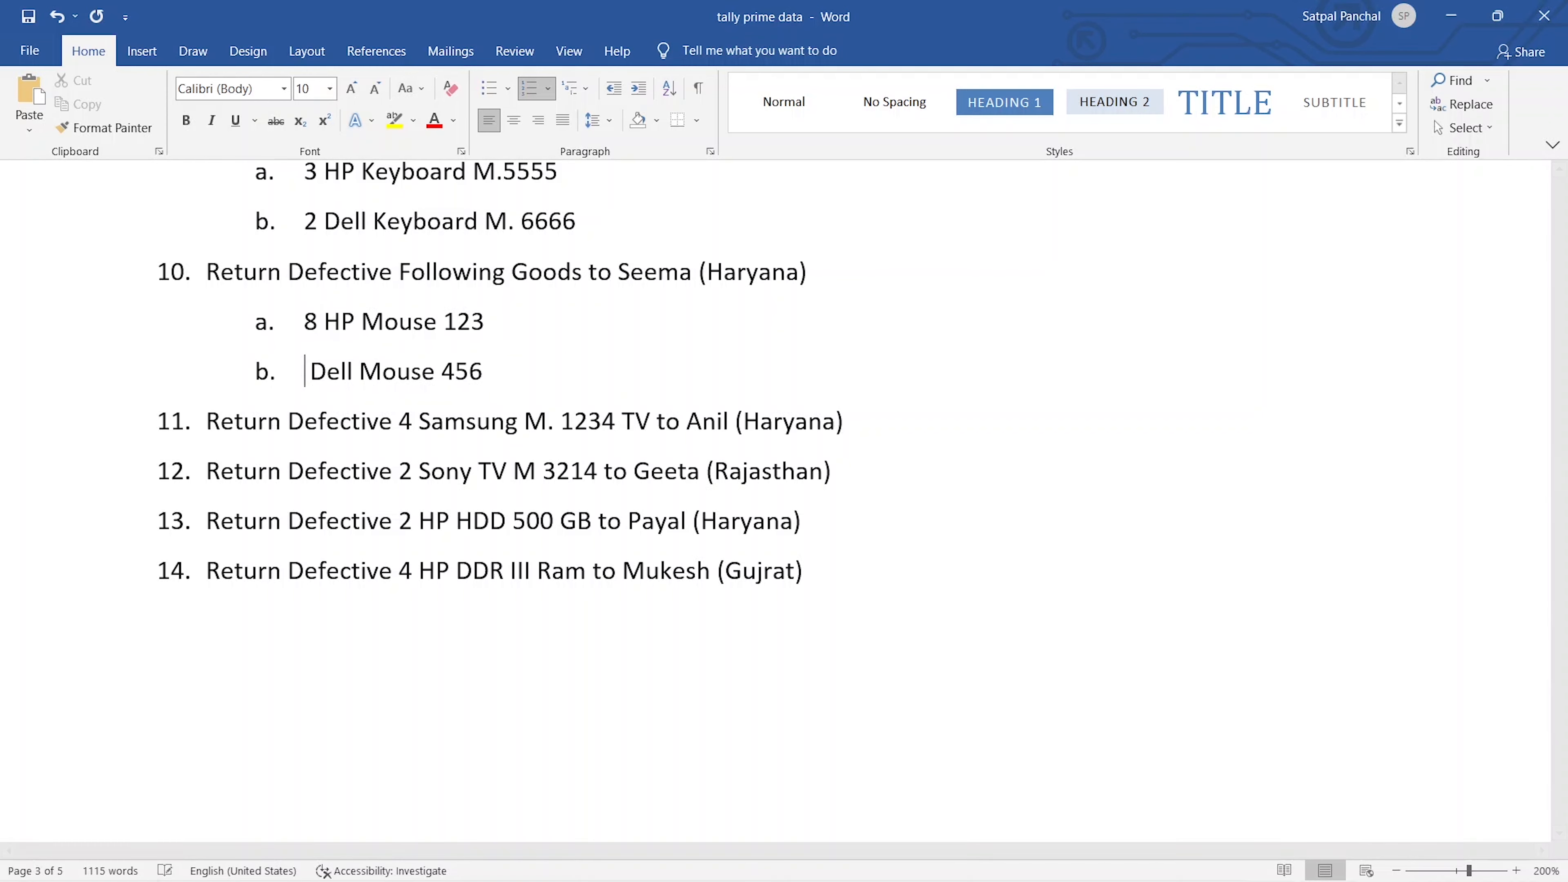
pyautogui.write('10')
pyautogui.scroll(5, 449, 533)
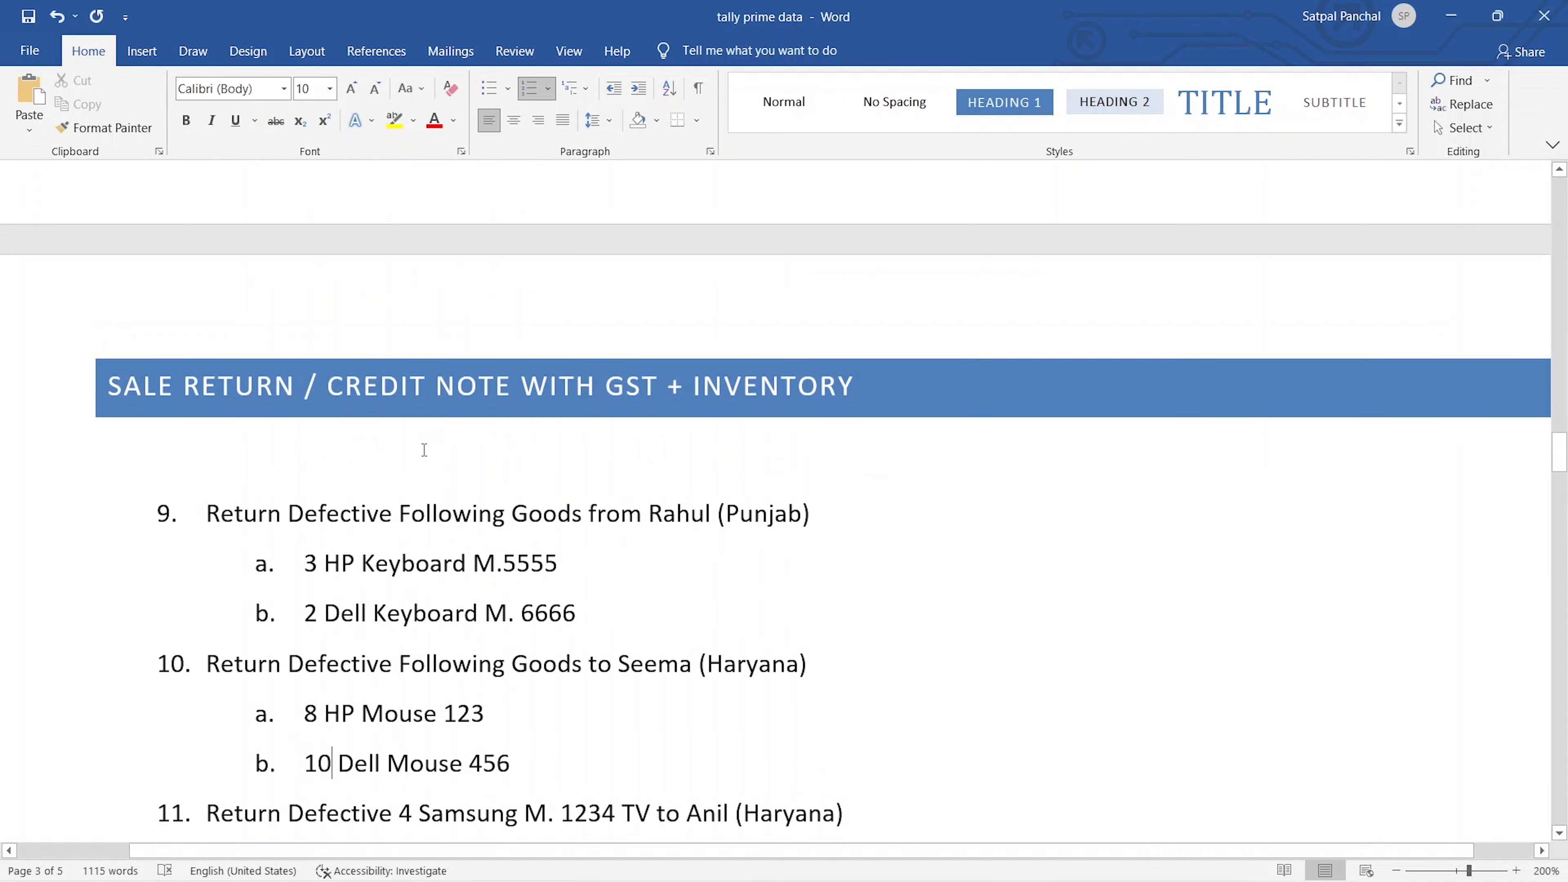
pyautogui.hotkey('ctrl', 's')
pyautogui.scroll(-3, 450, 536)
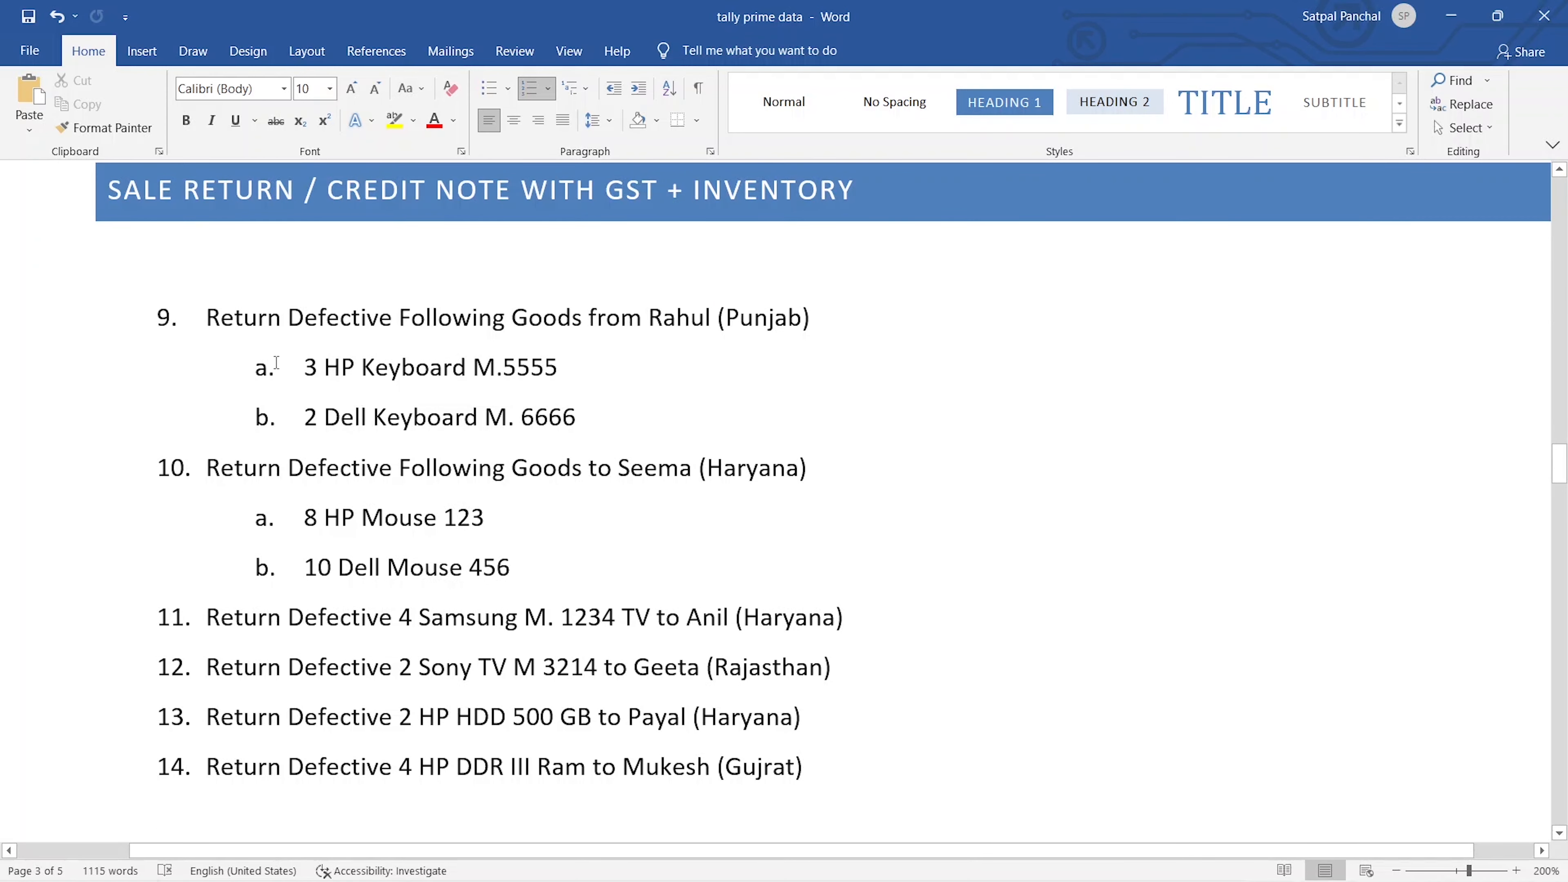
# Step: Switch back to TallyPrime and enter Keyboard M5555 with quantity 3 nos, accepting the rate of 550.00 per nos
pyautogui.hotkey('alt', 'Tab')
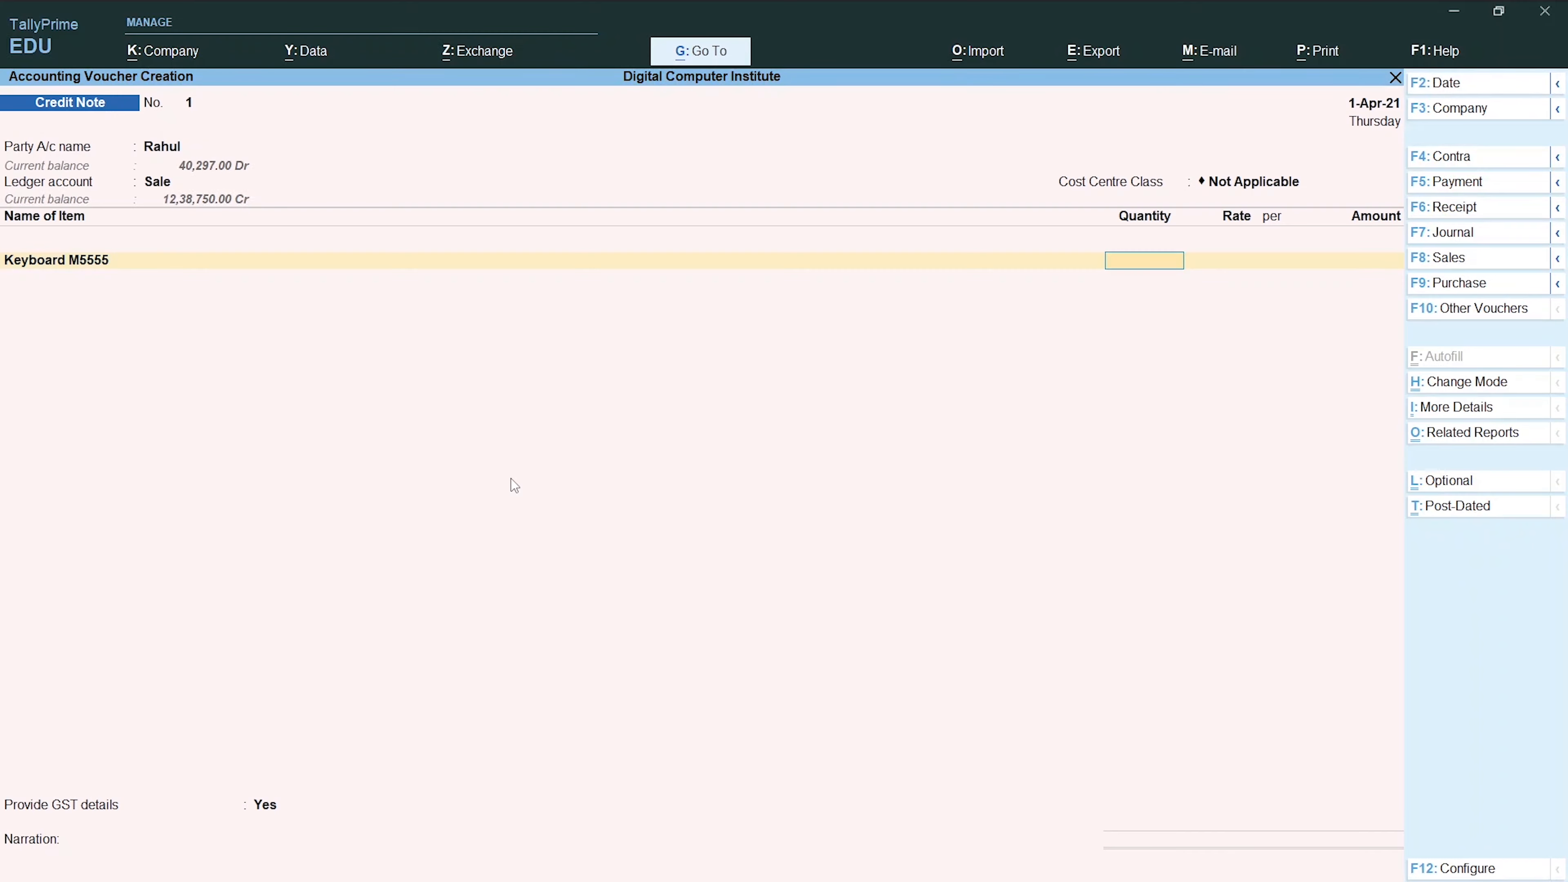
pyautogui.write('3')
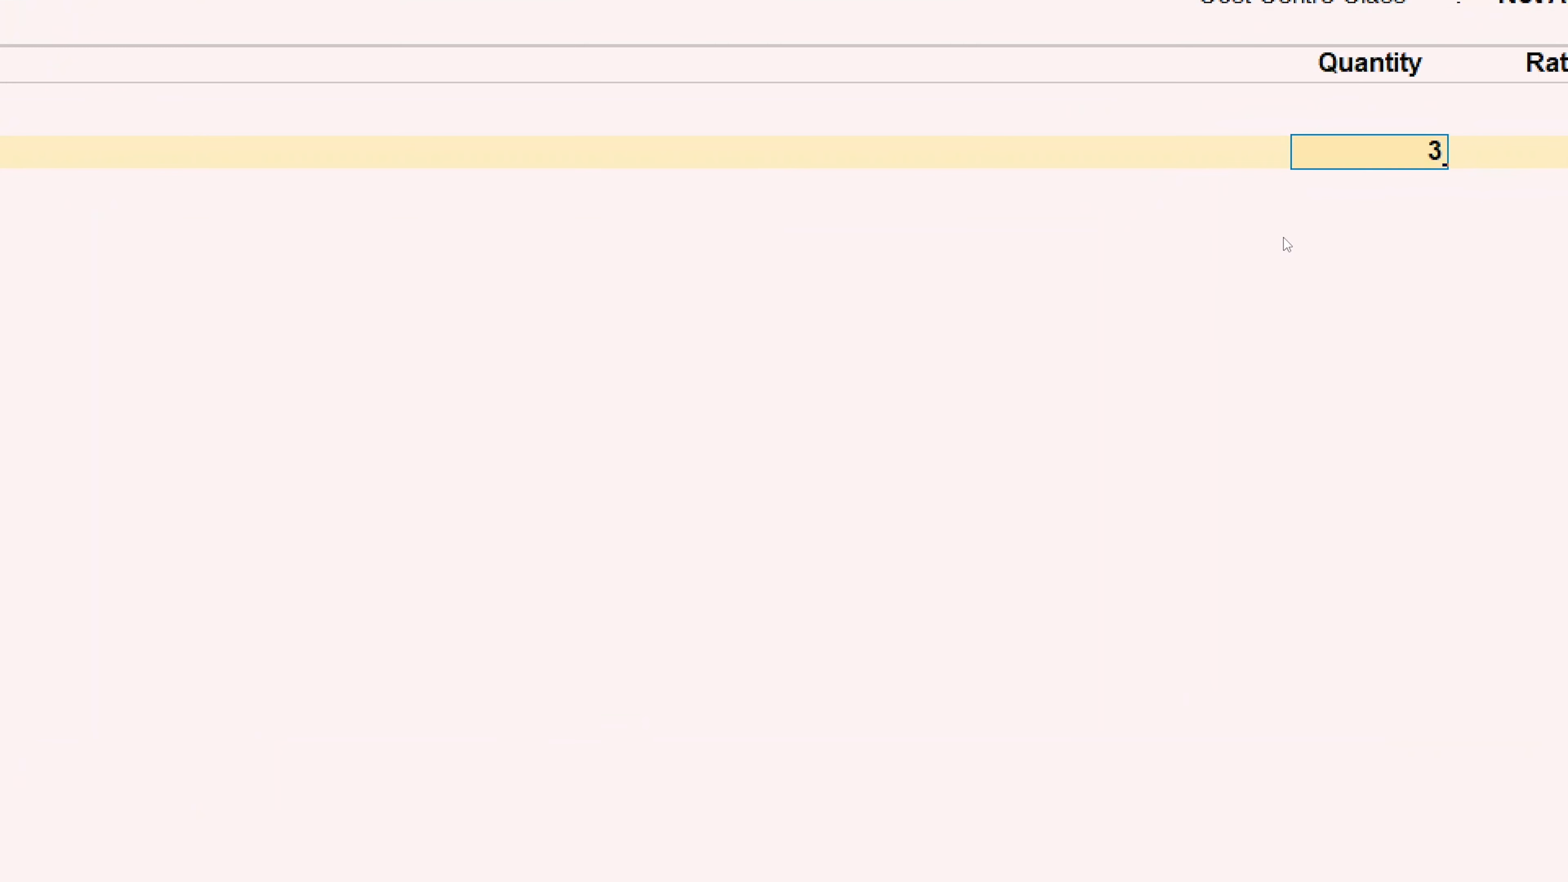
pyautogui.press('Return')
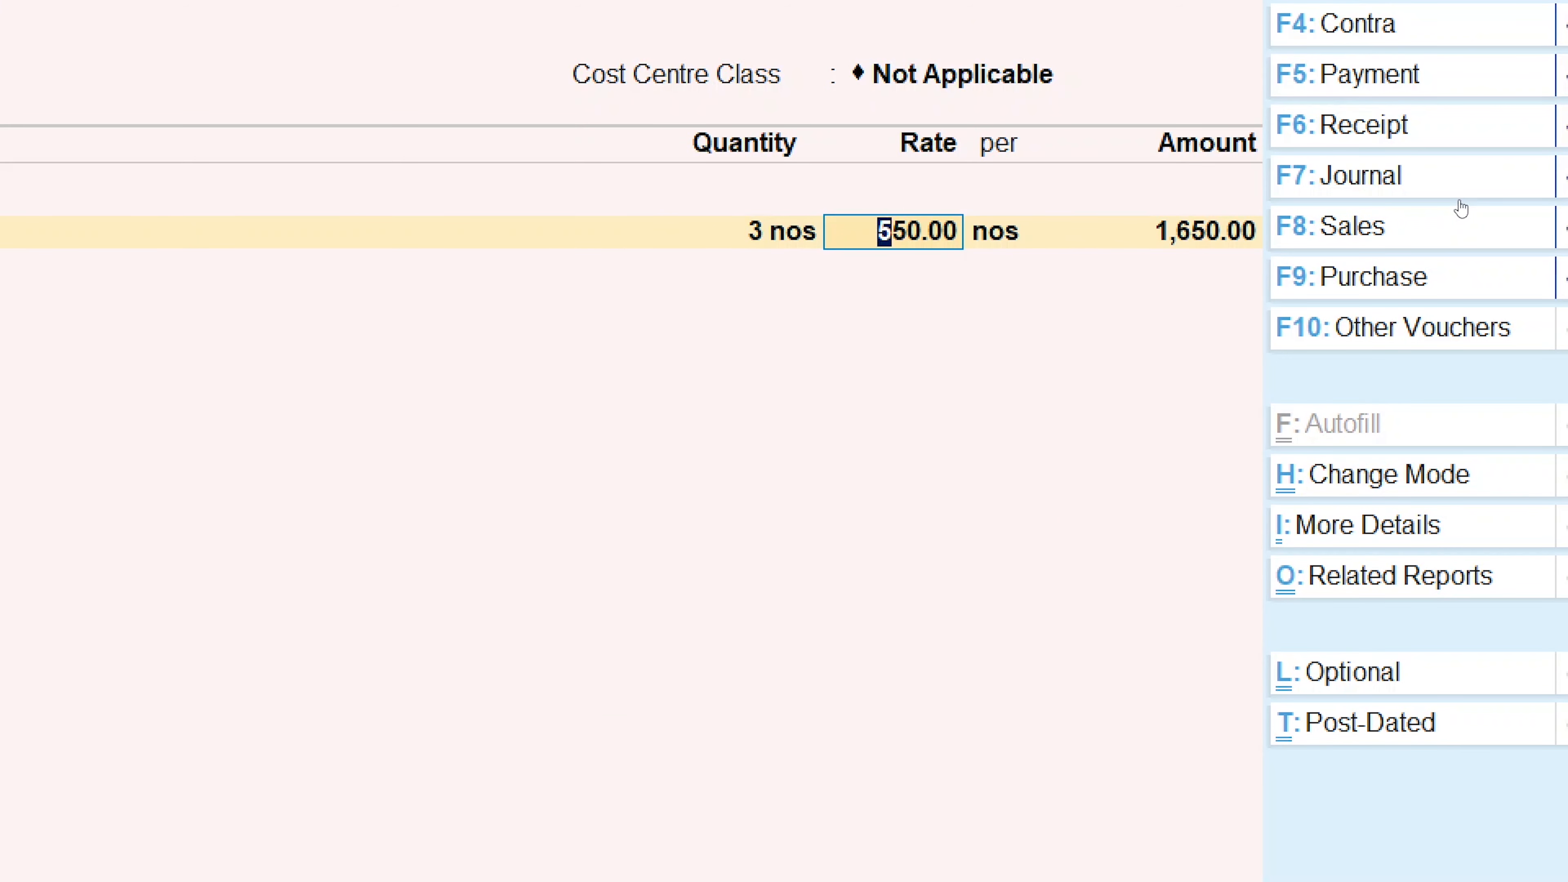
pyautogui.press('Return')
pyautogui.press('Return')
pyautogui.press('Return')
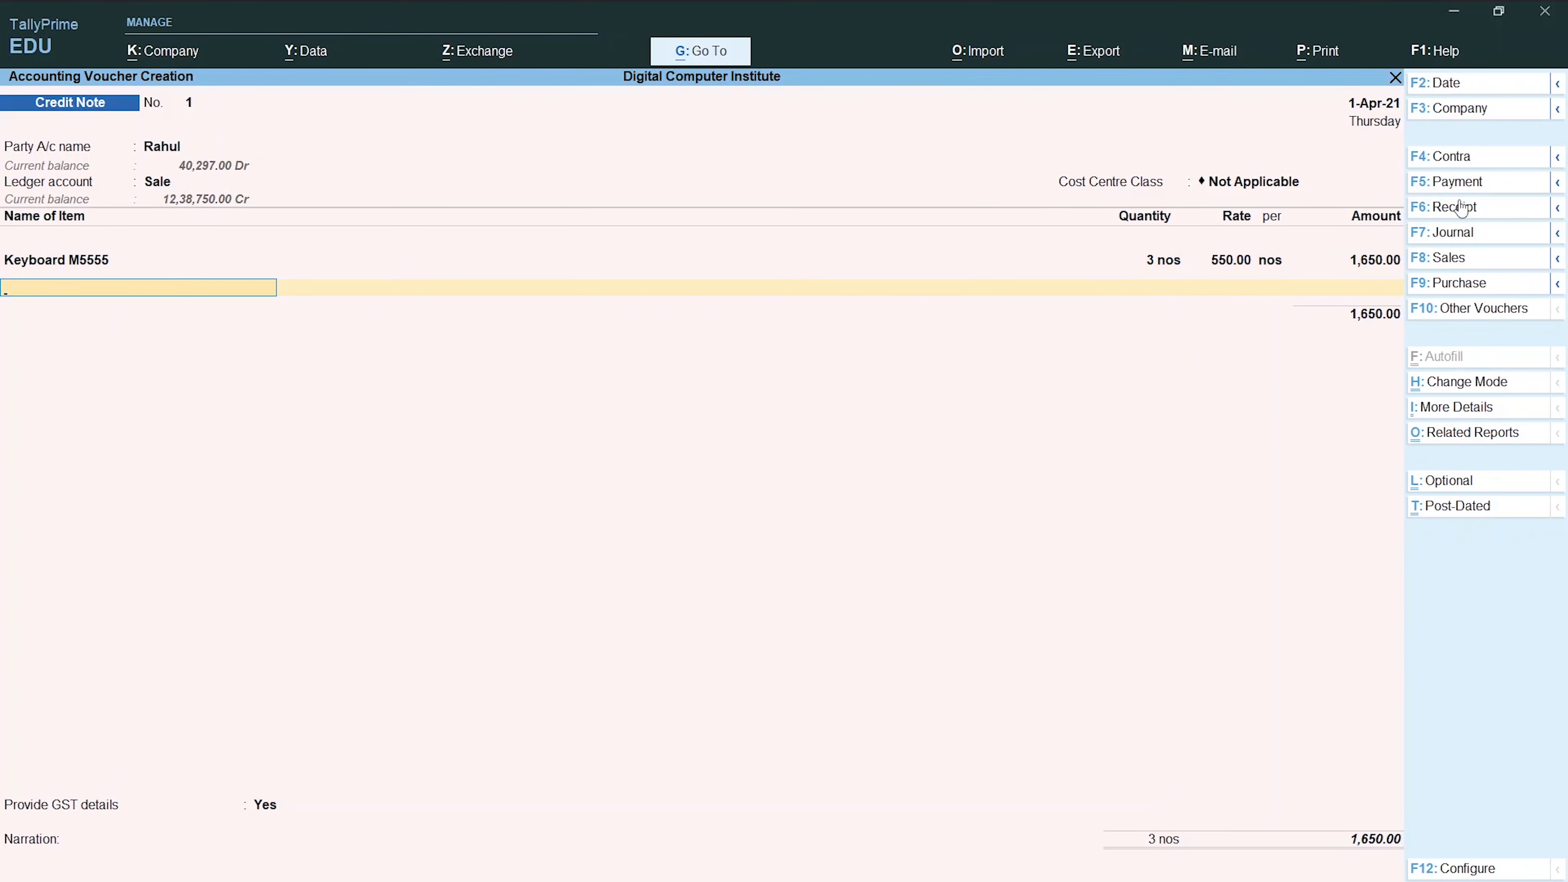
# Step: Add Keyboard M6666 as the second item with quantity 2 nos at rate 680.00, and end the item list
pyautogui.write('Ke')
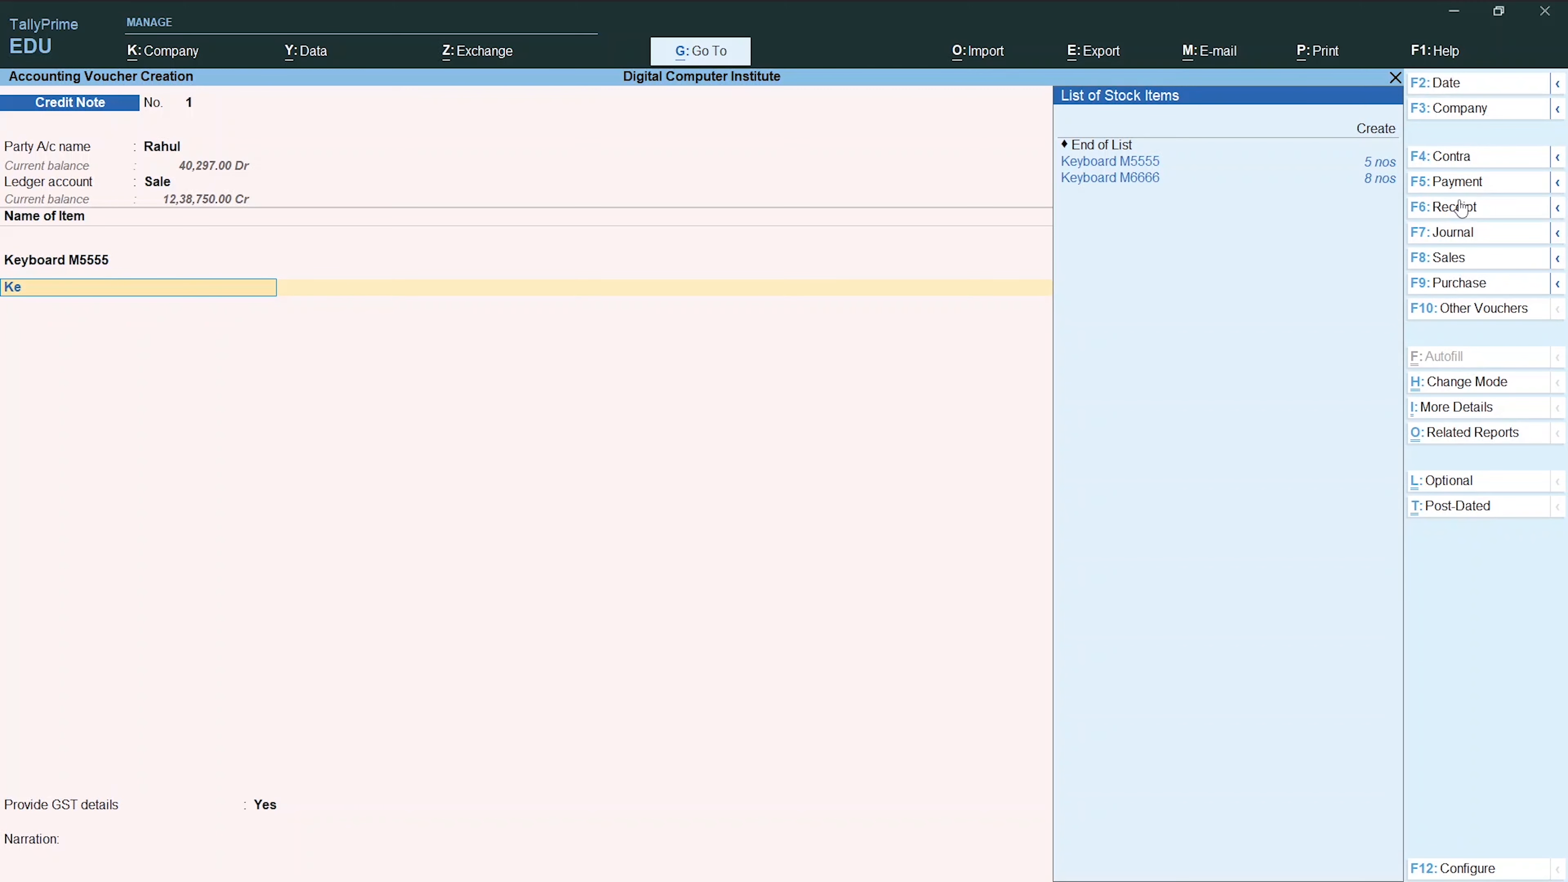
pyautogui.press('Down')
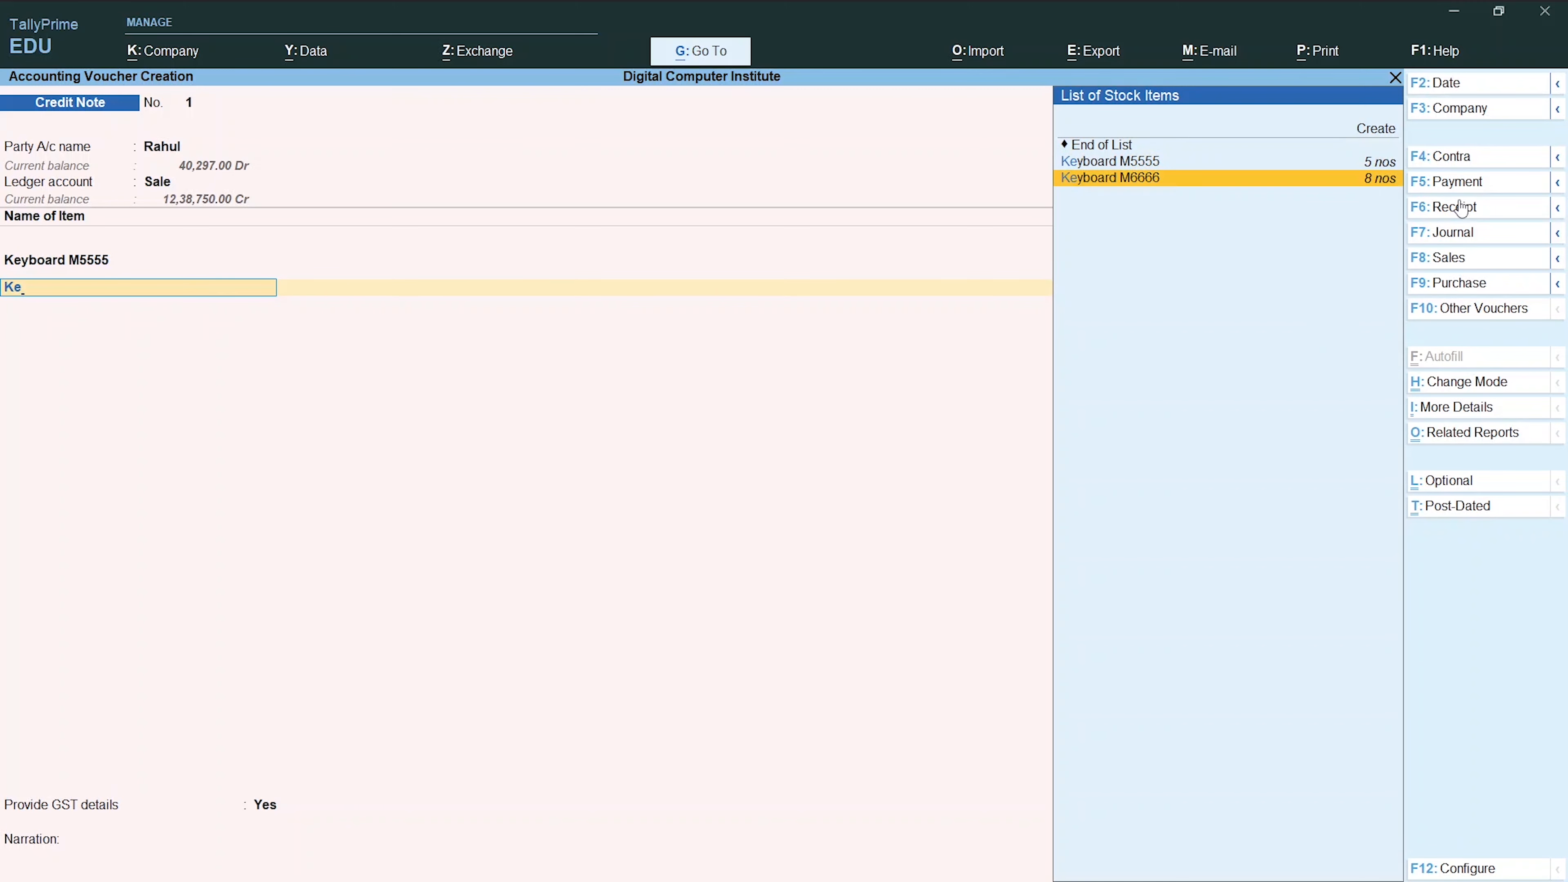
pyautogui.press('Return')
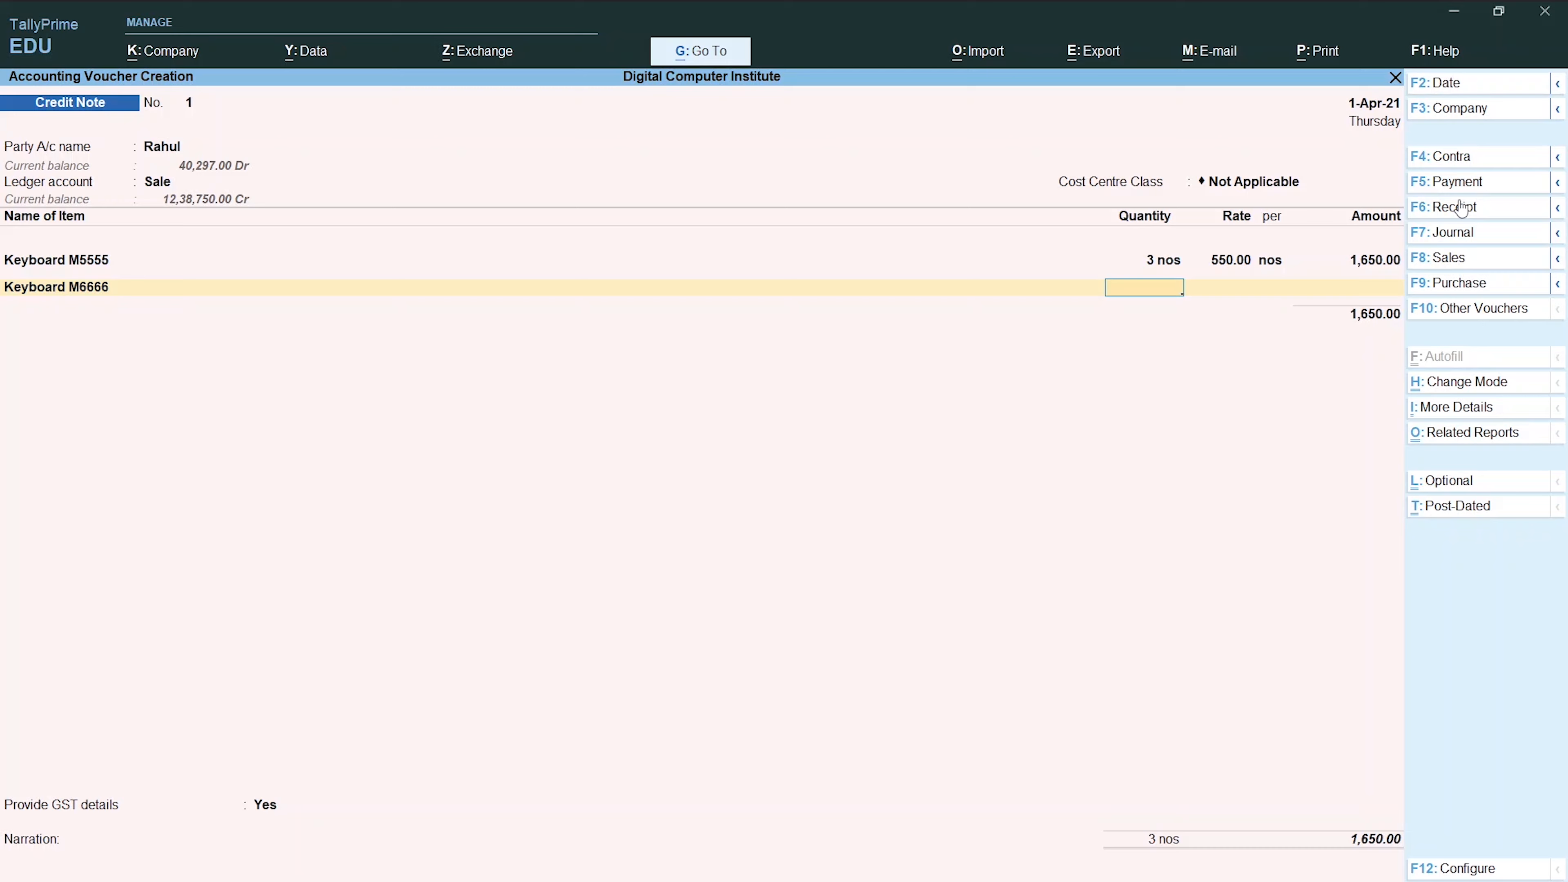
pyautogui.hotkey('alt', 'Tab')
pyautogui.hotkey('alt', 'Tab')
pyautogui.write('2')
pyautogui.press('Return')
pyautogui.press('Return')
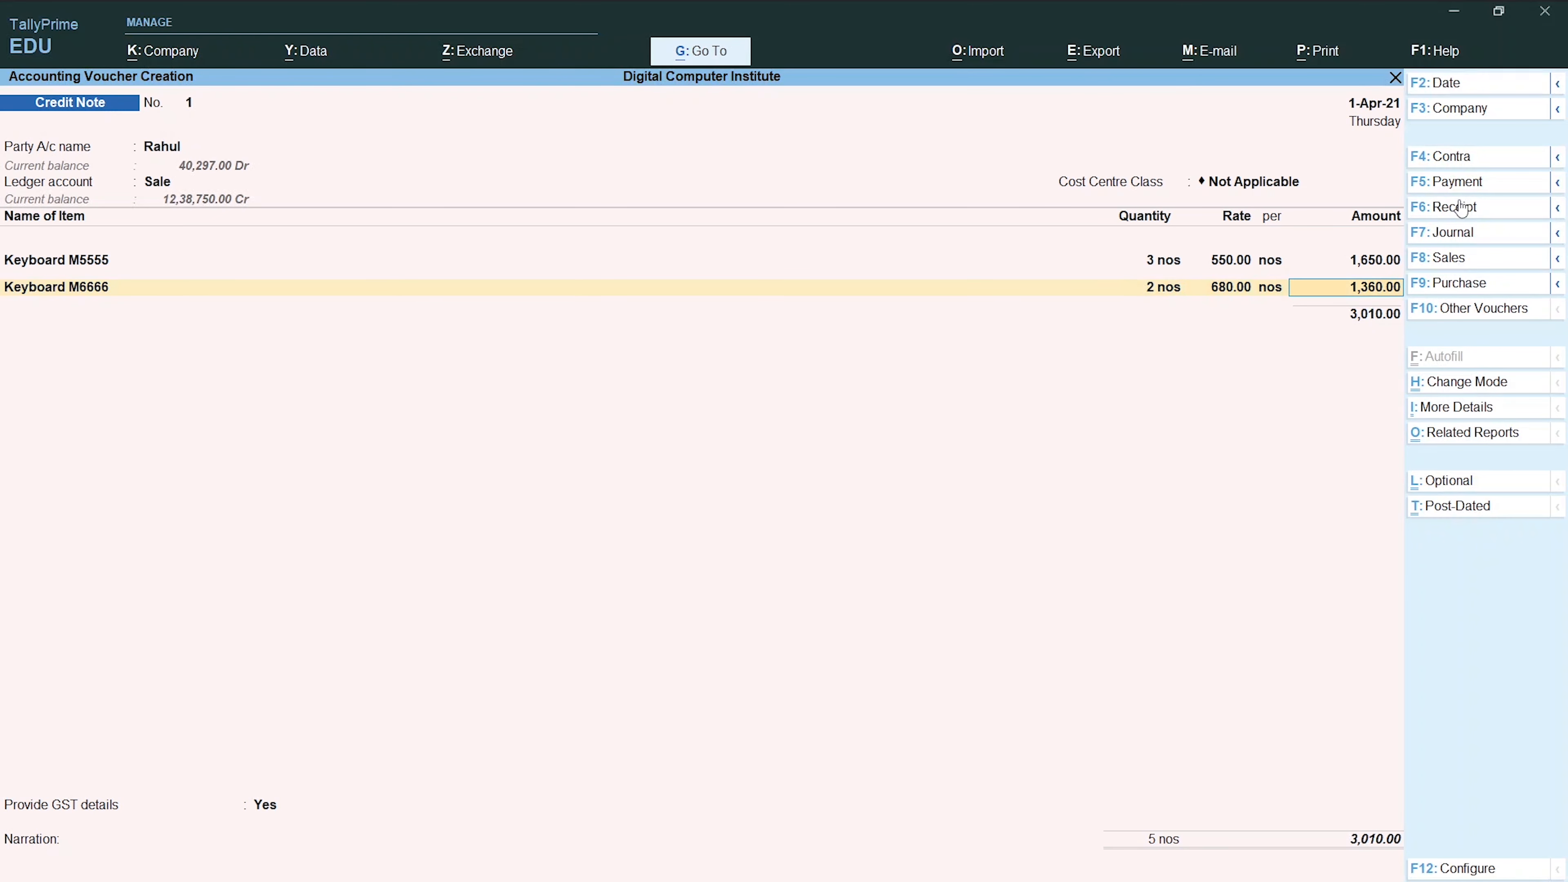
pyautogui.press('Return')
pyautogui.press('Return')
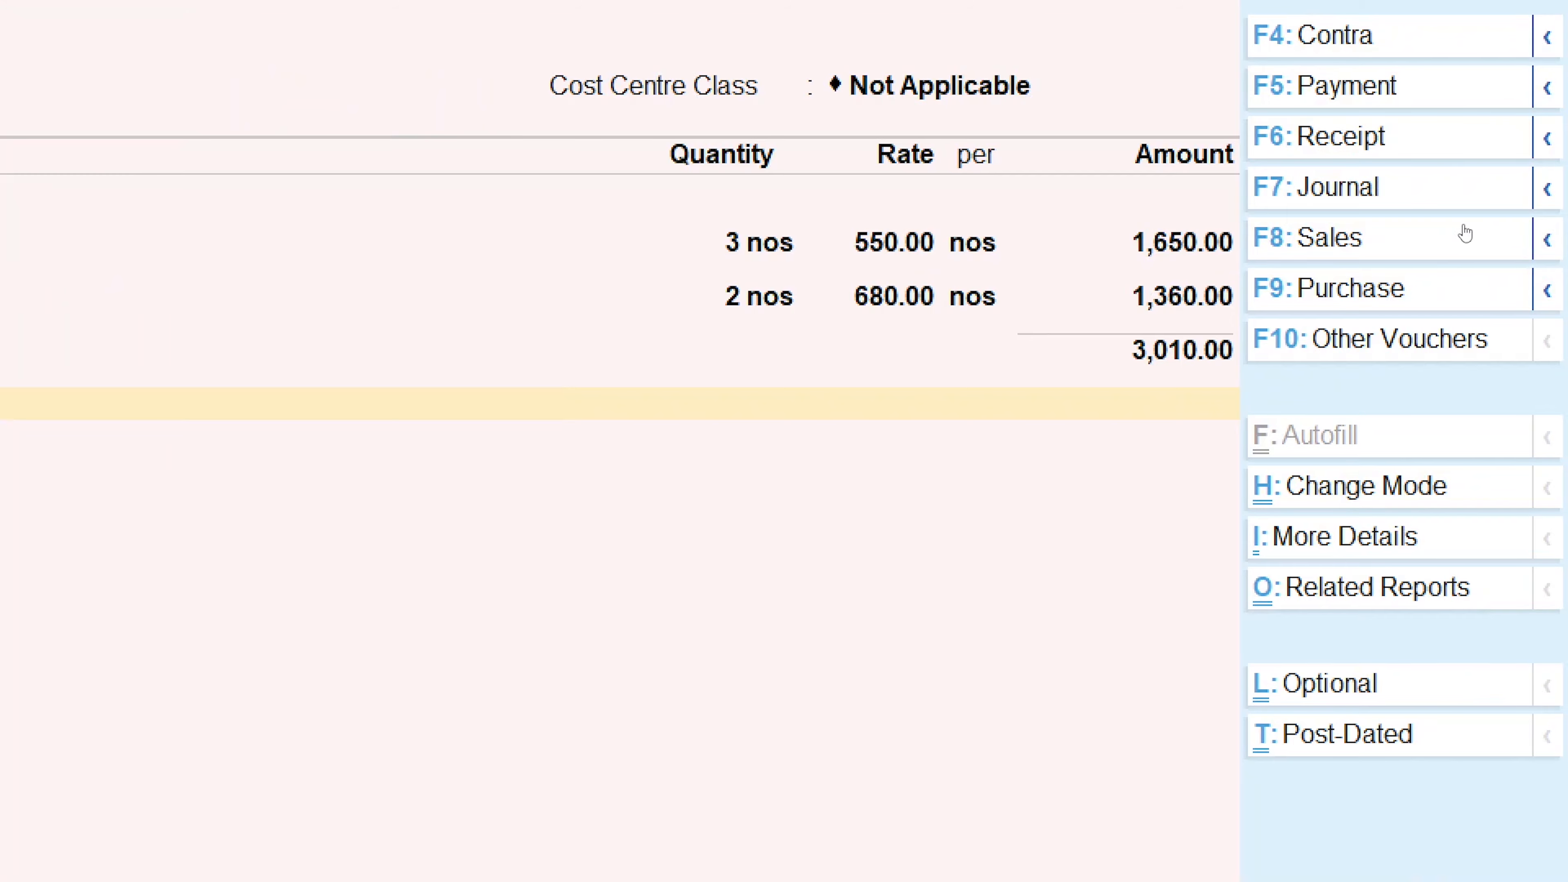
# Step: Check the customer's state for entry 9 in the Word document and add the IGST ledger to the credit note
pyautogui.hotkey('alt', 'Tab')
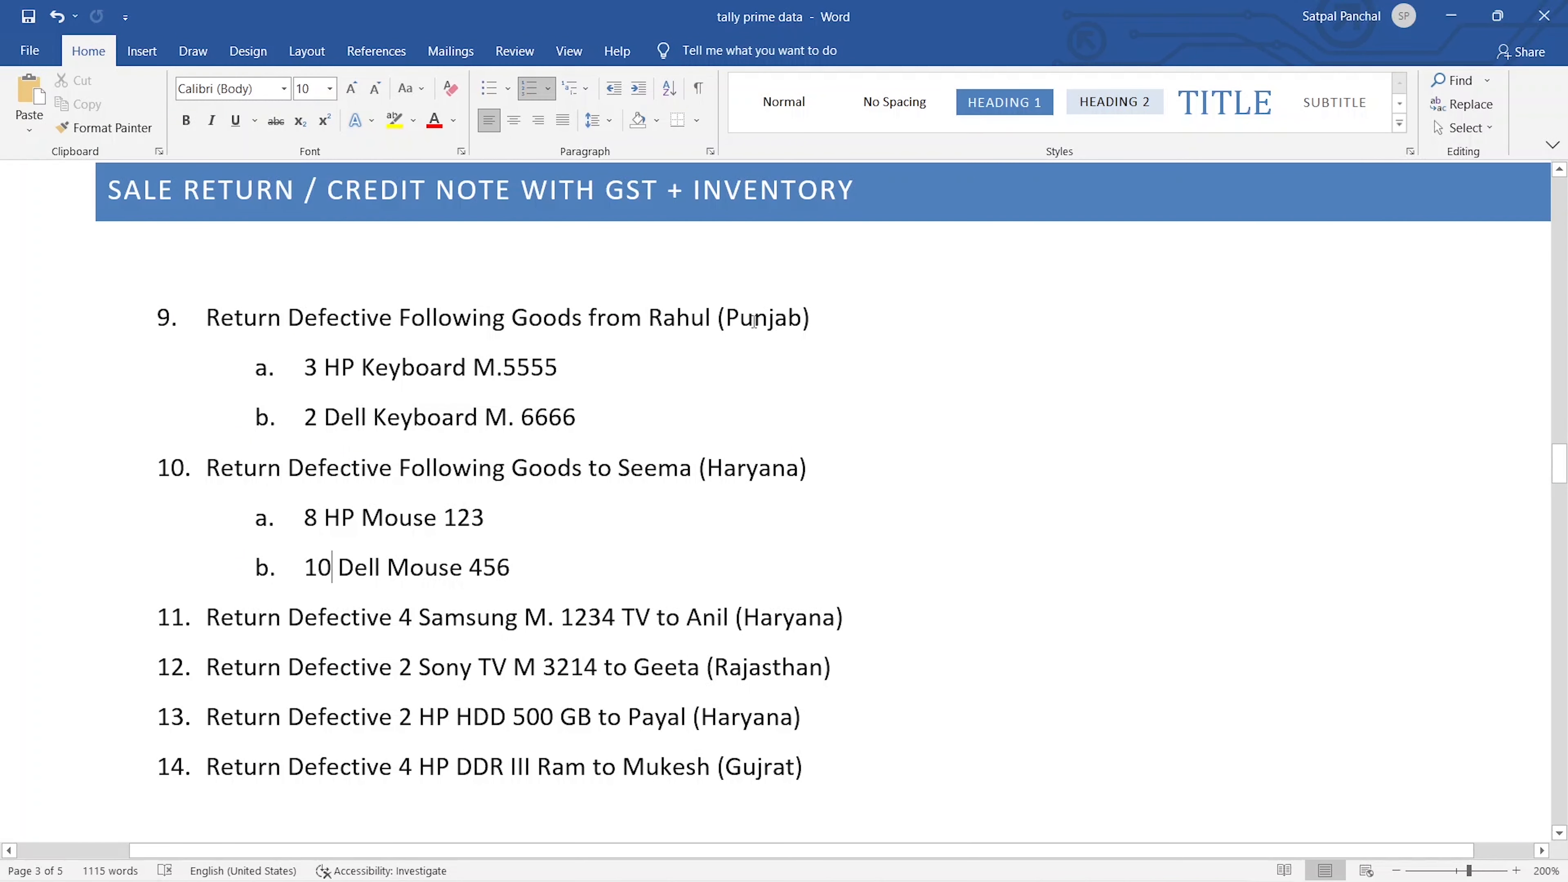
pyautogui.hotkey('alt', 'Tab')
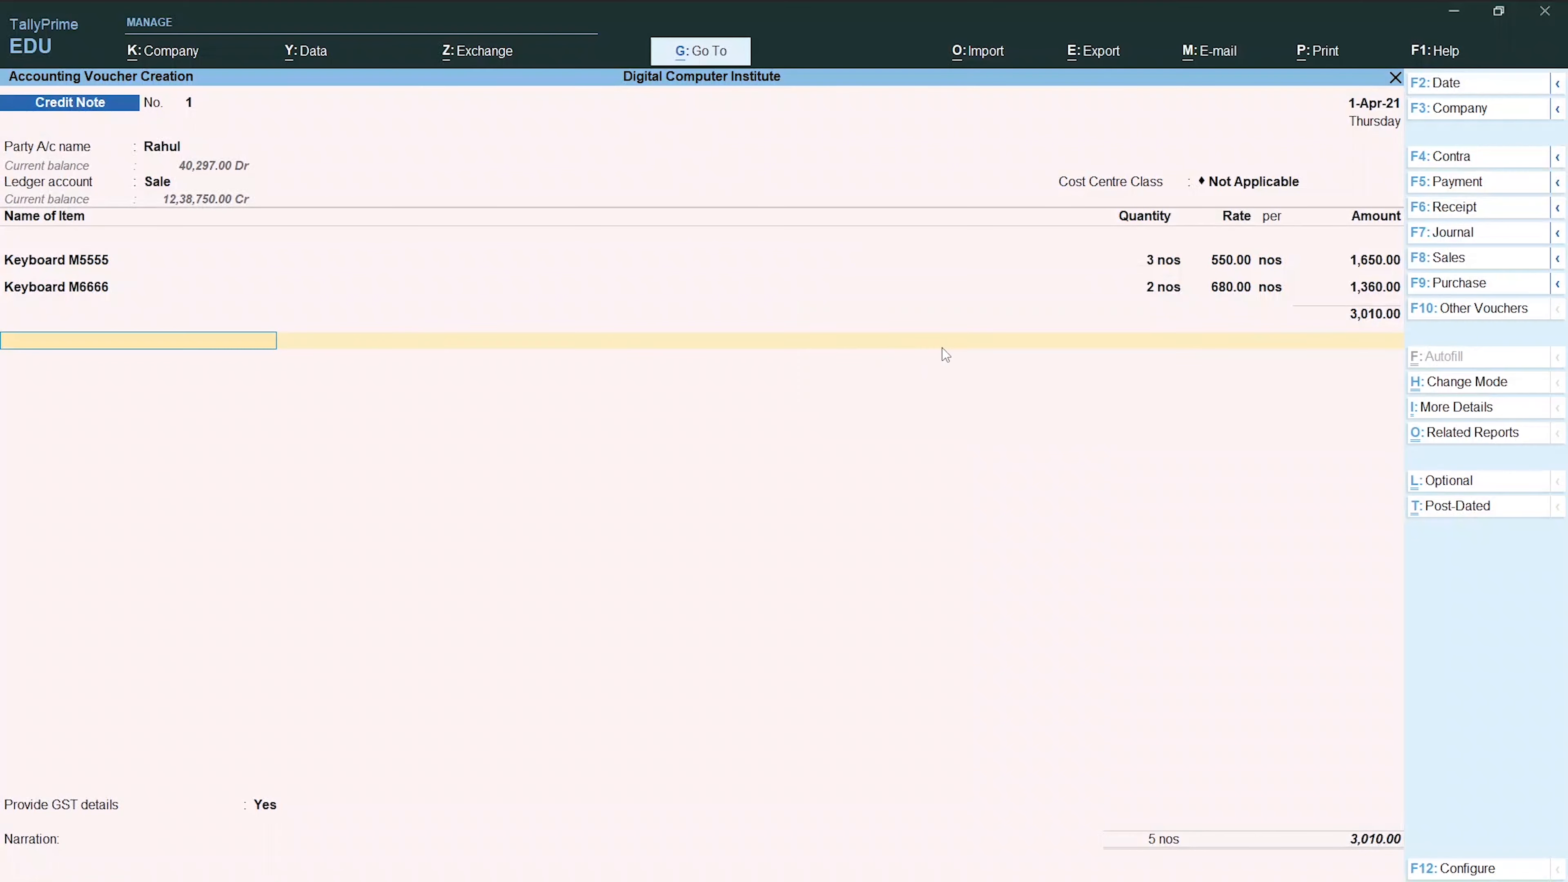
pyautogui.write('I')
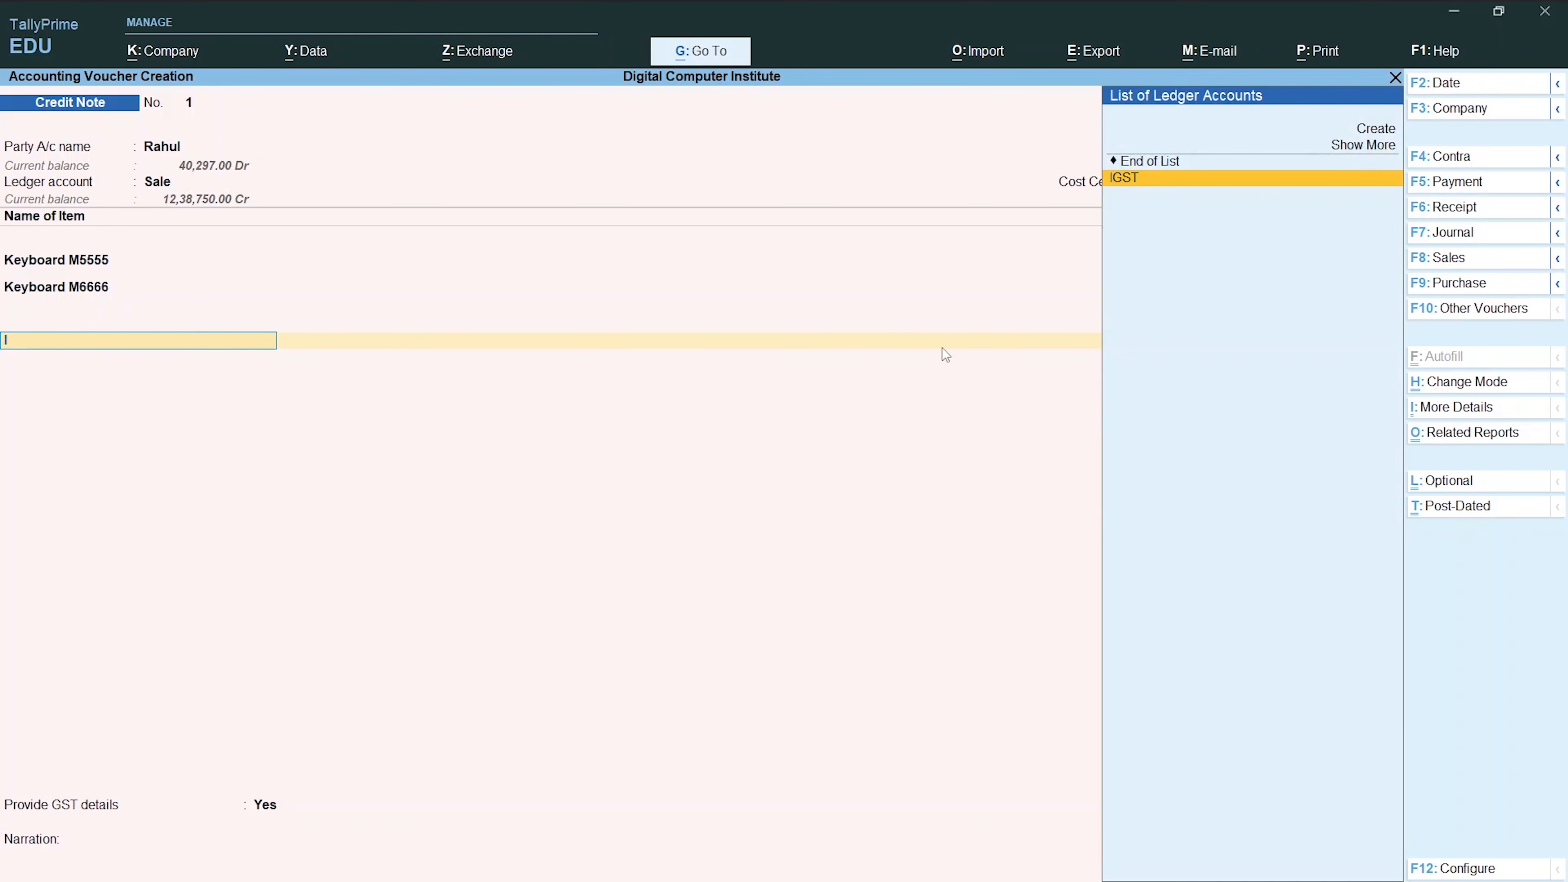
pyautogui.press('Return')
pyautogui.press('Return')
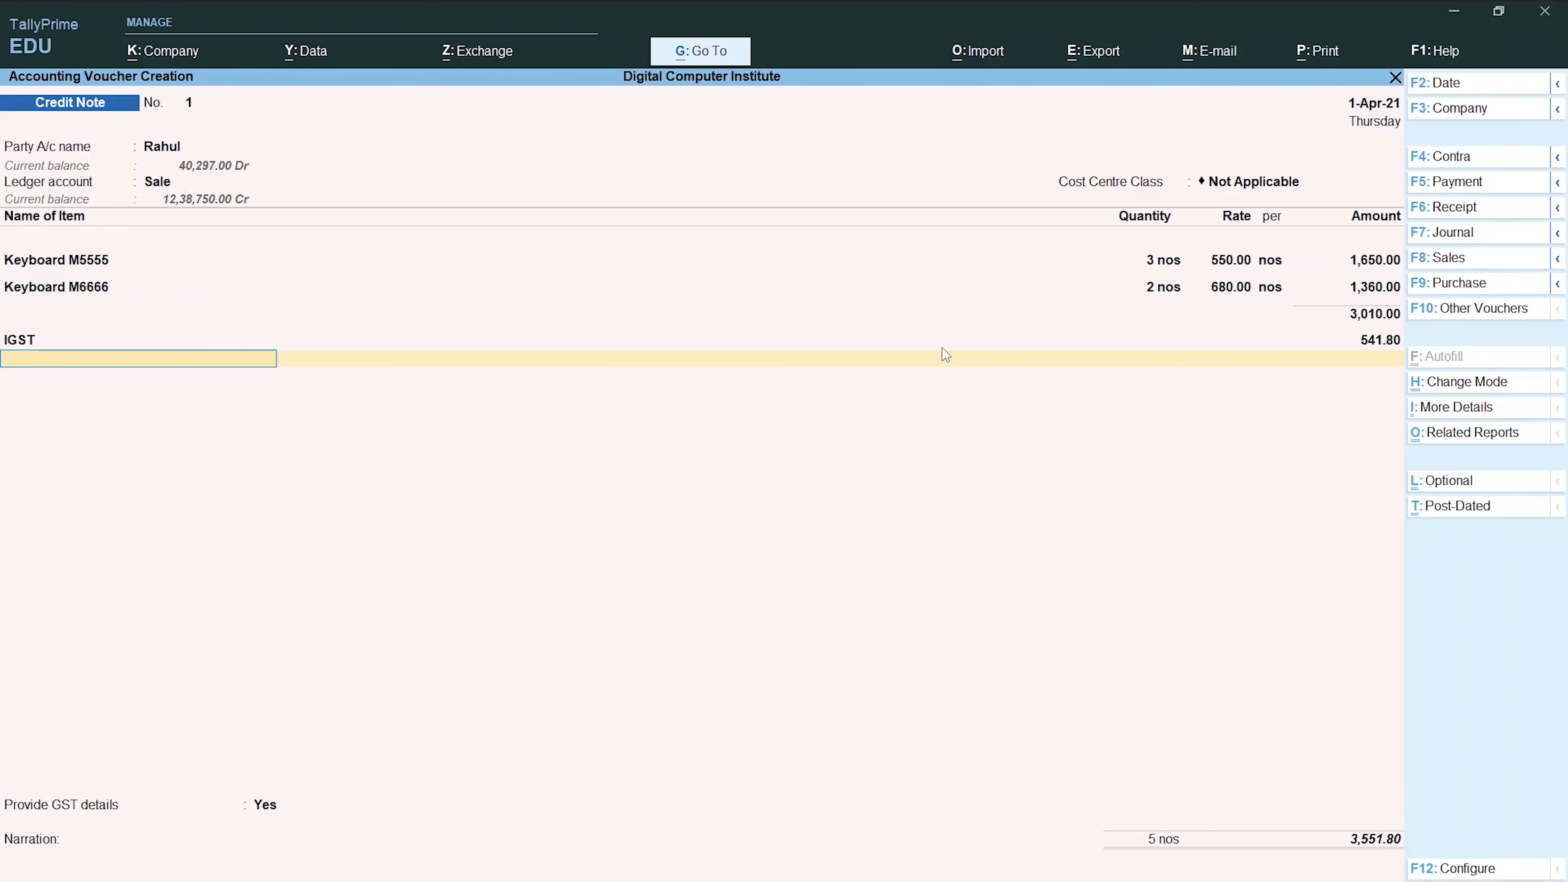
# Step: Provide GST details with the reason for issuing the note as Not Applicable and the buyer's debit note number and date blank
pyautogui.press('Return')
pyautogui.press('Return')
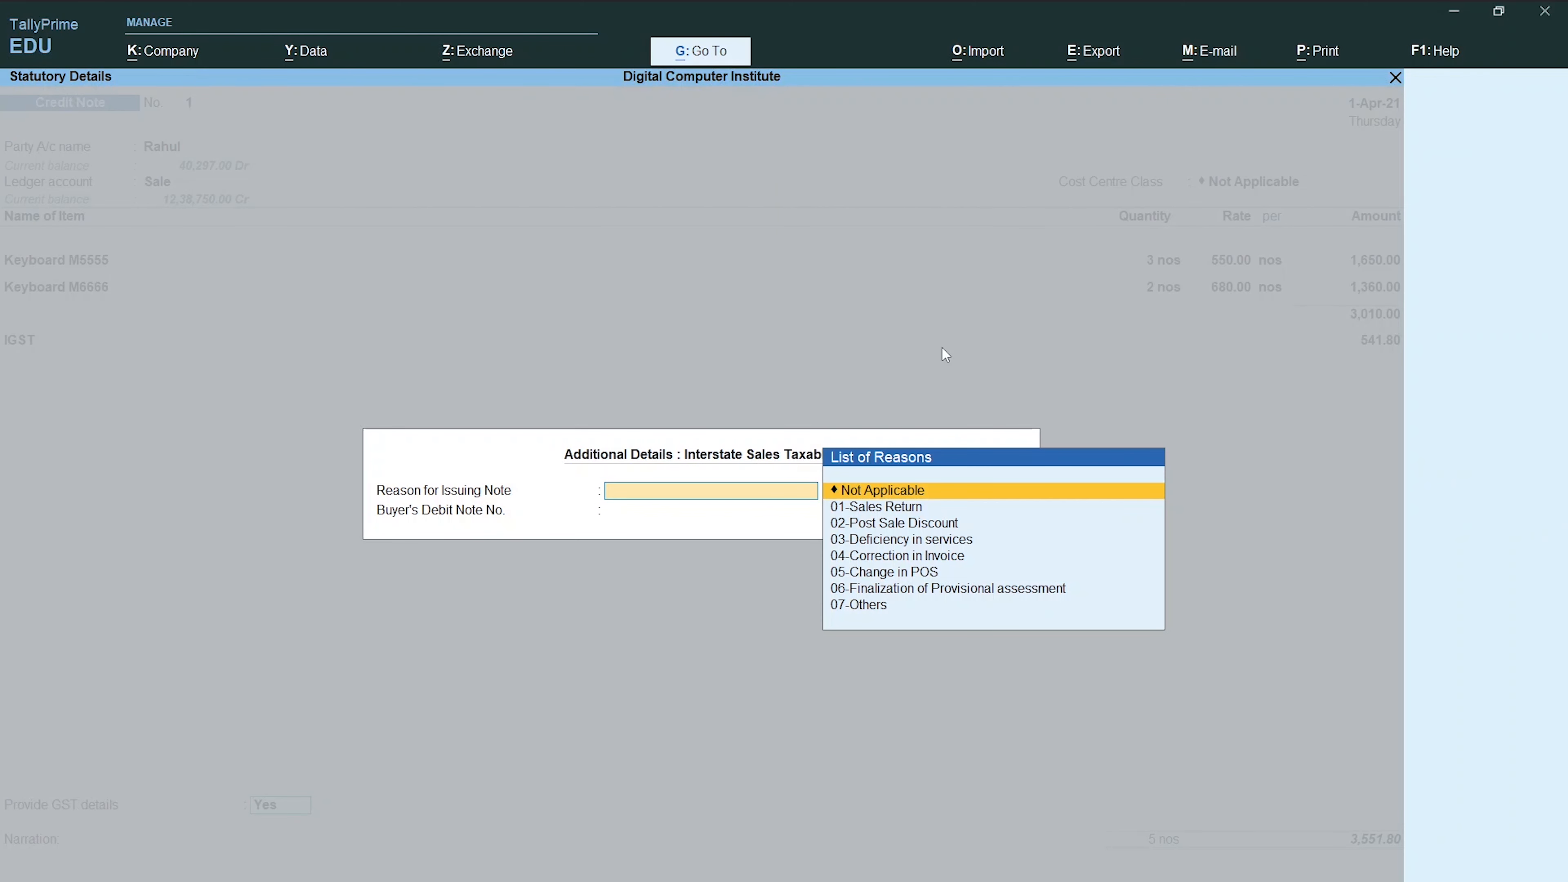
pyautogui.press('Return')
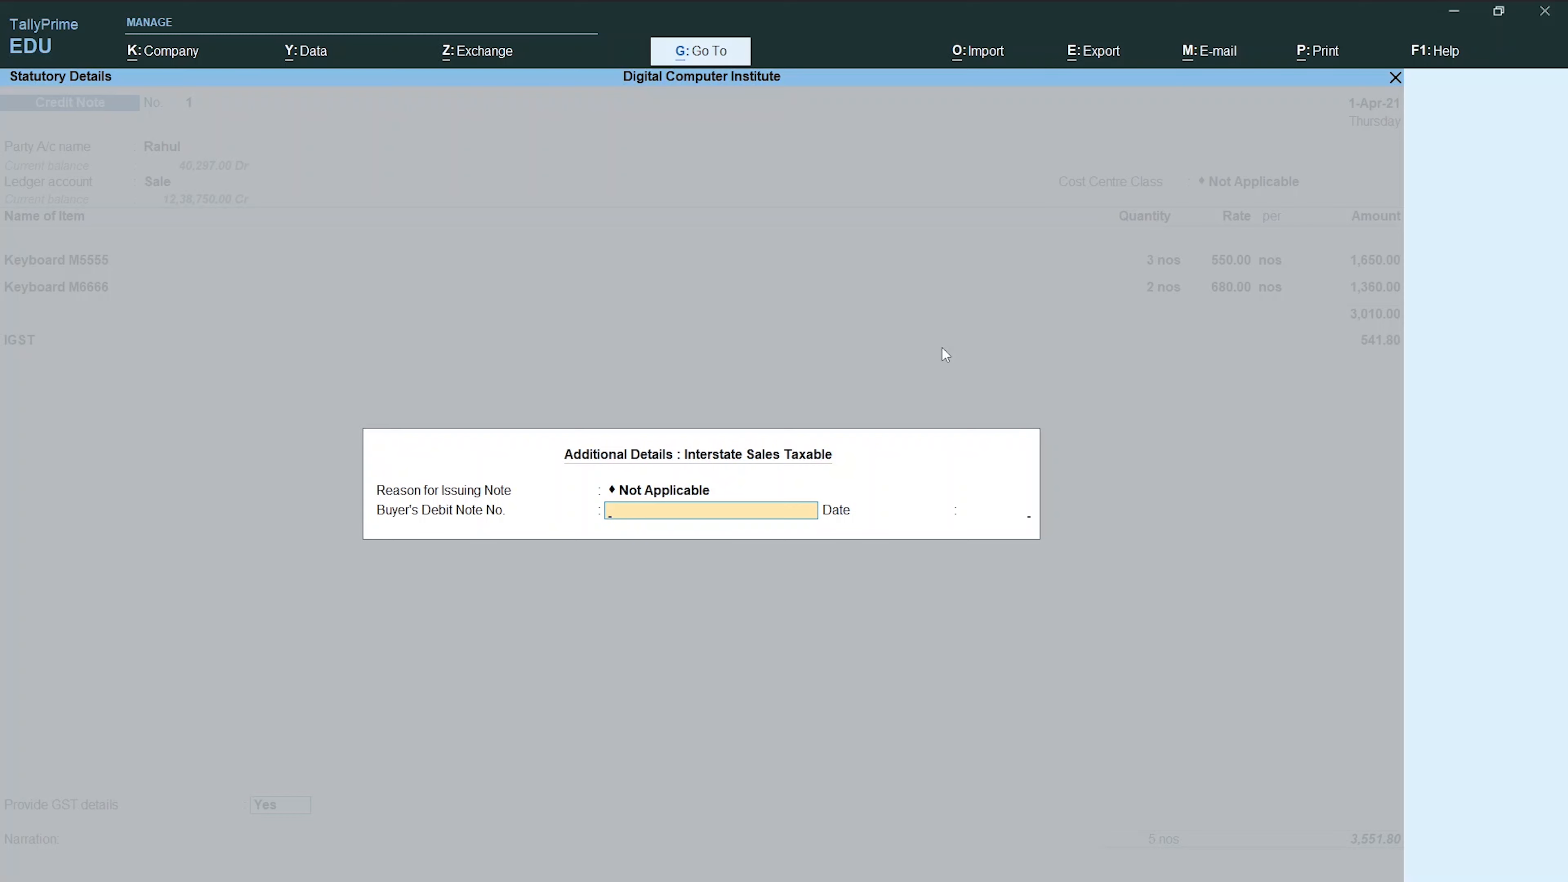
pyautogui.press('Return')
pyautogui.press('Return')
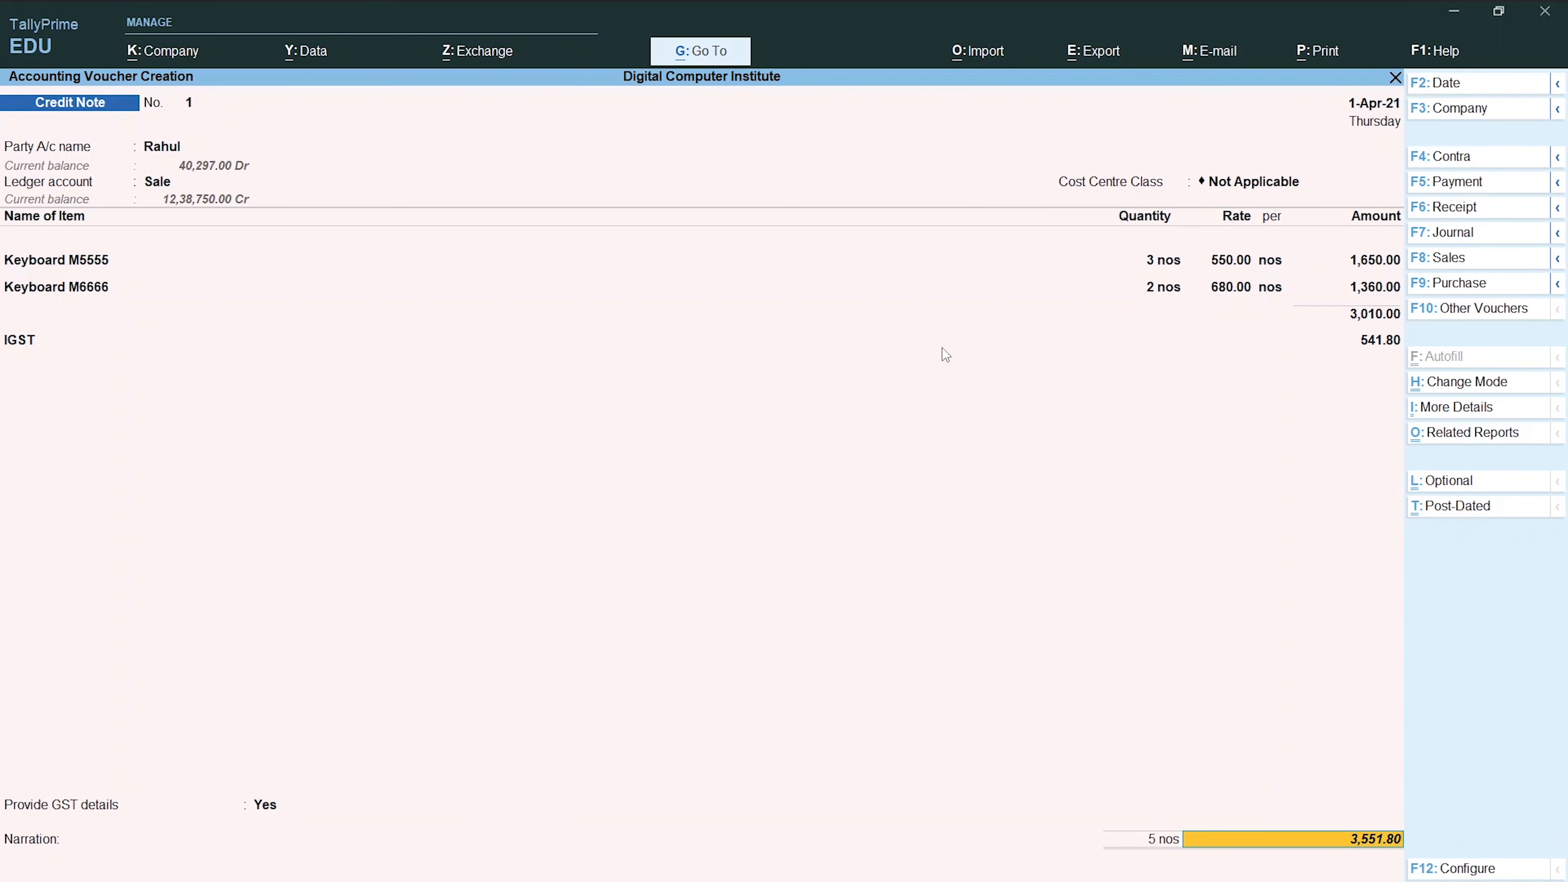
# Step: Adjust the credit note amount against pending bill 1223 with Agst Ref, leave the narration blank and save the voucher
pyautogui.press('Return')
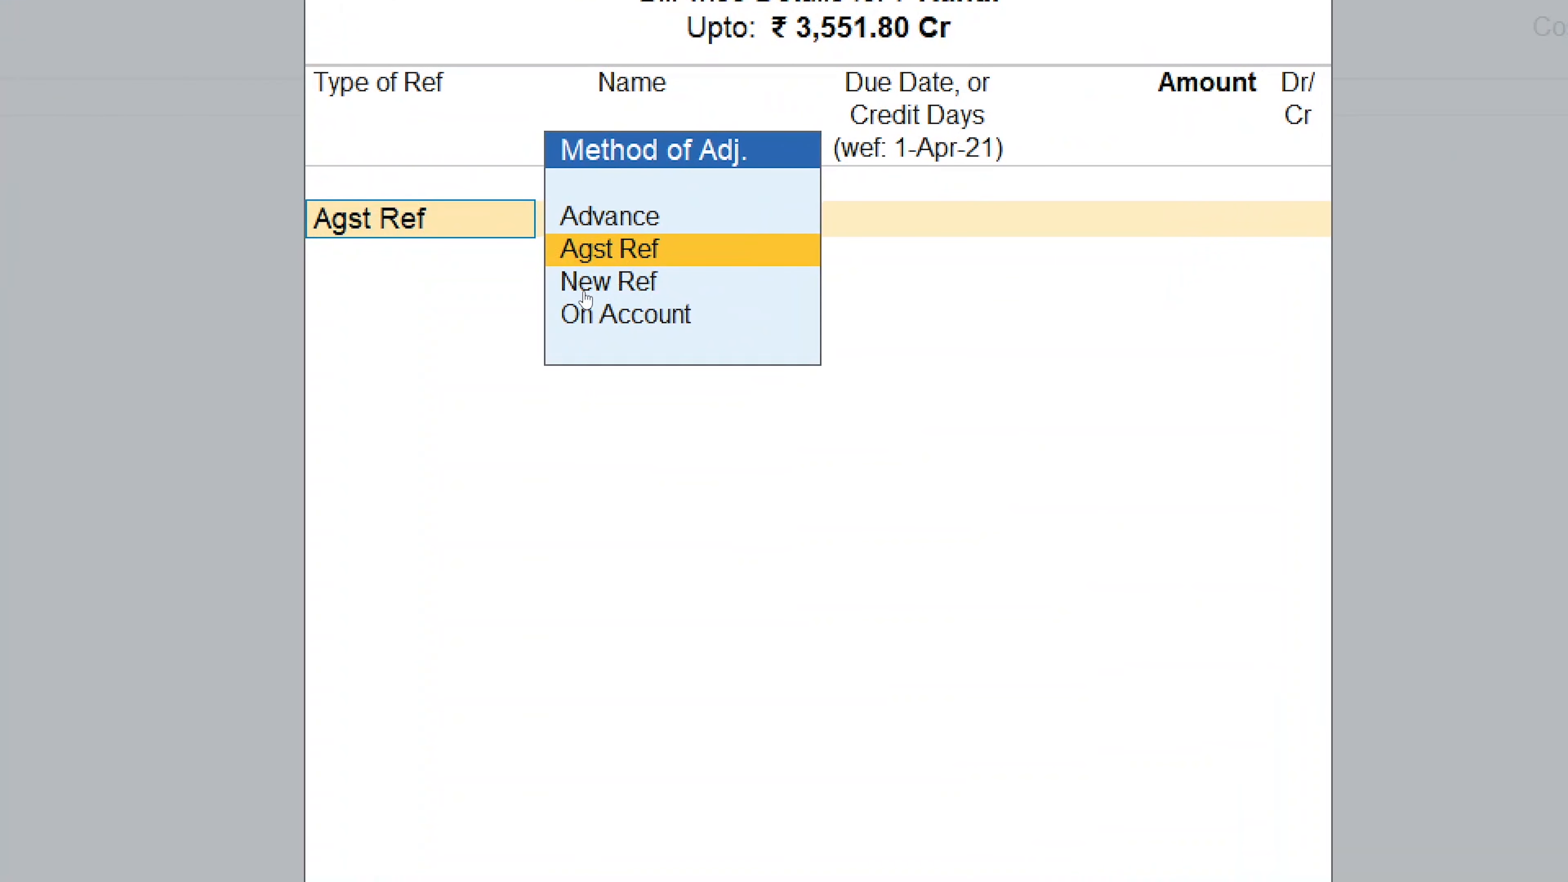
pyautogui.press('Return')
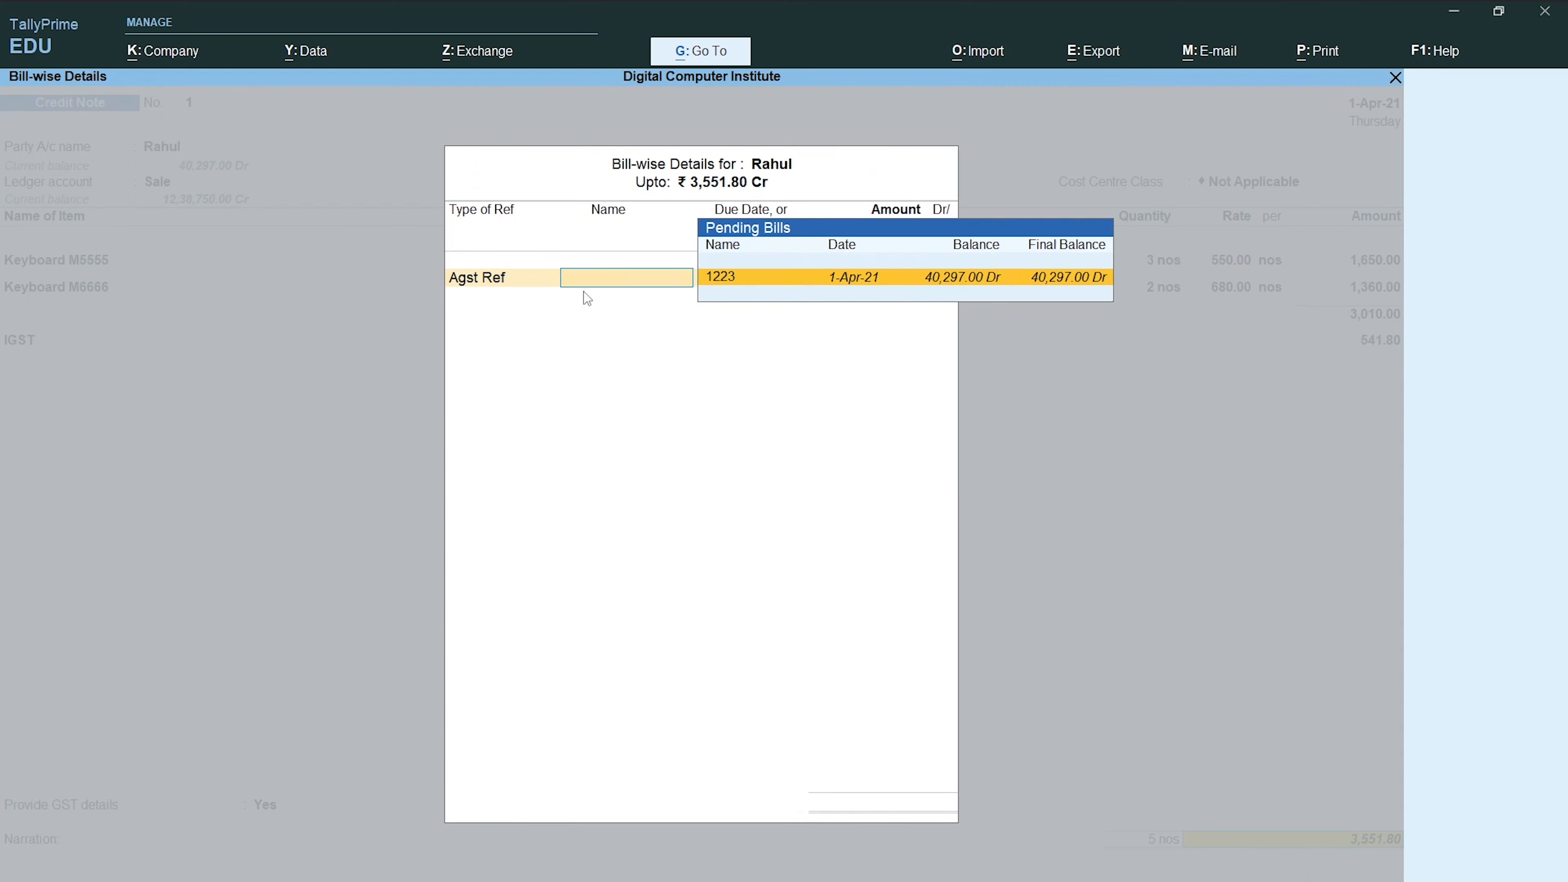
pyautogui.press('Return')
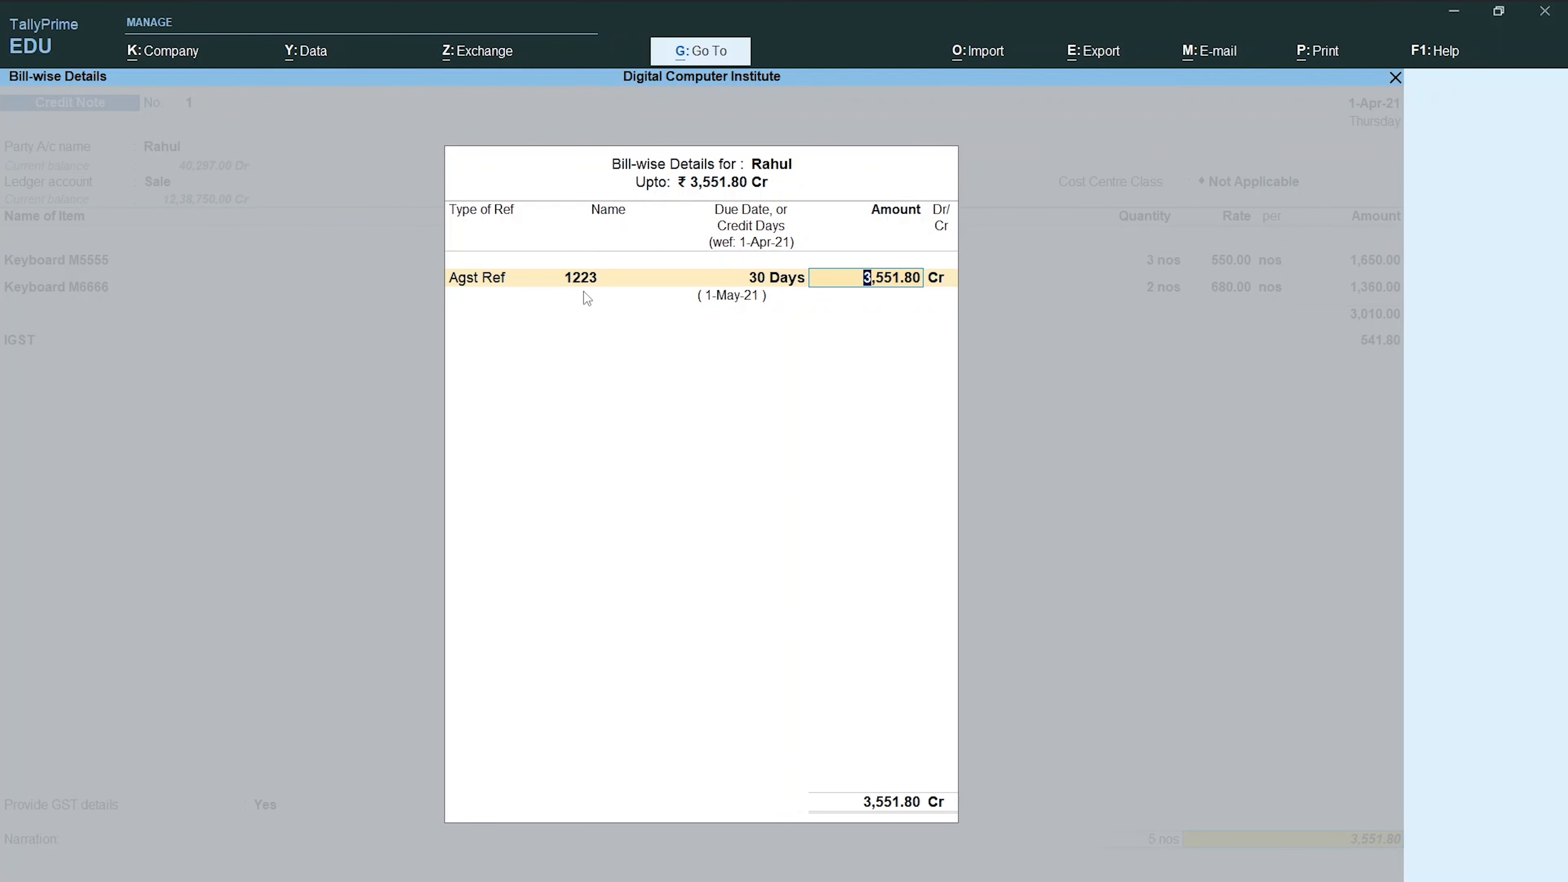
pyautogui.press('Return')
pyautogui.press('Return')
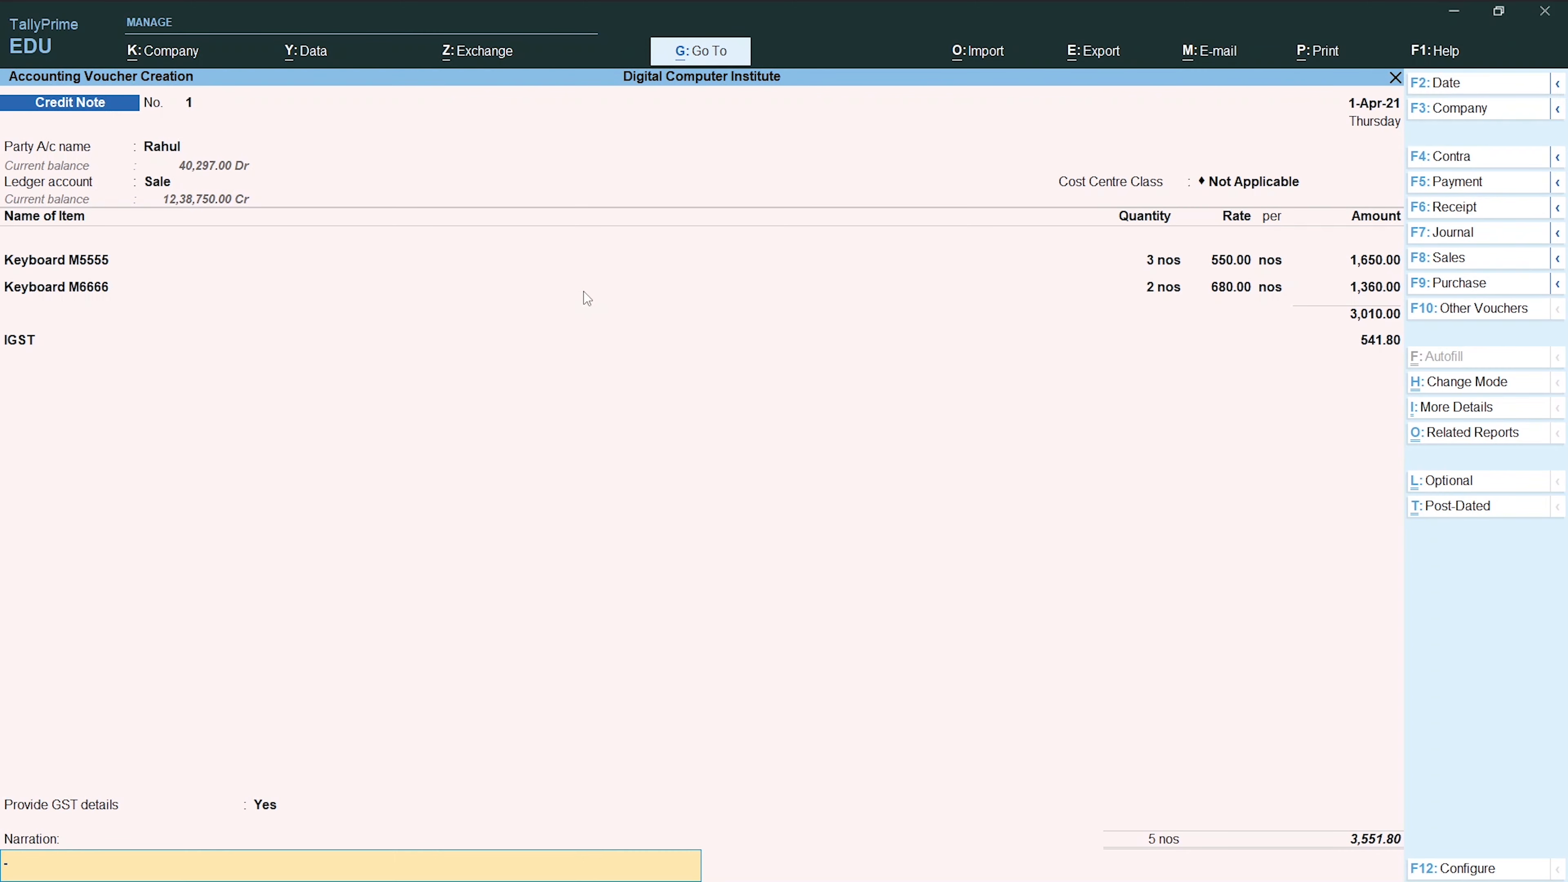
pyautogui.press('Return')
pyautogui.press('Return')
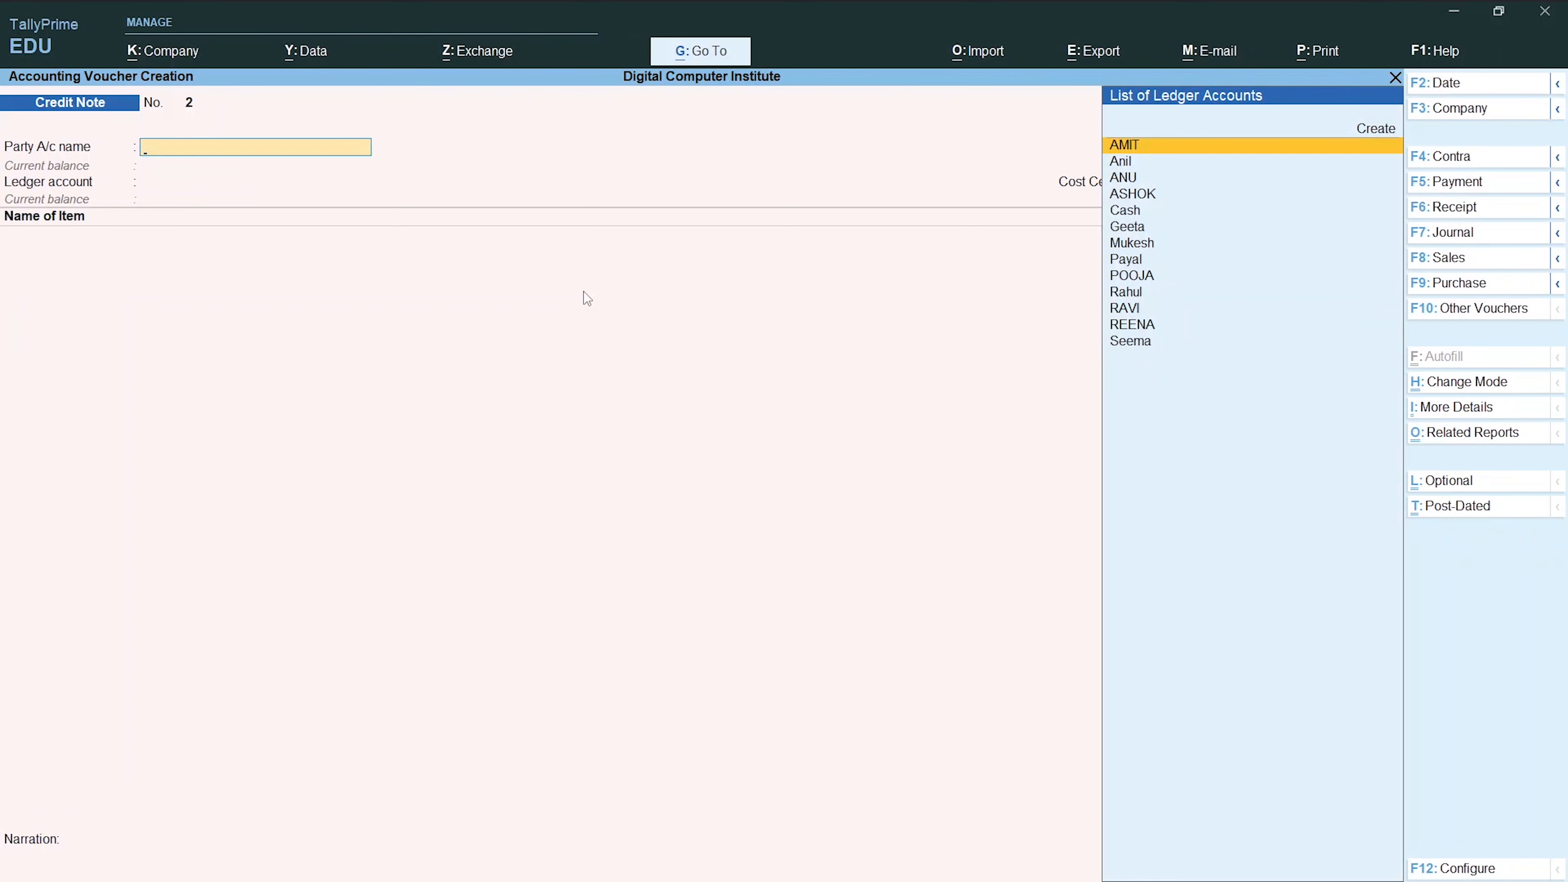
# Step: Switch to the Word document and replace "to" with "from" before the customer's name in entry 10
pyautogui.hotkey('alt', 'Tab')
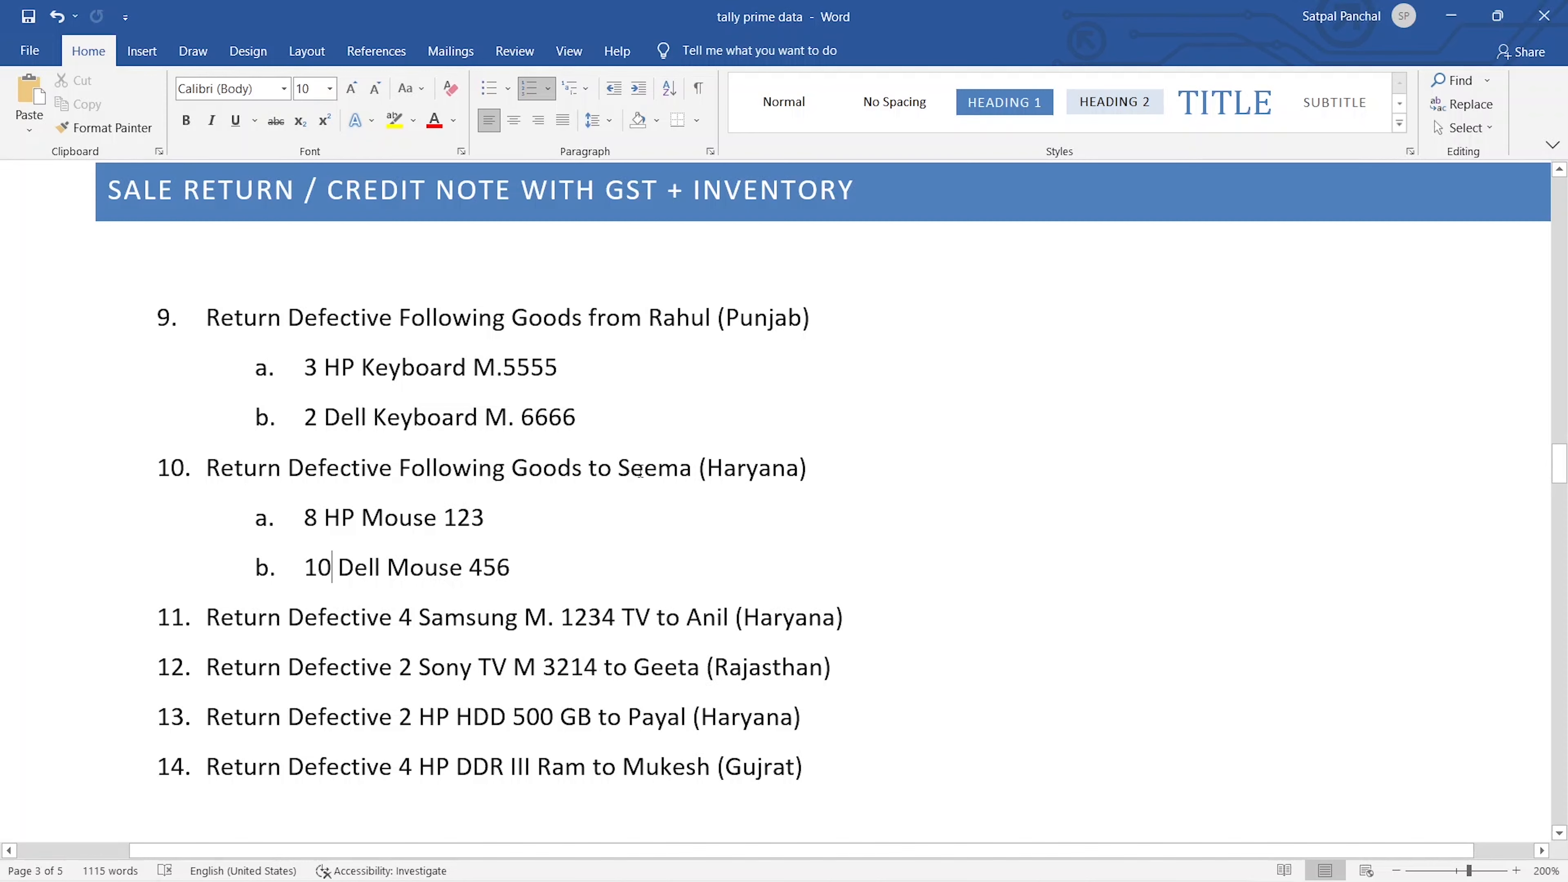
pyautogui.click(612, 468)
pyautogui.press('BackSpace')
pyautogui.press('BackSpace')
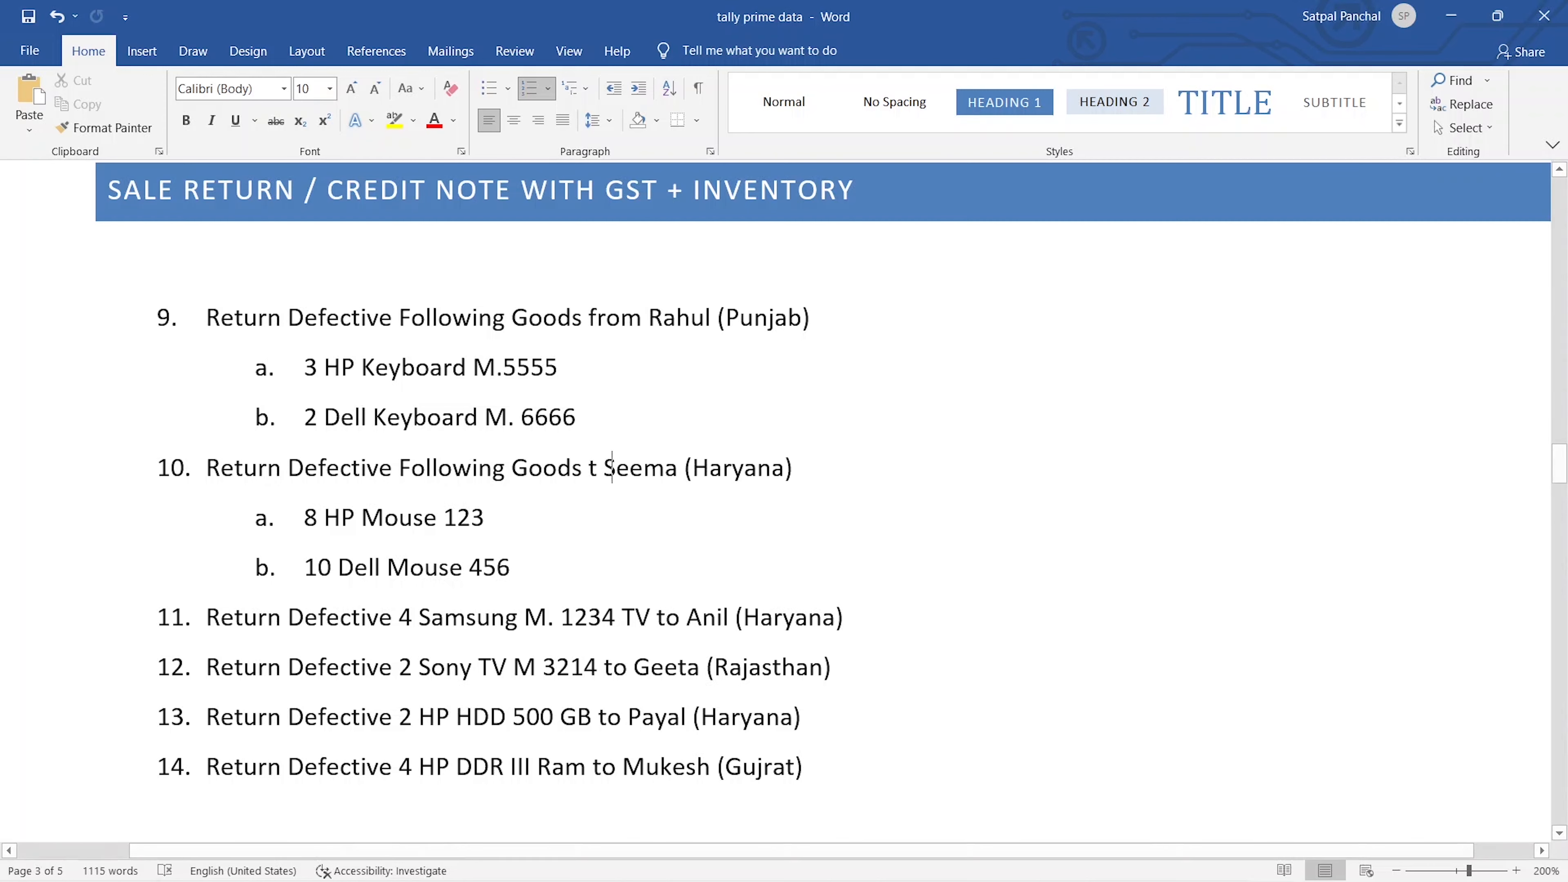
pyautogui.write('fr')
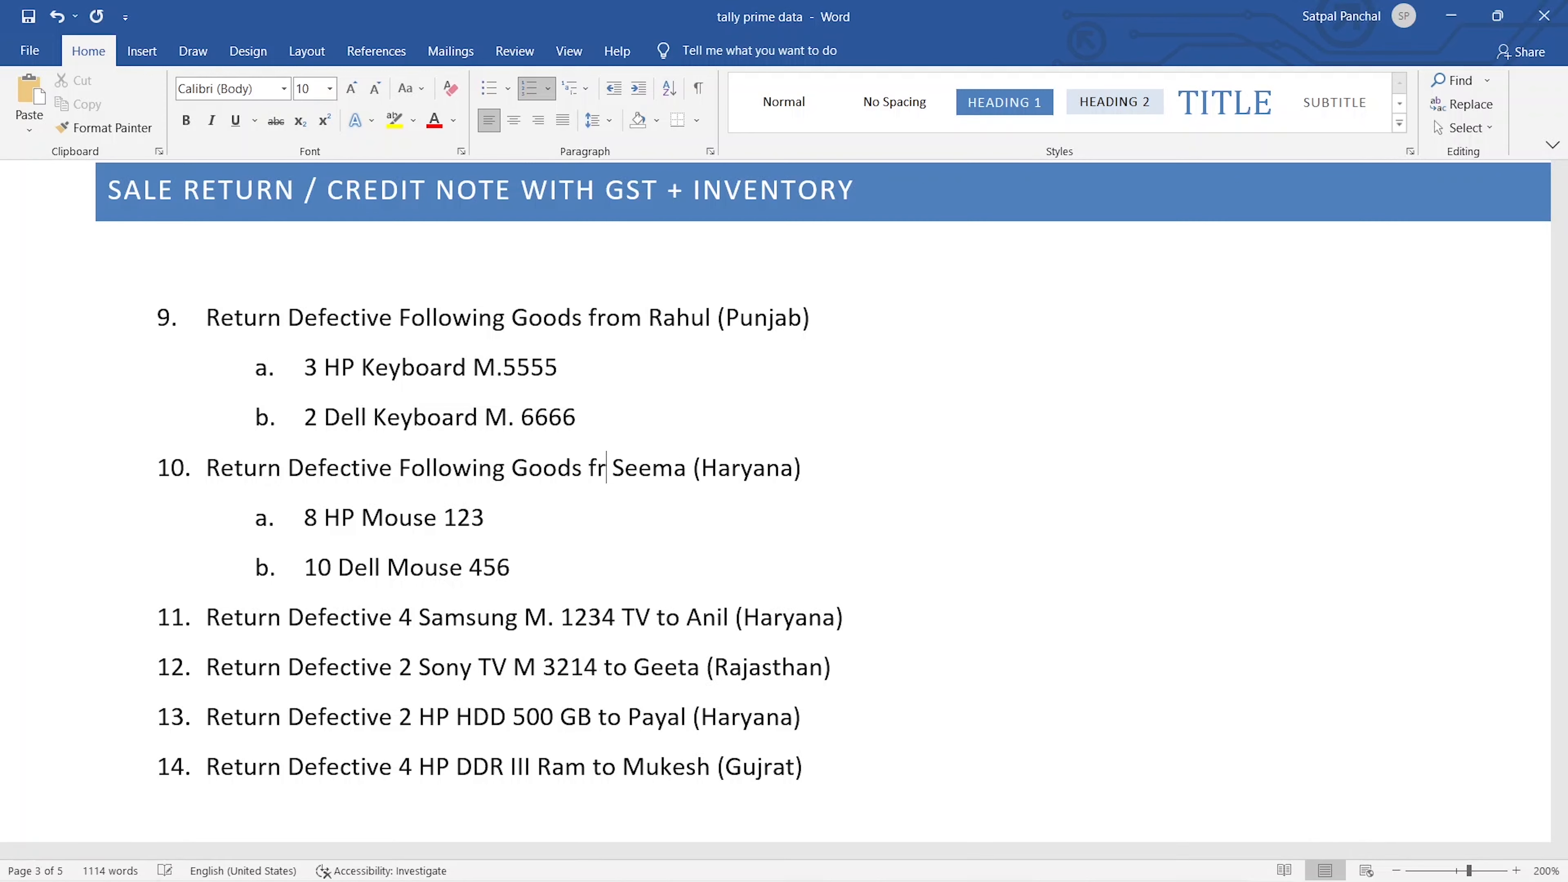
pyautogui.write('om')
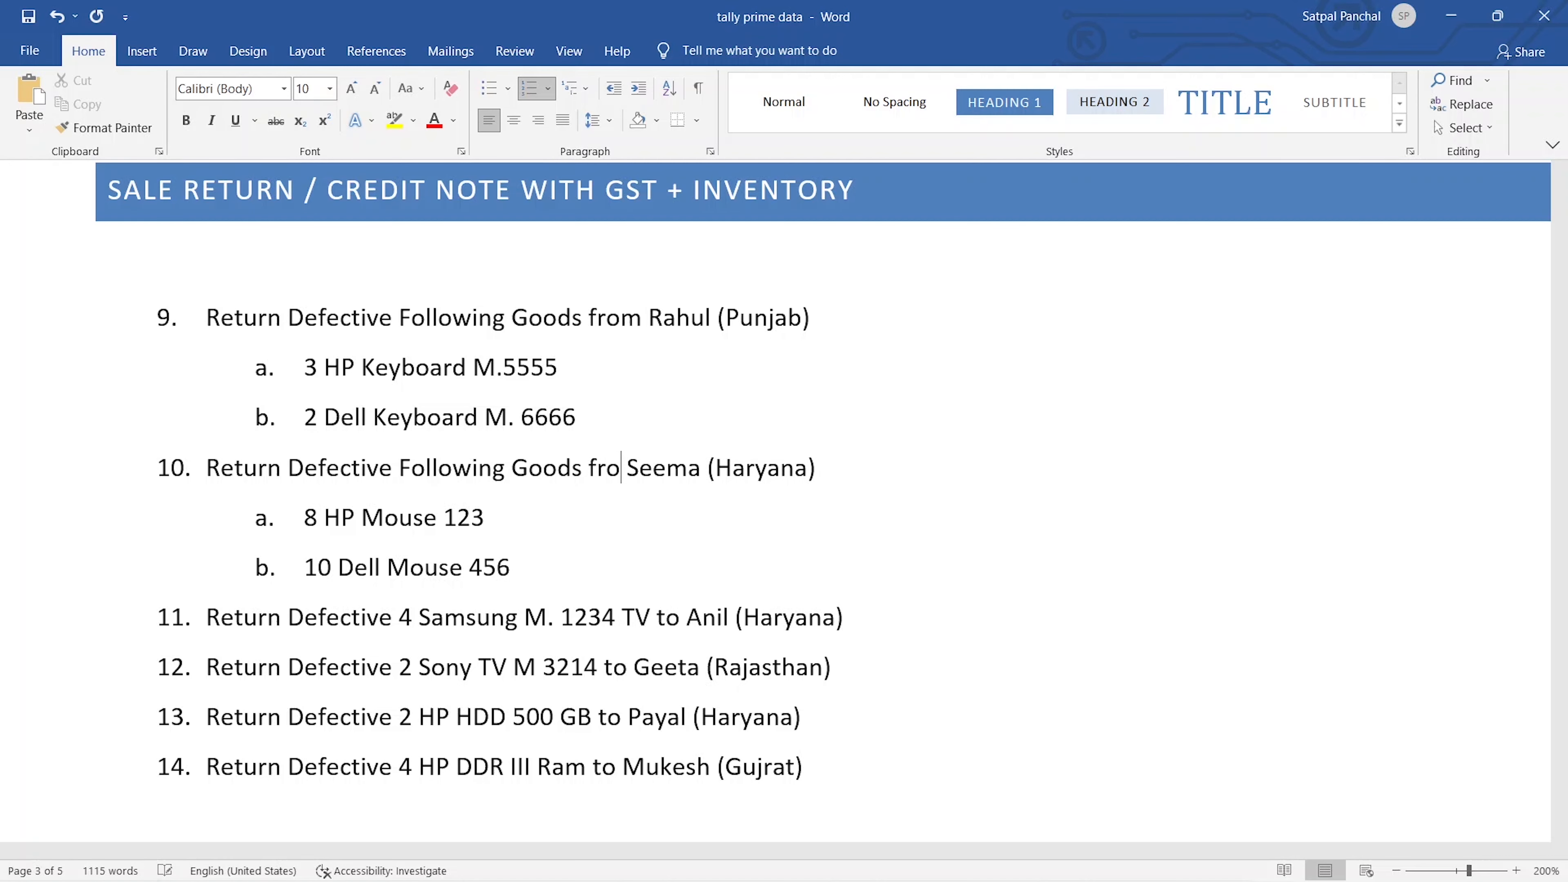
pyautogui.scroll(-2, 651, 473)
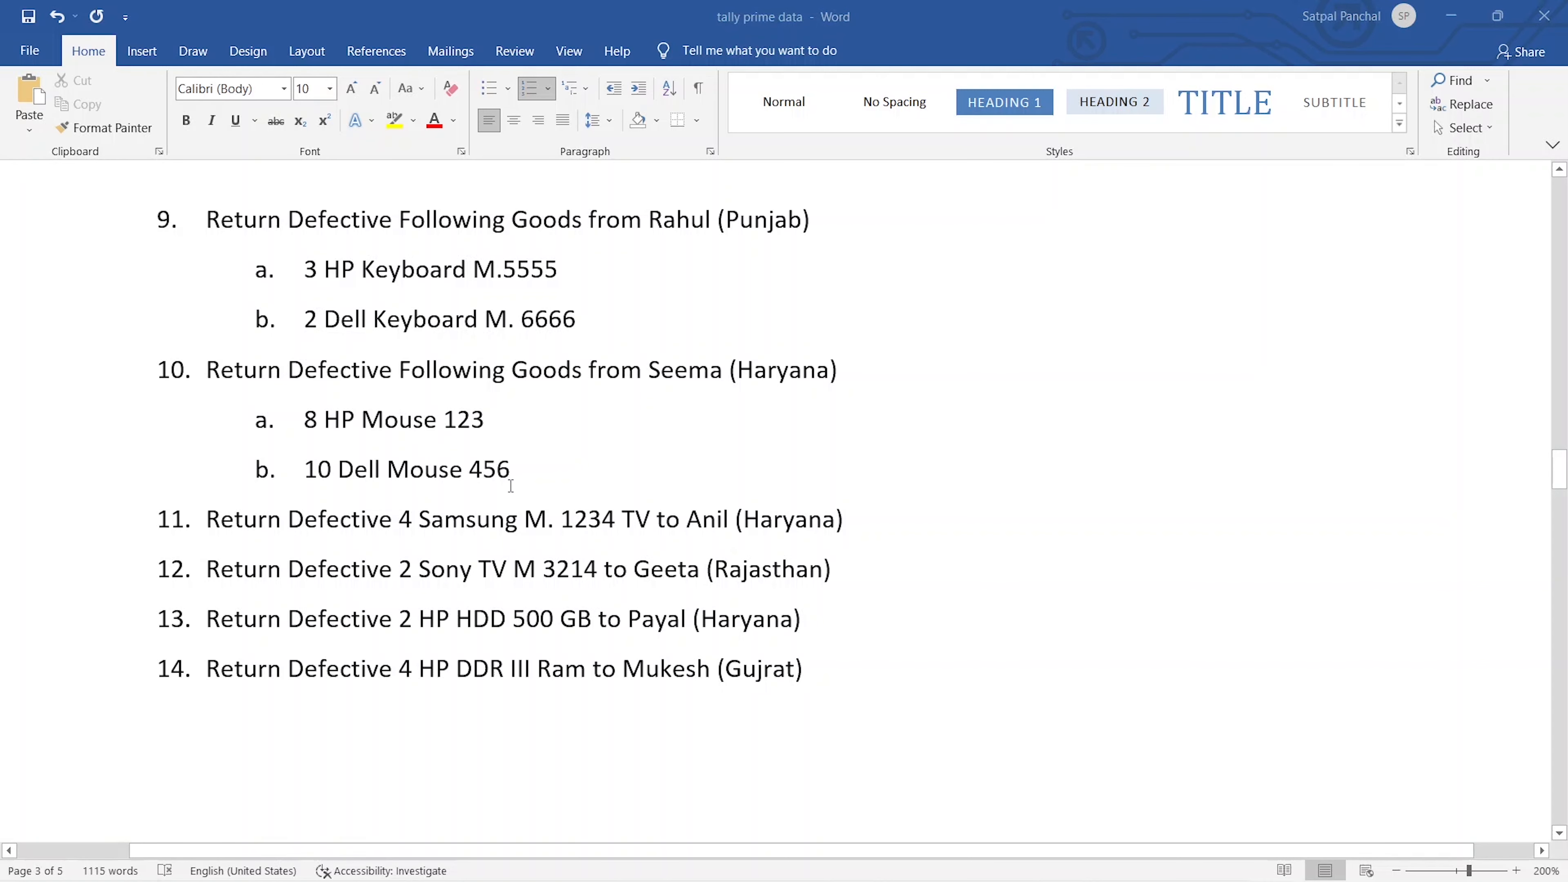
# Step: Switch back to TallyPrime and select the customer from entry 10 as the party account of the new credit note
pyautogui.hotkey('alt', 'Tab')
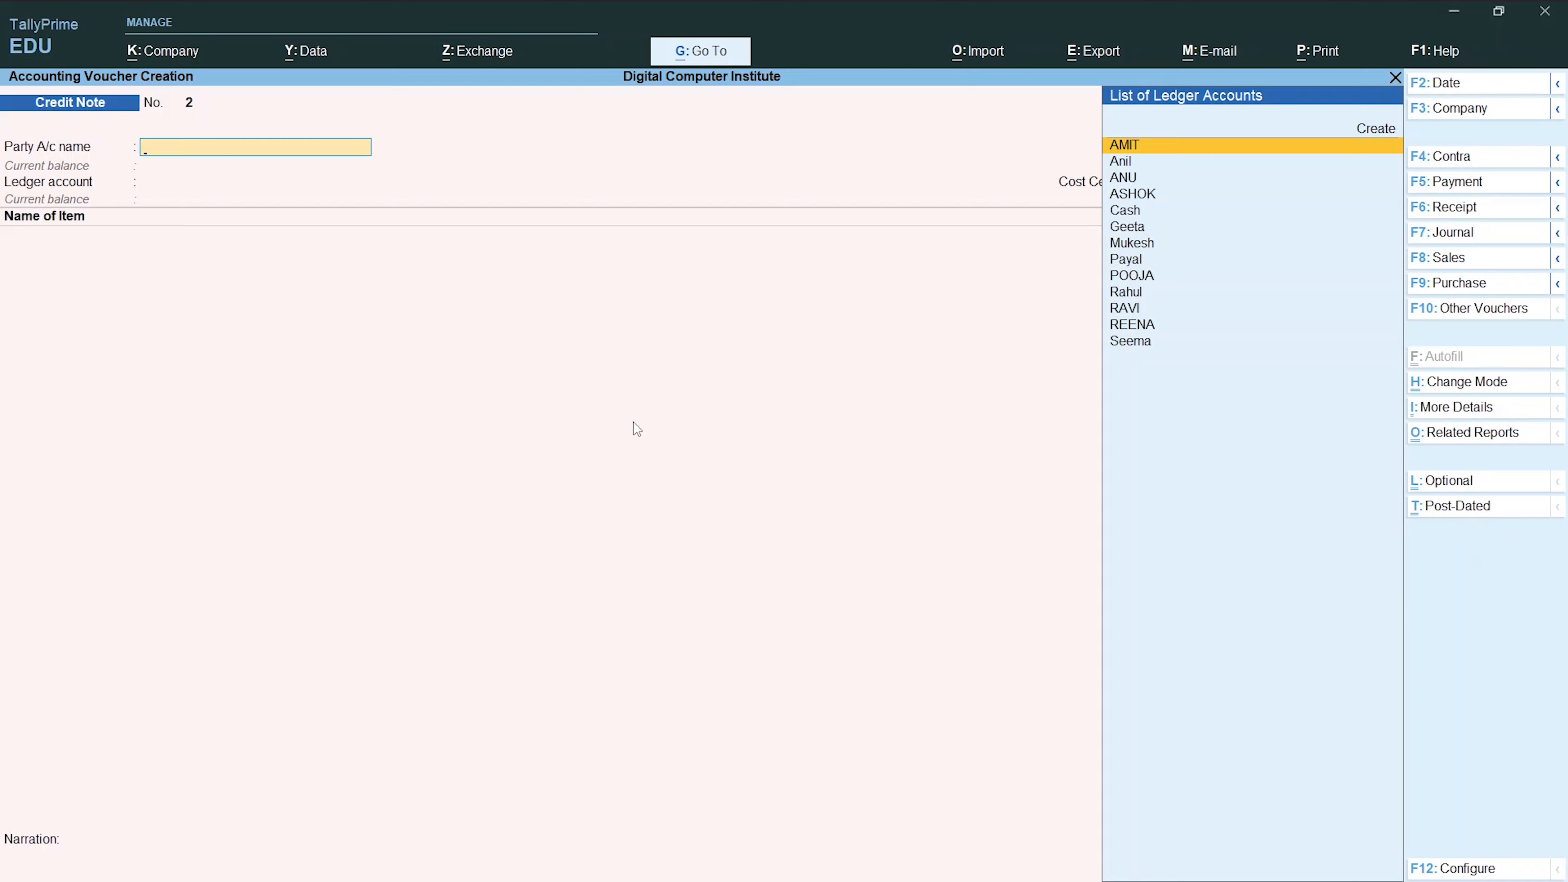
pyautogui.hotkey('alt', 'Tab')
pyautogui.hotkey('alt', 'Tab')
pyautogui.write('Se')
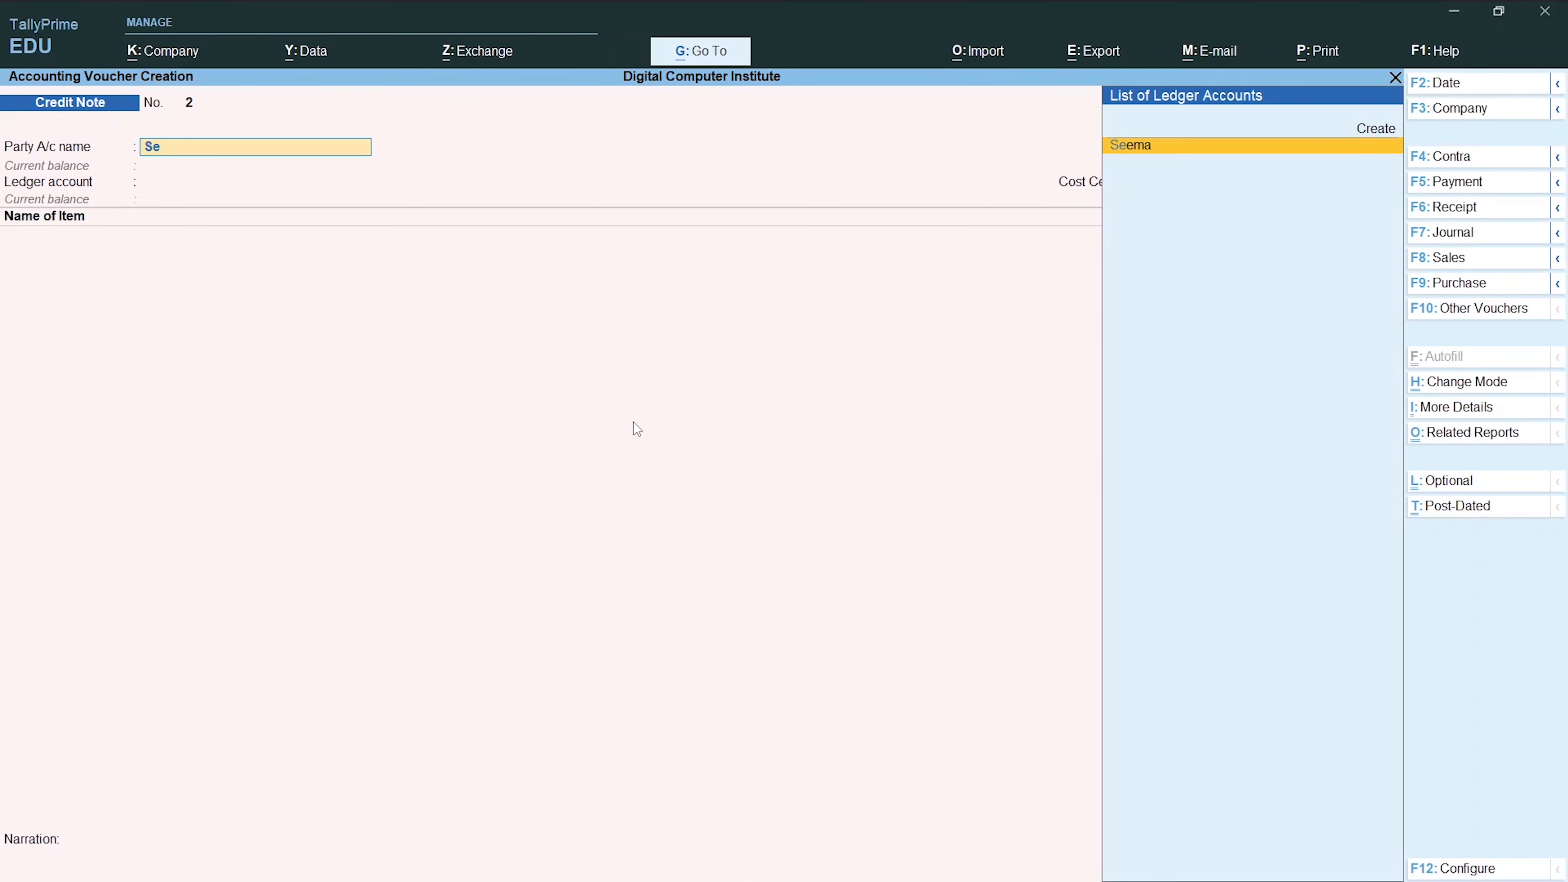
pyautogui.write('e')
pyautogui.press('Return')
# Step: Leave the receipt details blank, accept the party details, and use the Sale ledger with cost centre class Not Applicable
pyautogui.press('Return')
pyautogui.press('Return')
pyautogui.press('Return')
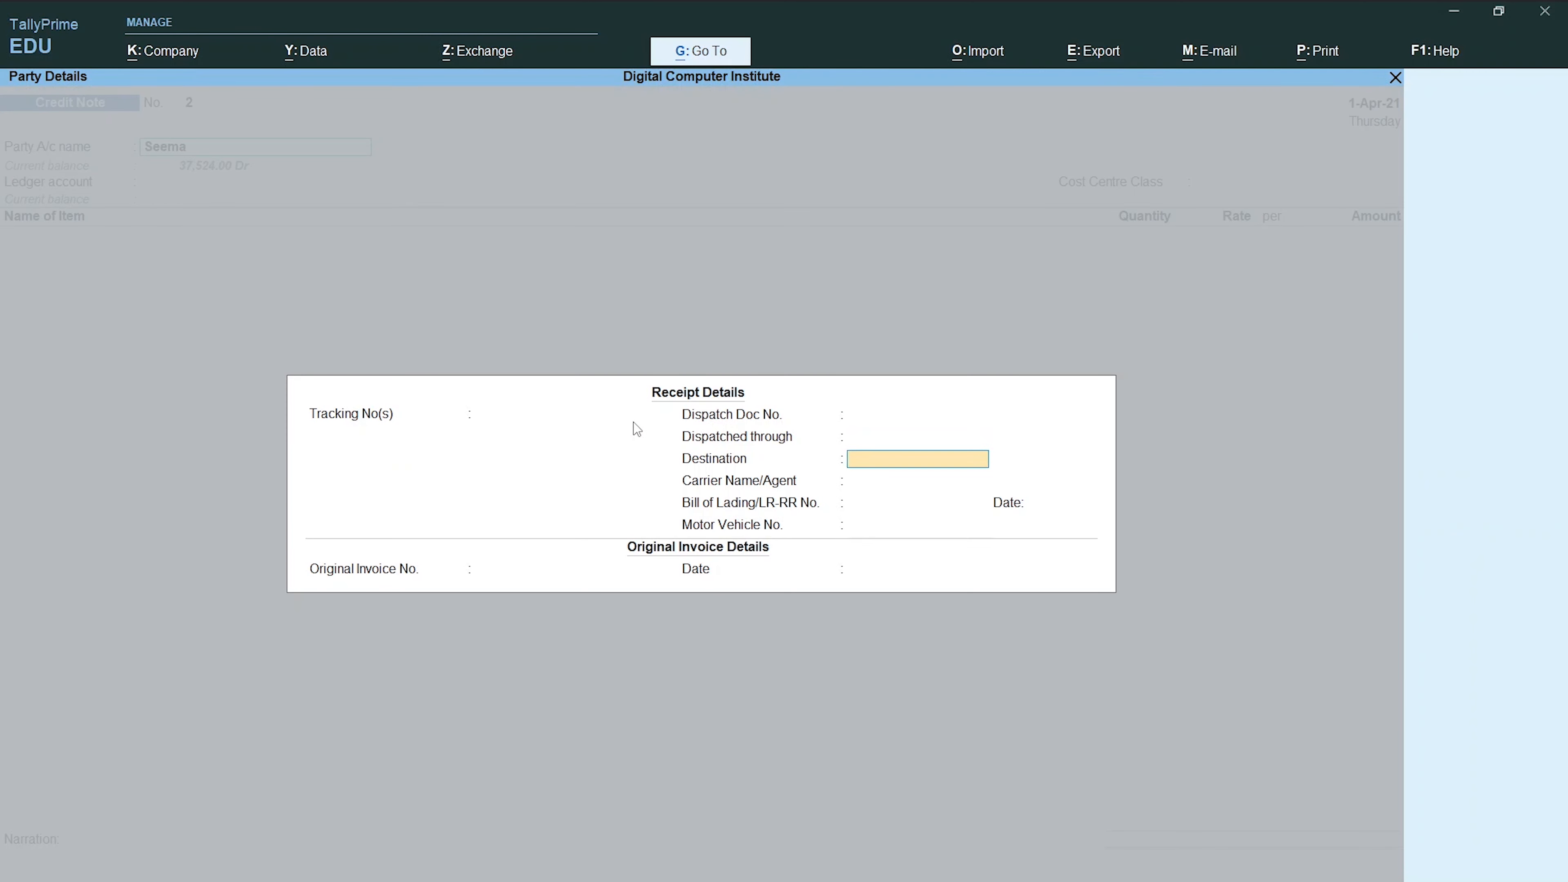
pyautogui.press('Return')
pyautogui.press('Return')
pyautogui.press('Return')
pyautogui.press('Return')
pyautogui.press('Return')
pyautogui.press('Return')
pyautogui.press('Return')
pyautogui.press('Return')
pyautogui.press('Return')
pyautogui.press('Return')
pyautogui.press('Return')
pyautogui.press('Return')
pyautogui.press('Return')
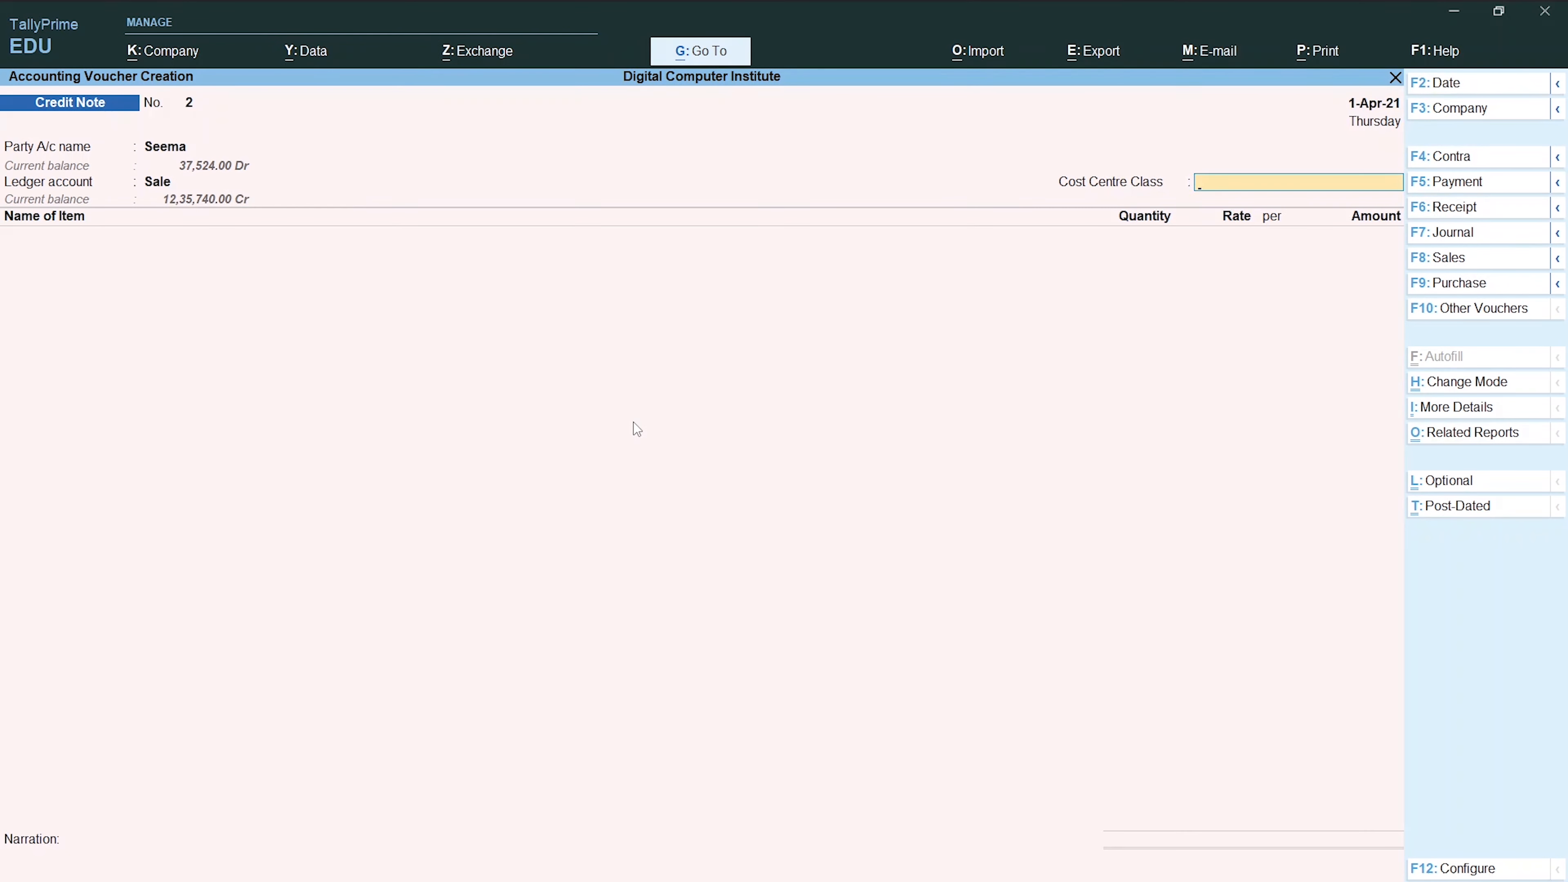
pyautogui.press('Return')
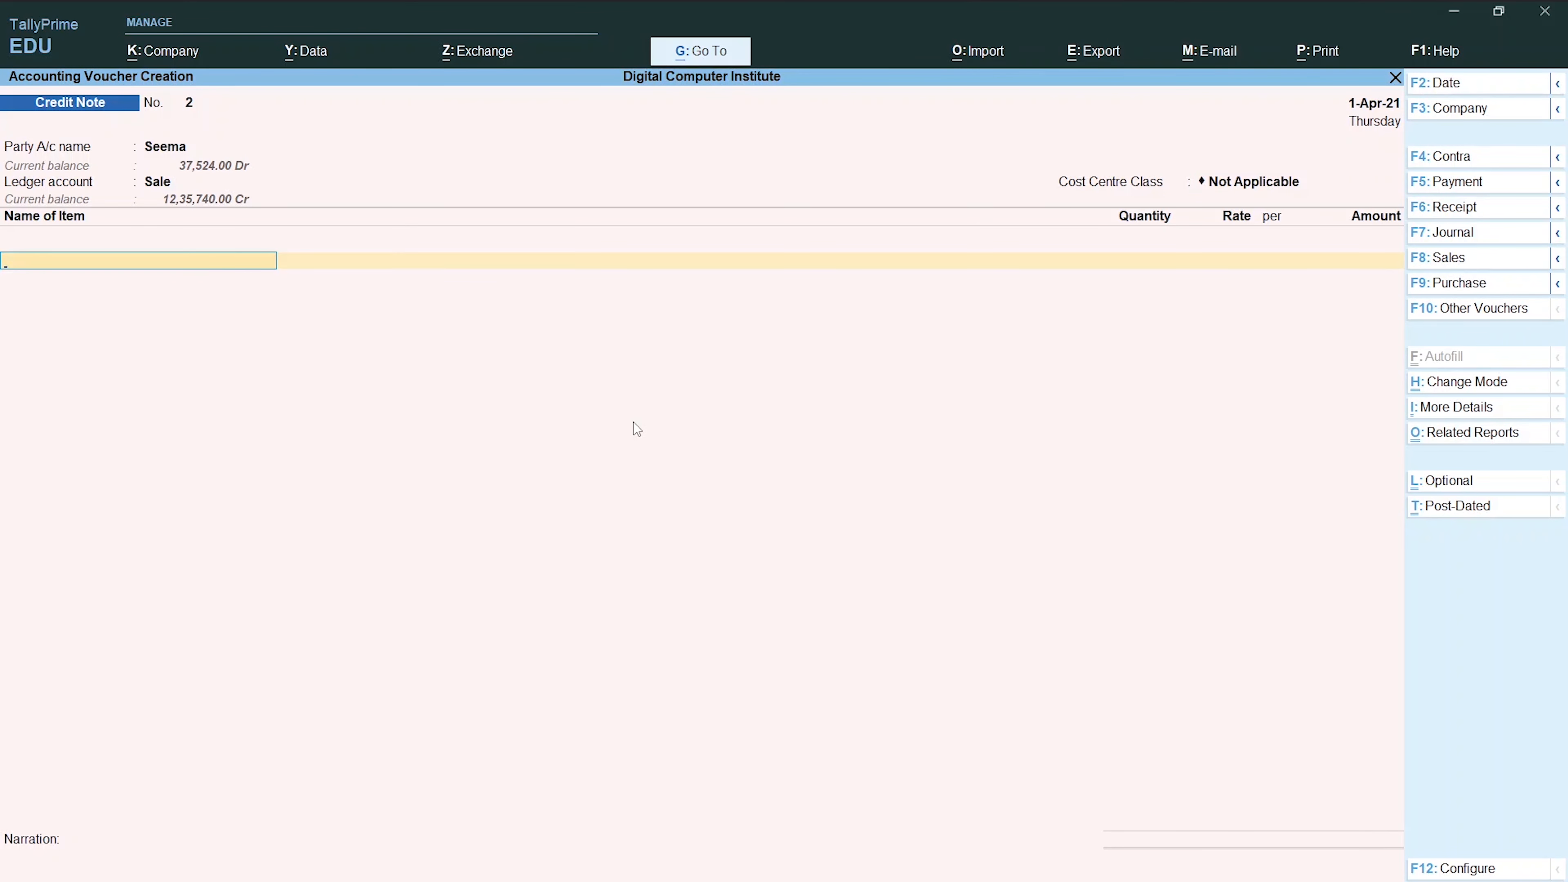
# Step: Check the goods in entry 10 of the Word document and enter Mouse 123 with quantity 8 nos at rate 380.00
pyautogui.hotkey('alt', 'Tab')
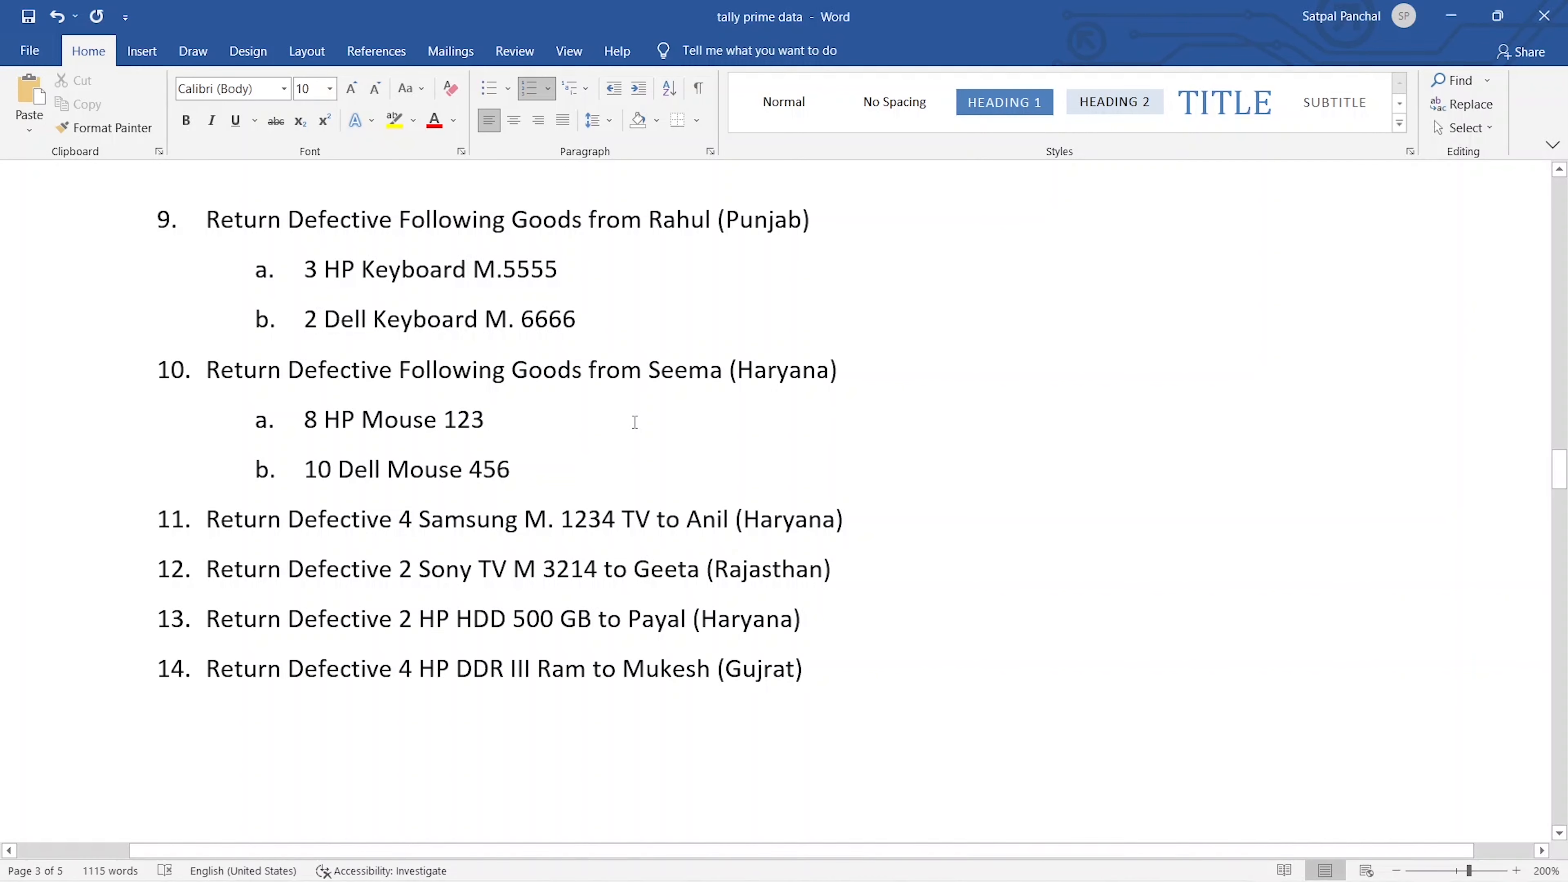
pyautogui.hotkey('alt', 'Tab')
pyautogui.write('Mo')
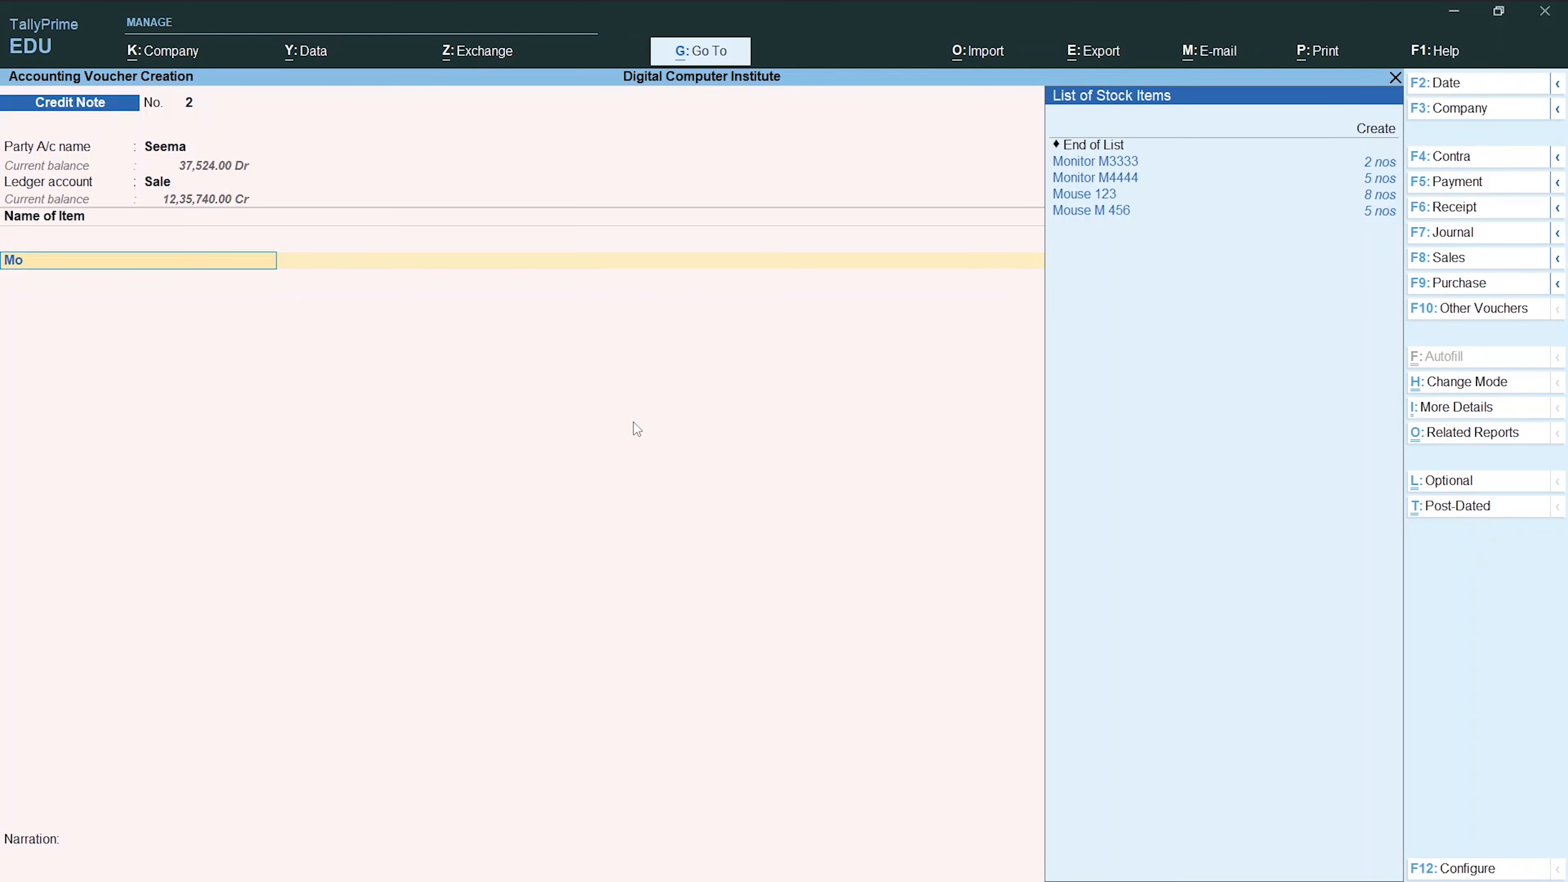
pyautogui.press('Down')
pyautogui.press('Down')
pyautogui.press('Return')
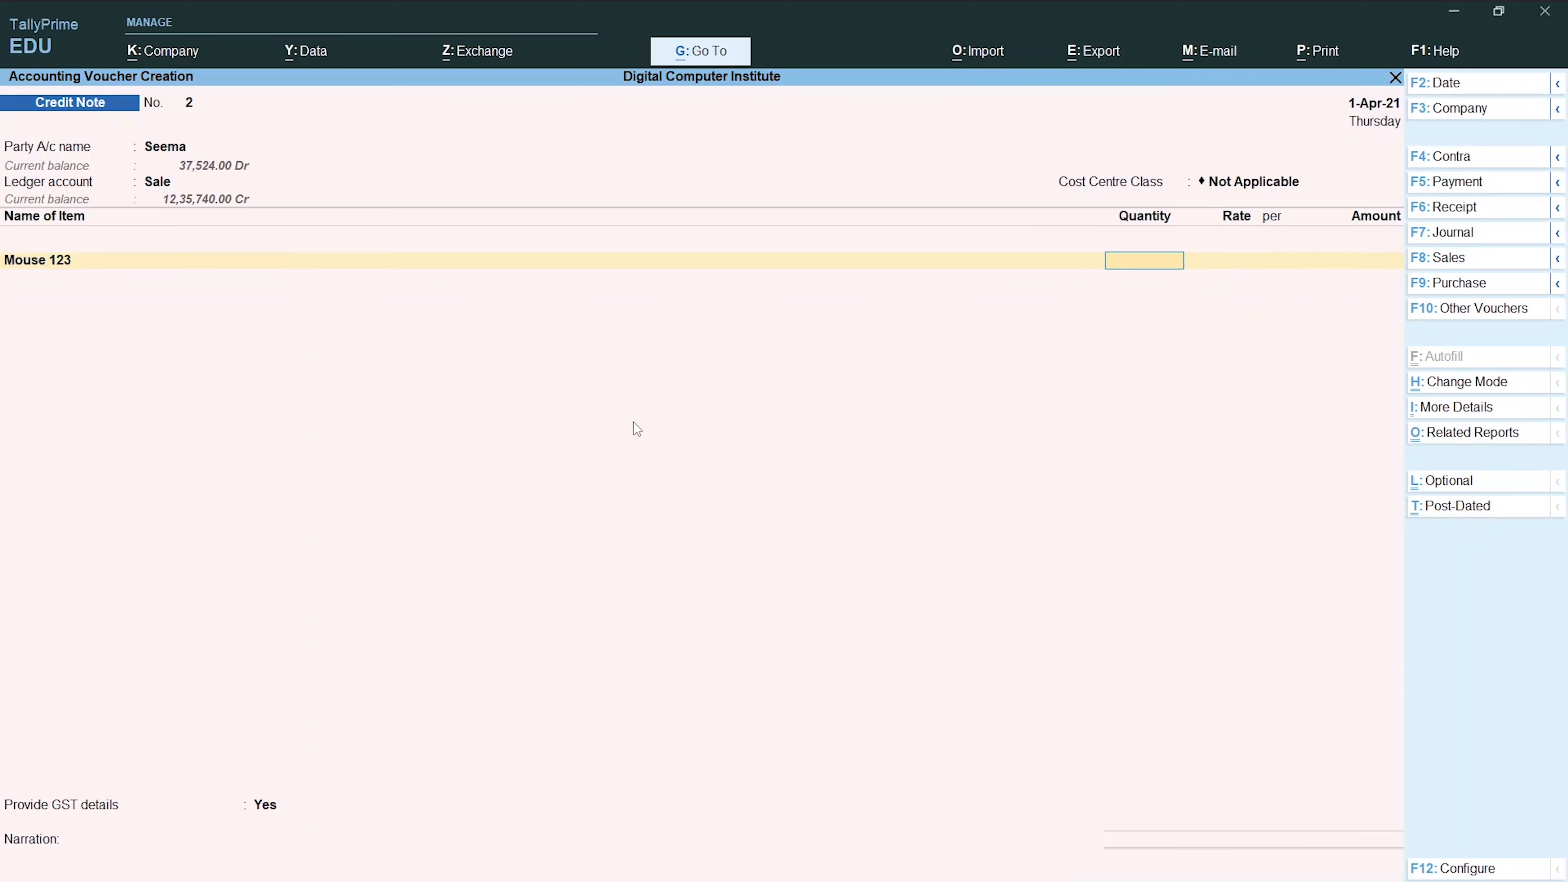
pyautogui.hotkey('alt', 'Tab')
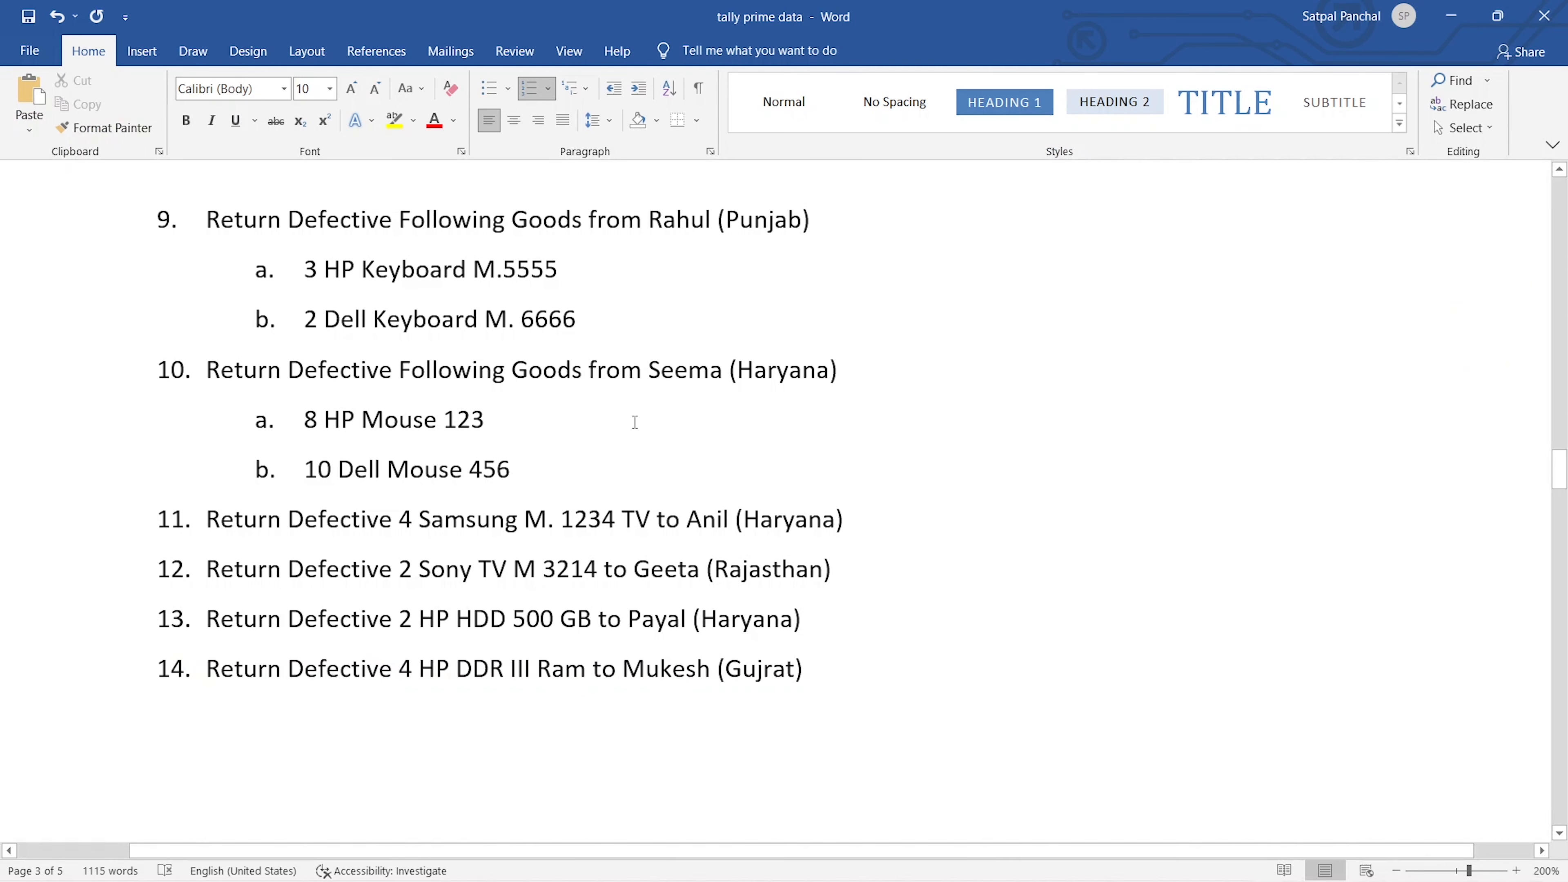
pyautogui.hotkey('alt', 'Tab')
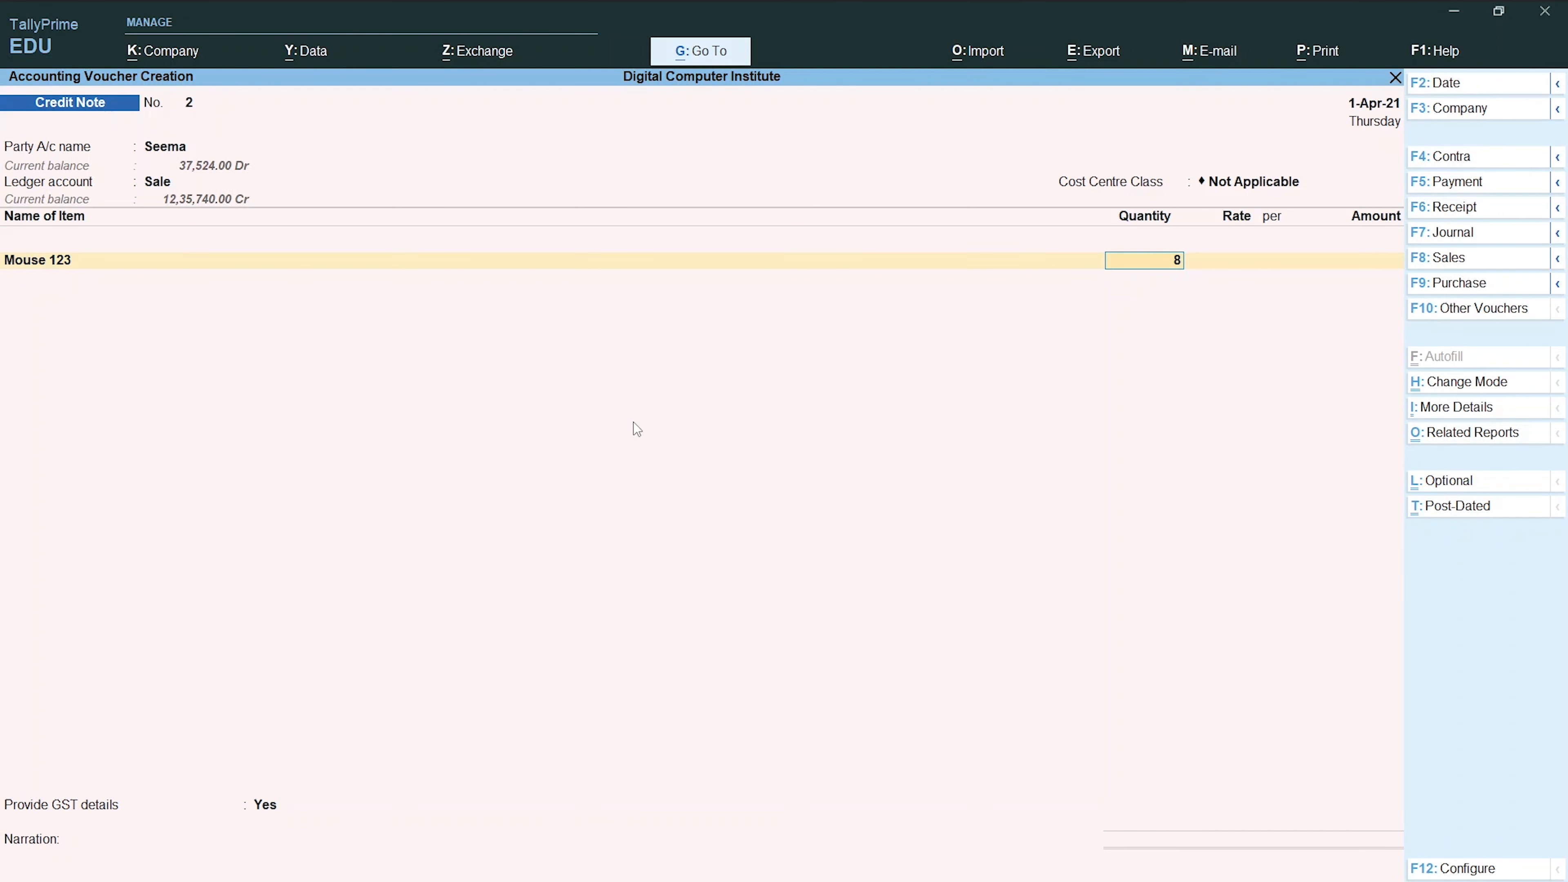
pyautogui.press('Return')
pyautogui.press('Return')
pyautogui.press('Return')
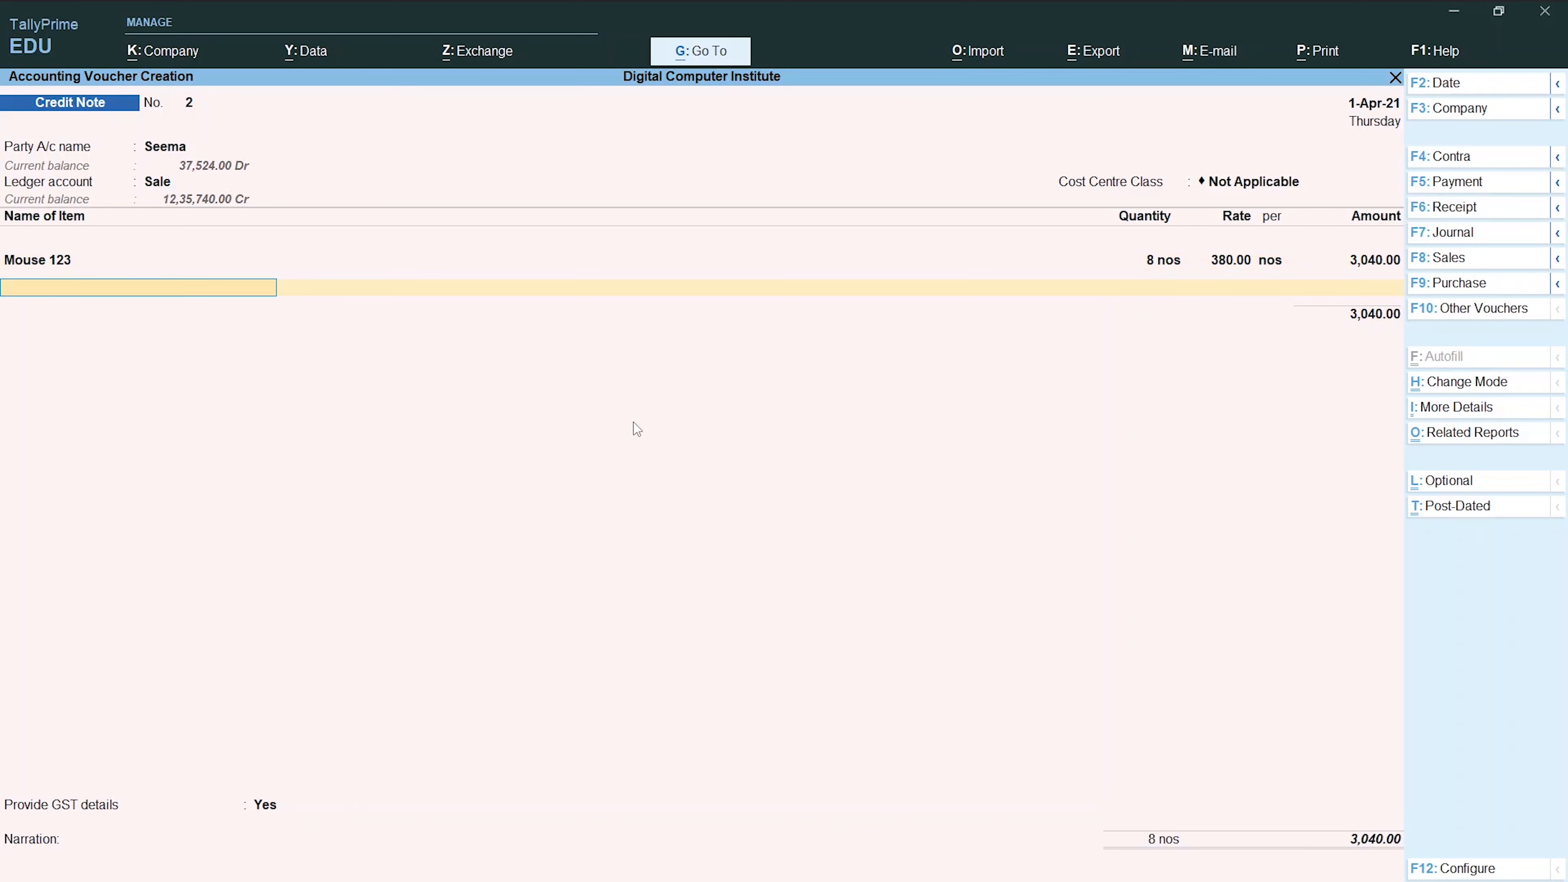
# Step: Add Mouse M 456 as the second item with quantity 10 nos at rate 510.00, and end the item list
pyautogui.write('M')
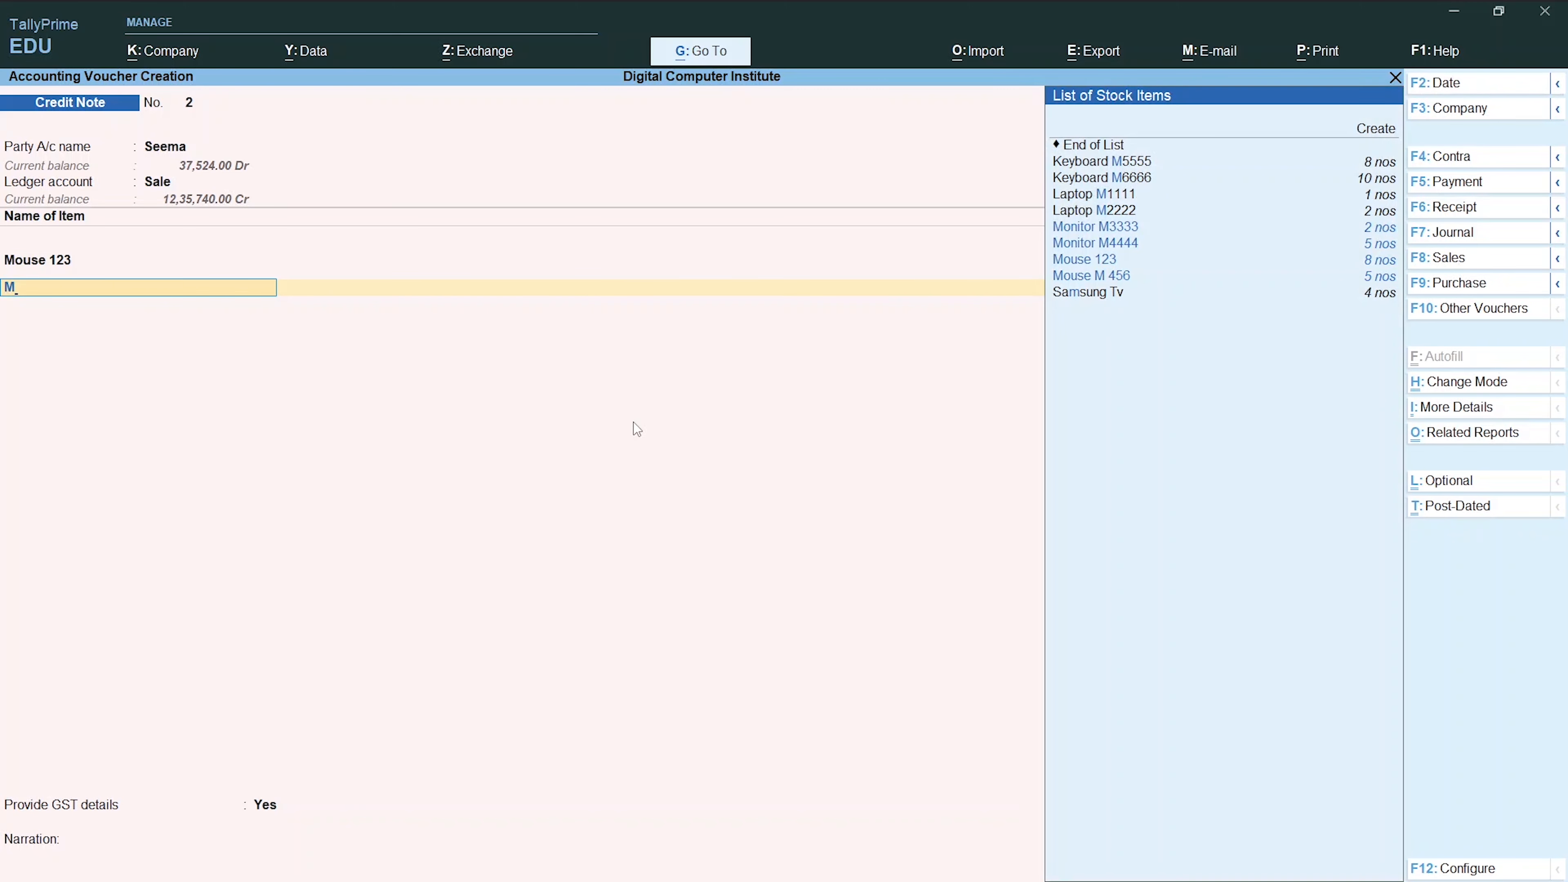
pyautogui.press('Down')
pyautogui.press('Down')
pyautogui.press('Down')
pyautogui.press('Down')
pyautogui.press('Return')
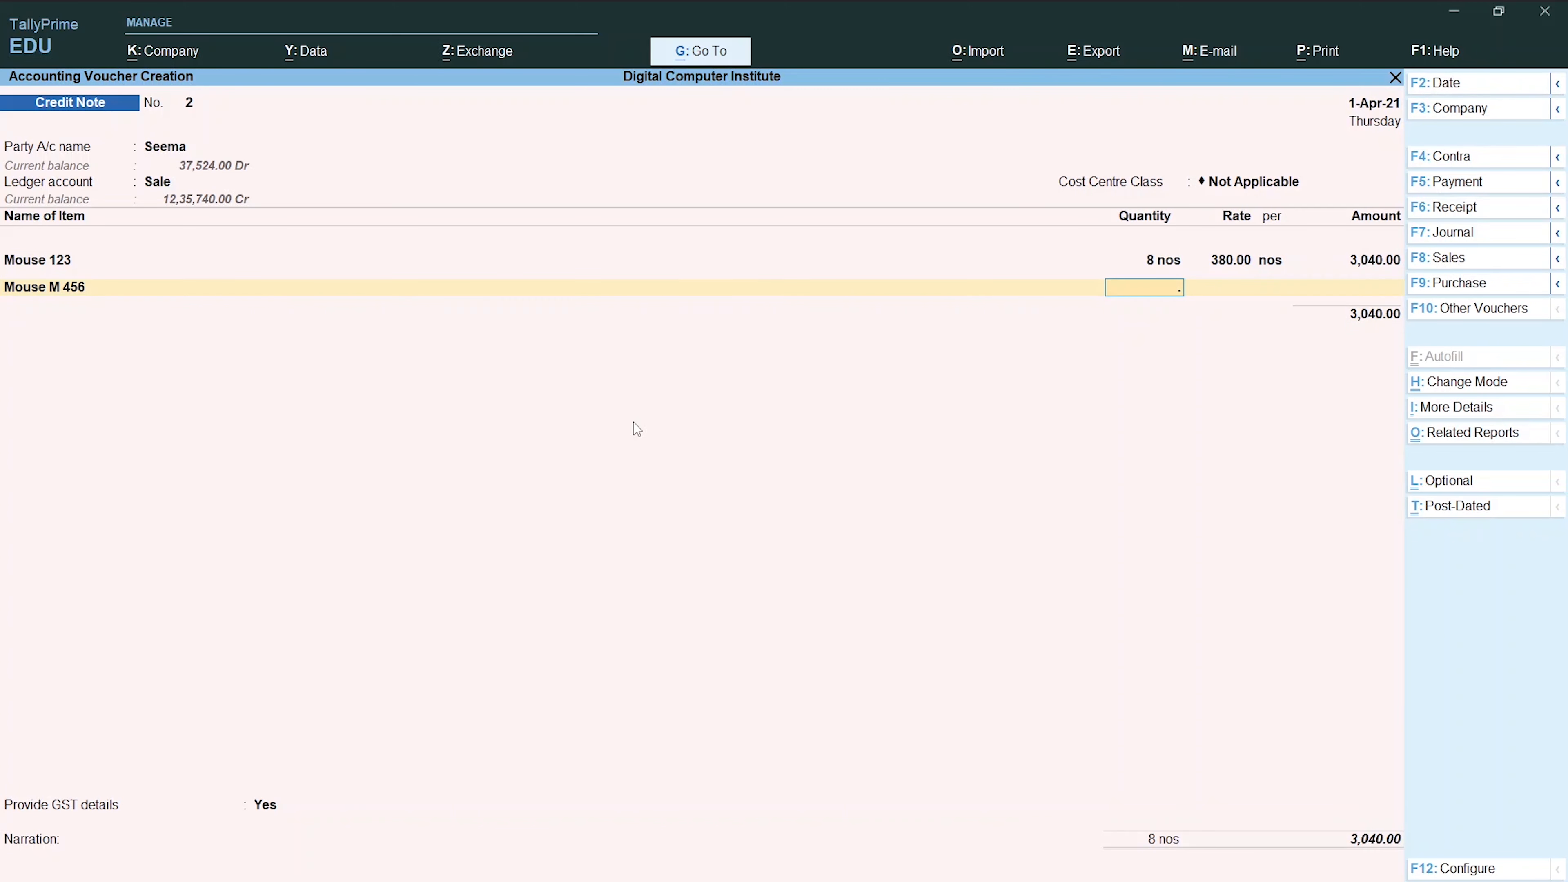
pyautogui.hotkey('alt', 'Tab')
pyautogui.hotkey('alt', 'Tab')
pyautogui.write('10')
pyautogui.press('Return')
pyautogui.press('BackSpace')
pyautogui.write('10')
pyautogui.press('Return')
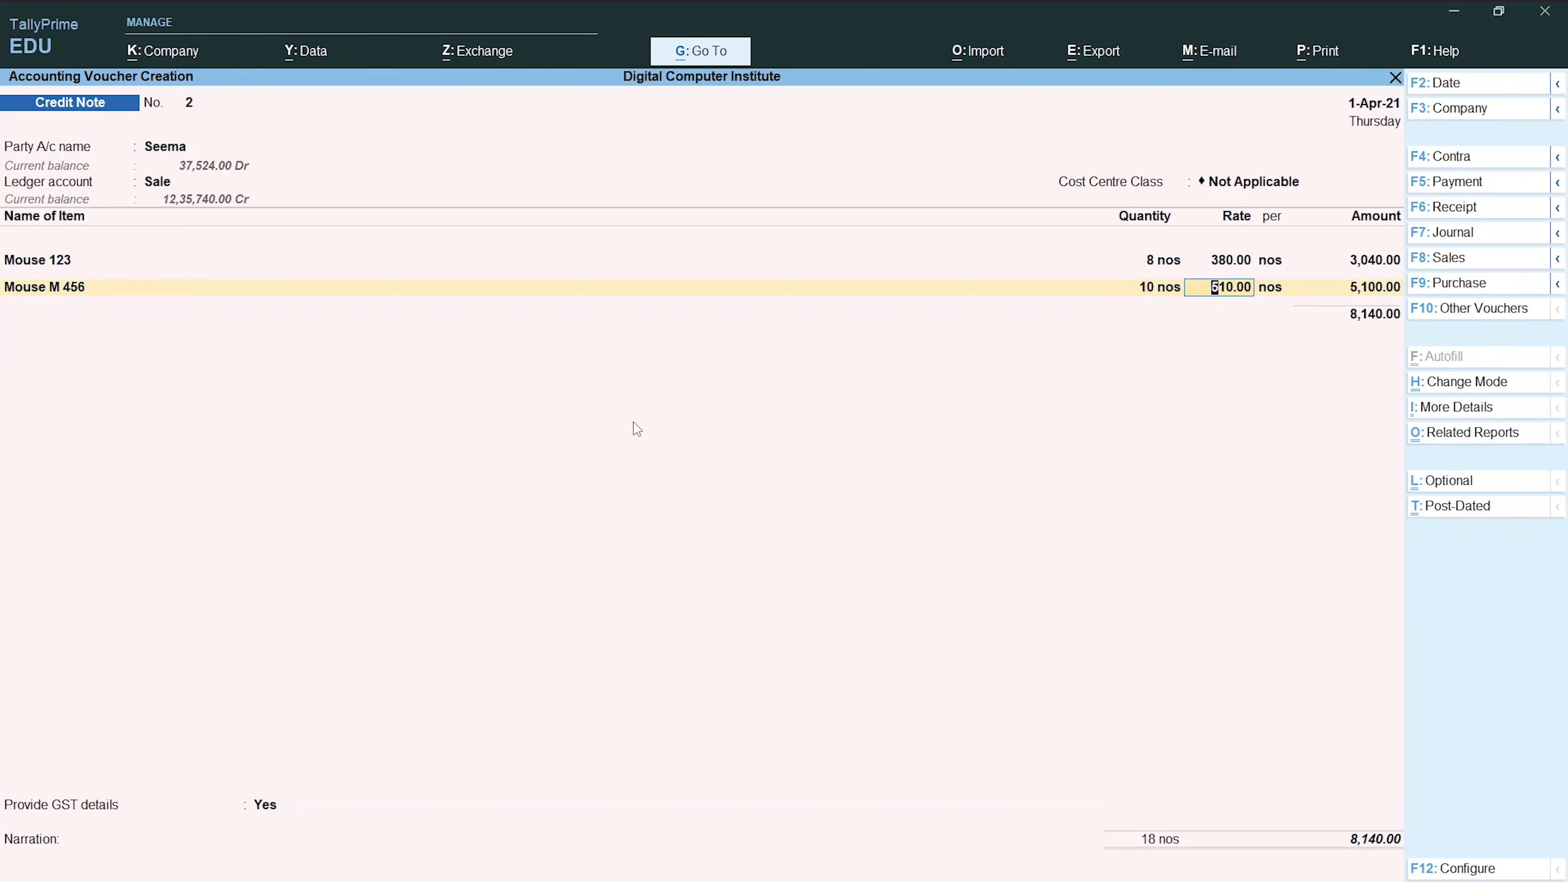
pyautogui.press('Return')
pyautogui.press('Return')
pyautogui.press('Return')
# Step: Check the customer's state for entry 10 in the Word document and add the CGST and SGST ledgers to the credit note
pyautogui.hotkey('alt', 'Tab')
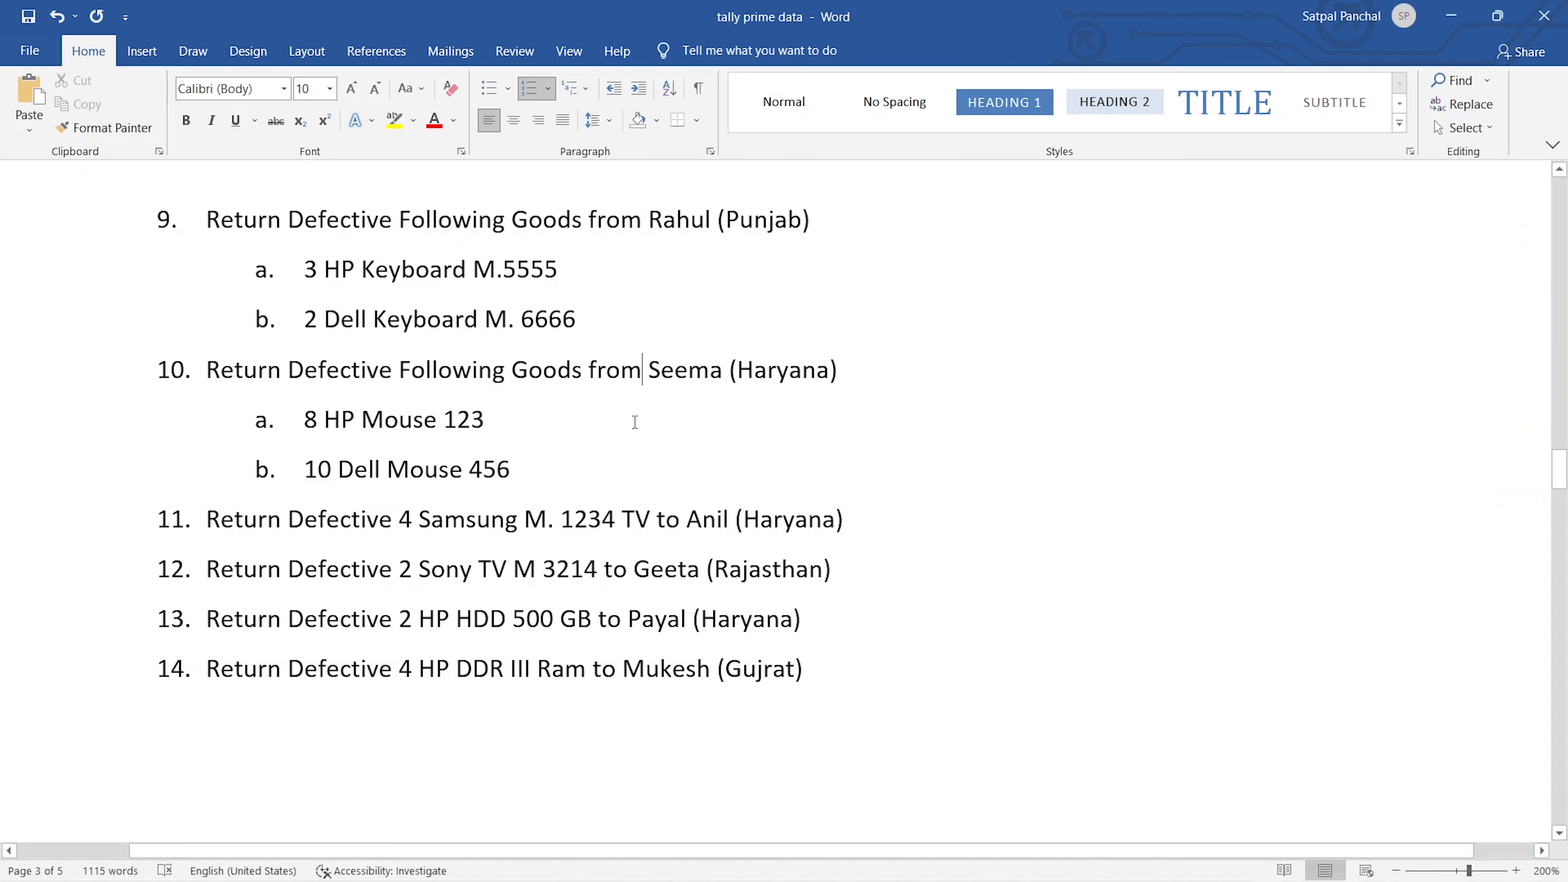
pyautogui.hotkey('alt', 'Tab')
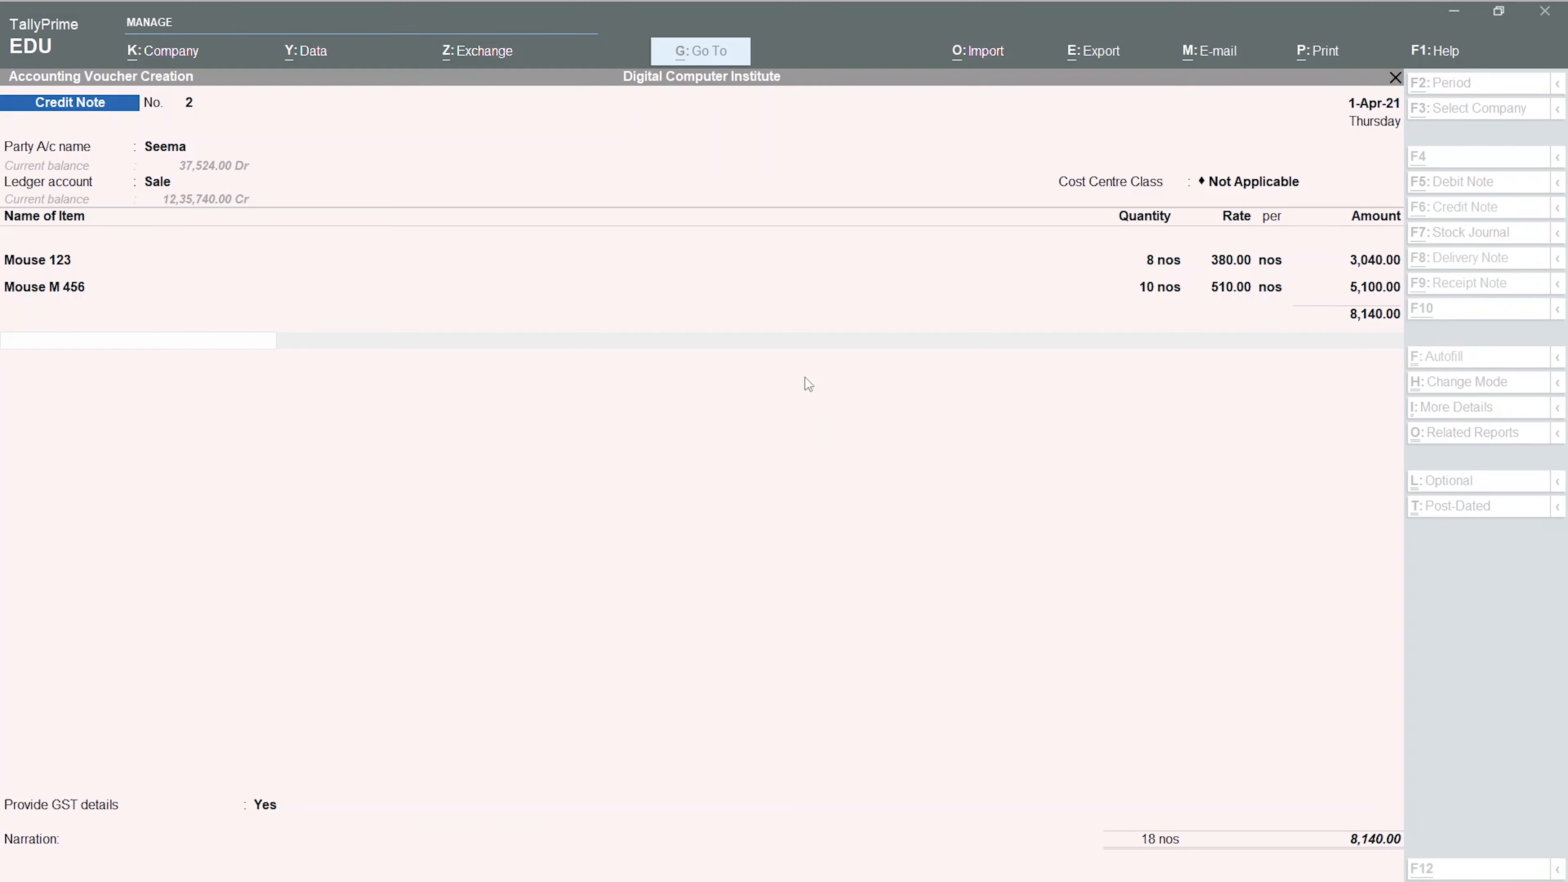
pyautogui.write('C')
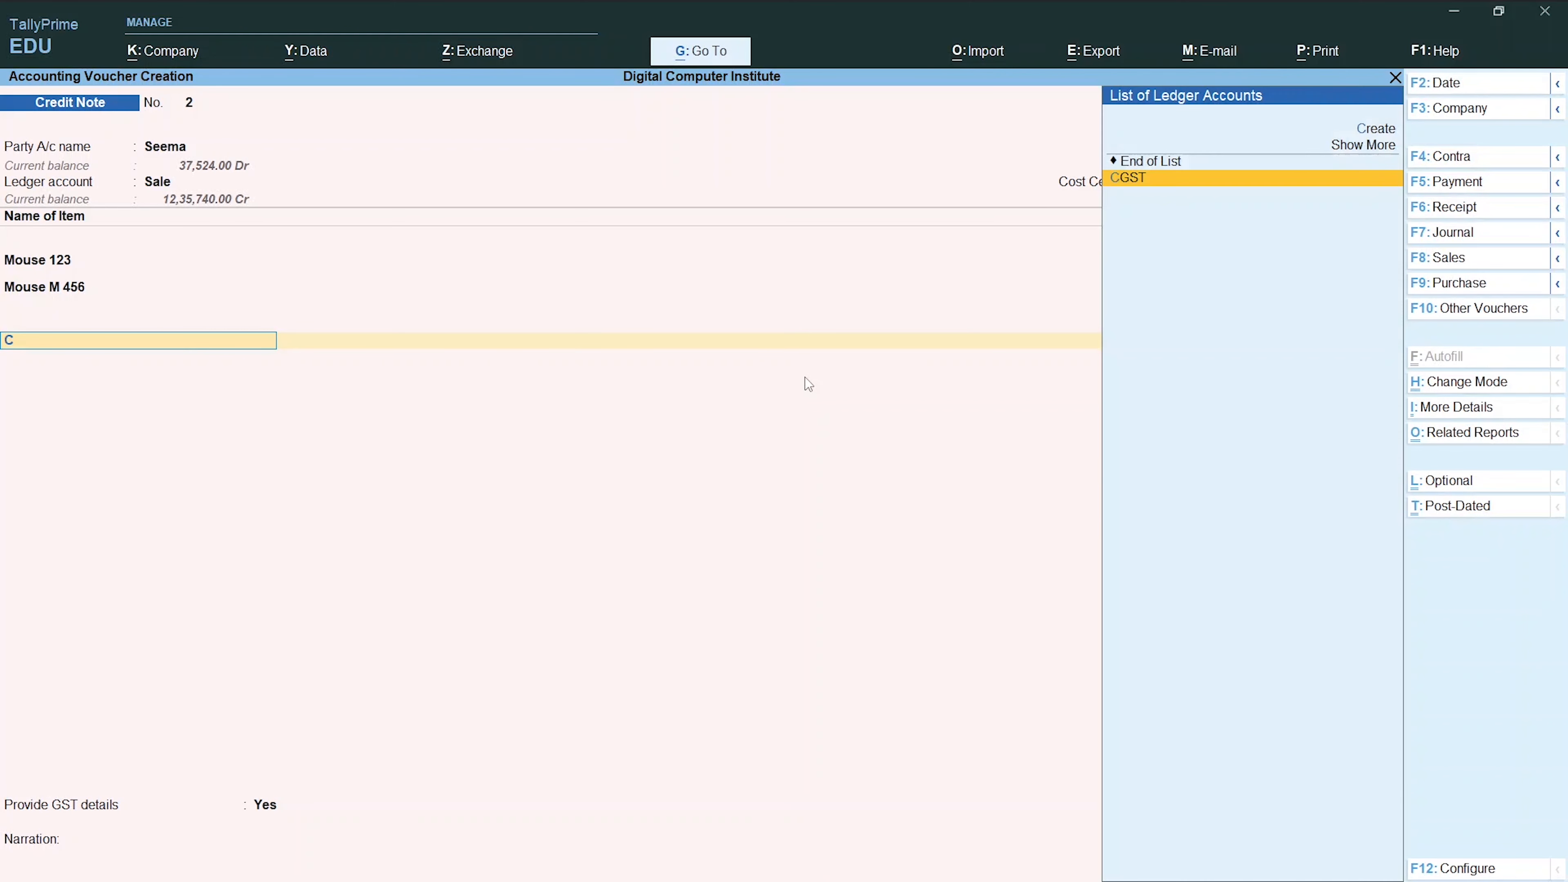
pyautogui.write('gs')
pyautogui.press('Return')
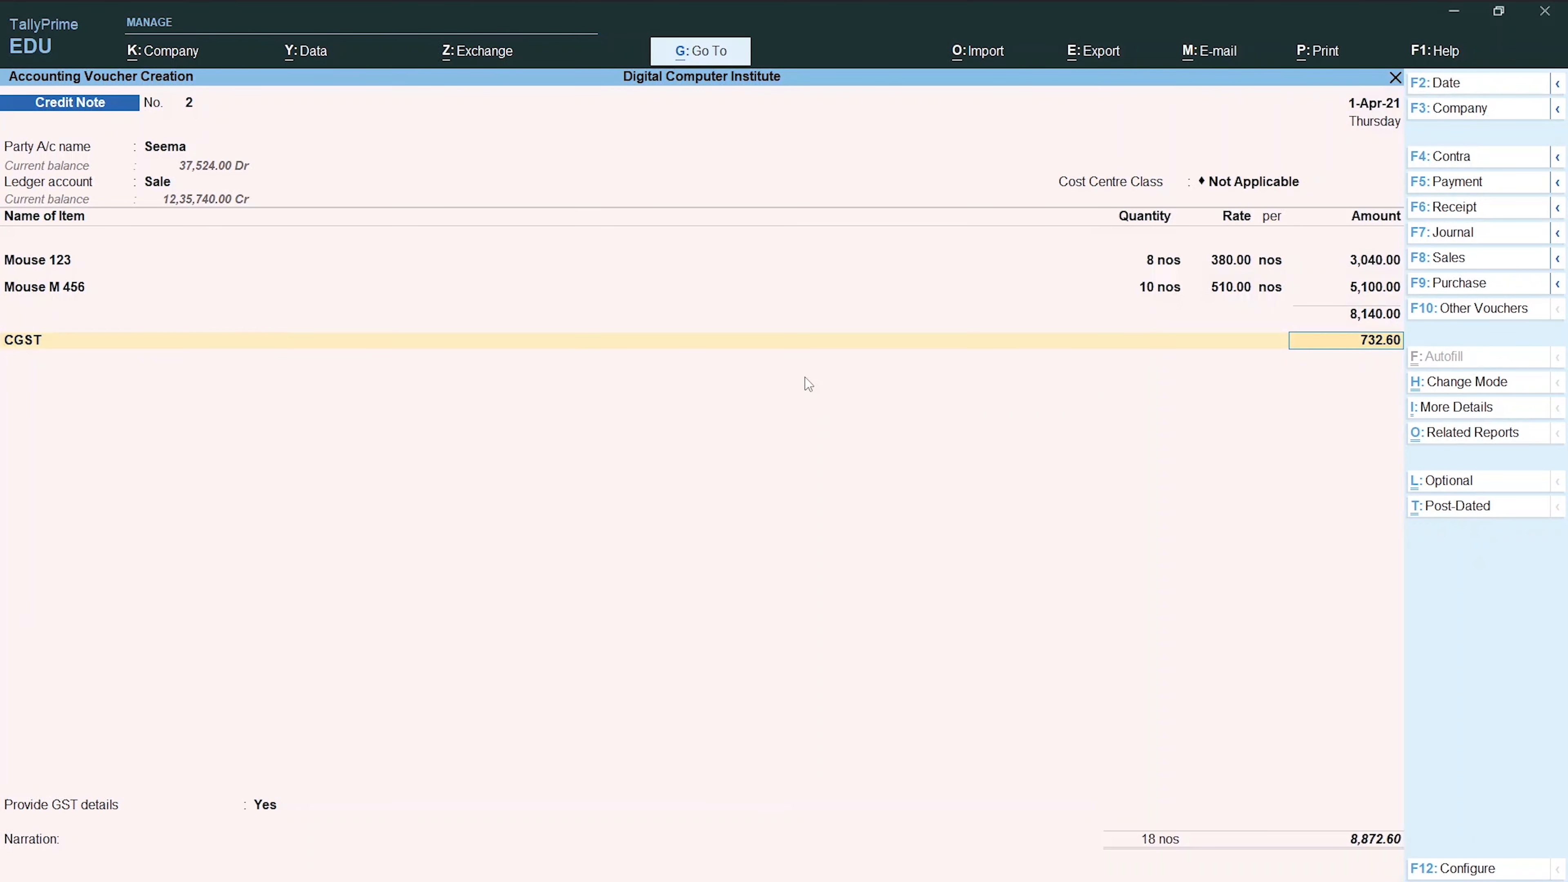
pyautogui.press('Return')
pyautogui.write('I')
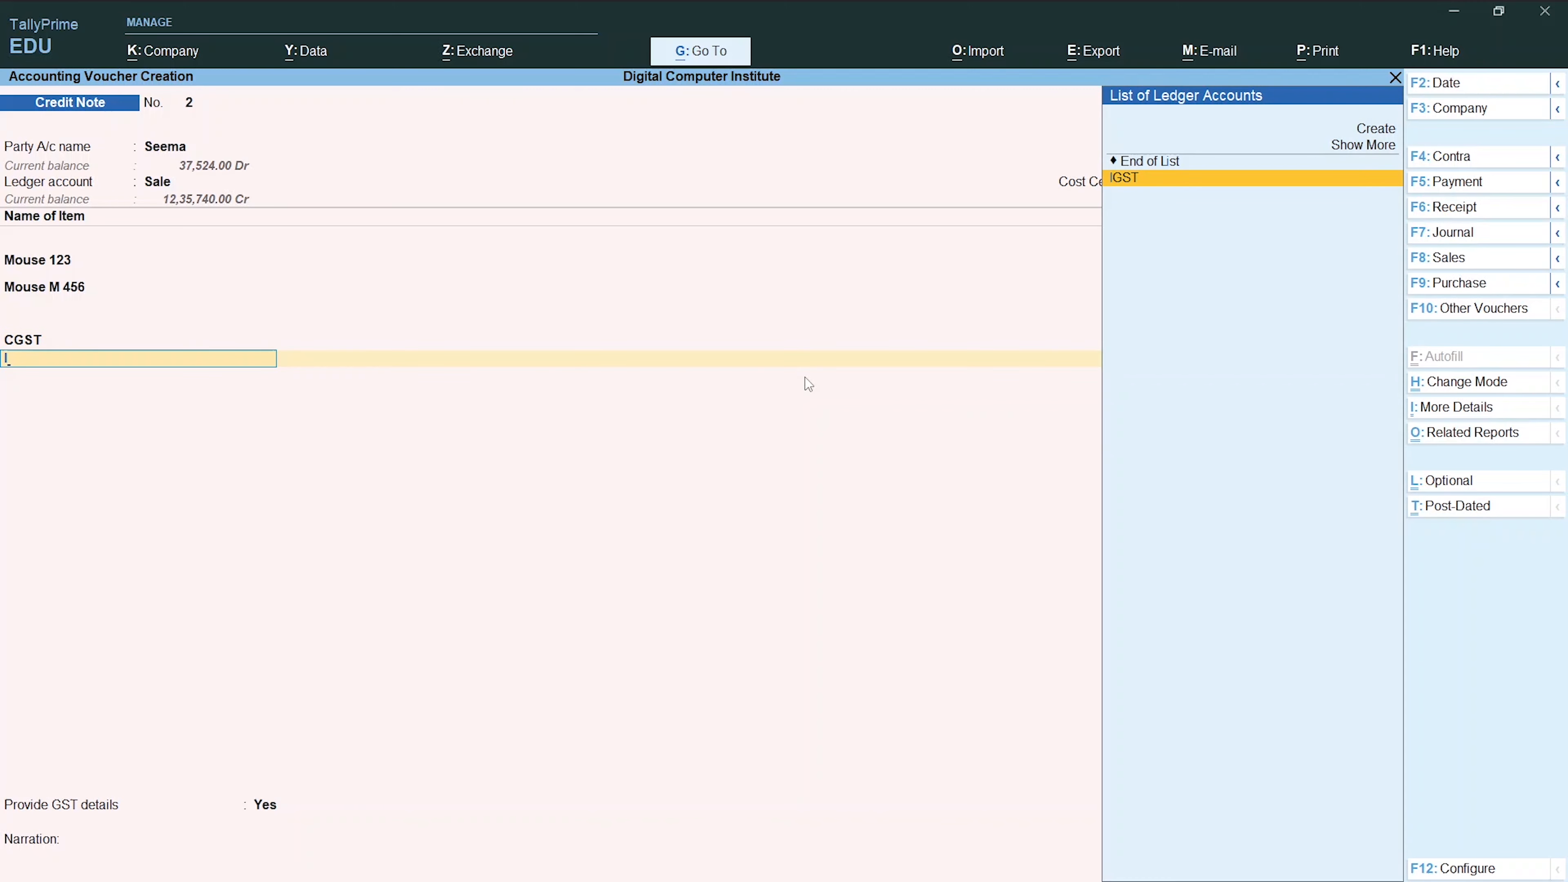
pyautogui.press('BackSpace')
pyautogui.write('S')
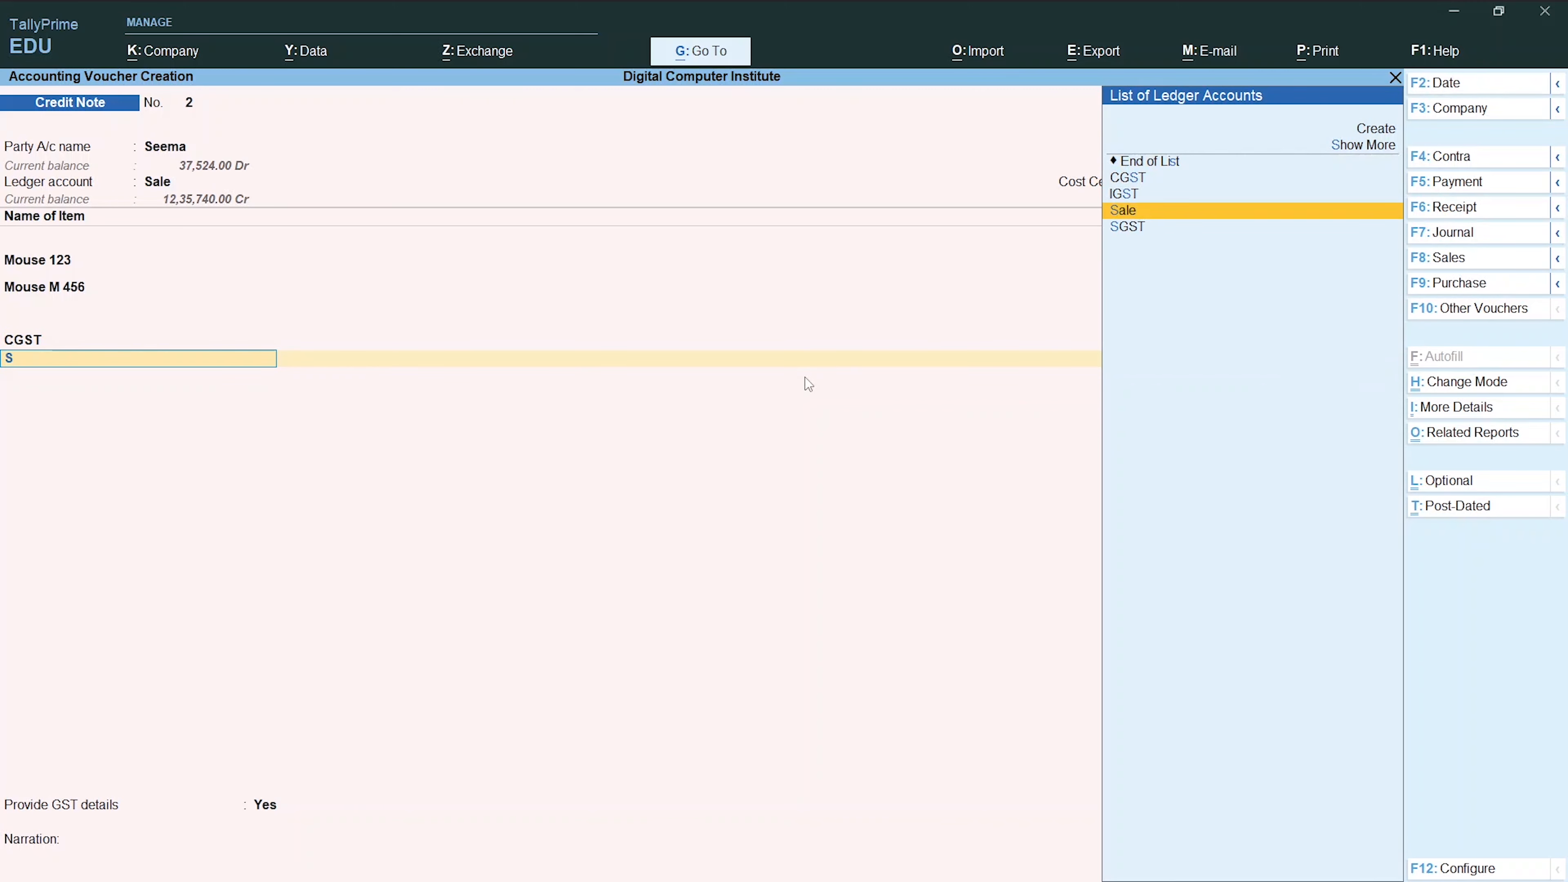
pyautogui.press('Down')
pyautogui.press('Return')
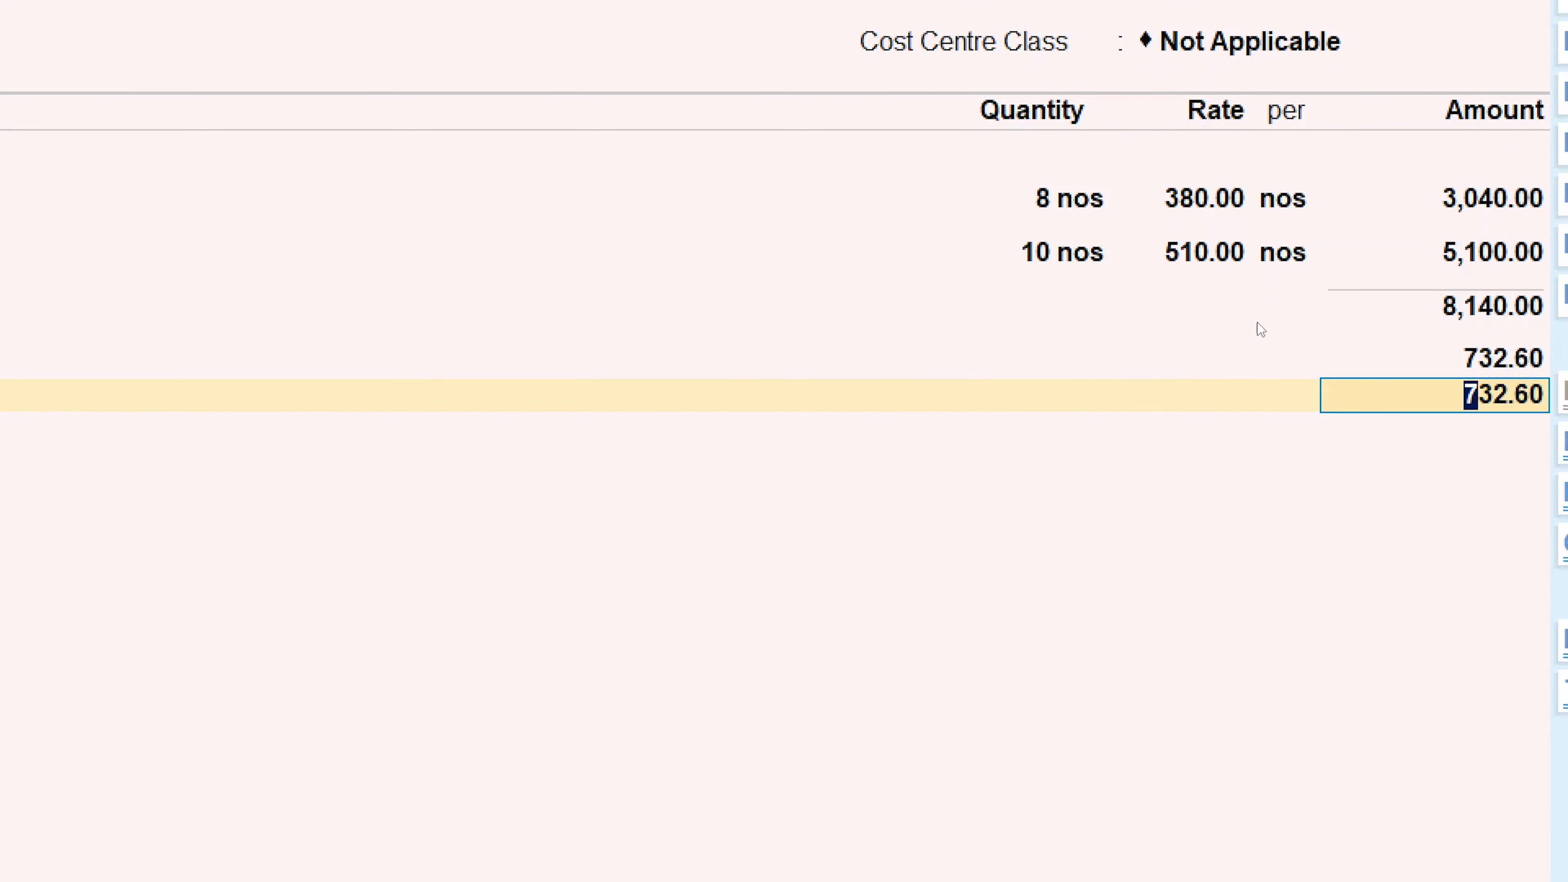
pyautogui.press('Return')
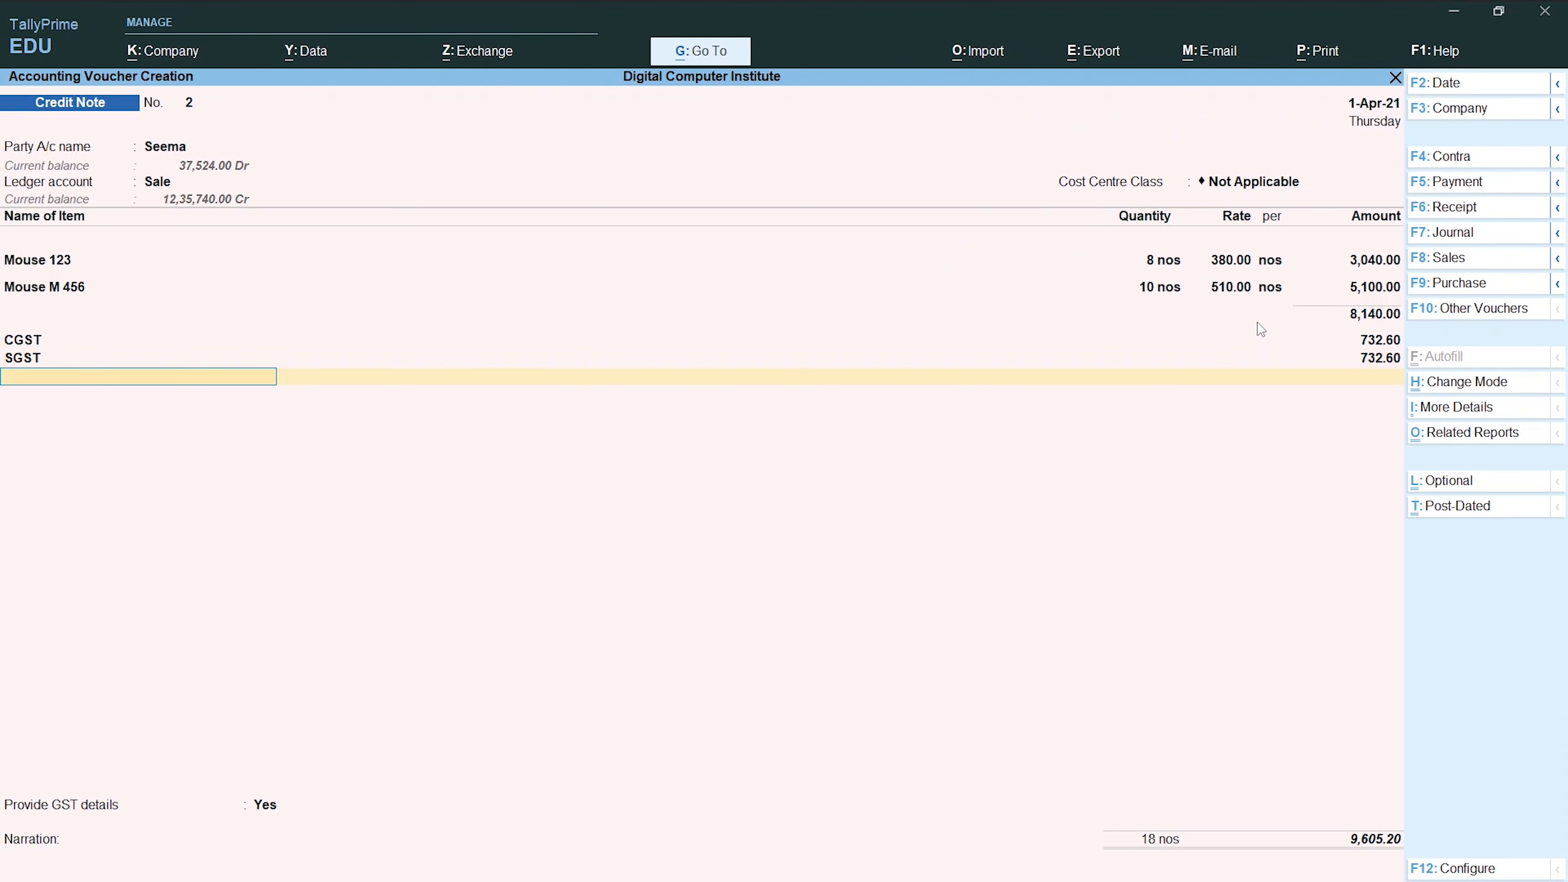
# Step: End the tax ledger list and set Provide GST details to No
pyautogui.press('Return')
pyautogui.press('Return')
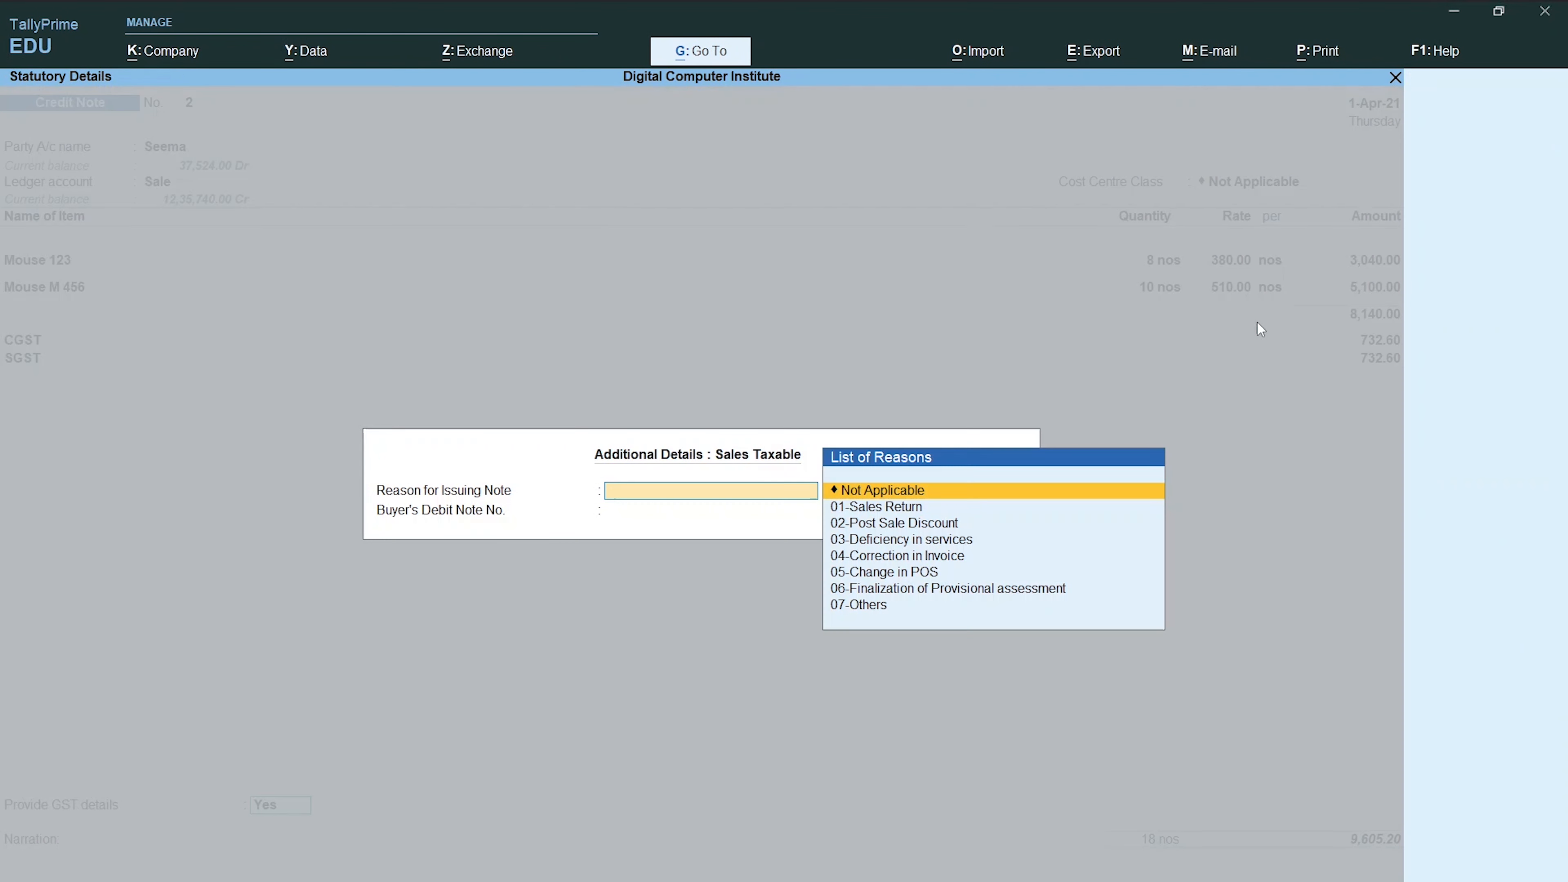
pyautogui.press('Escape')
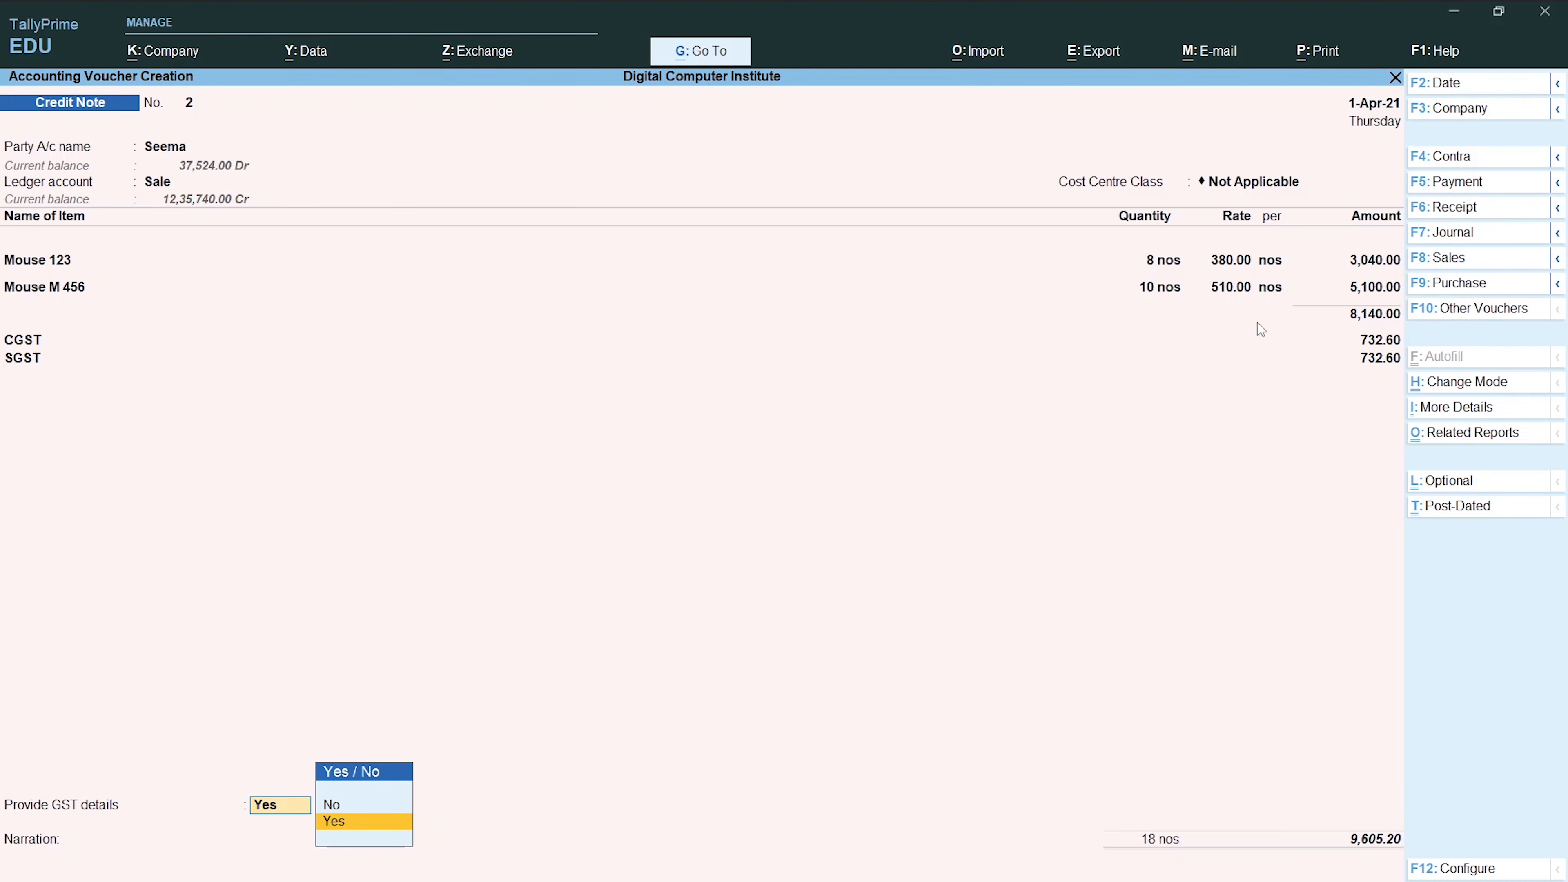
pyautogui.press('Up')
pyautogui.press('Return')
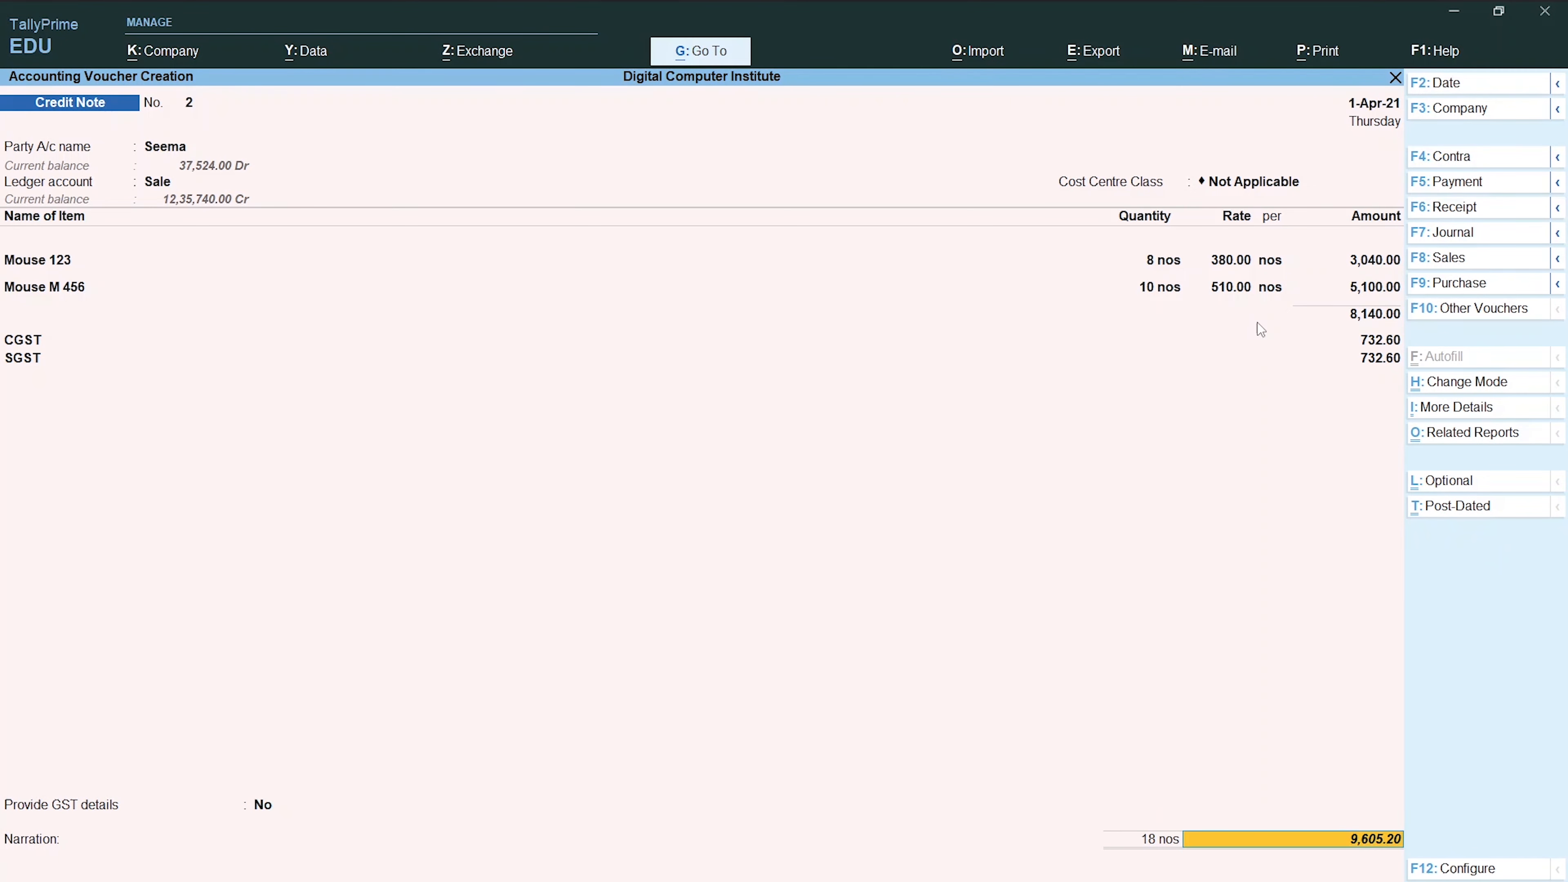
# Step: Allocate the credit against the customer's pending bill and save the credit note without a narration
pyautogui.press('Return')
pyautogui.press('Return')
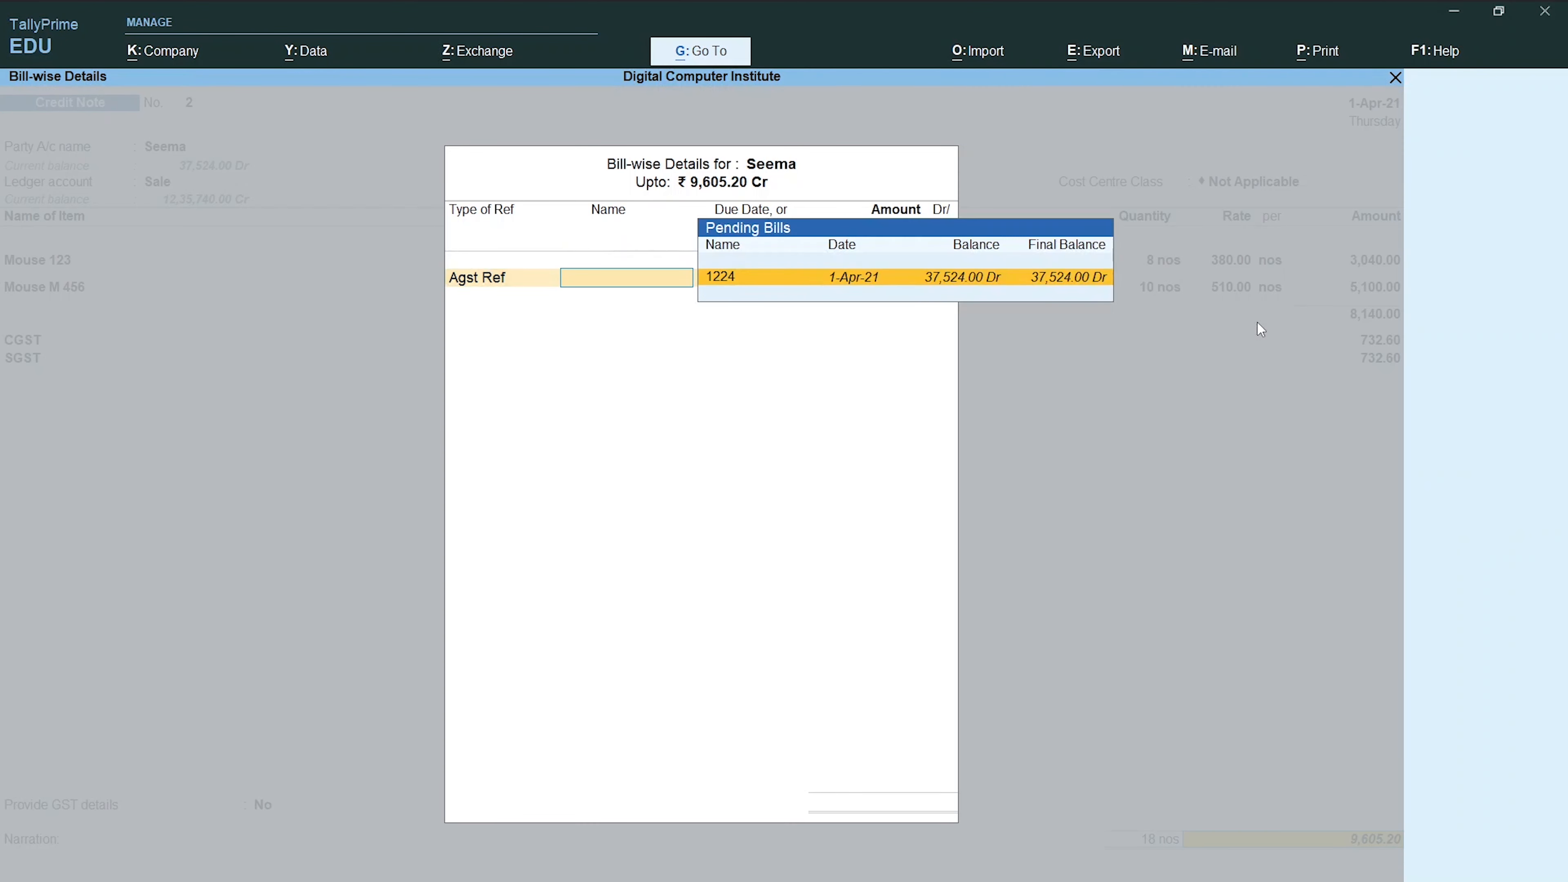
pyautogui.press('Return')
pyautogui.press('Return')
pyautogui.press('Return')
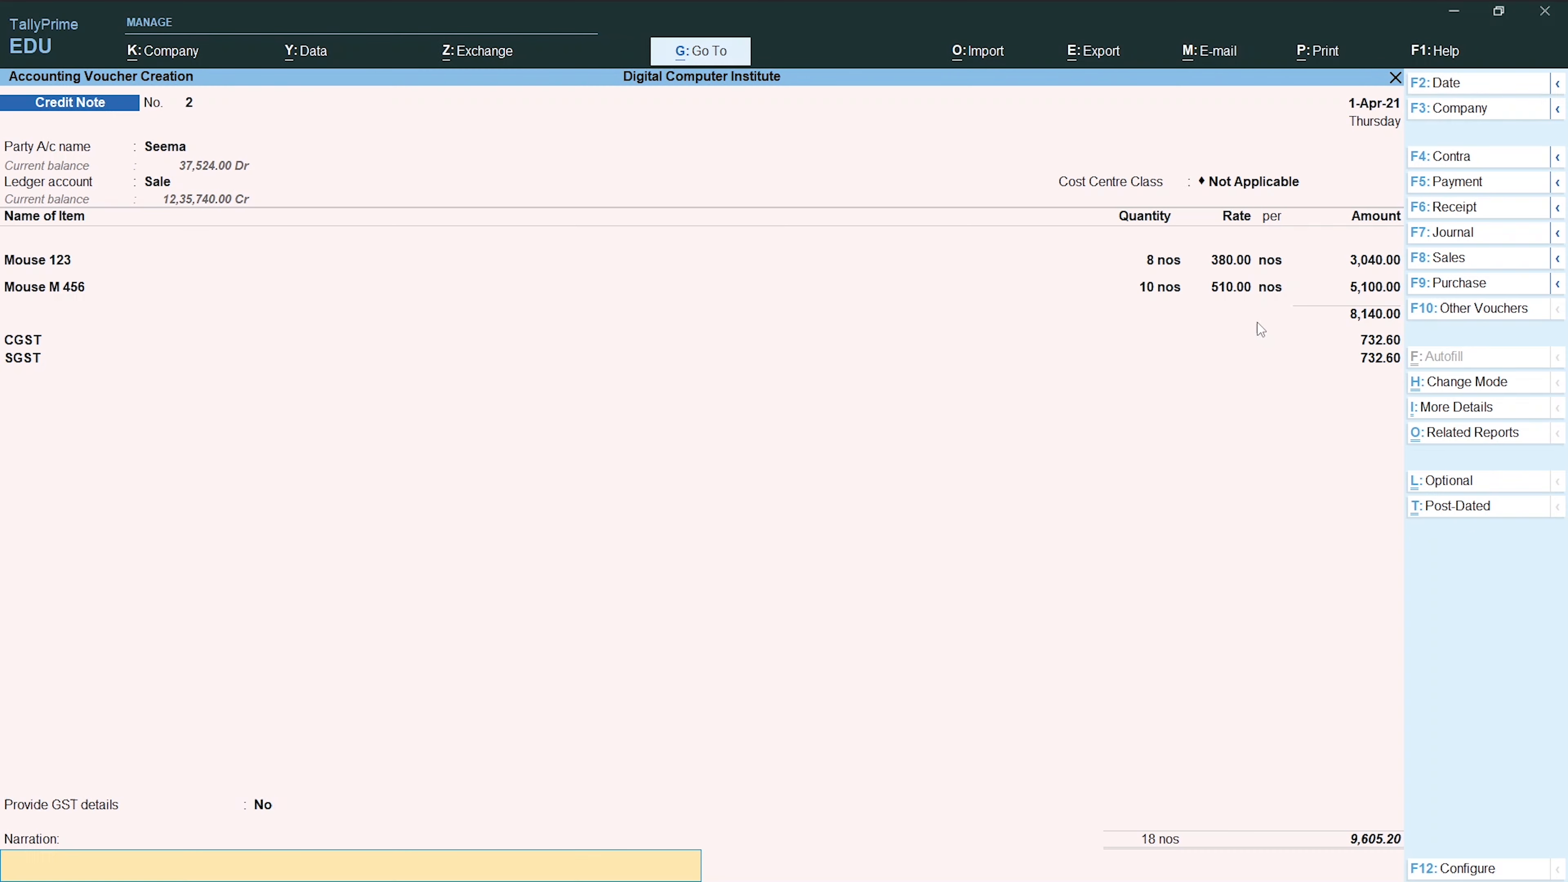
pyautogui.press('Return')
pyautogui.press('Return')
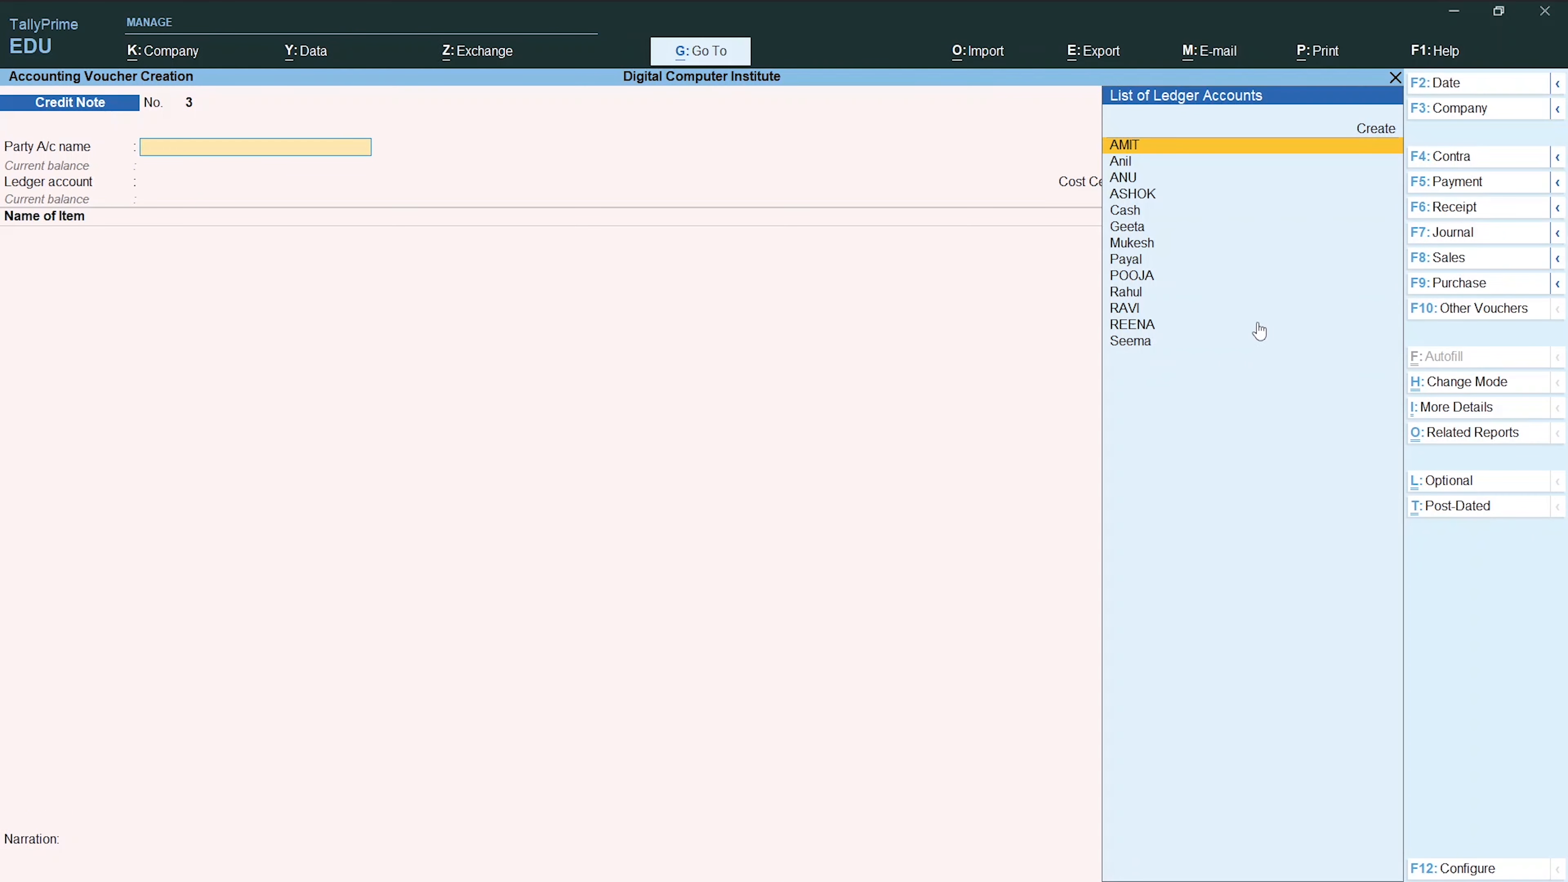
# Step: Switch to the Word document and change "to" to "from" before the customer's name in entry 11
pyautogui.hotkey('alt', 'Tab')
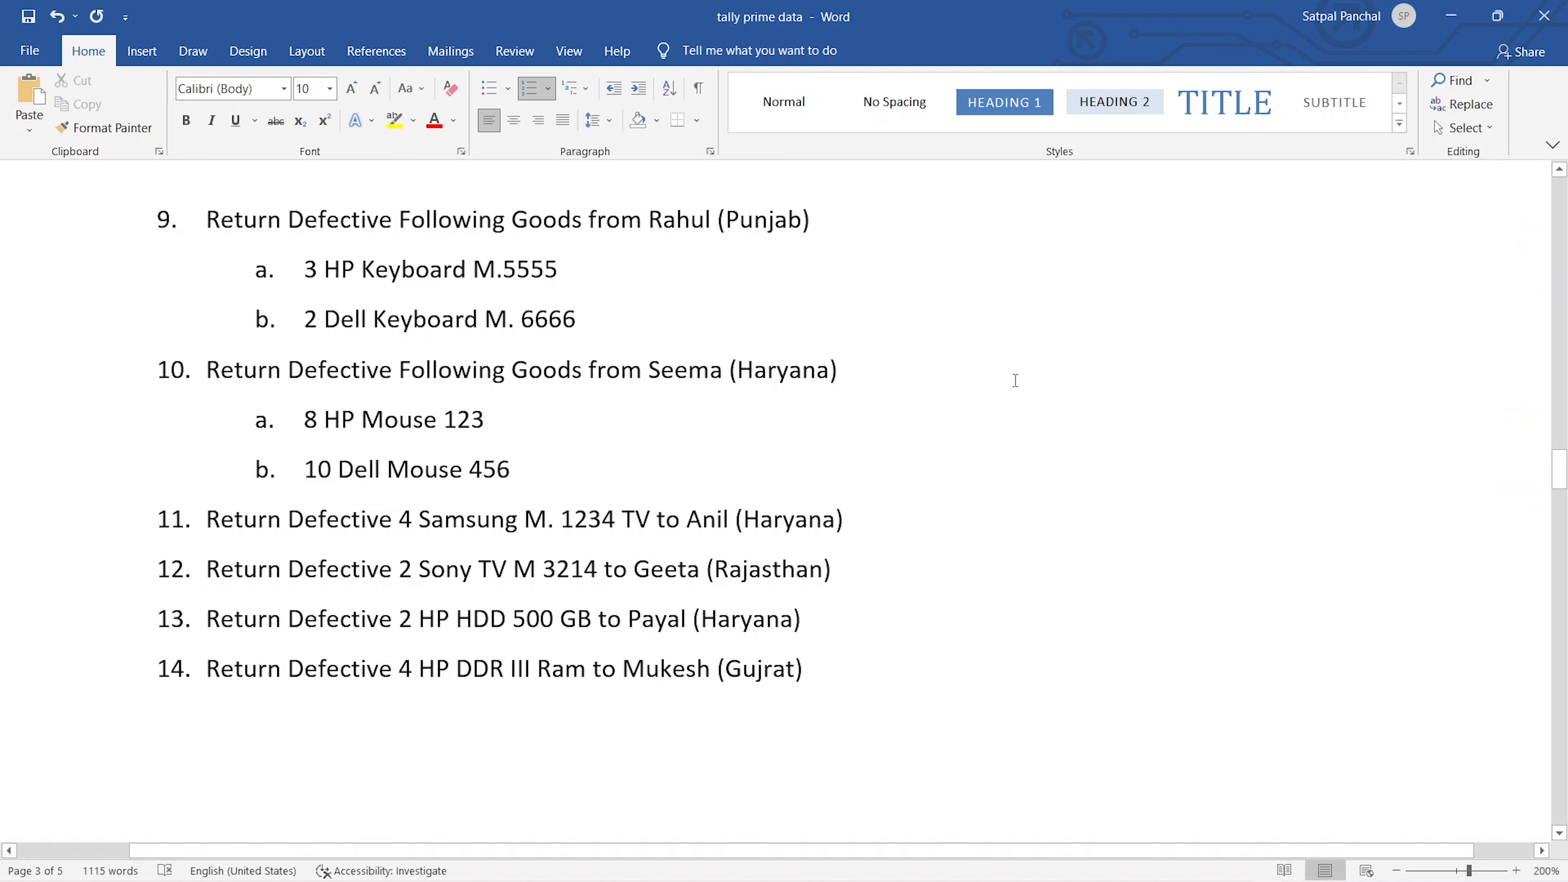
pyautogui.scroll(-1, 770, 360)
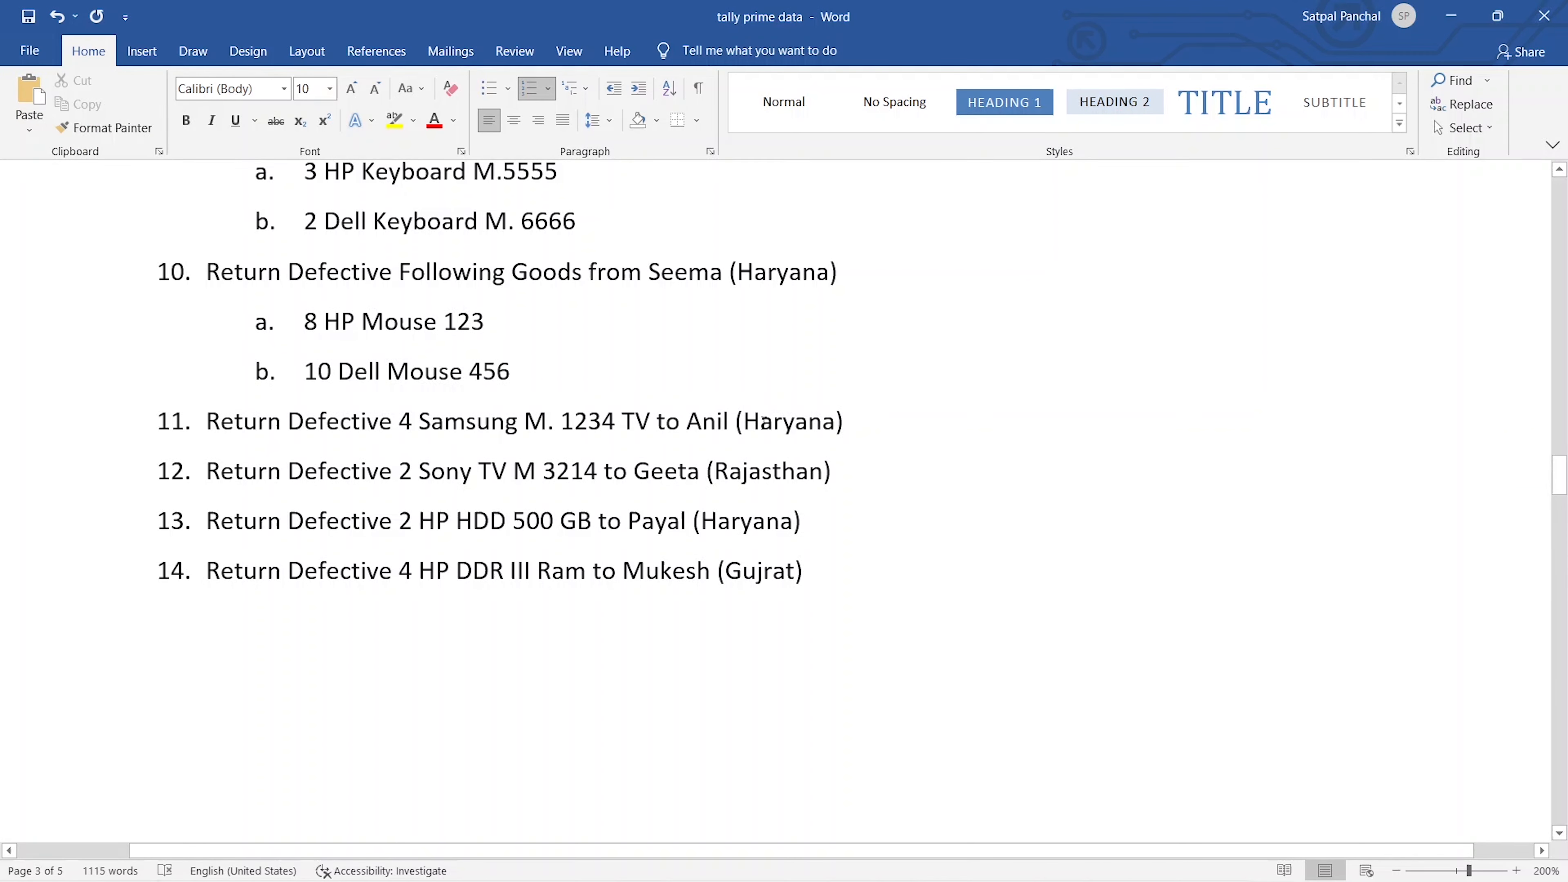
pyautogui.click(676, 420)
pyautogui.press('BackSpace')
pyautogui.press('BackSpace')
pyautogui.write('from')
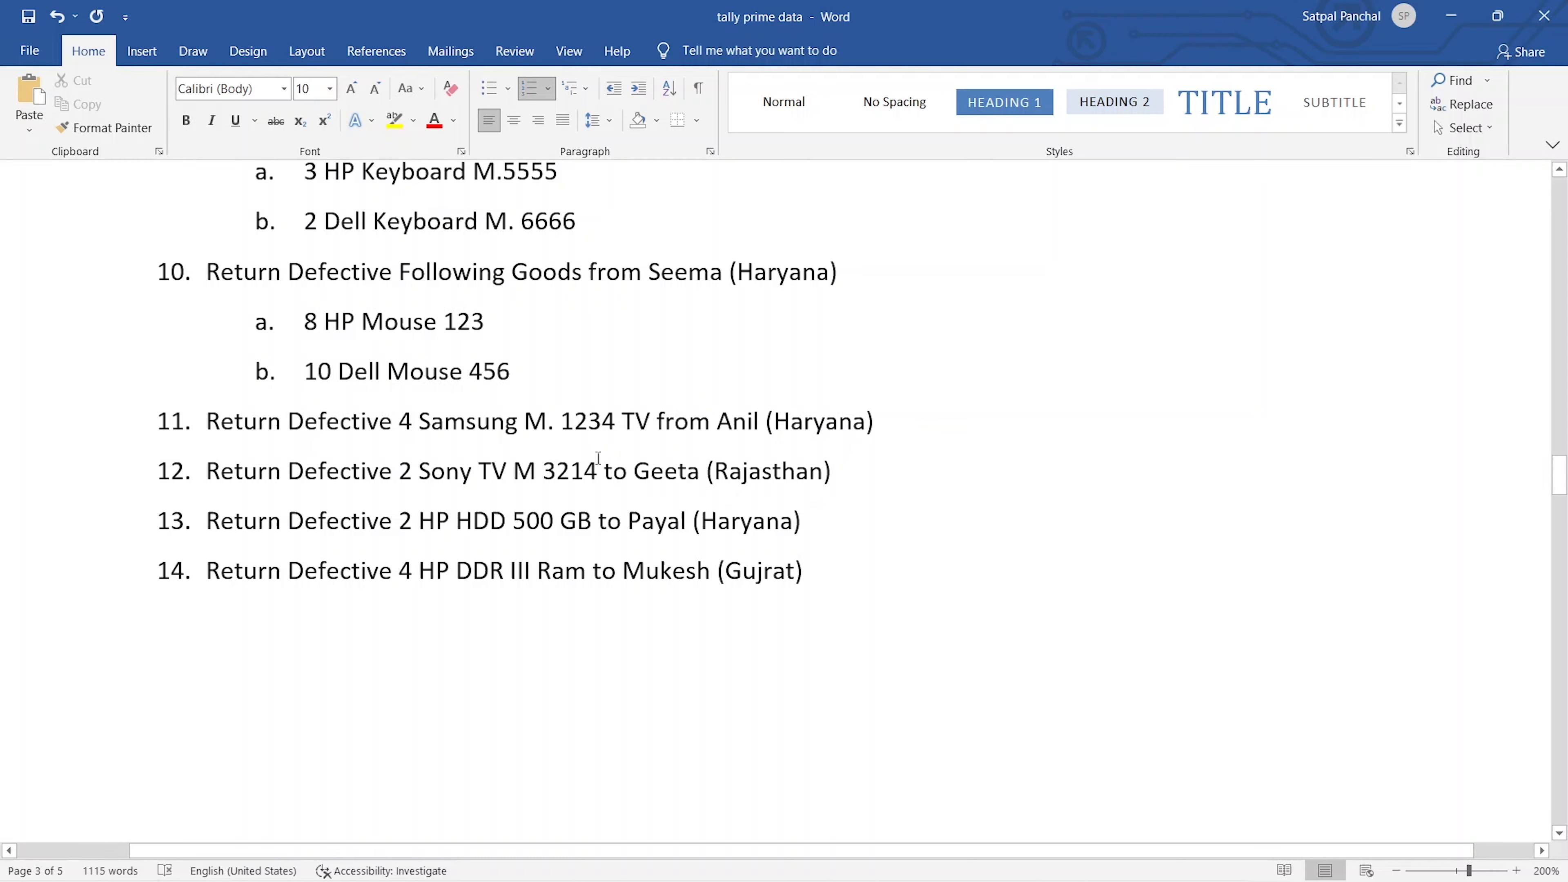
# Step: Switch back to TallyPrime and select the customer of entry 11 as the party account of the new credit note
pyautogui.hotkey('alt', 'Tab')
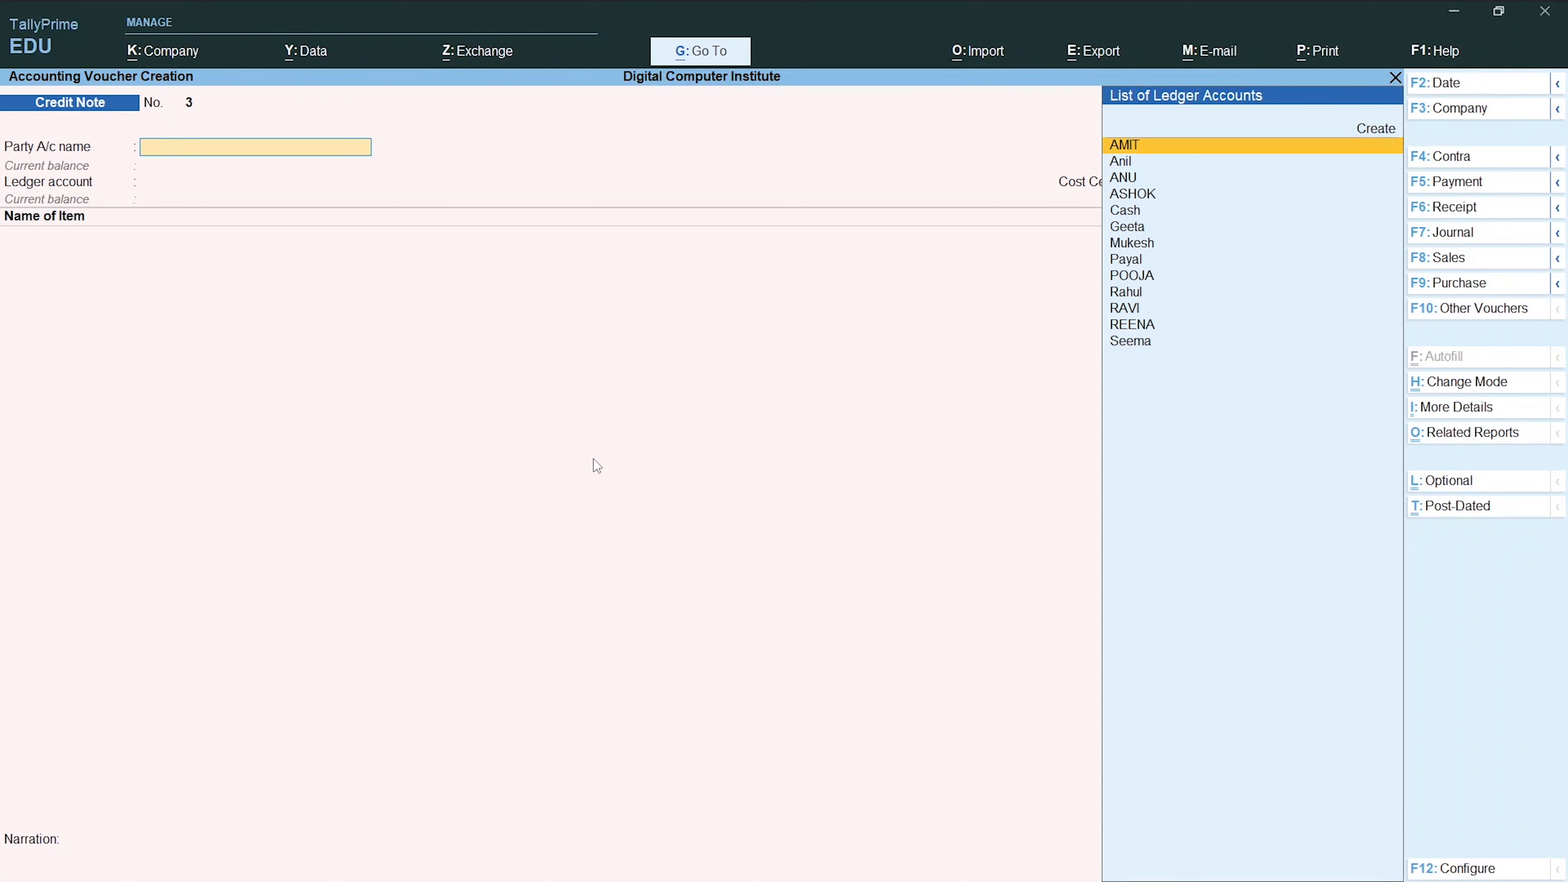
pyautogui.write('A')
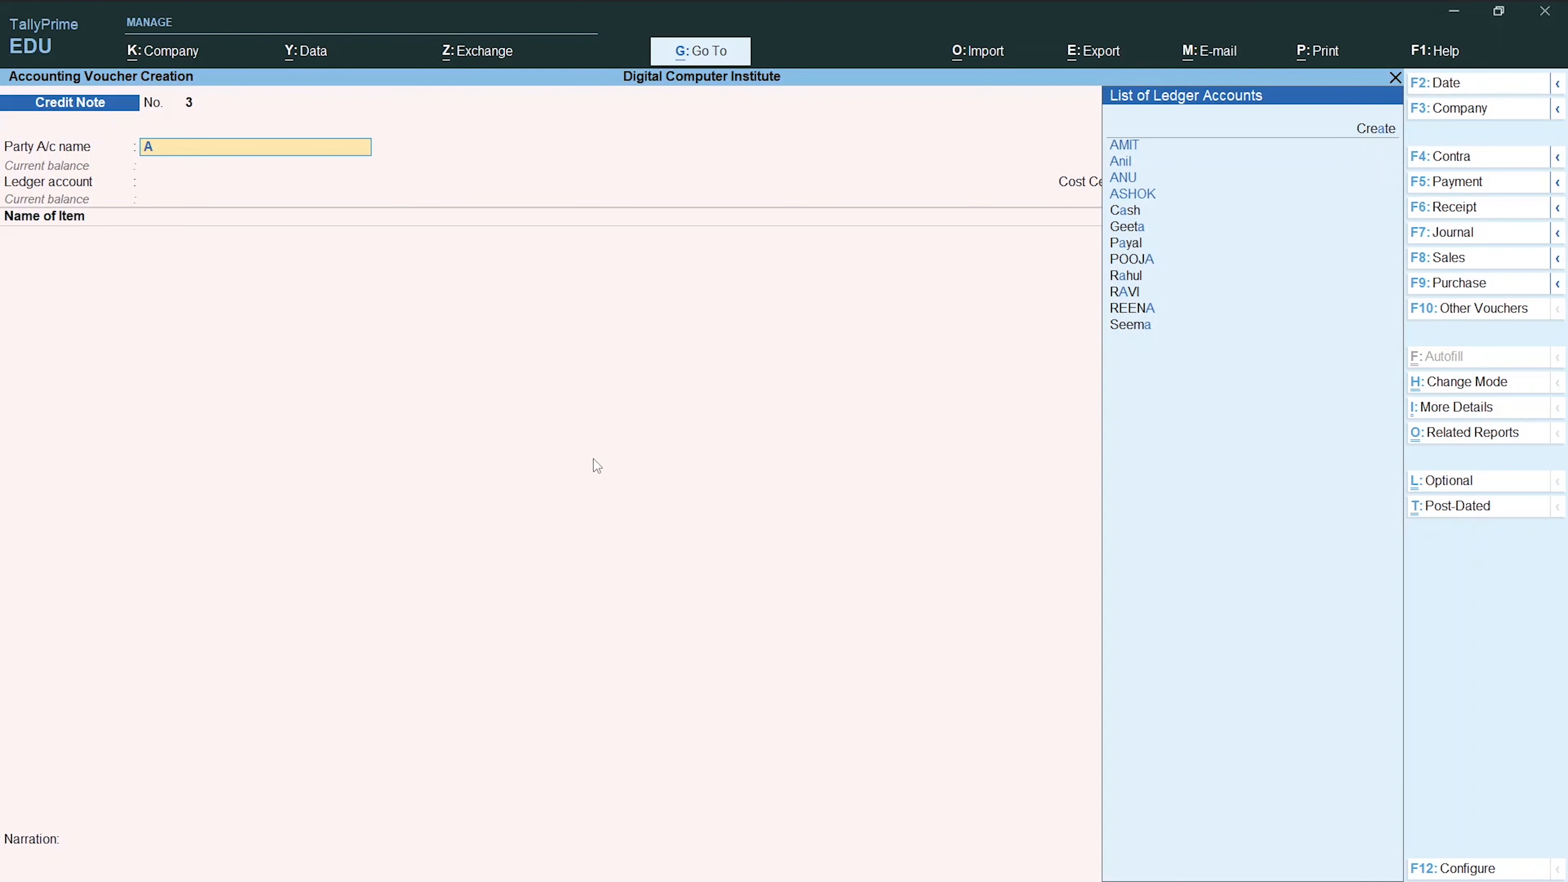
pyautogui.write('n')
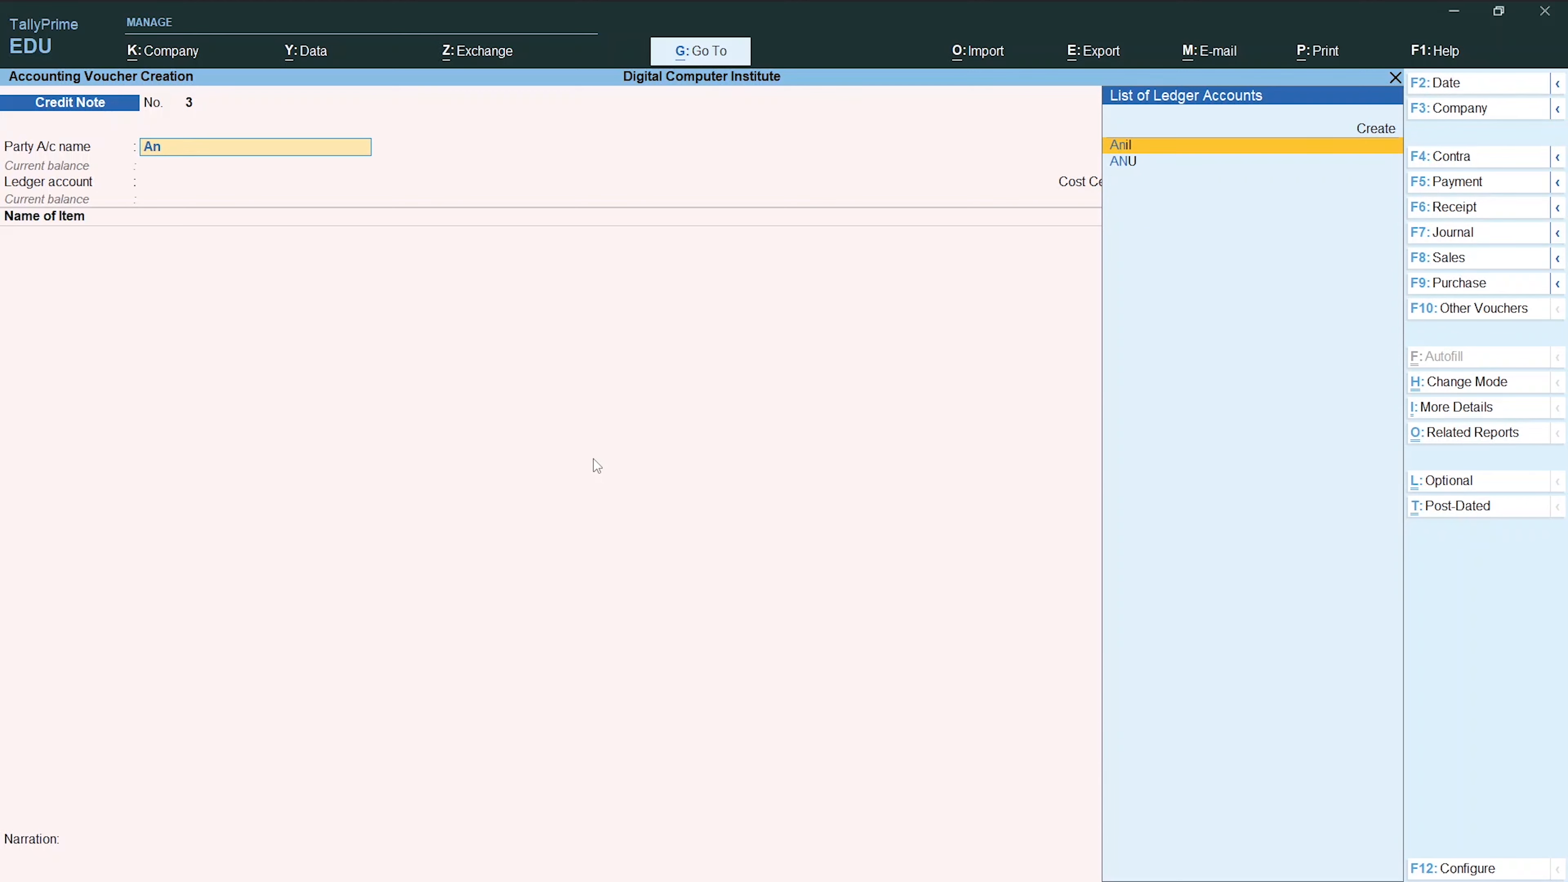
pyautogui.press('Return')
# Step: Leave the receipt and original invoice details blank, accept the party details for Haryana, and keep Sale as the ledger account
pyautogui.press('Return')
pyautogui.press('Return')
pyautogui.press('Return')
pyautogui.press('Return')
pyautogui.press('Return')
pyautogui.press('Return')
pyautogui.press('Return')
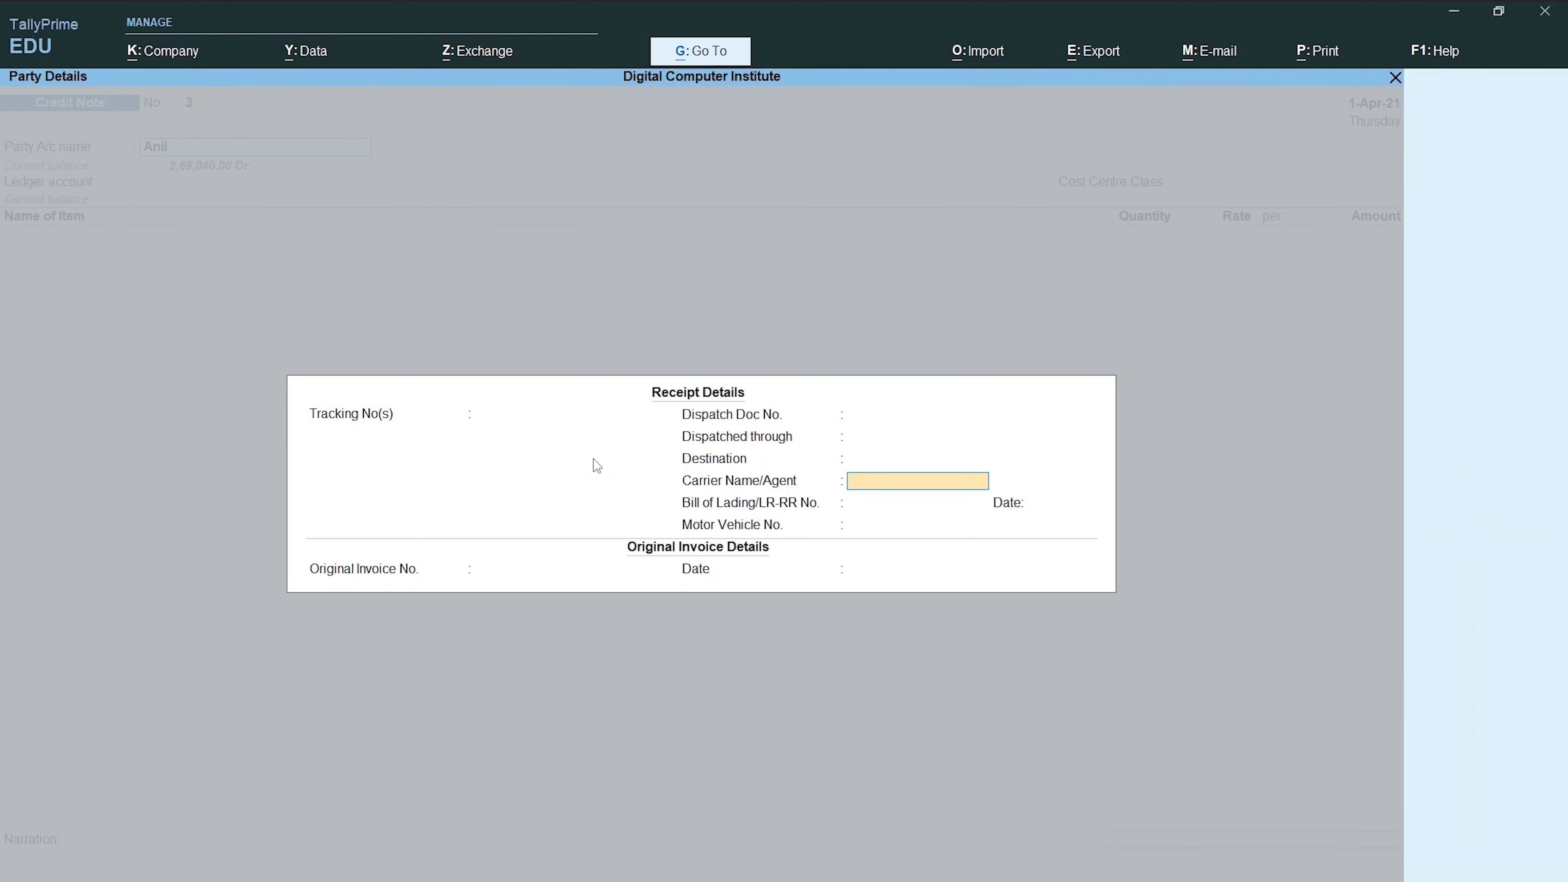
pyautogui.press('Return')
pyautogui.press('Return')
pyautogui.press('Return')
pyautogui.press('Return')
pyautogui.press('Return')
pyautogui.press('Return')
pyautogui.press('Return')
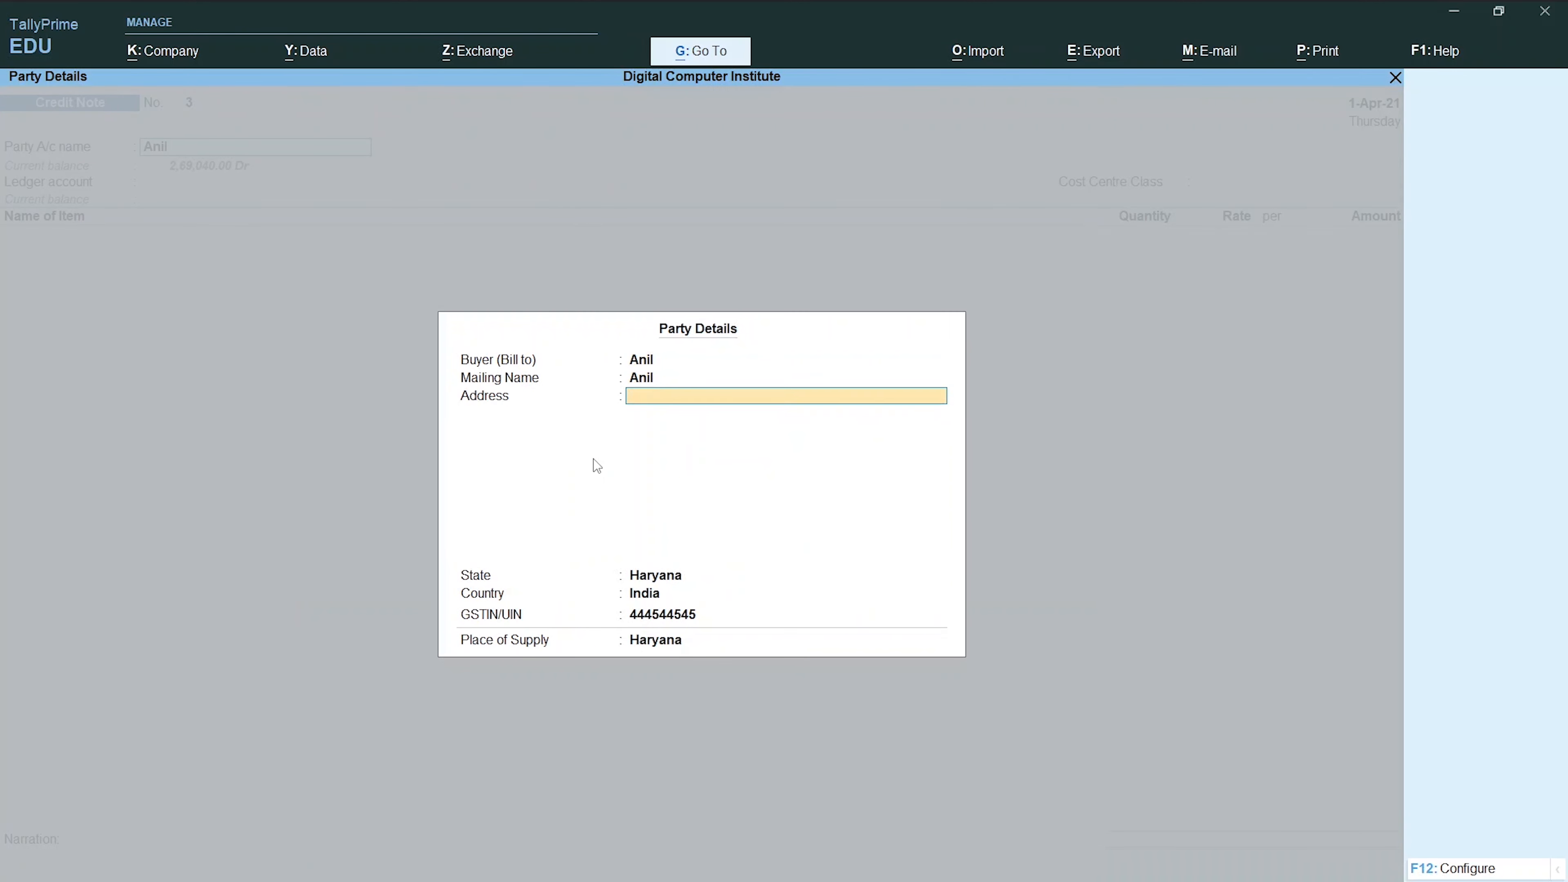
pyautogui.press('Return')
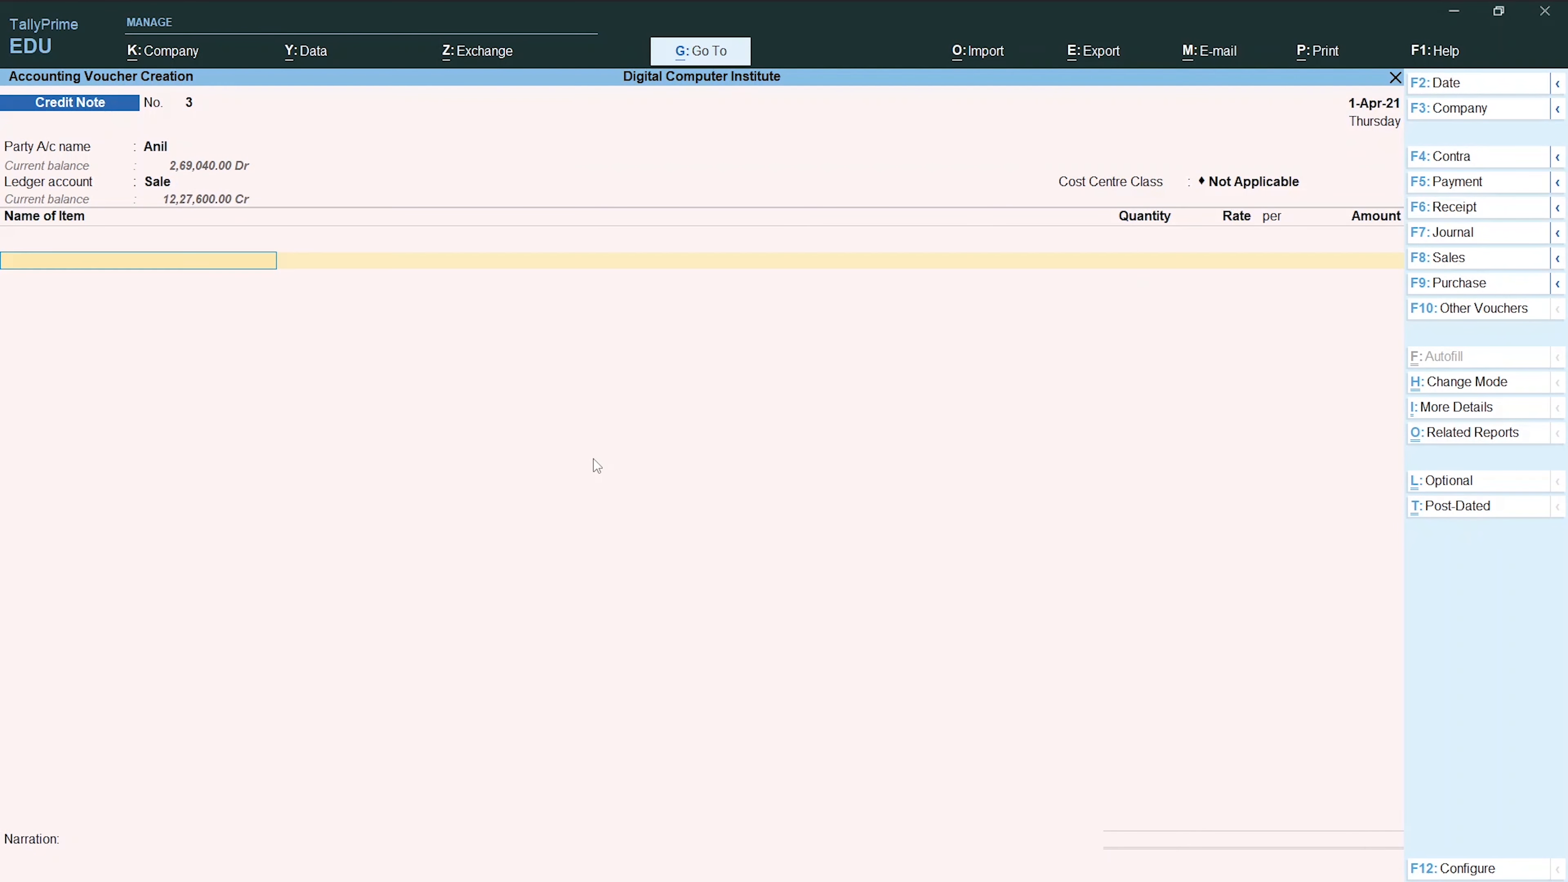
# Step: Check entry 11 in the Word document, enter Samsung Tv with quantity 4 nos at rate 19,000.00, and end the item list
pyautogui.write('sa')
pyautogui.press('Return')
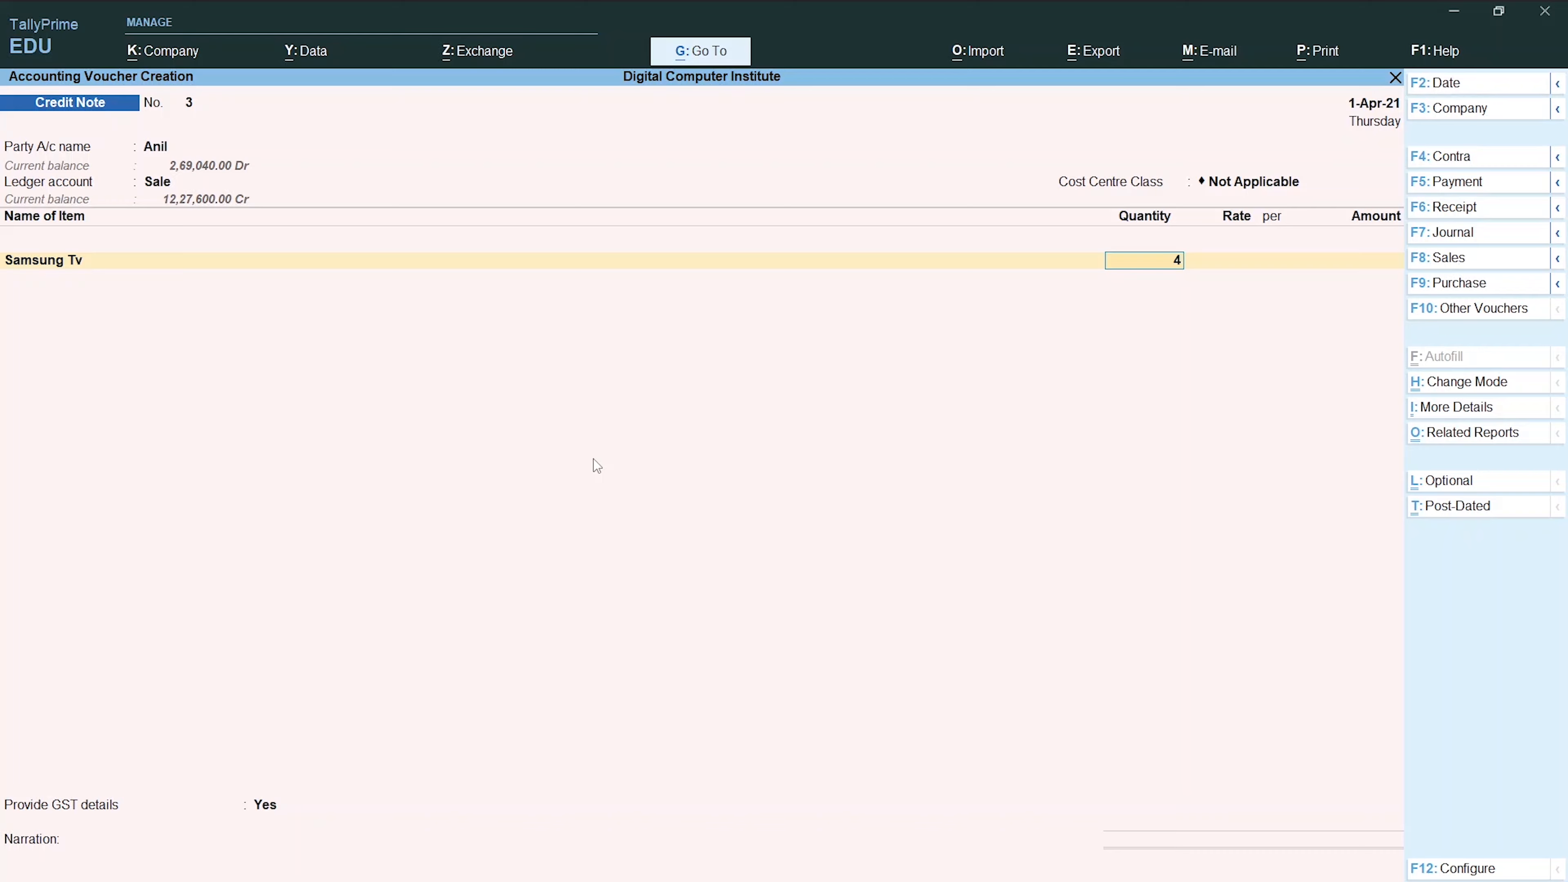
pyautogui.hotkey('alt', 'Tab')
pyautogui.hotkey('alt', 'Tab')
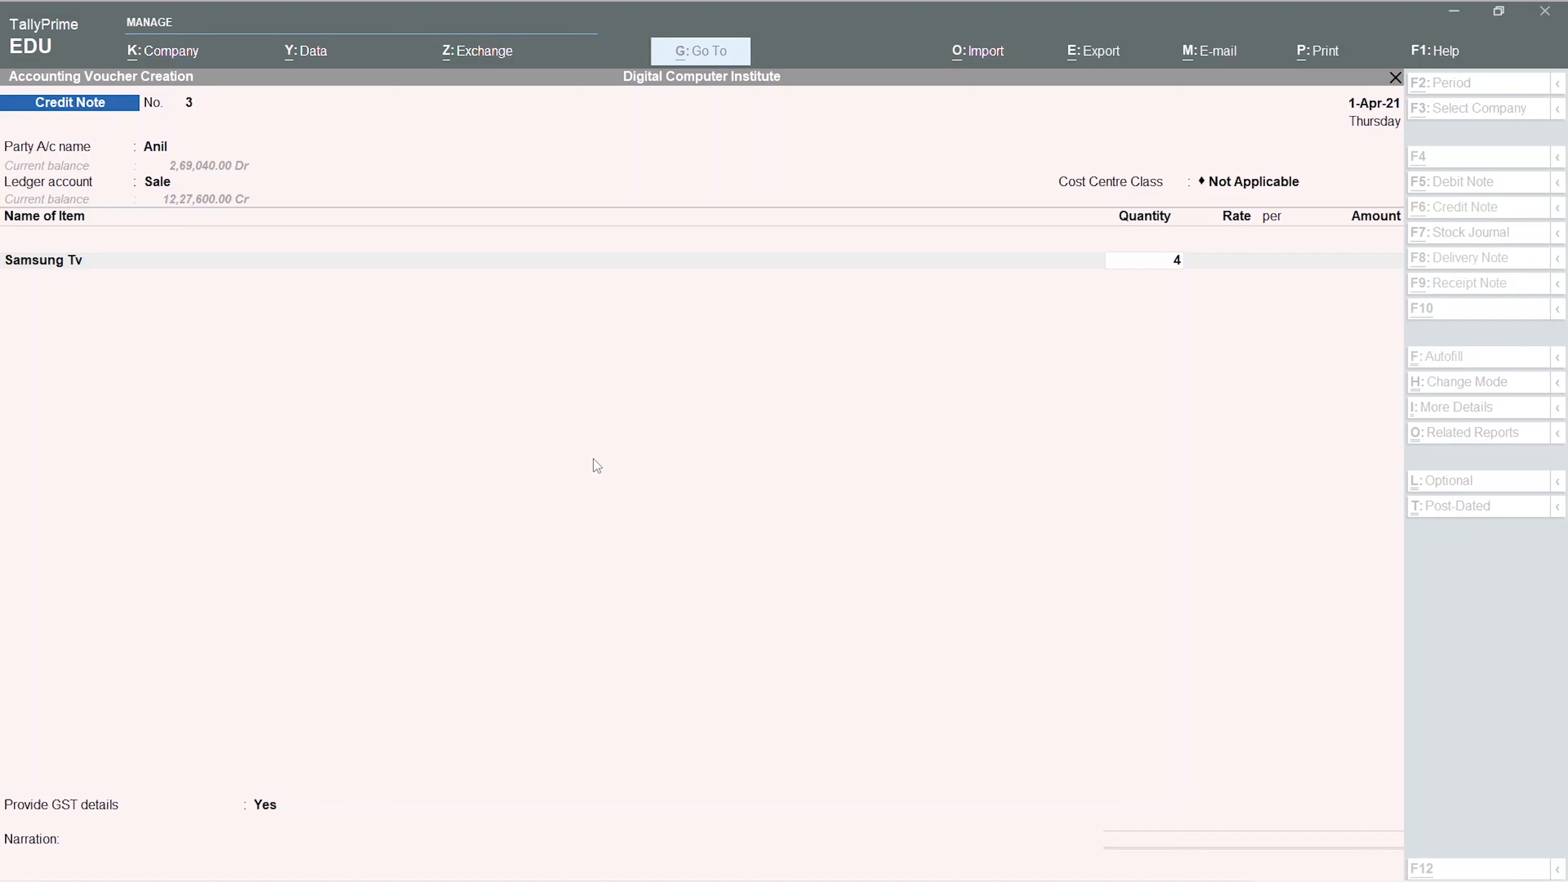
pyautogui.press('Return')
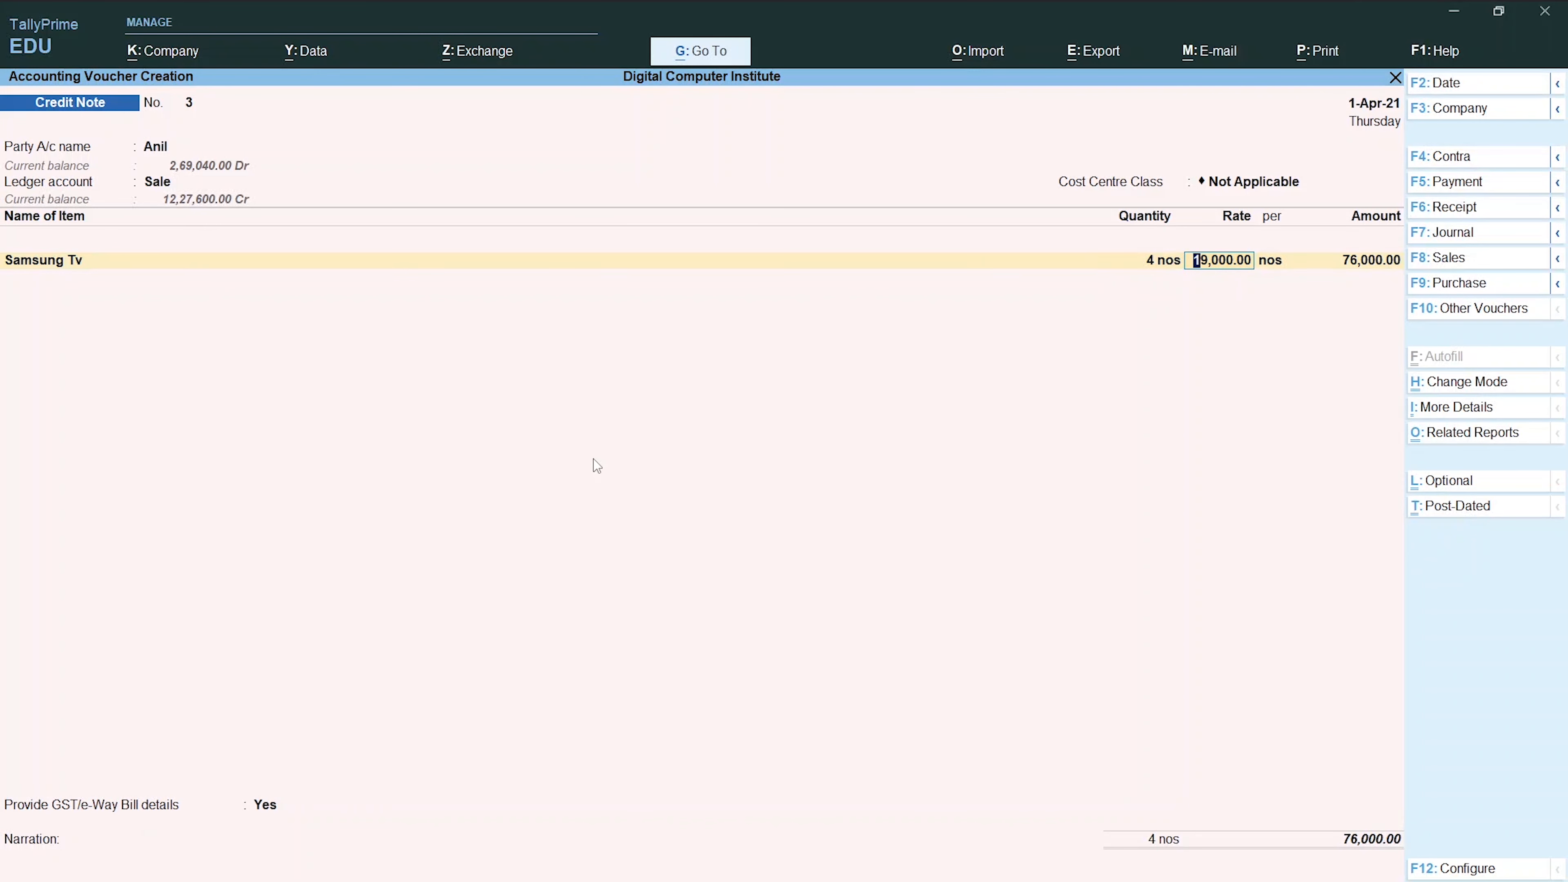
pyautogui.press('Return')
pyautogui.press('Return')
pyautogui.press('Return')
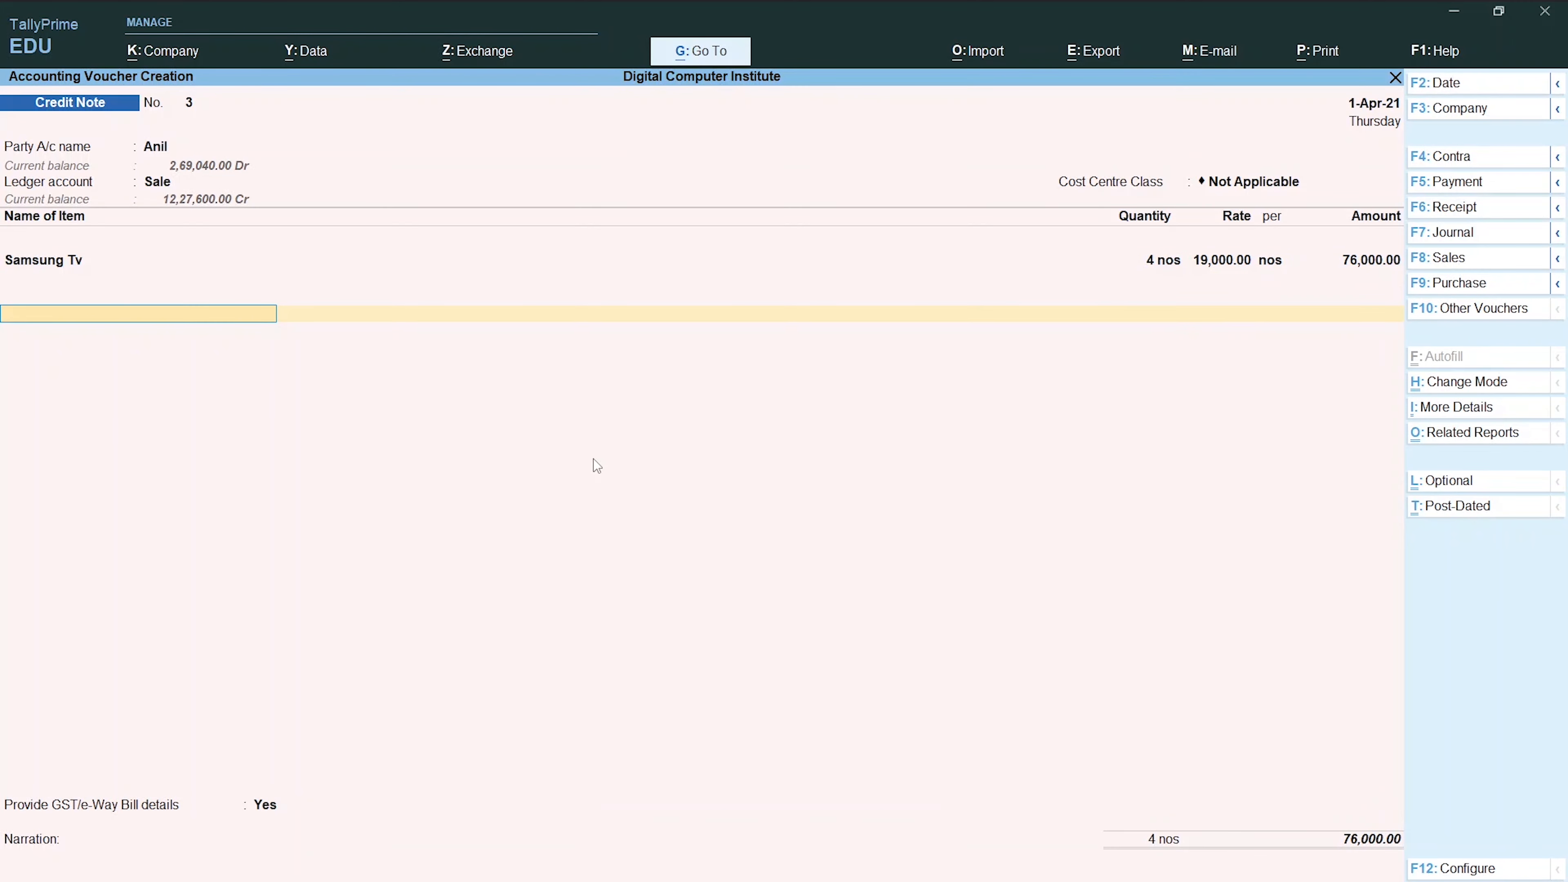
# Step: Check the customer's state for entry 11 in the Word document and add the CGST and SGST ledgers to the credit note
pyautogui.hotkey('alt', 'Tab')
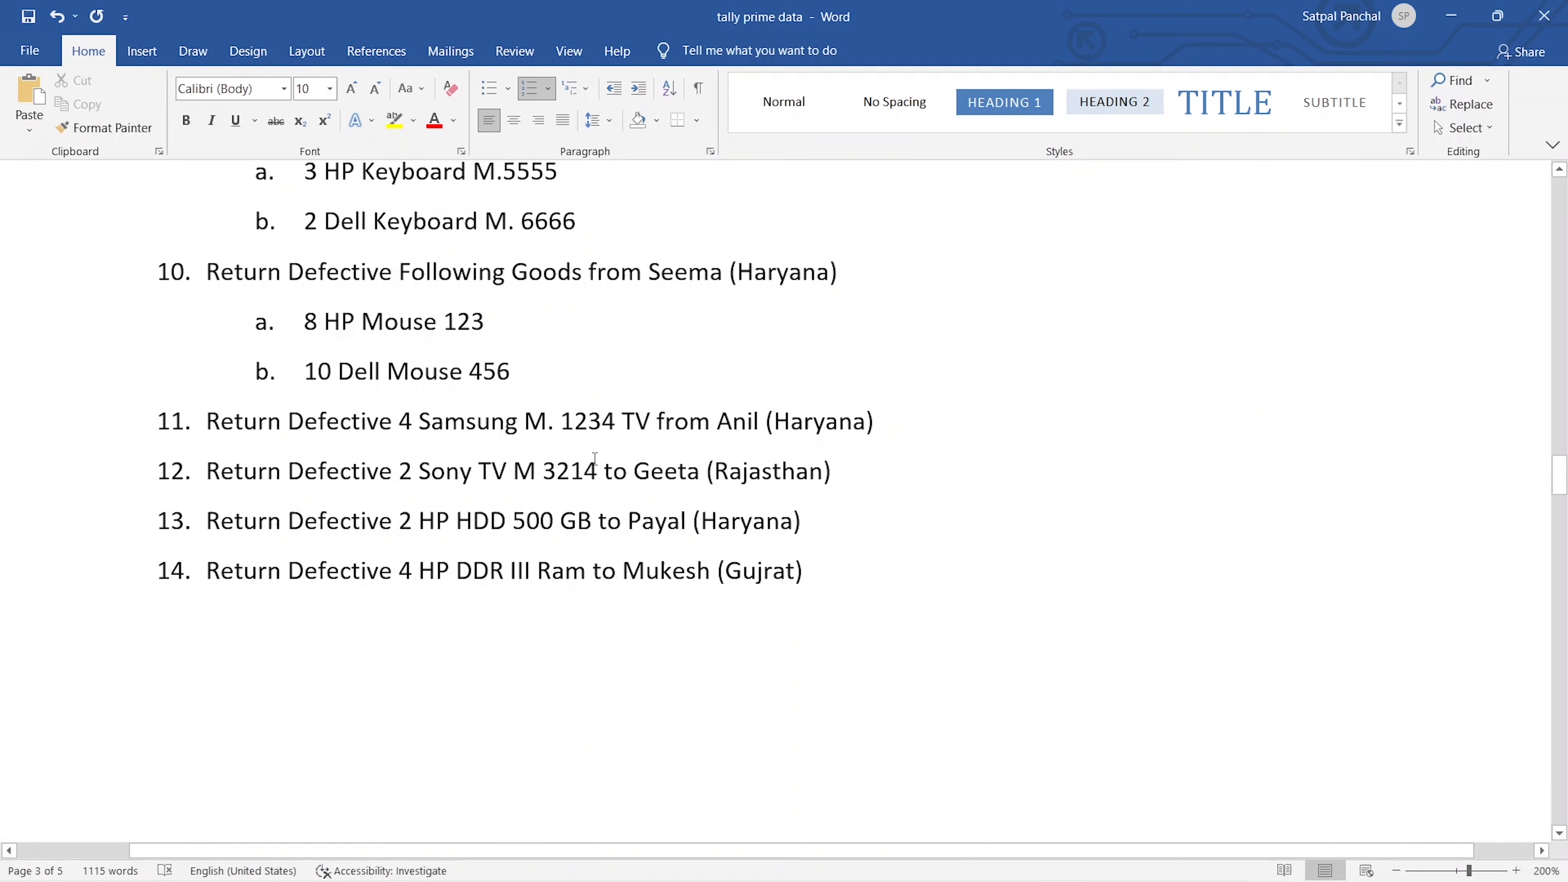
pyautogui.hotkey('alt', 'Tab')
pyautogui.write('C')
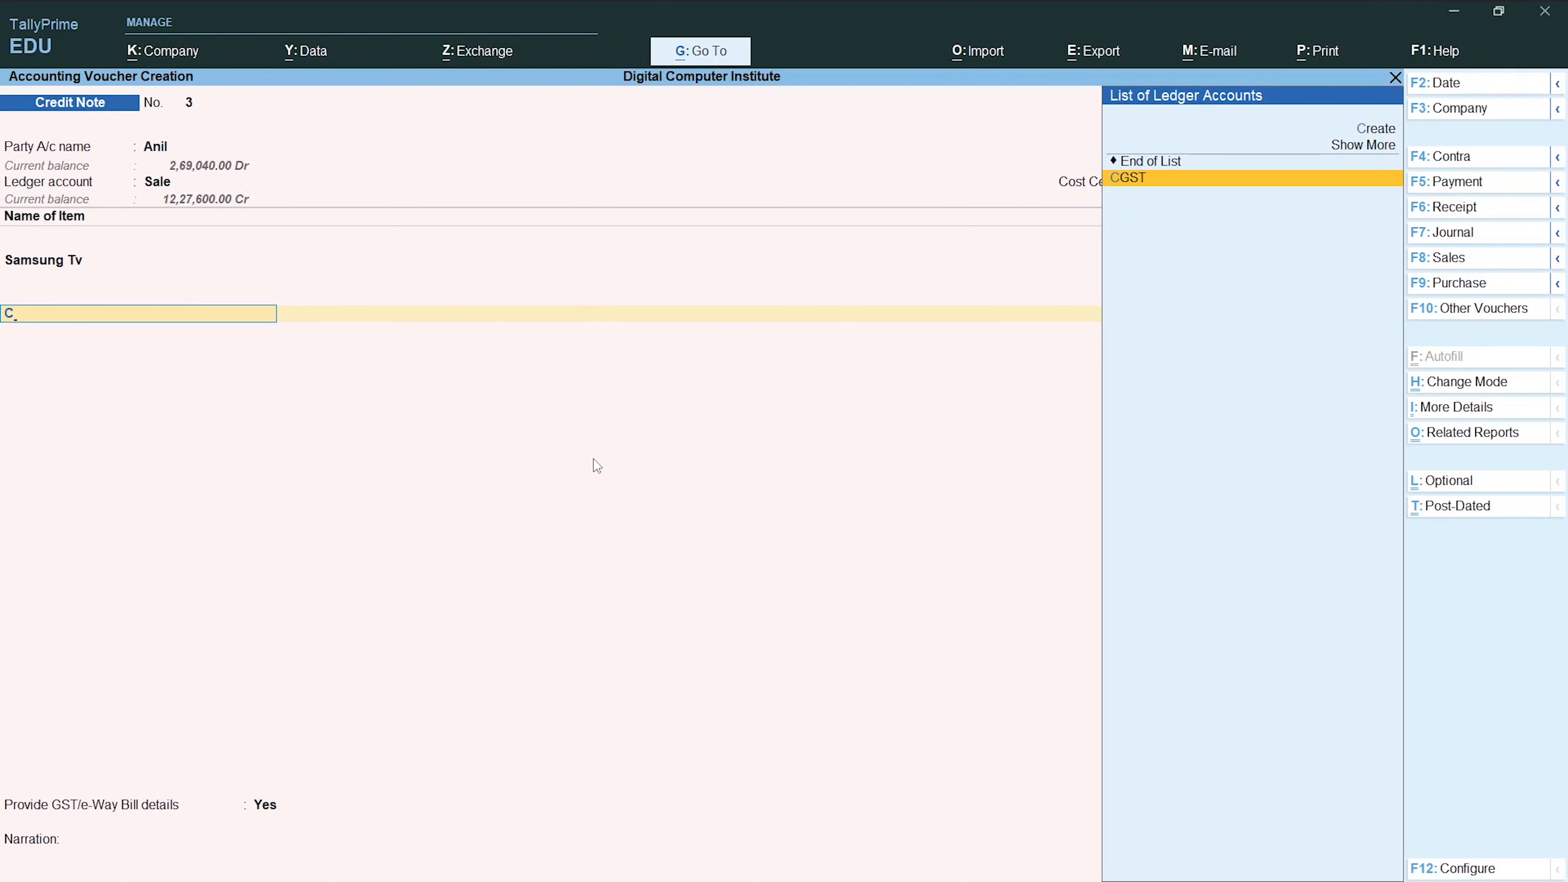
pyautogui.press('Return')
pyautogui.press('Return')
pyautogui.write('S')
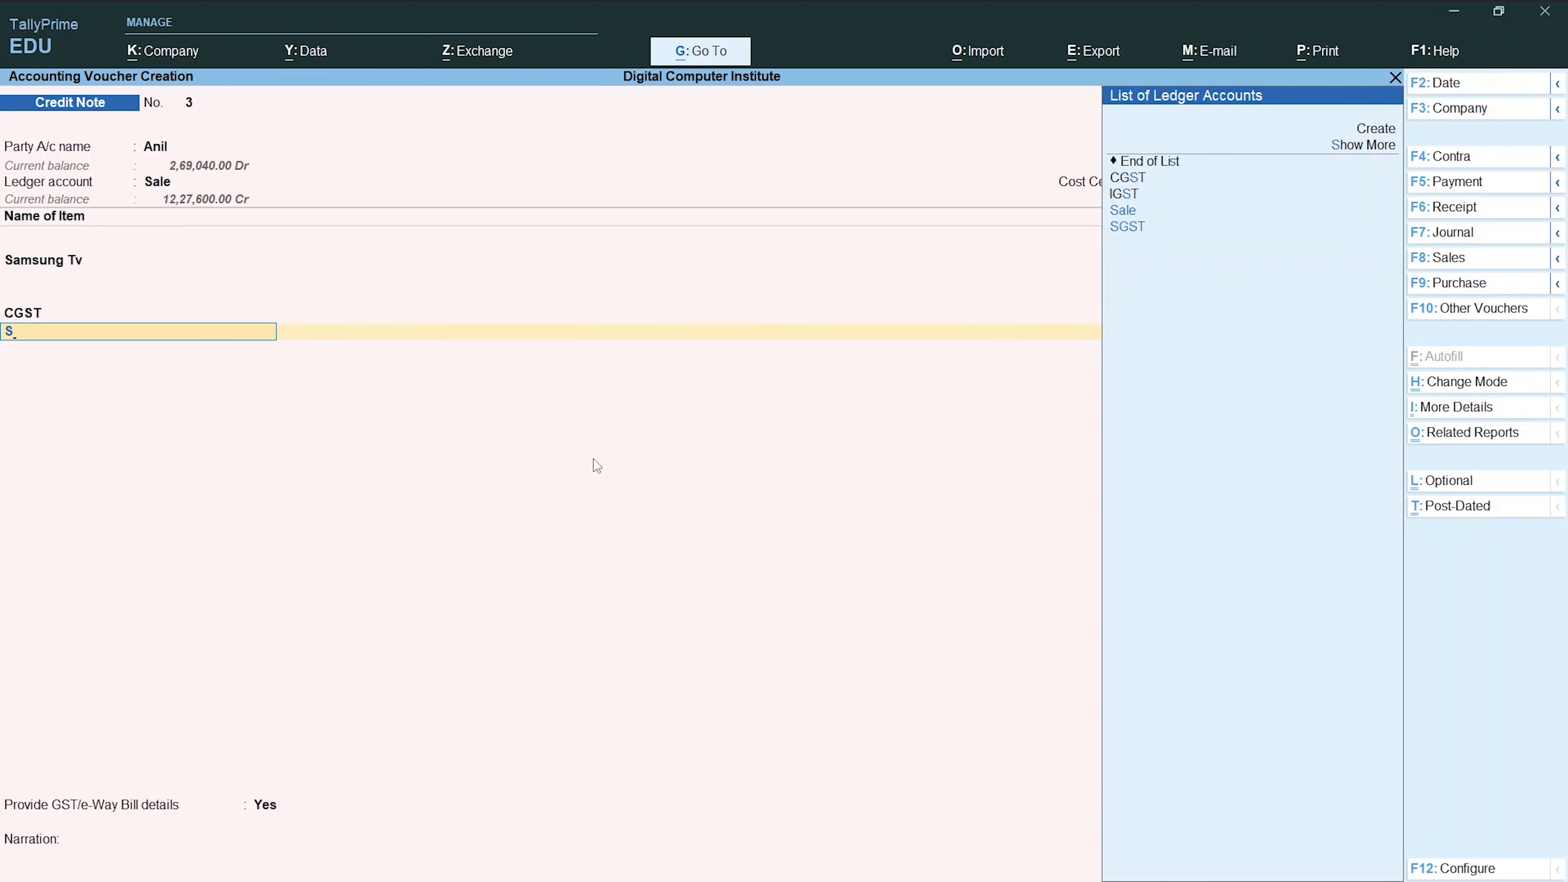
pyautogui.press('Return')
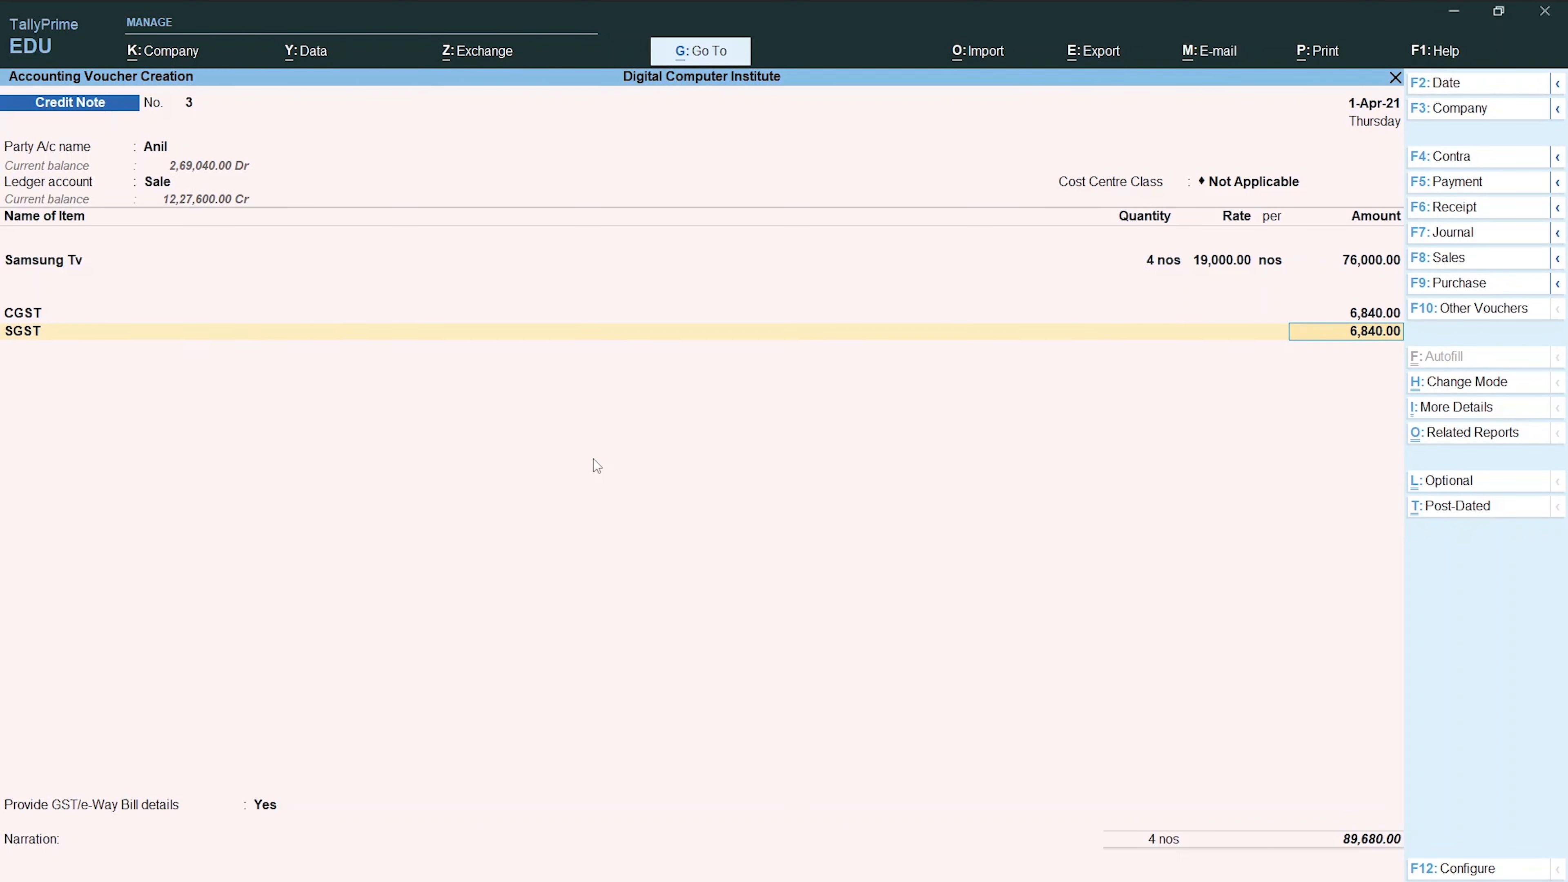
# Step: End the tax ledger list and set Provide GST/e-Way Bill details to No
pyautogui.press('Return')
pyautogui.press('Return')
pyautogui.press('Down')
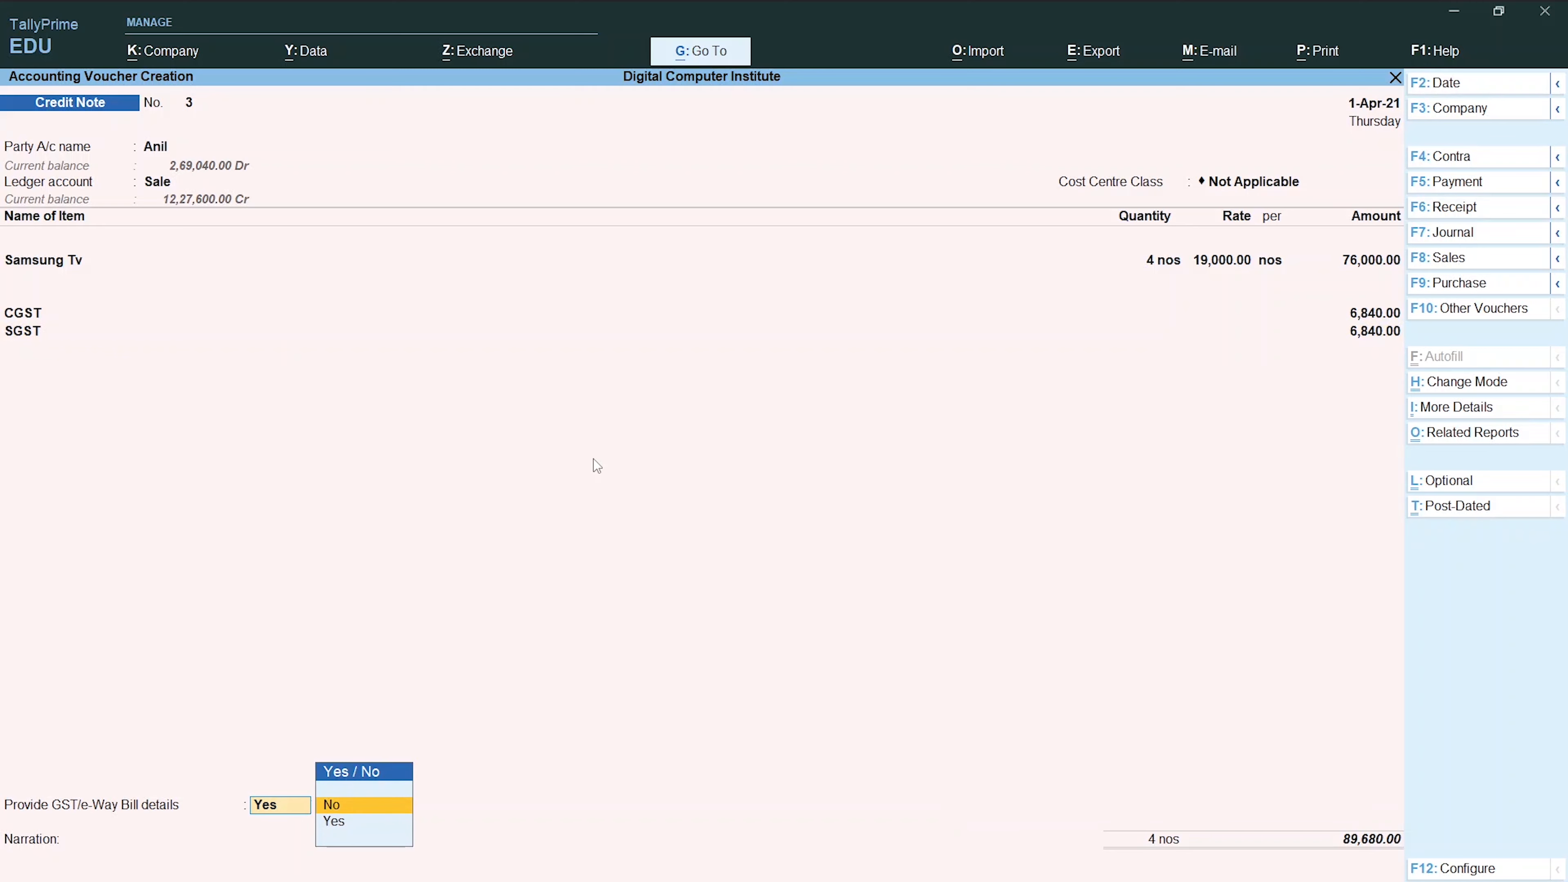
pyautogui.press('Return')
# Step: Allocate the Samsung Tv return against the customer's pending bill and save the credit note without a narration
pyautogui.press('Return')
pyautogui.press('Return')
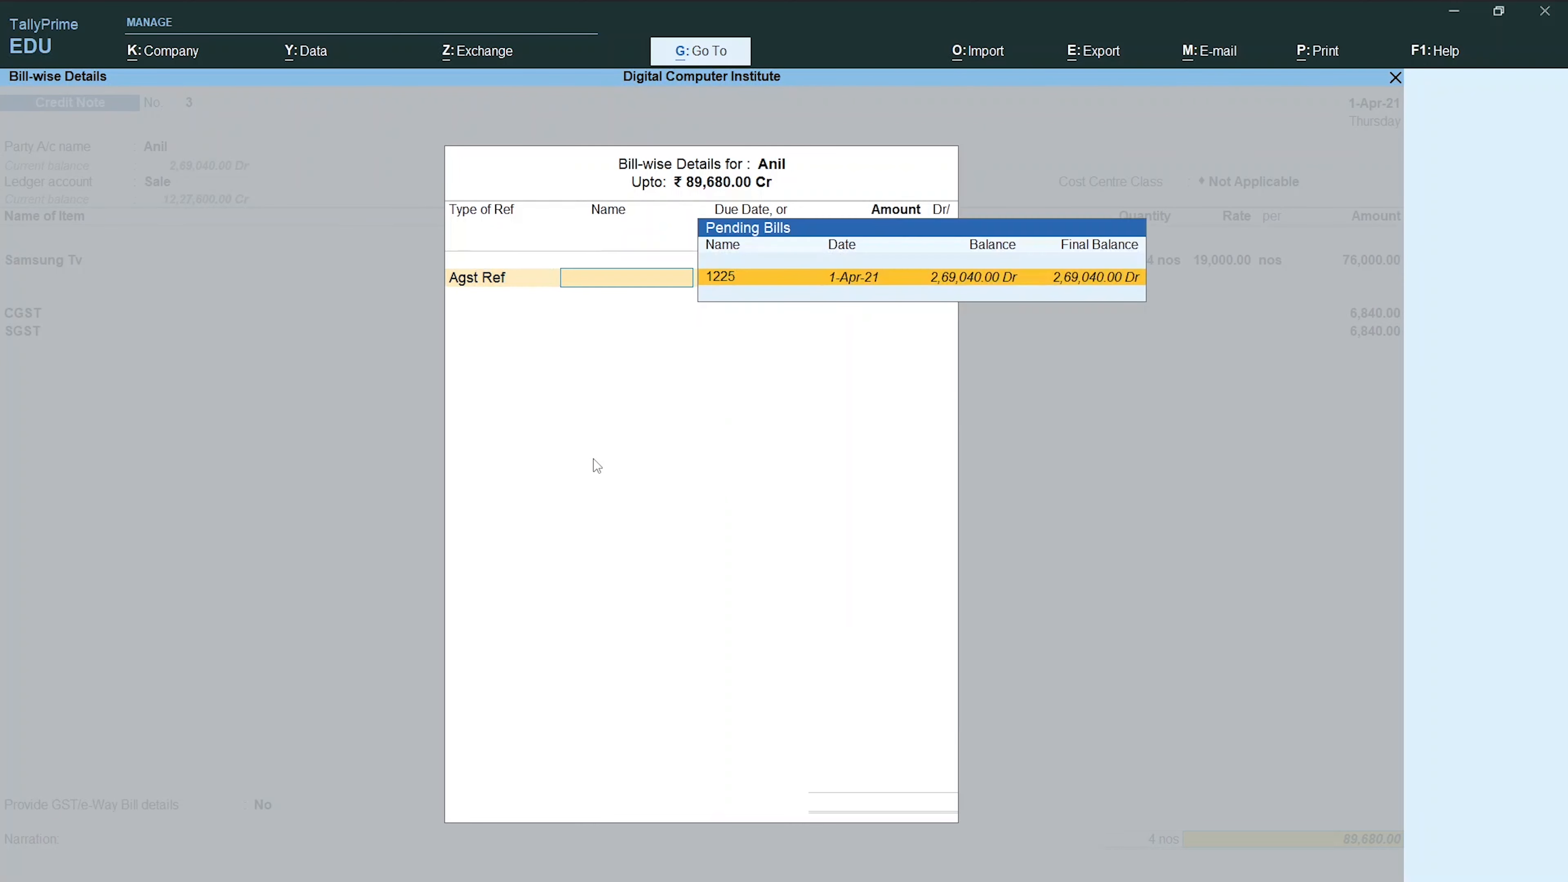
pyautogui.press('Return')
pyautogui.press('Return')
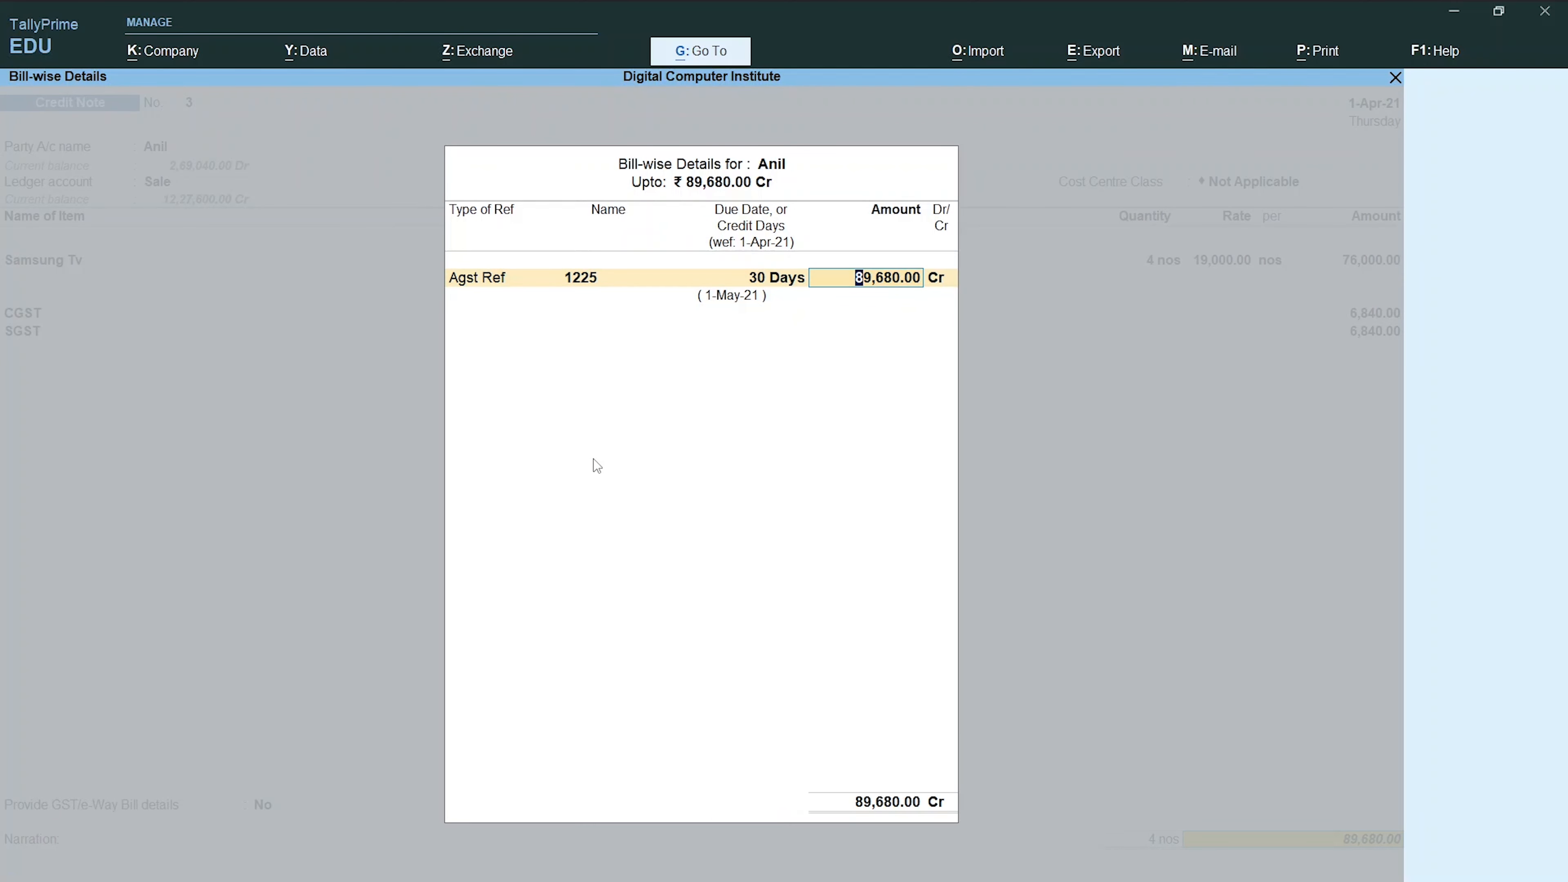
pyautogui.press('Return')
pyautogui.press('Return')
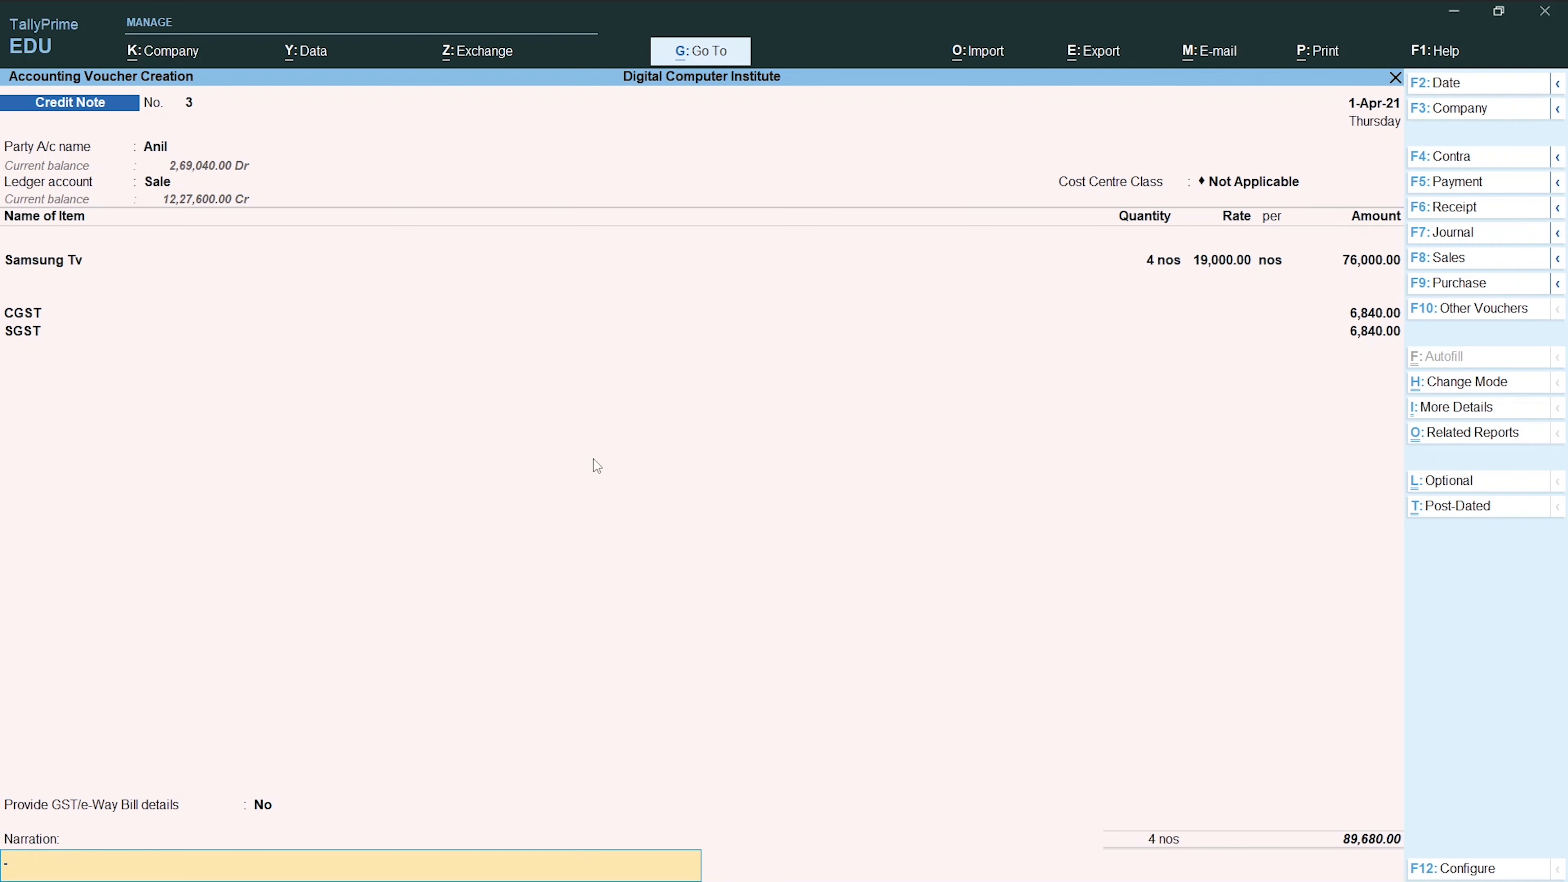
pyautogui.press('Return')
pyautogui.press('Return')
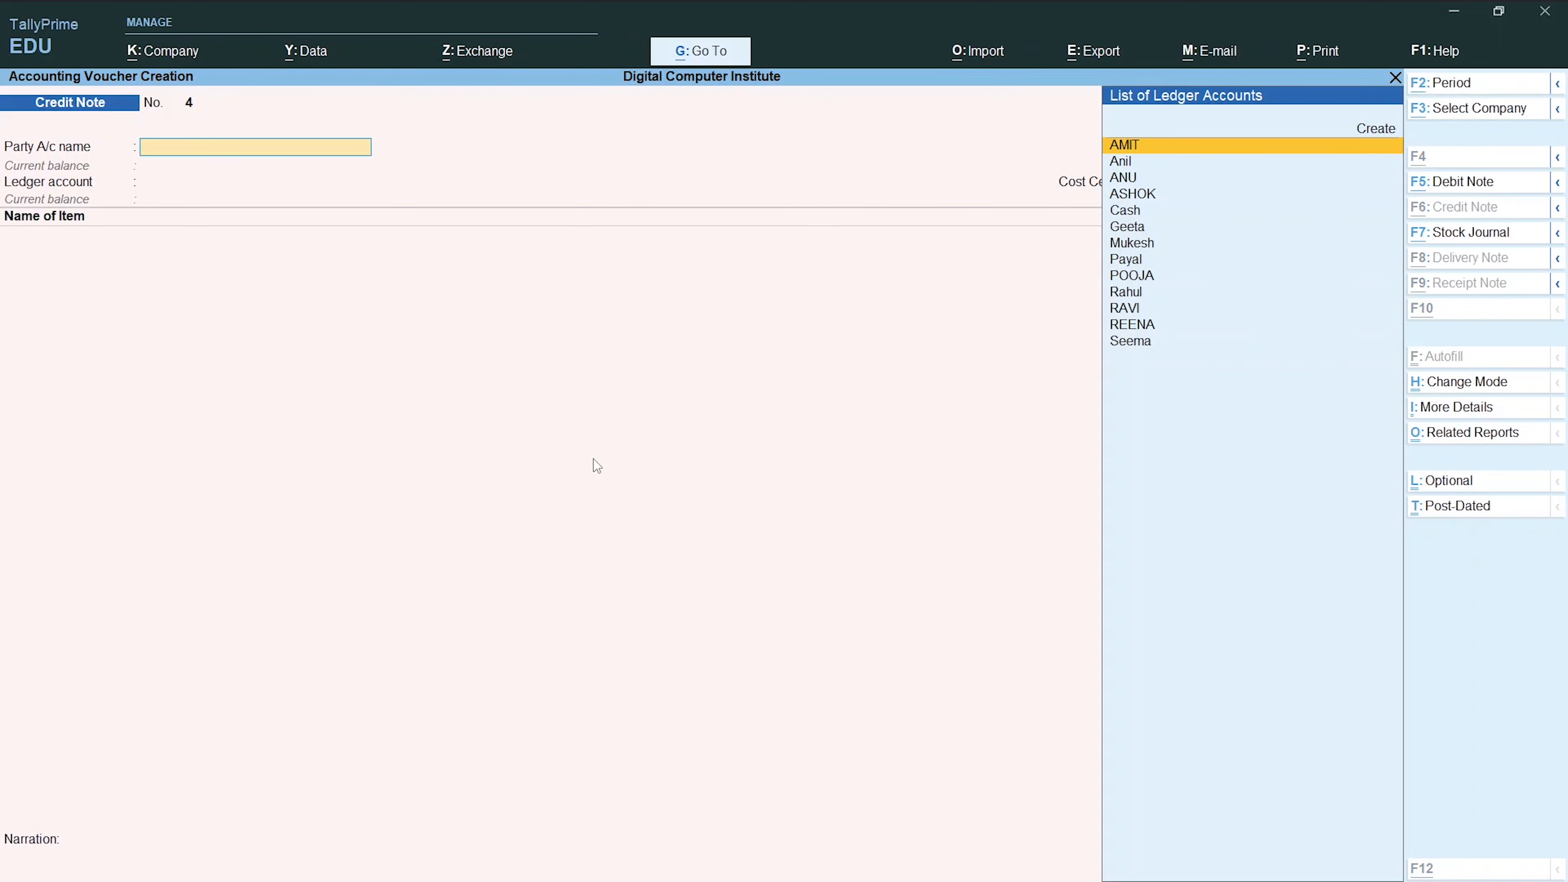
# Step: Switch to the Word document and change "to" to "from" before the customer's name in entry 12
pyautogui.hotkey('alt', 'Tab')
pyautogui.scroll(-1, 480, 426)
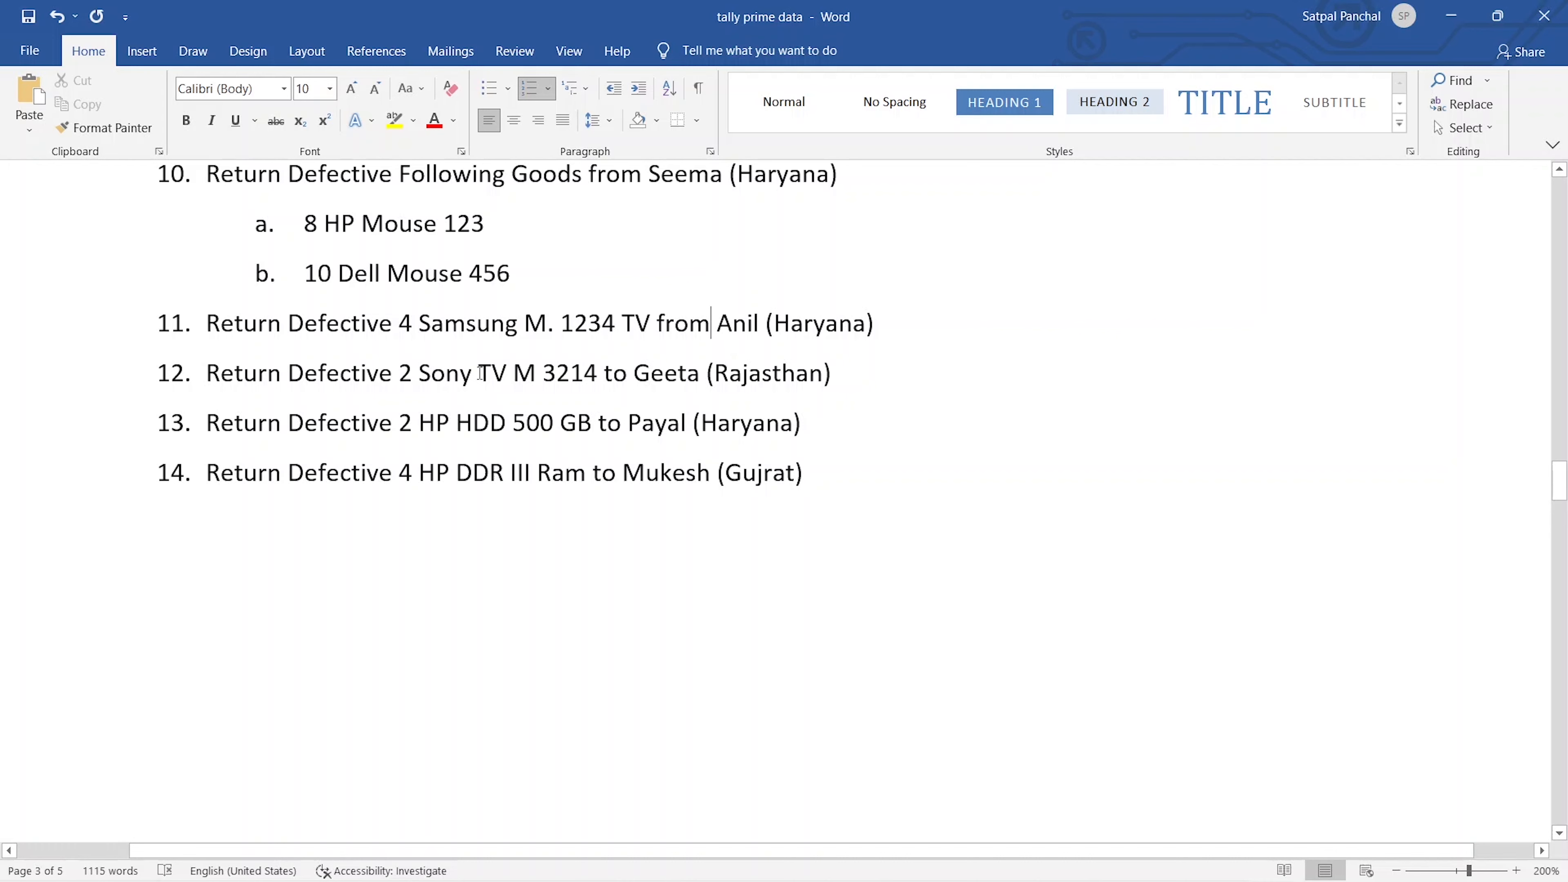
pyautogui.click(687, 373)
pyautogui.click(614, 373)
pyautogui.click(628, 373)
pyautogui.press('BackSpace')
pyautogui.press('BackSpace')
pyautogui.write('from')
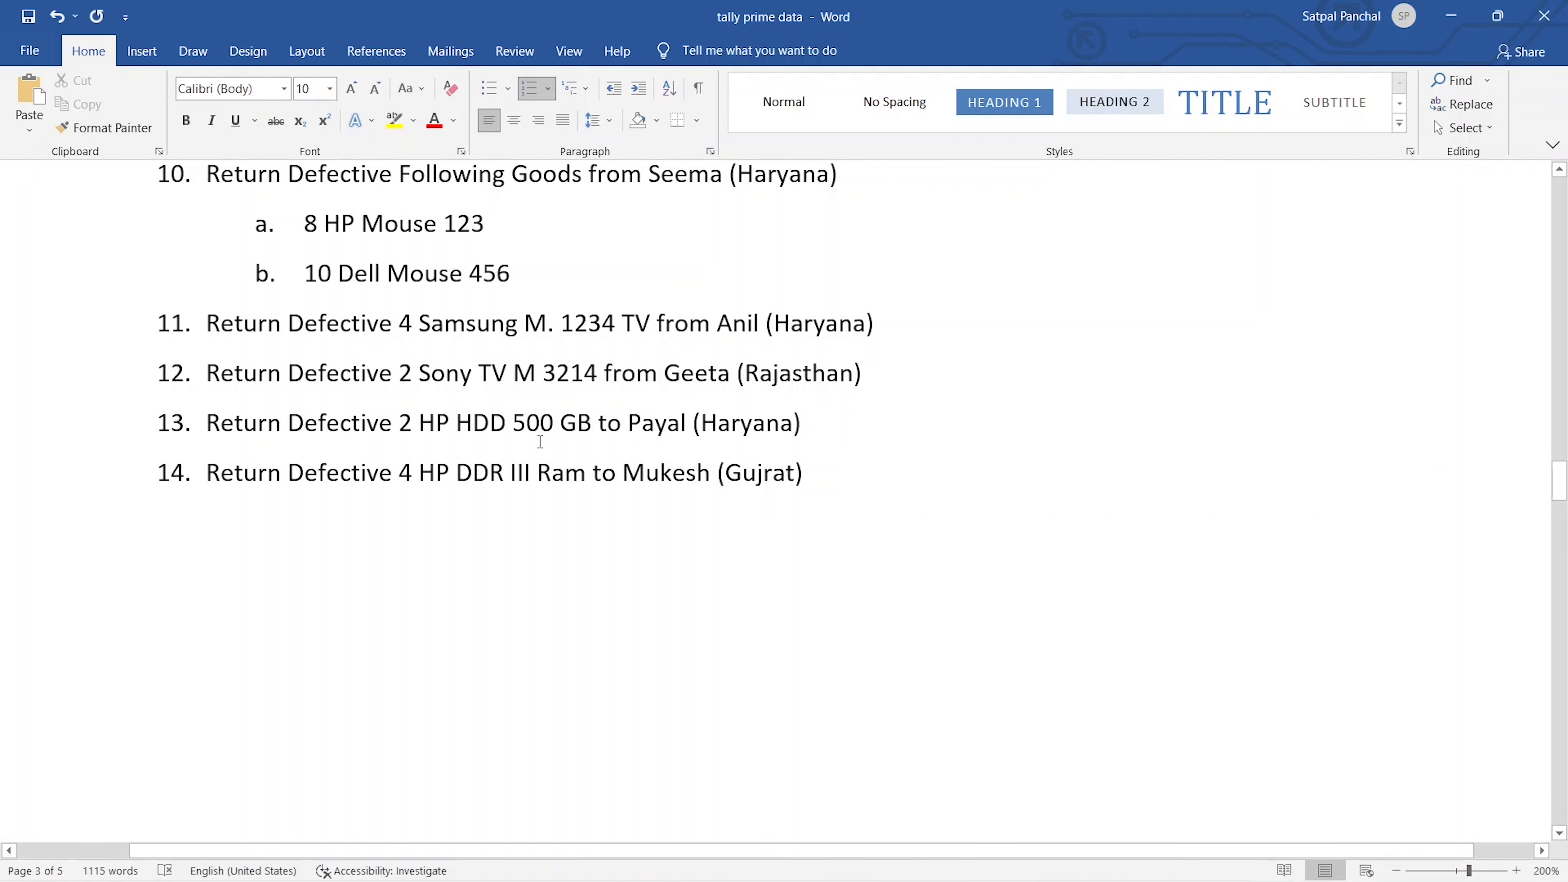
# Step: Switch back to TallyPrime and select the customer of entry 12 as the party account of the new credit note
pyautogui.hotkey('alt', 'Tab')
pyautogui.write('Geet')
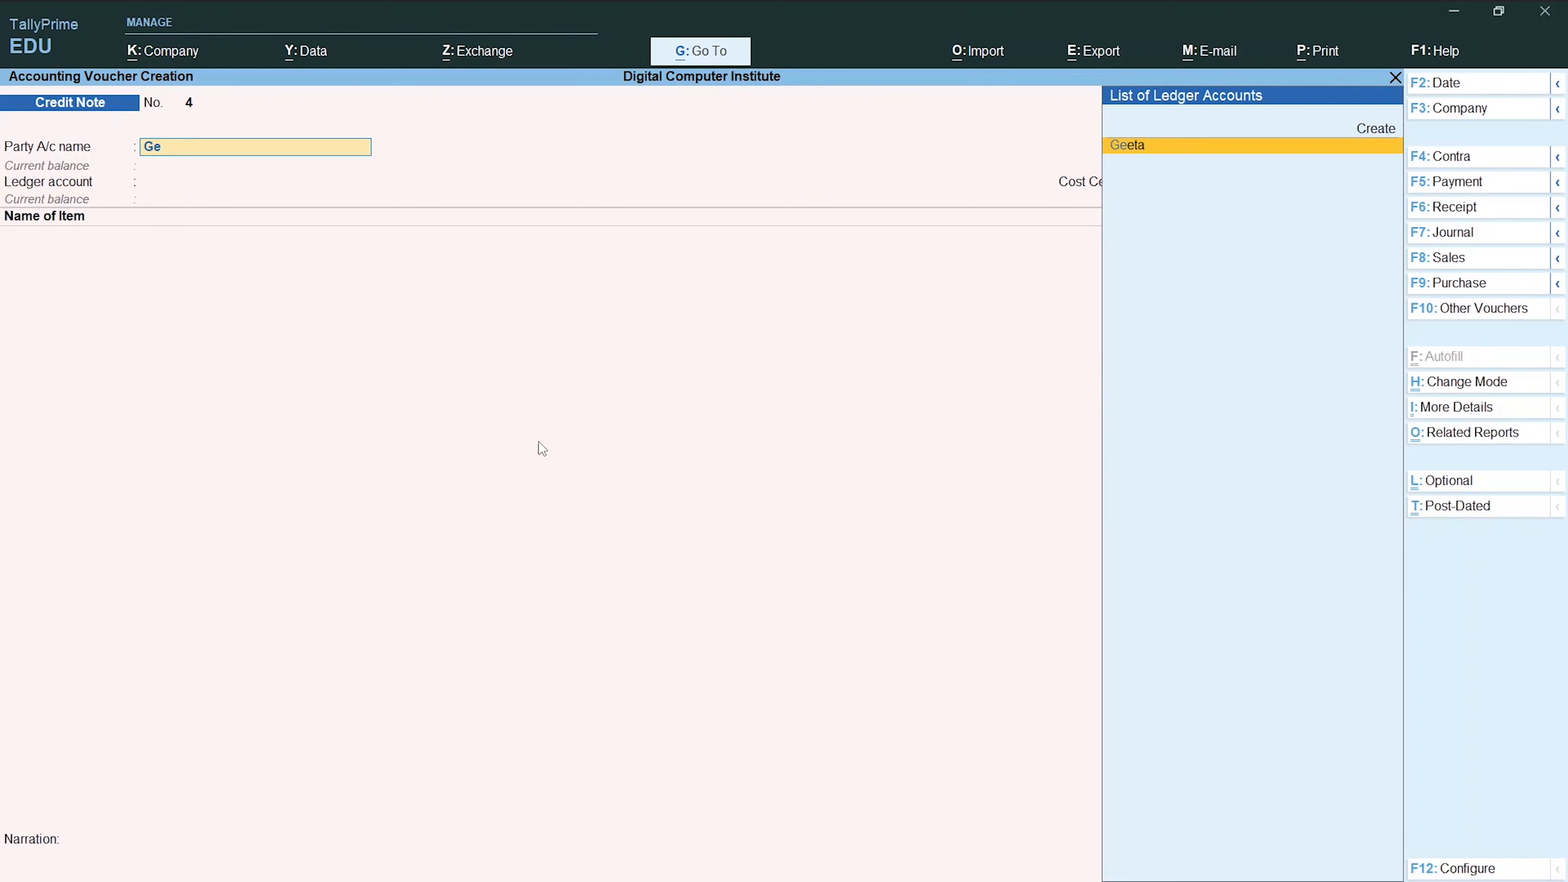
pyautogui.press('Return')
# Step: Leave the receipt and original invoice details blank, accept the party details for Rajasthan, and keep Sale as the ledger account
pyautogui.press('Return')
pyautogui.press('Return')
pyautogui.press('Return')
pyautogui.press('Return')
pyautogui.press('Return')
pyautogui.press('Return')
pyautogui.press('Return')
pyautogui.press('Return')
pyautogui.press('Return')
pyautogui.press('Return')
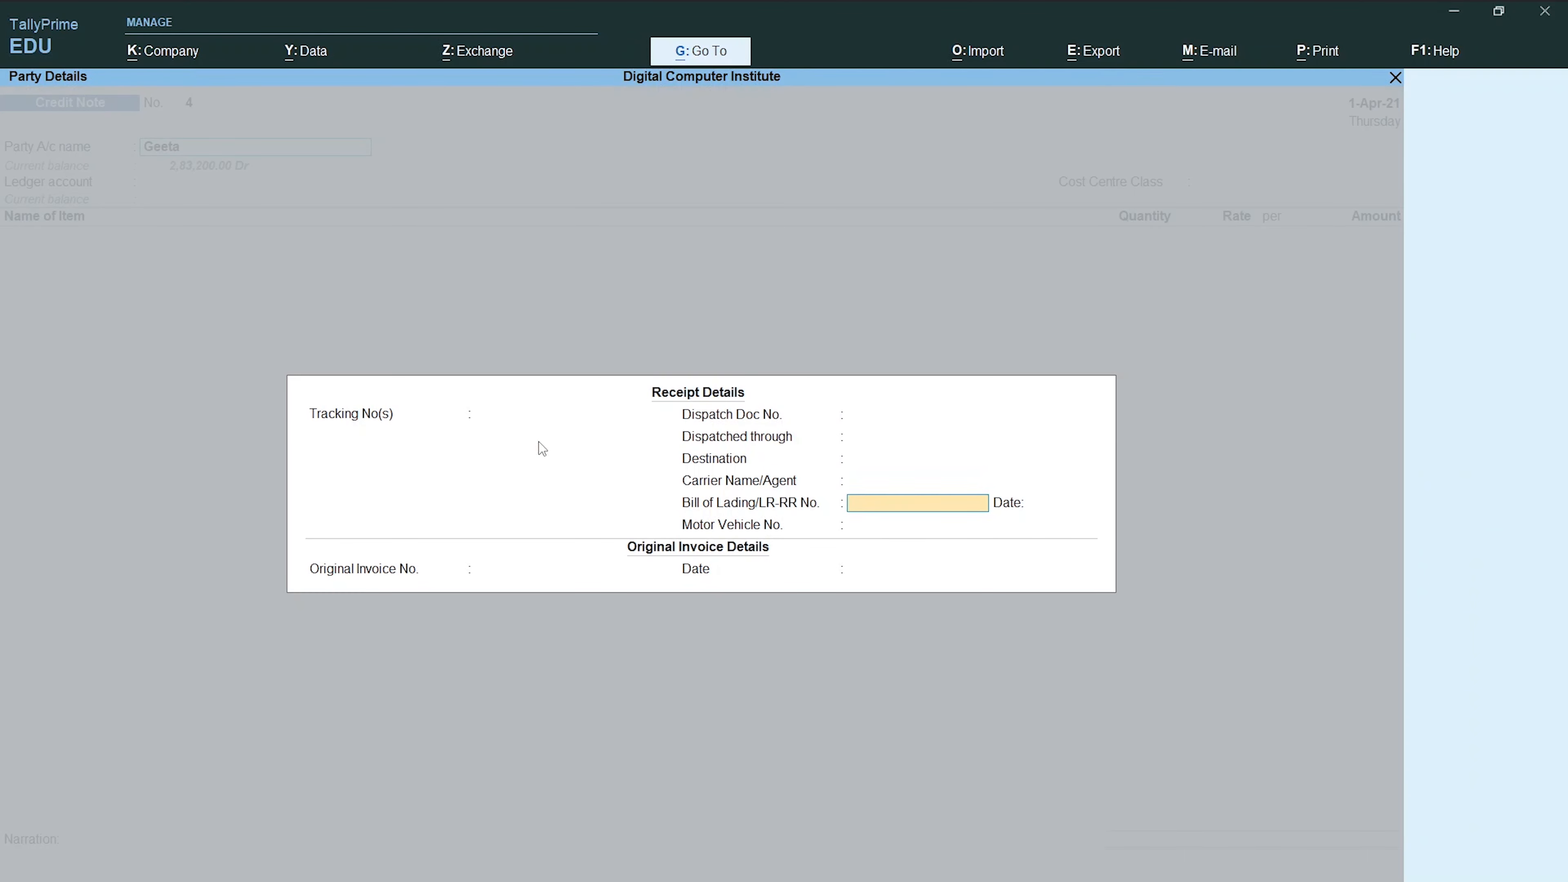
pyautogui.press('Return')
pyautogui.press('Return')
pyautogui.press('Return')
pyautogui.press('Return')
pyautogui.press('Return')
pyautogui.press('Return')
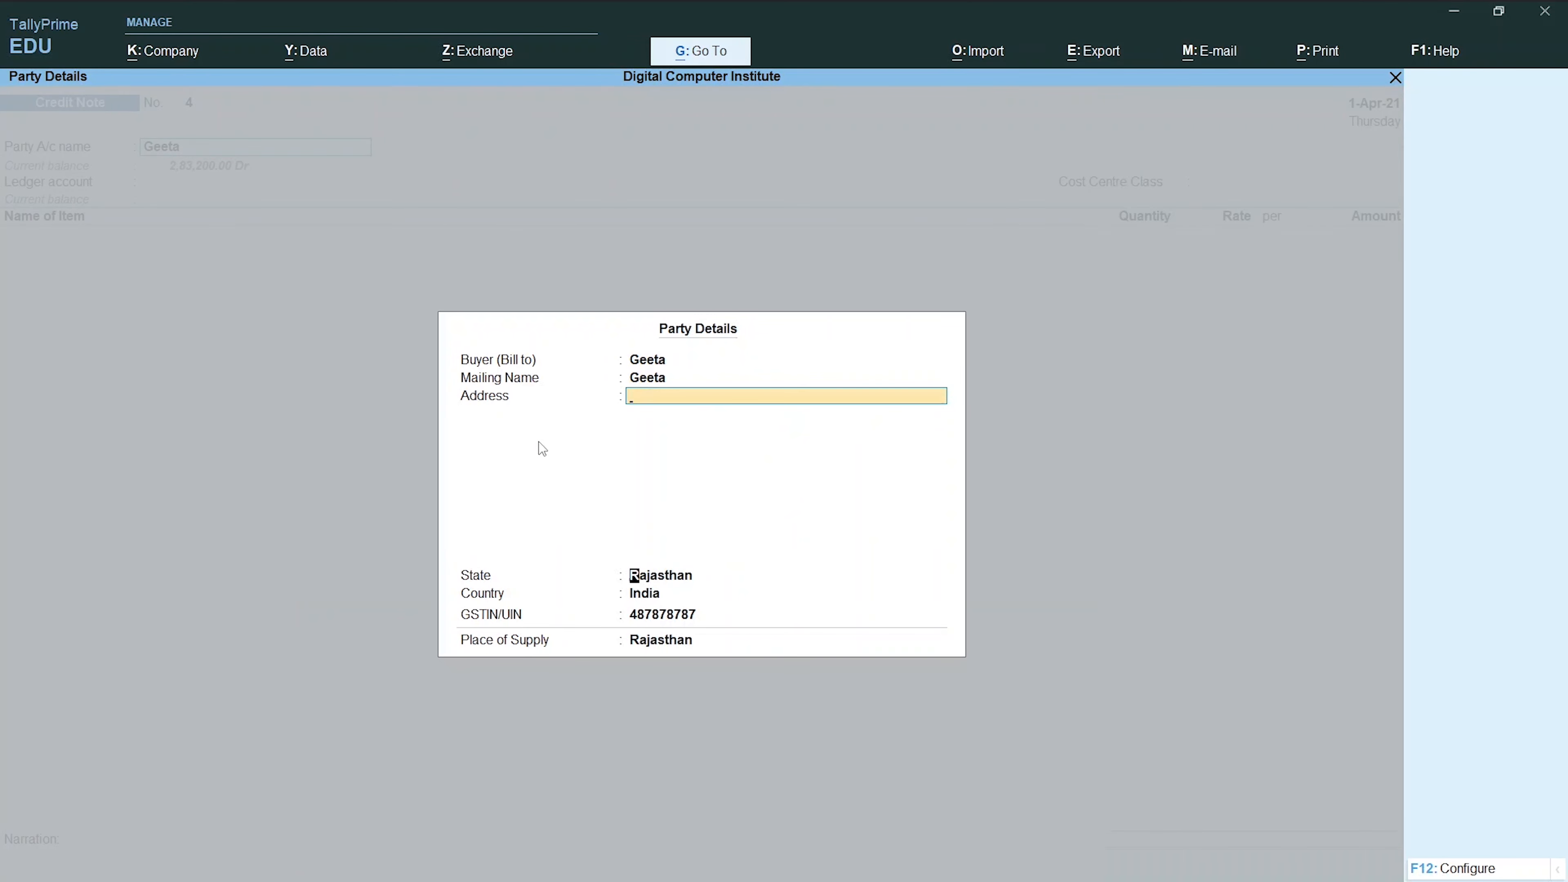
pyautogui.press('Return')
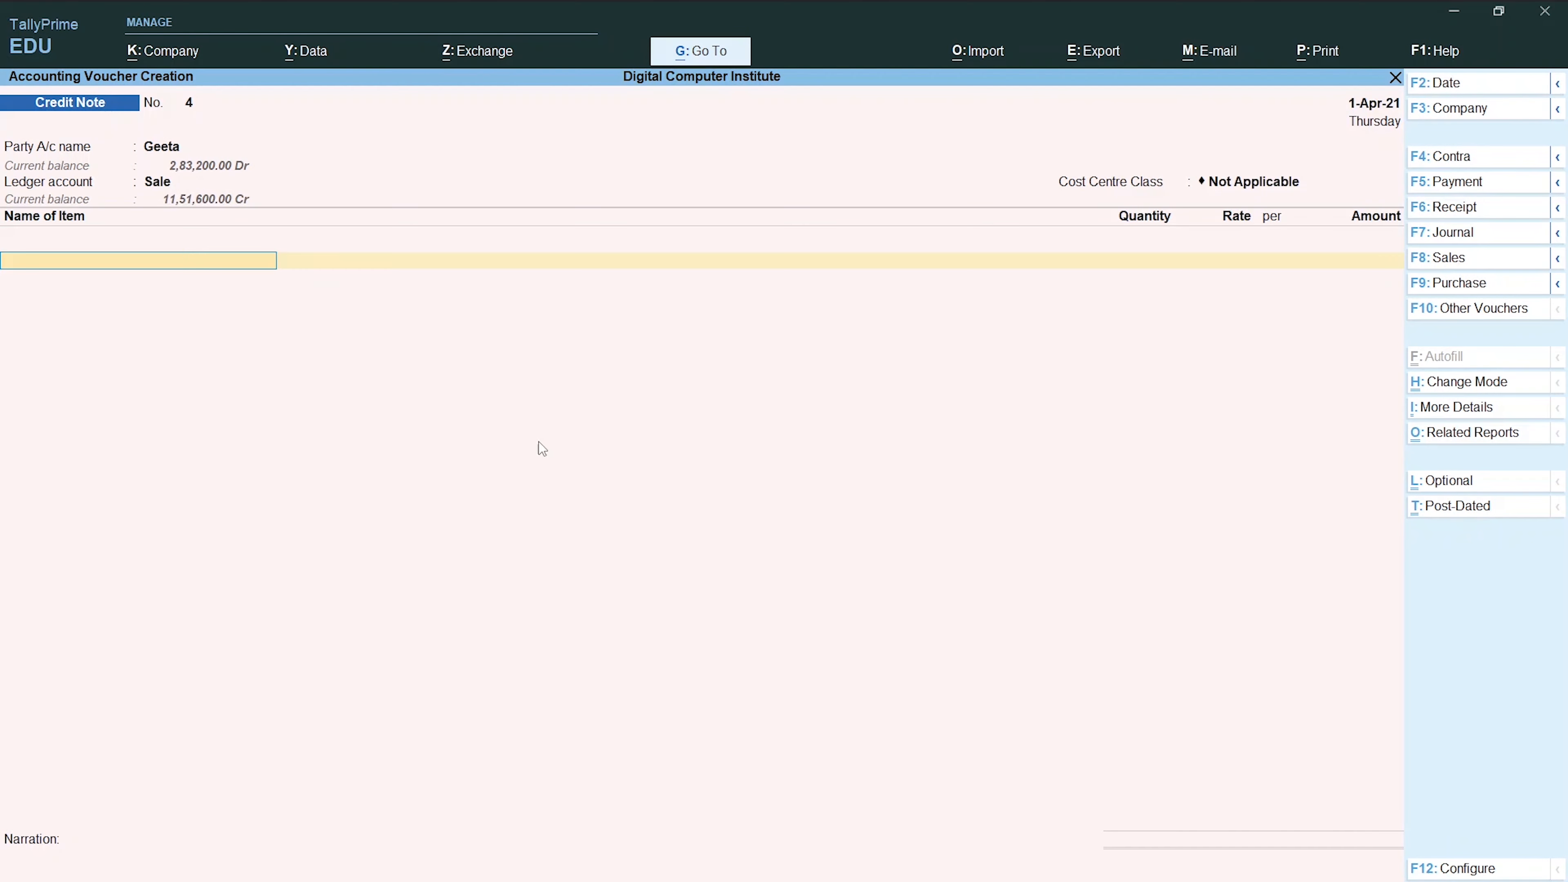
# Step: Check entry 12 in the Word document, enter Sony Tv with quantity 2 nos at rate 24,000.00, and end the item list
pyautogui.write('S')
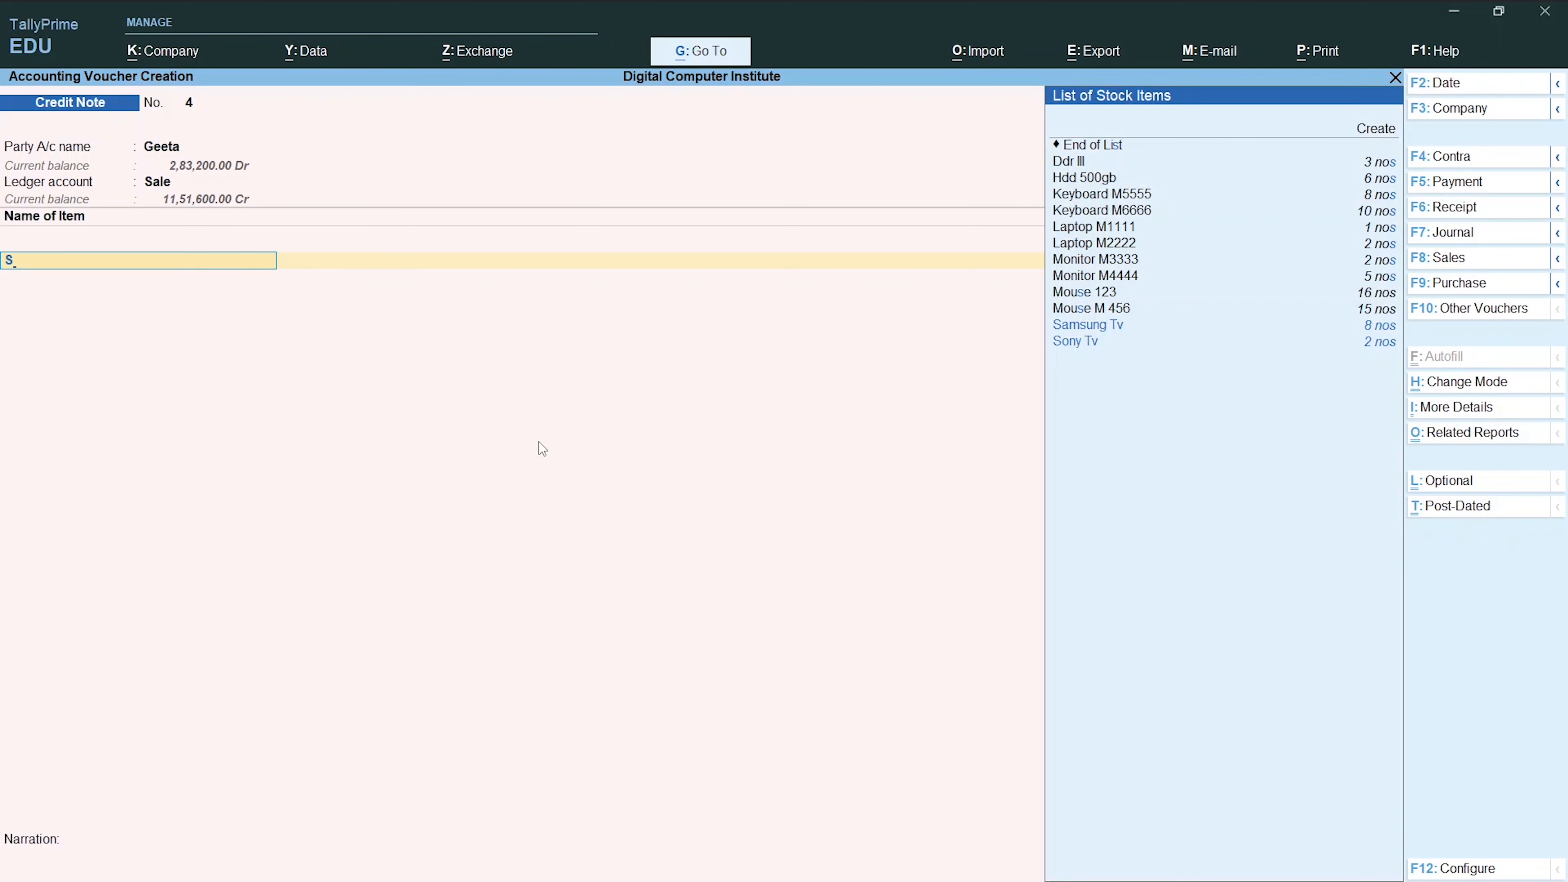
pyautogui.write('o')
pyautogui.press('Return')
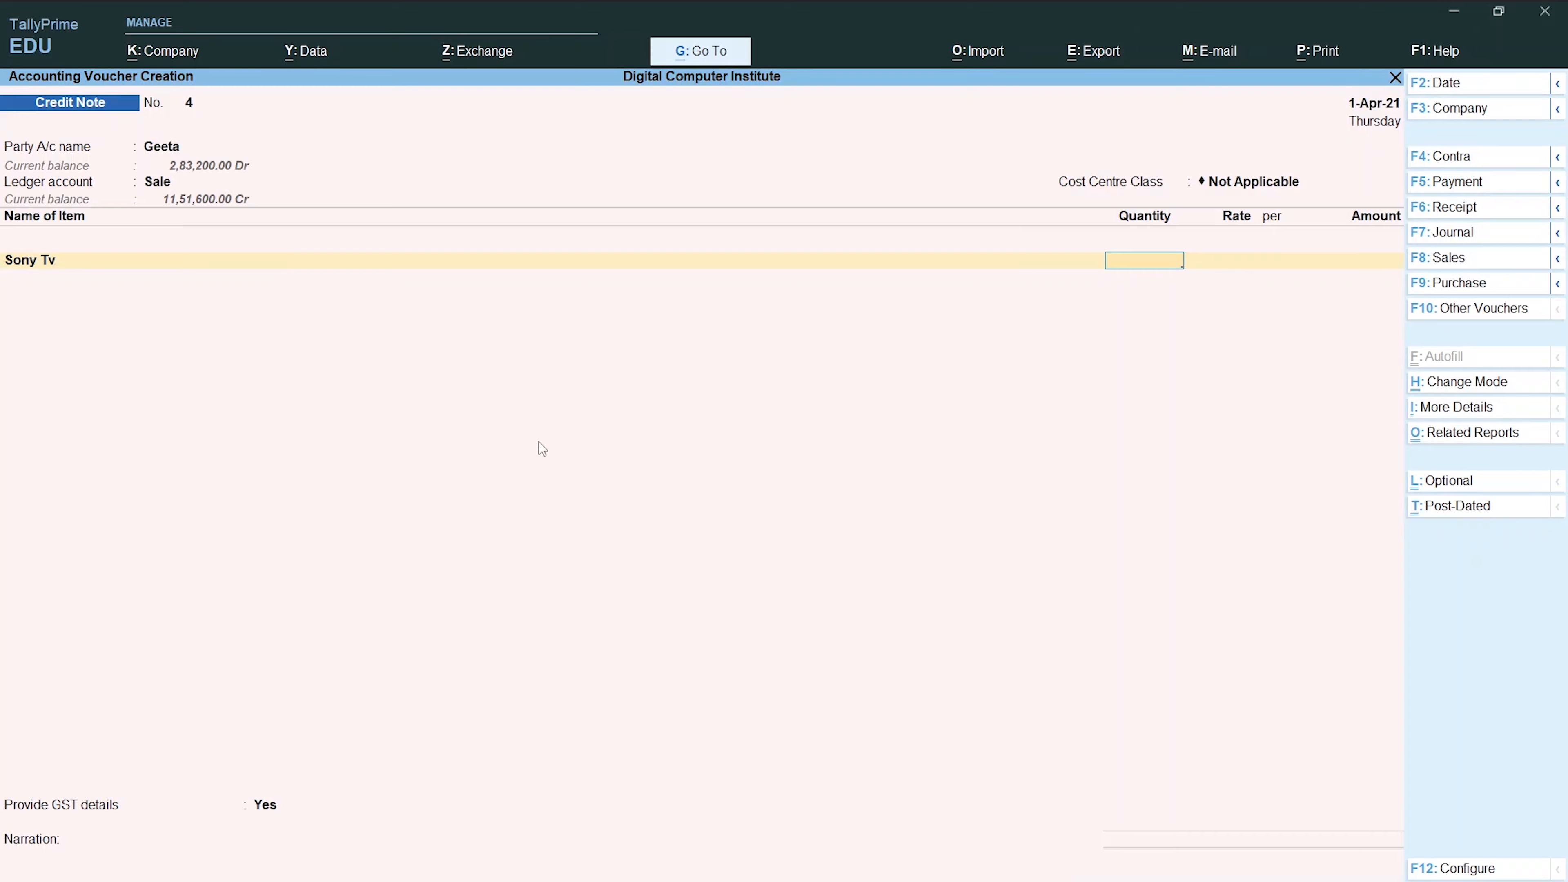
pyautogui.hotkey('alt', 'Tab')
pyautogui.hotkey('alt', 'Tab')
pyautogui.write('2')
pyautogui.press('Return')
pyautogui.press('Return')
pyautogui.press('Return')
pyautogui.press('Return')
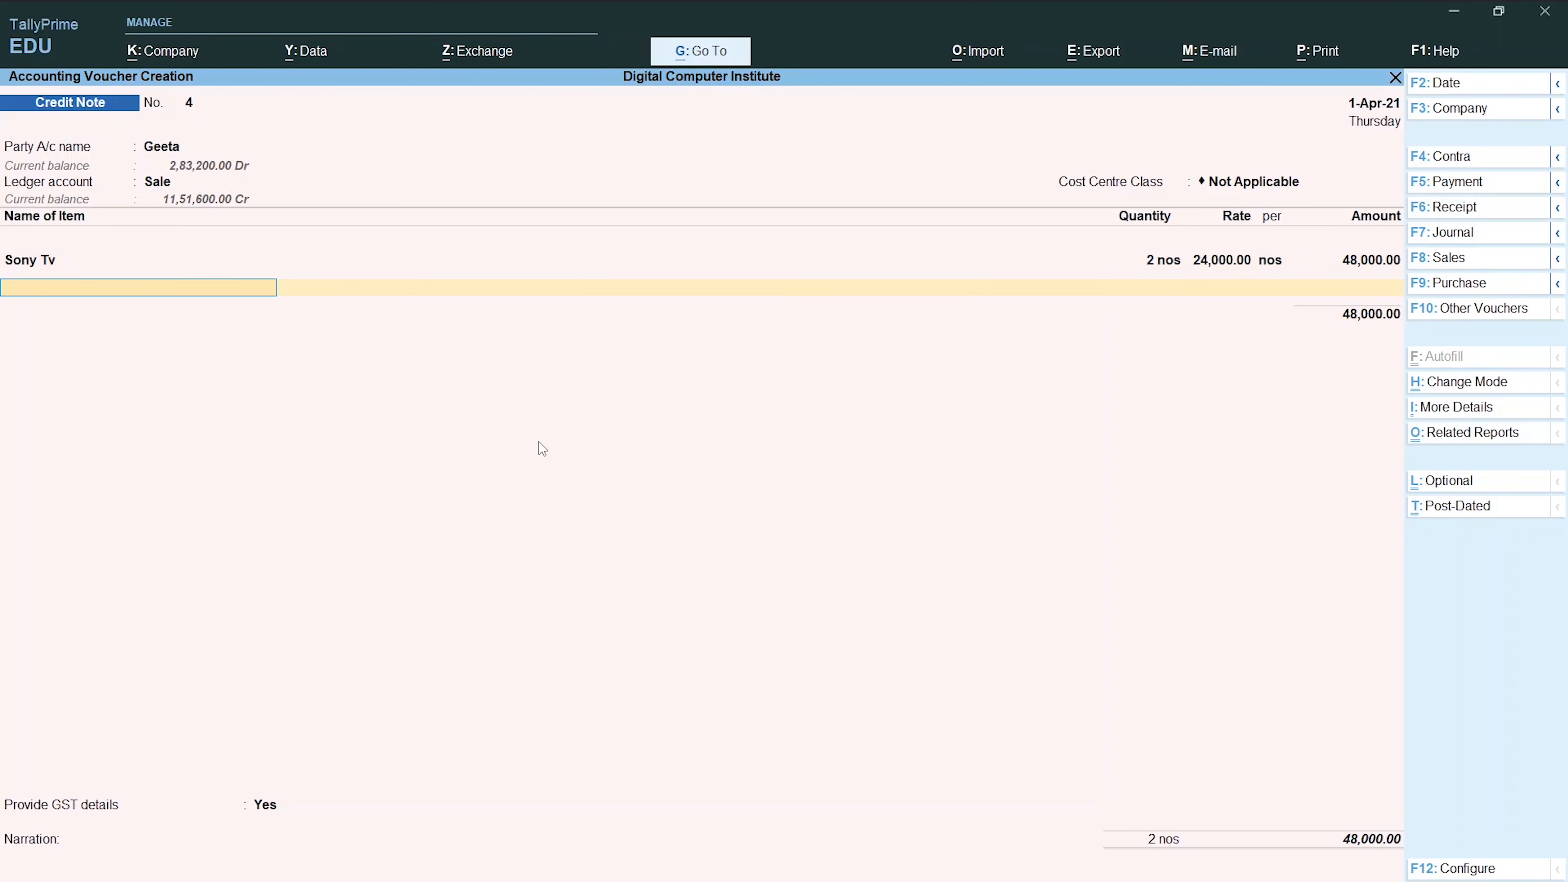
pyautogui.press('Return')
# Step: Add the IGST ledger to the credit note, end the ledger list, and set Provide GST/e-Way Bill details to No
pyautogui.write('I')
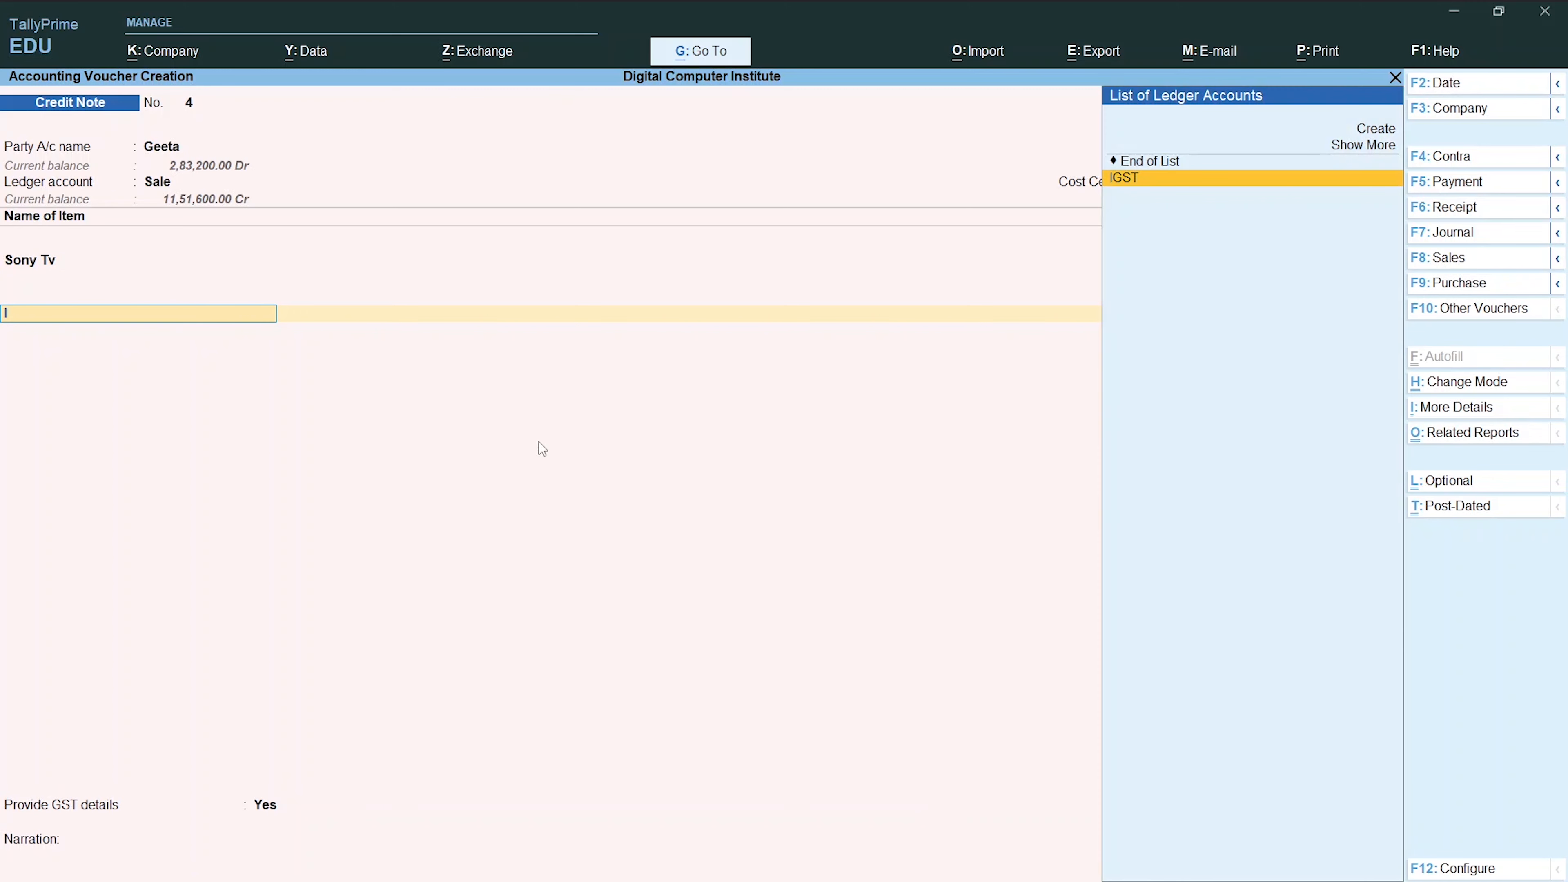
pyautogui.press('Return')
pyautogui.press('Return')
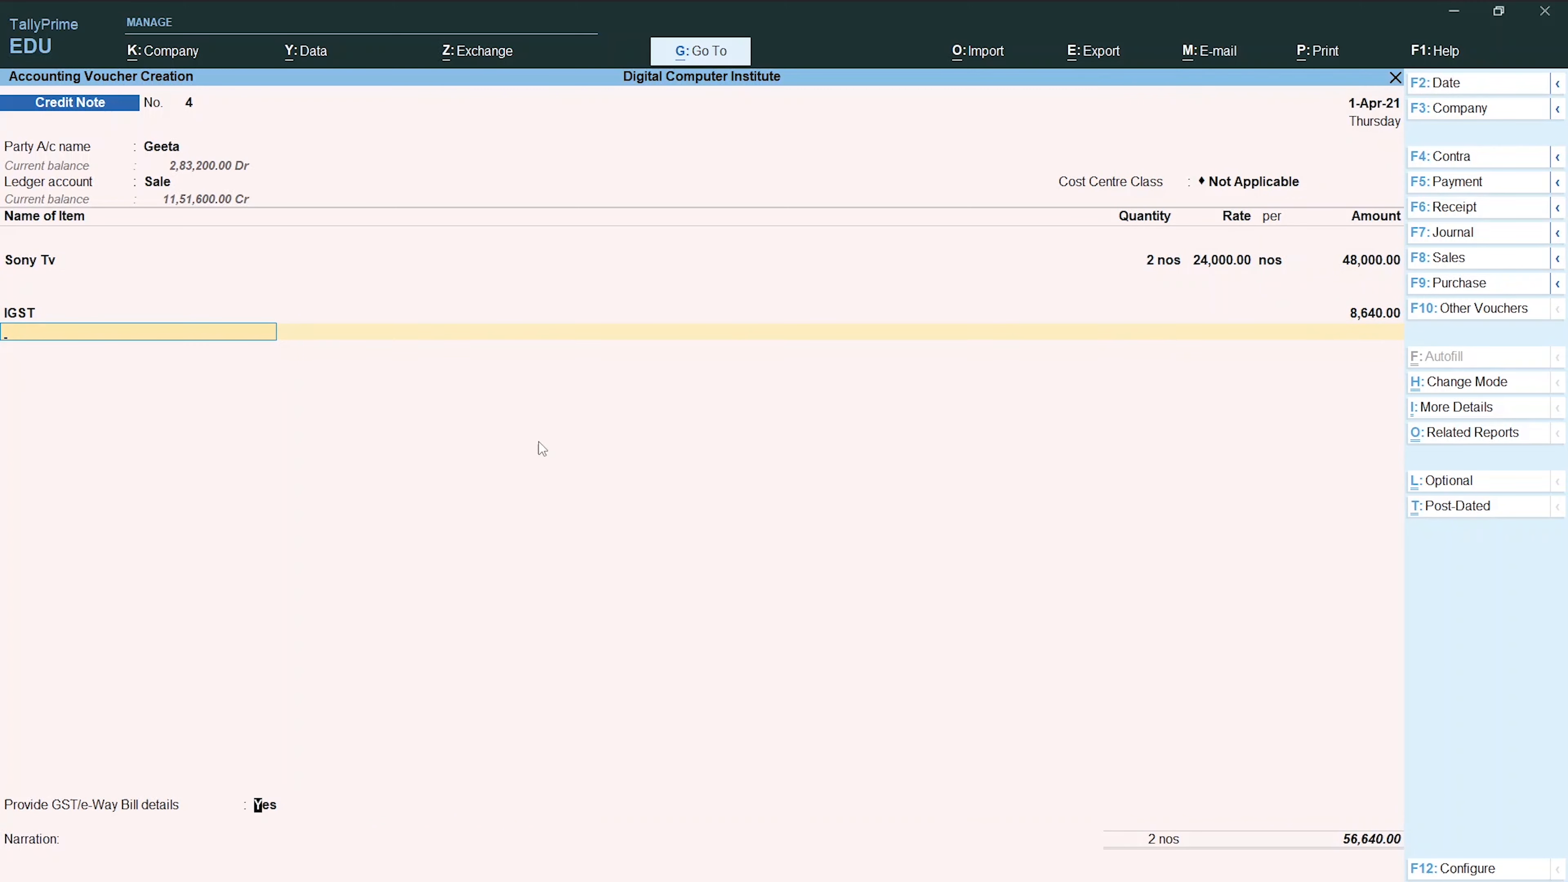
pyautogui.press('Return')
pyautogui.press('Down')
pyautogui.press('Return')
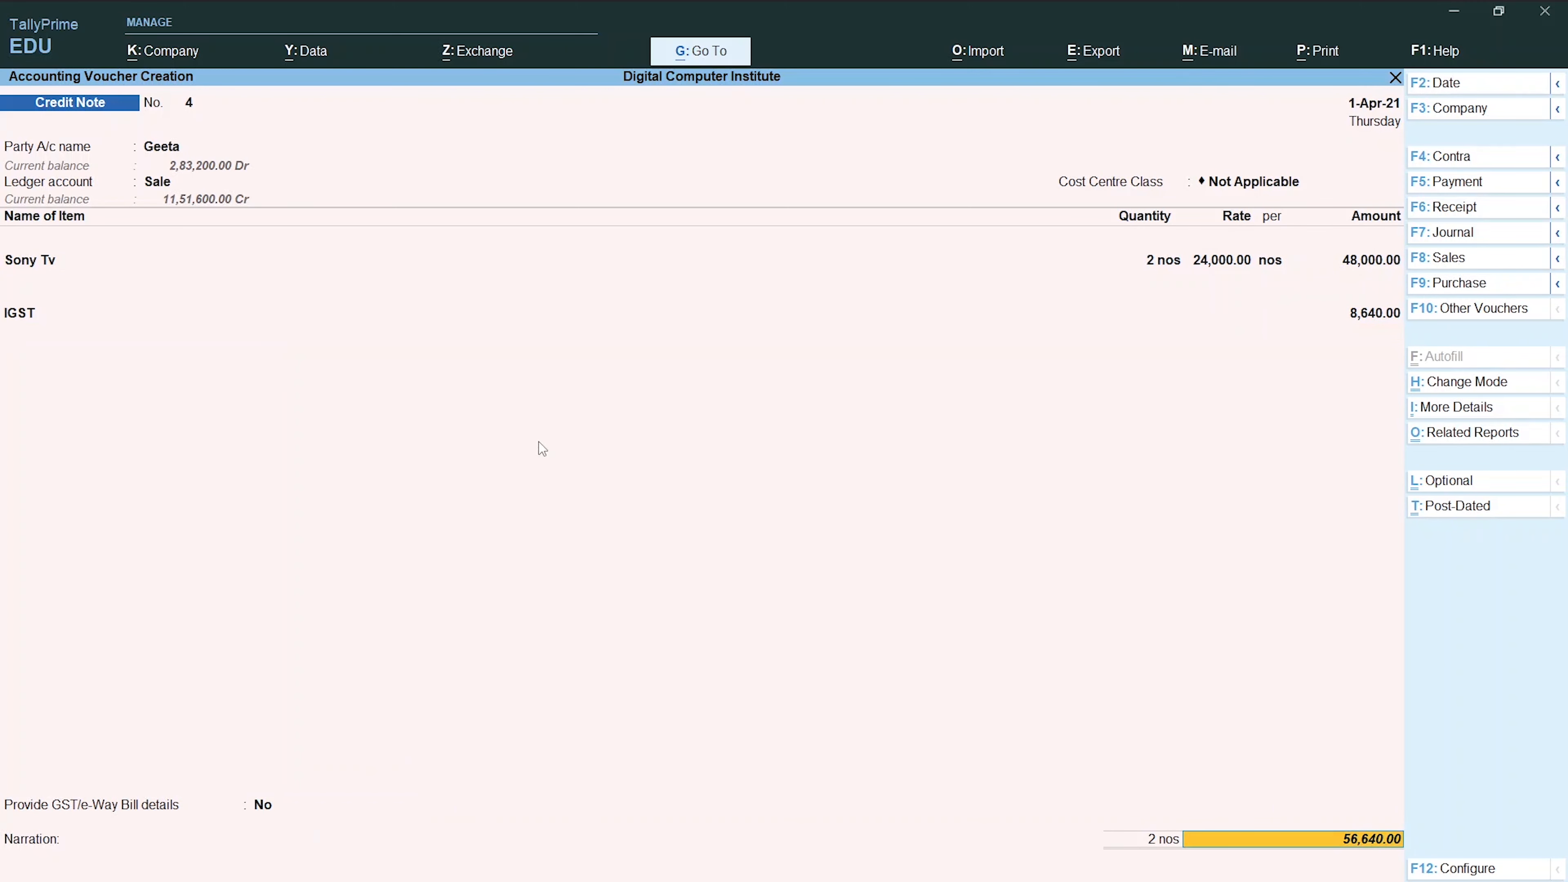
# Step: Allocate 56,640.00 Cr as Agst Ref to the customer's pending bill, leave the narration blank, and save the credit note
pyautogui.press('Return')
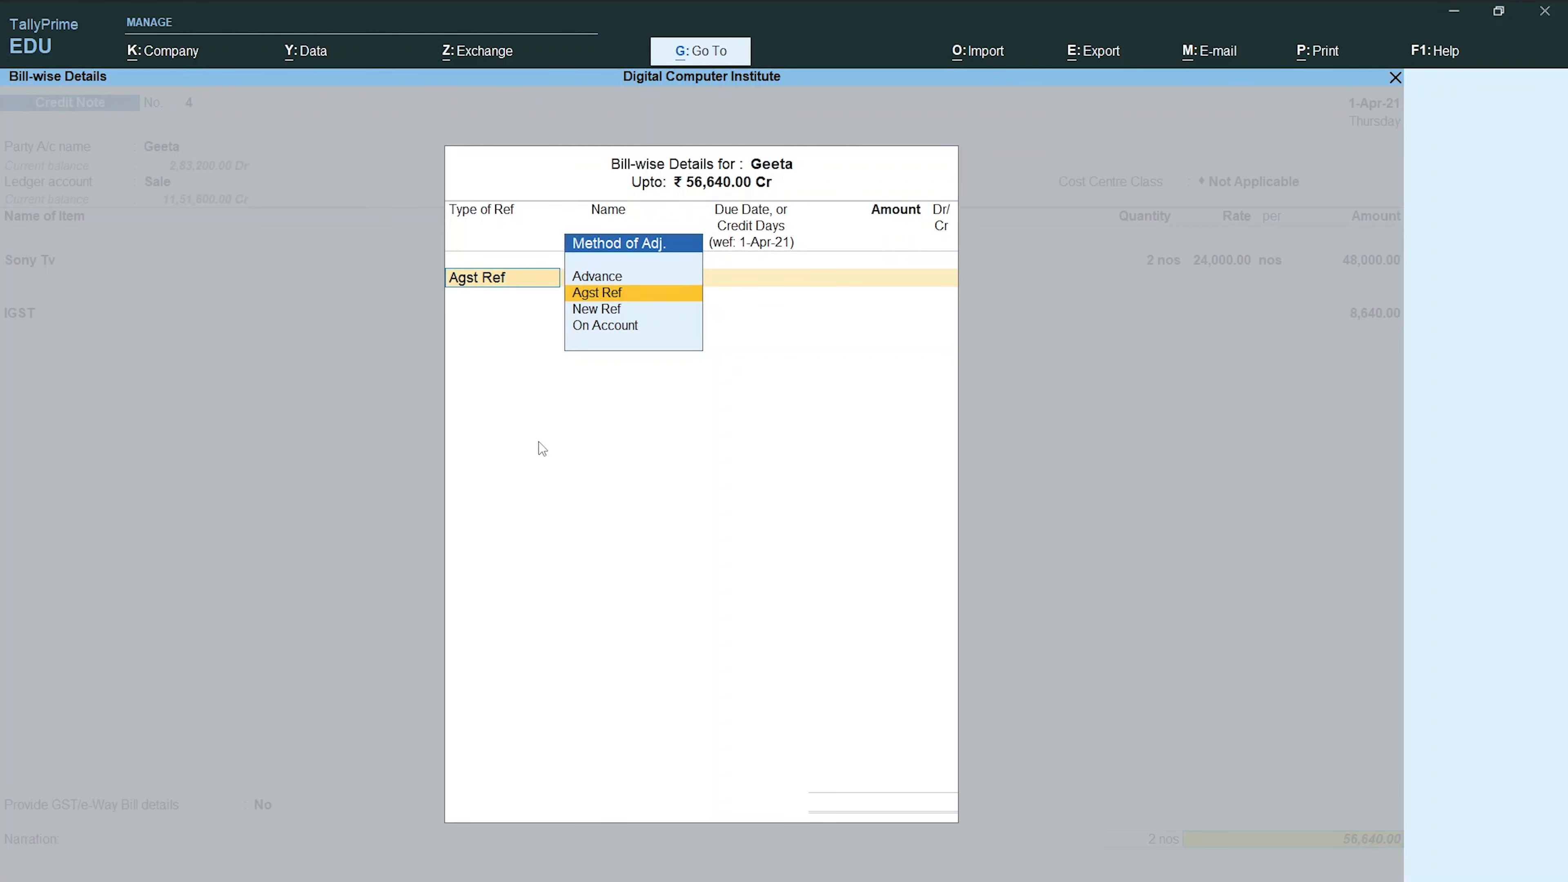
pyautogui.press('Return')
pyautogui.press('Return')
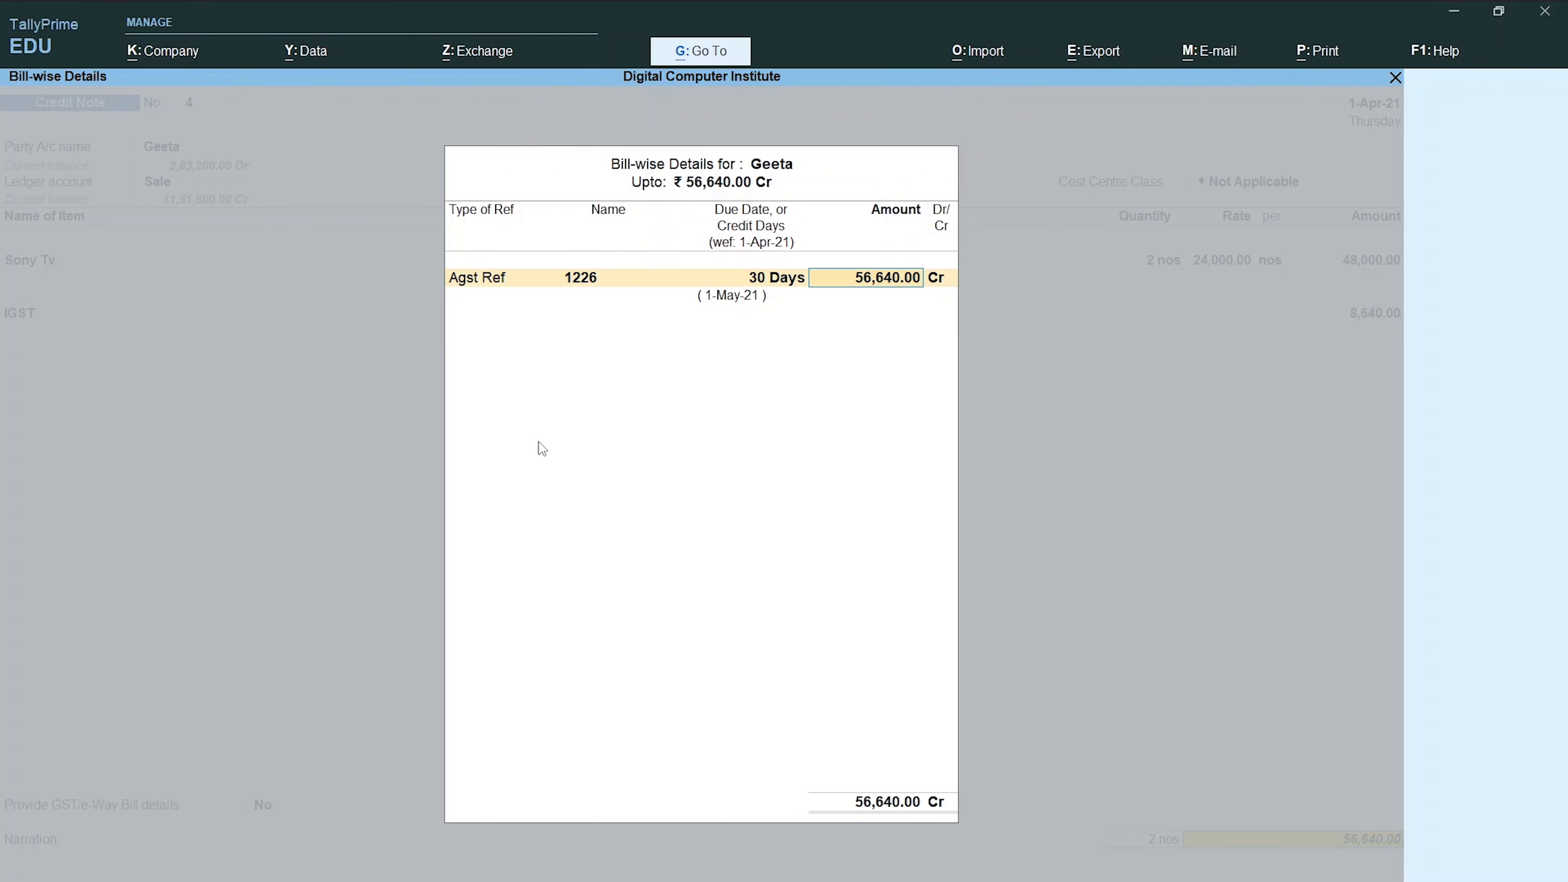
pyautogui.press('Return')
pyautogui.press('Return')
pyautogui.press('Return')
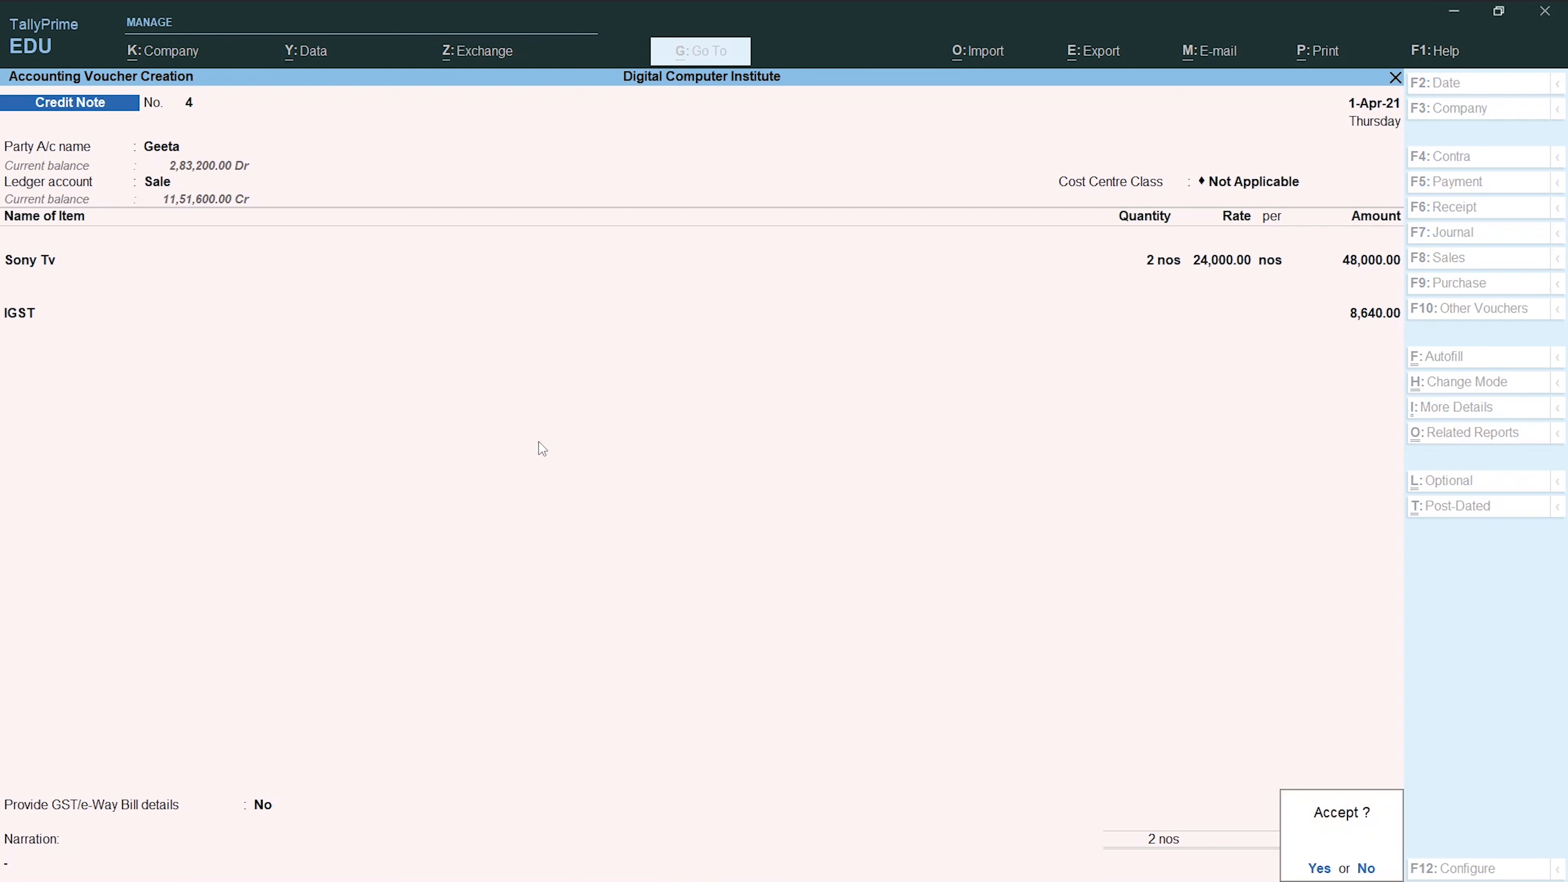
pyautogui.press('y')
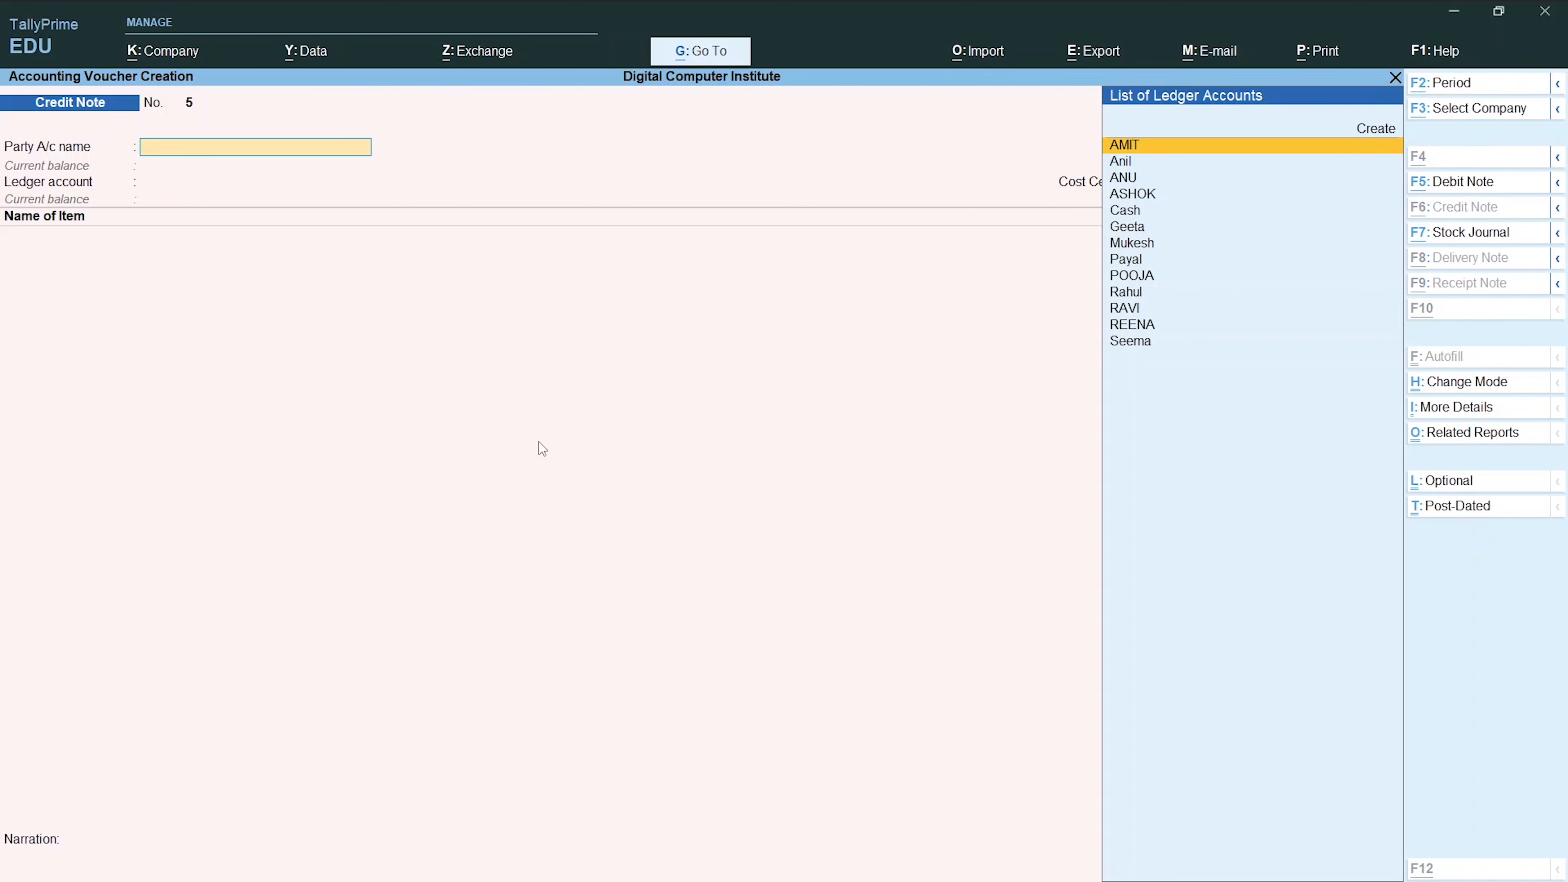
# Step: Switch to the Word document and change "to" to "from" before the customer's name in entry 13
pyautogui.hotkey('alt', 'Tab')
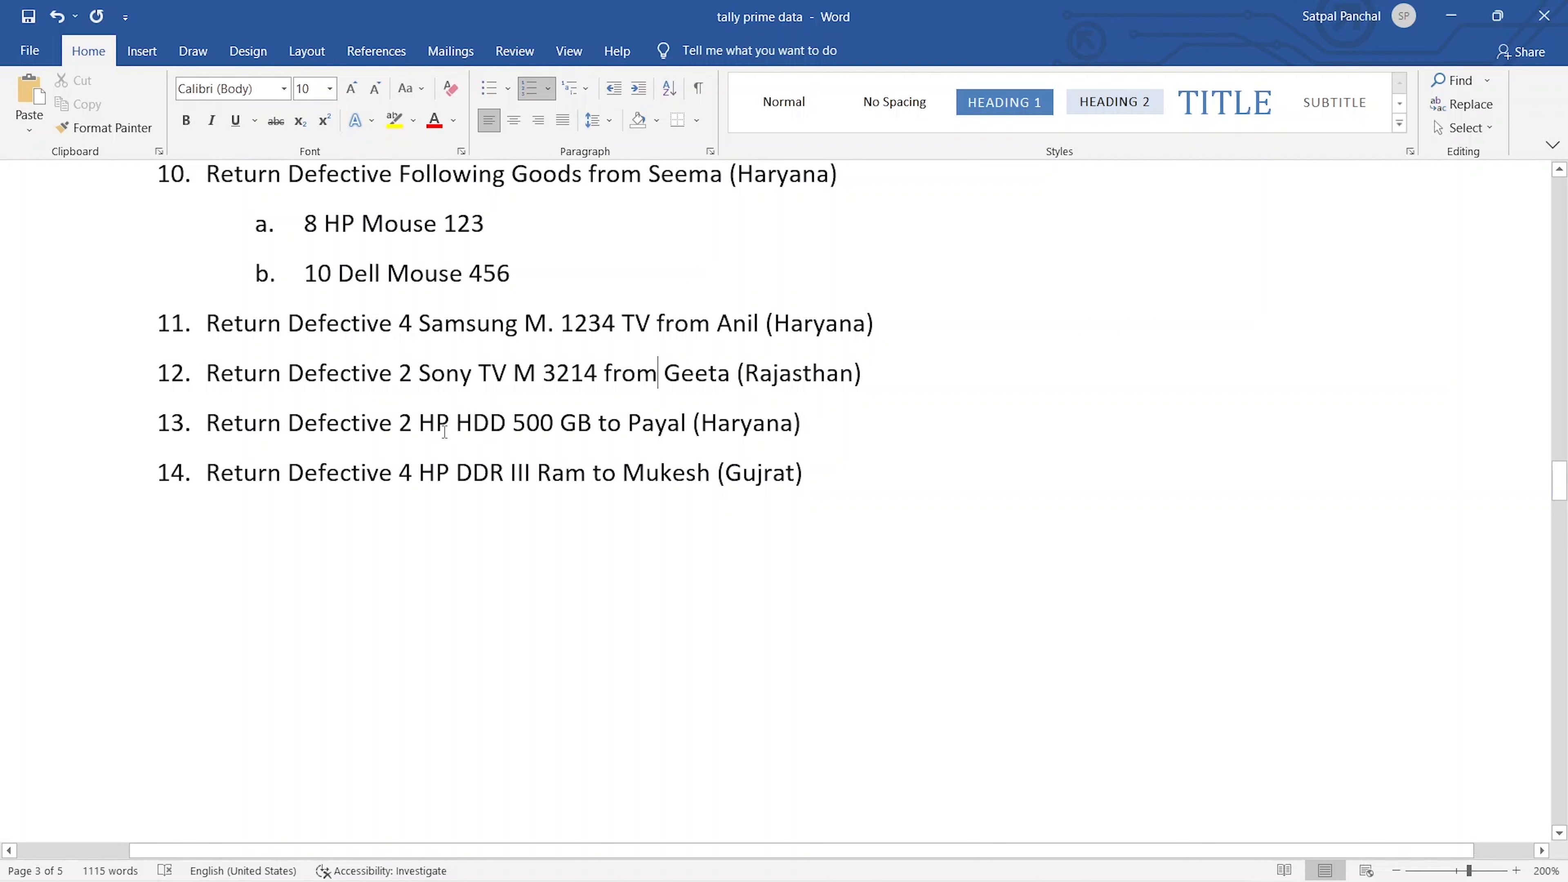
pyautogui.click(625, 425)
pyautogui.press('BackSpace')
pyautogui.press('BackSpace')
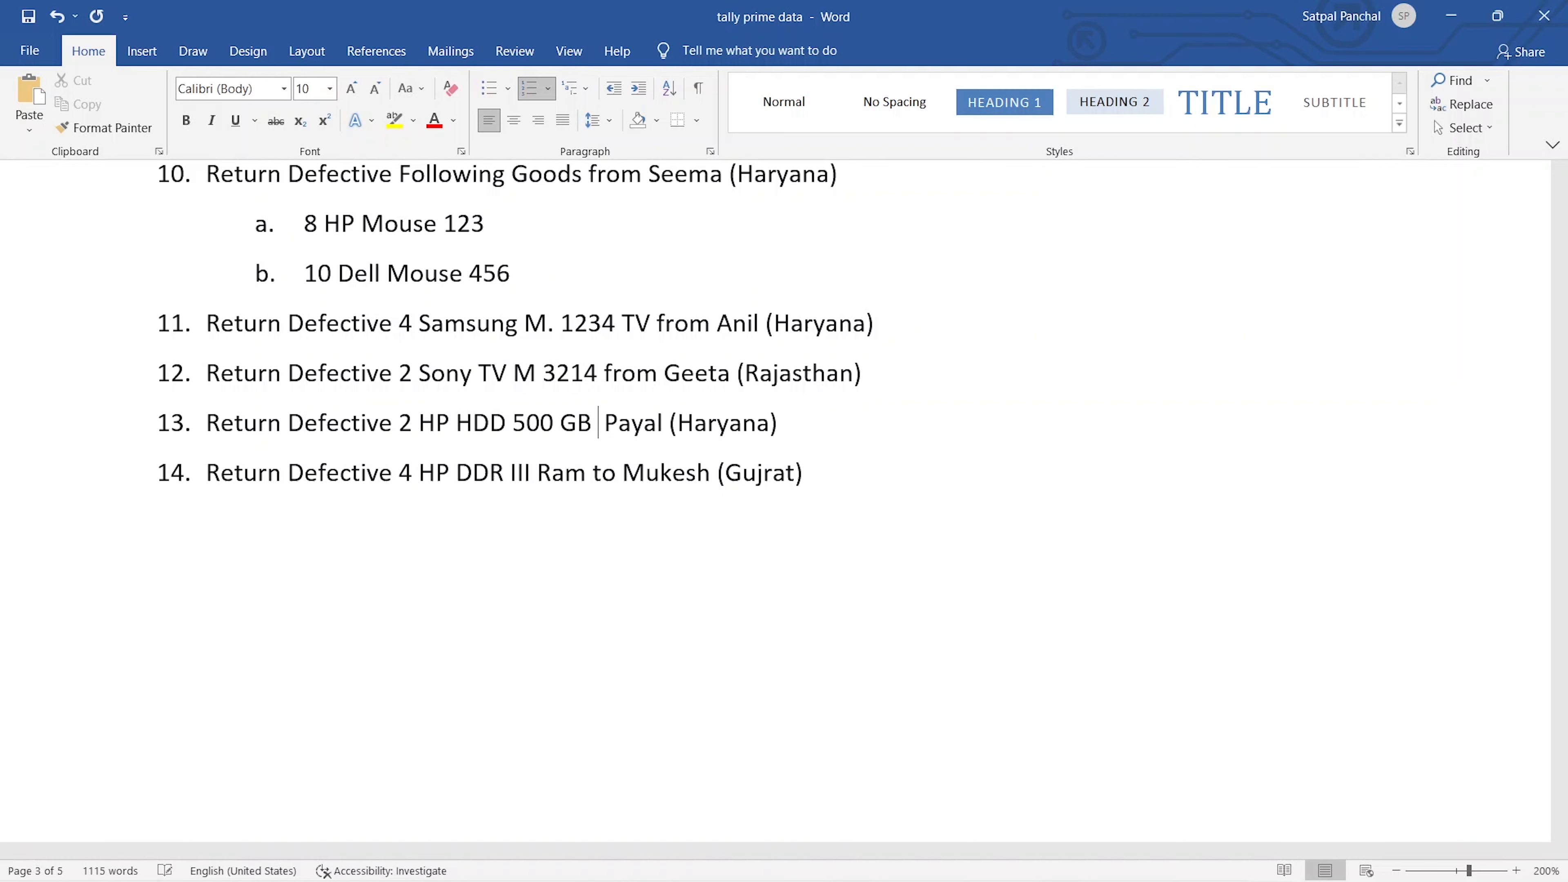
pyautogui.write('from')
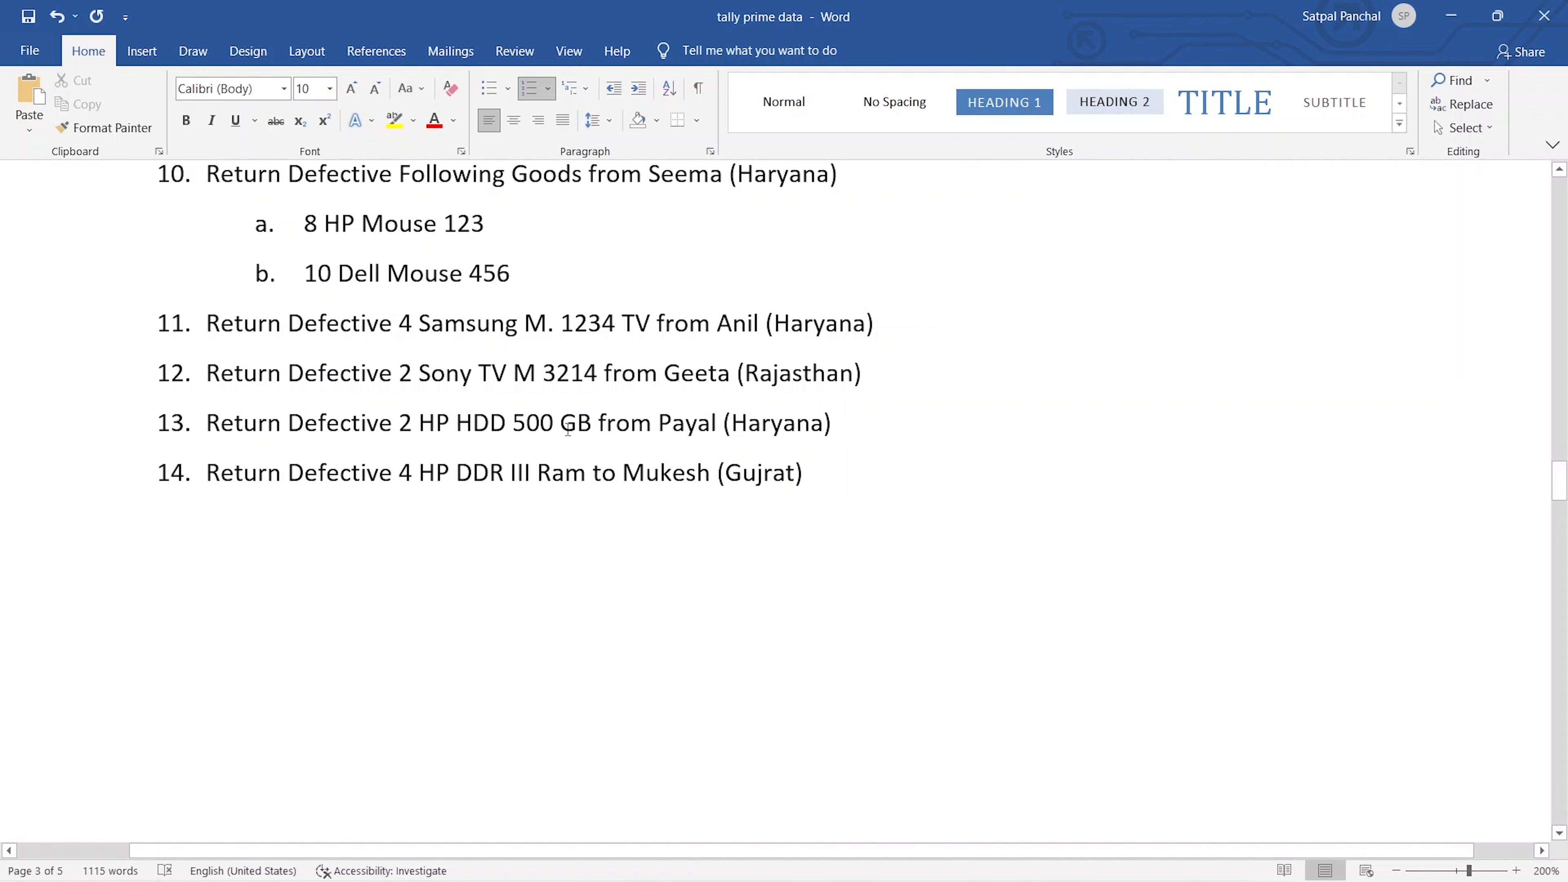
# Step: Switch back to TallyPrime and select the customer of entry 13 as the party account of the new credit note
pyautogui.hotkey('alt', 'Tab')
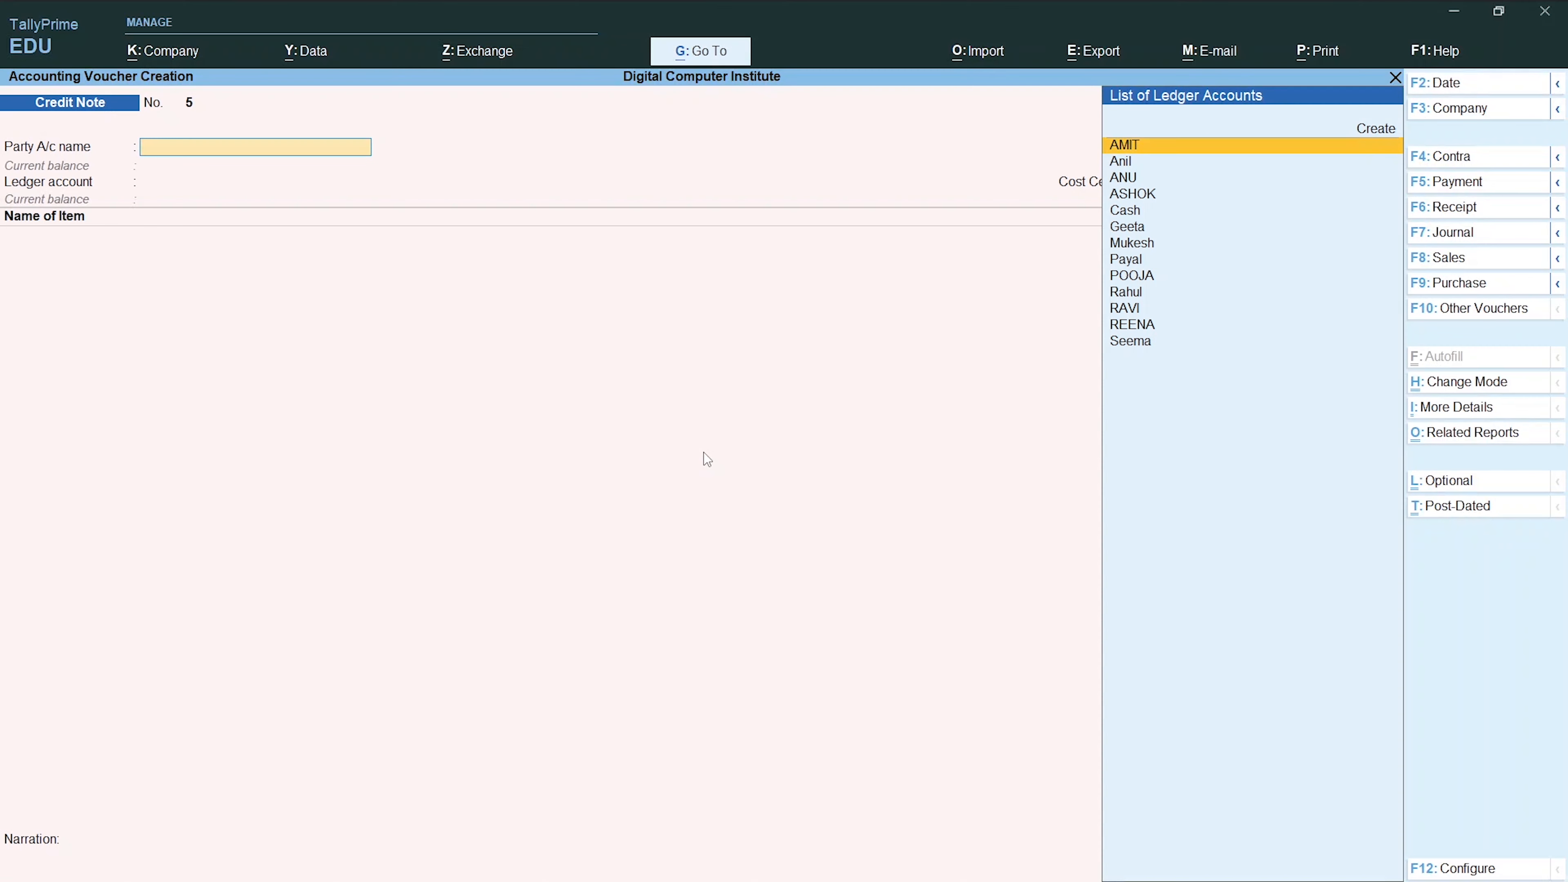
pyautogui.write('Pay')
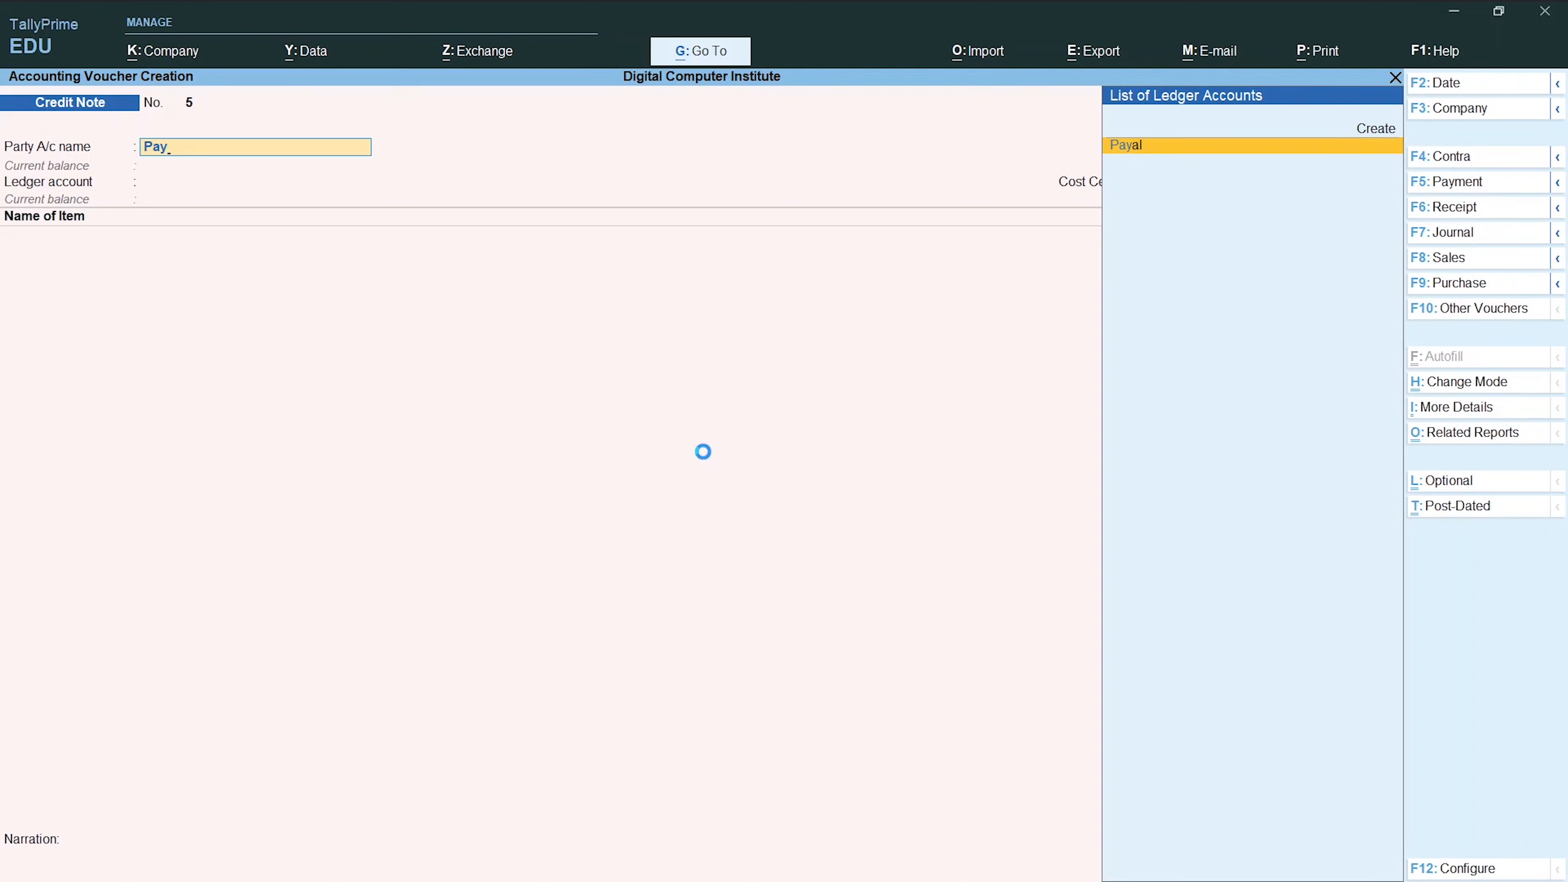
pyautogui.press('Return')
# Step: Leave the receipt and original invoice details blank, accept the party details, and use Sale as the ledger account for entry 13
pyautogui.press('Return')
pyautogui.press('Return')
pyautogui.press('Return')
pyautogui.press('Return')
pyautogui.press('Return')
pyautogui.press('Return')
pyautogui.press('Return')
pyautogui.press('Return')
pyautogui.press('Return')
pyautogui.press('Return')
pyautogui.press('Return')
pyautogui.press('Return')
pyautogui.press('Return')
pyautogui.press('Return')
pyautogui.press('Return')
pyautogui.press('Return')
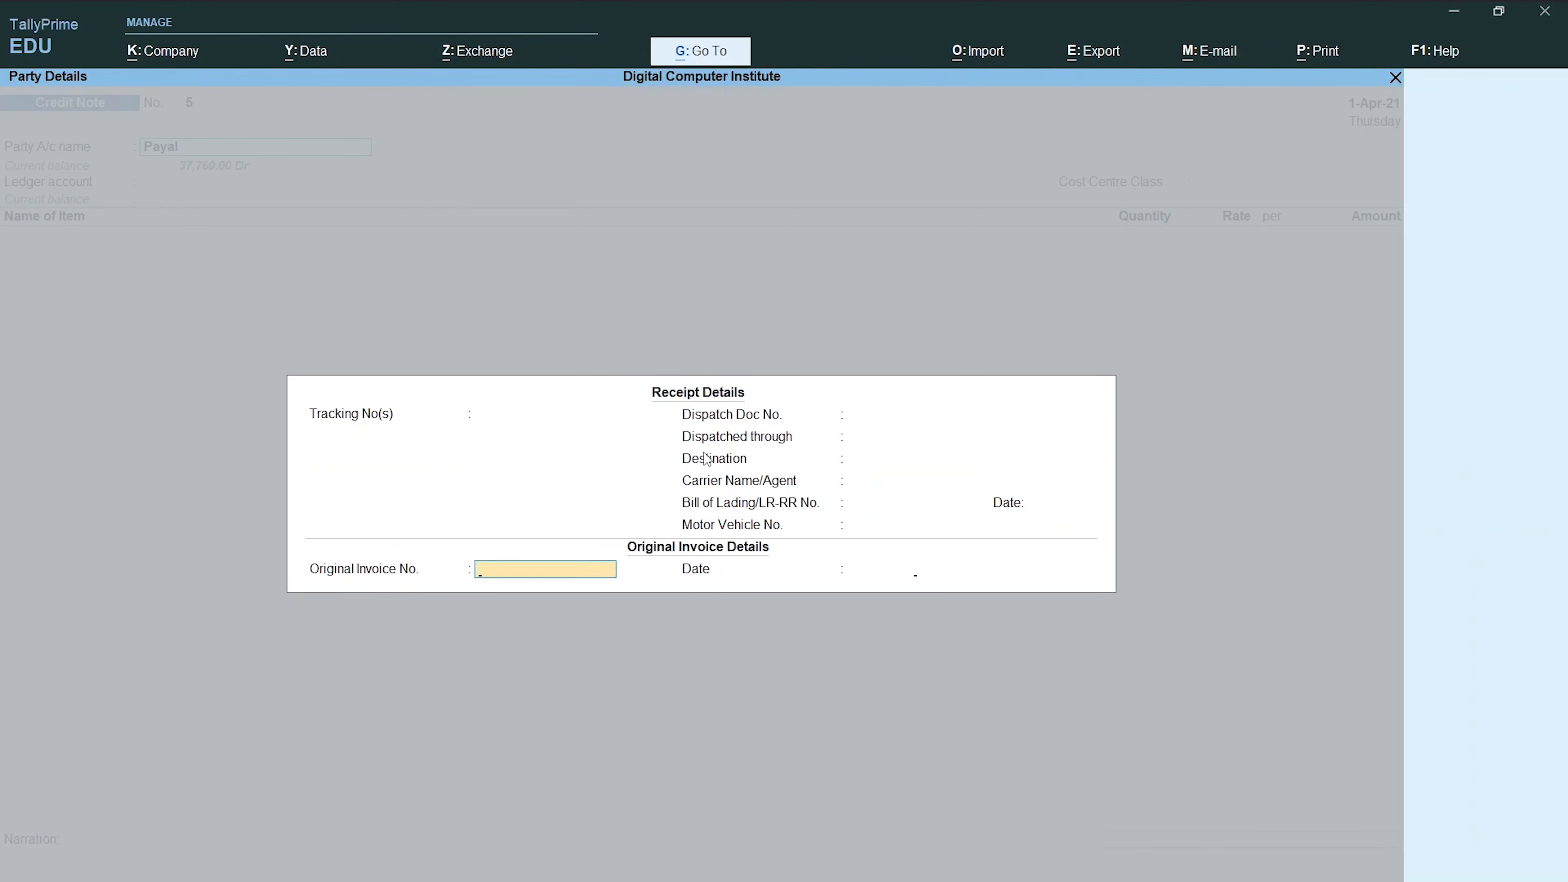
pyautogui.press('Return')
pyautogui.press('Return')
pyautogui.press('Return')
pyautogui.press('BackSpace')
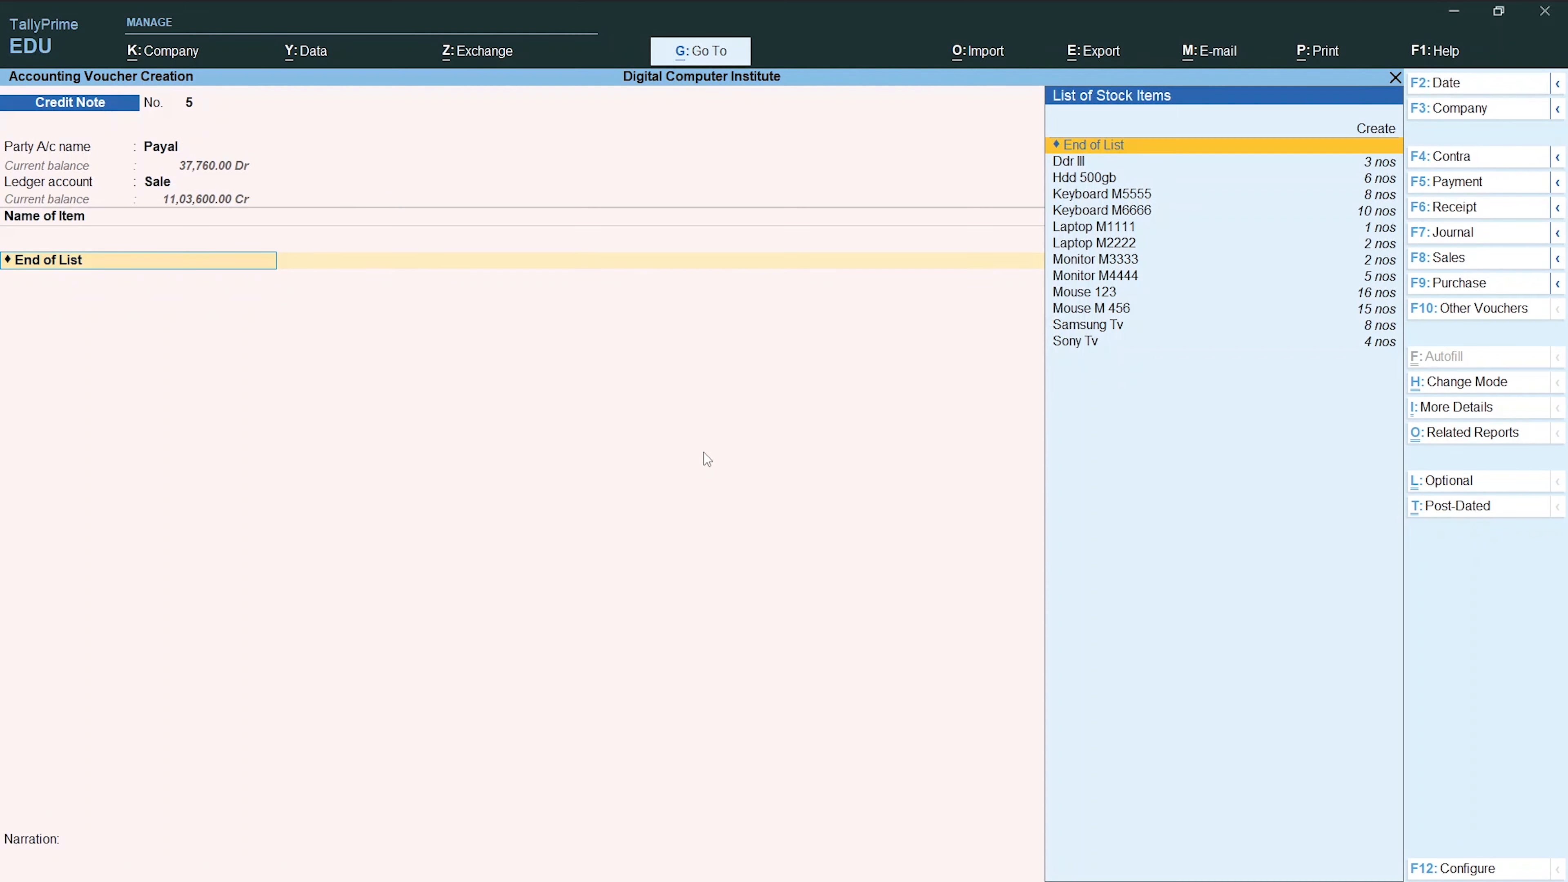
# Step: Enter Hdd 500gb with quantity 2 nos at rate 3,200.00, checking entry 13 in the Word document, and end the item list
pyautogui.write('H')
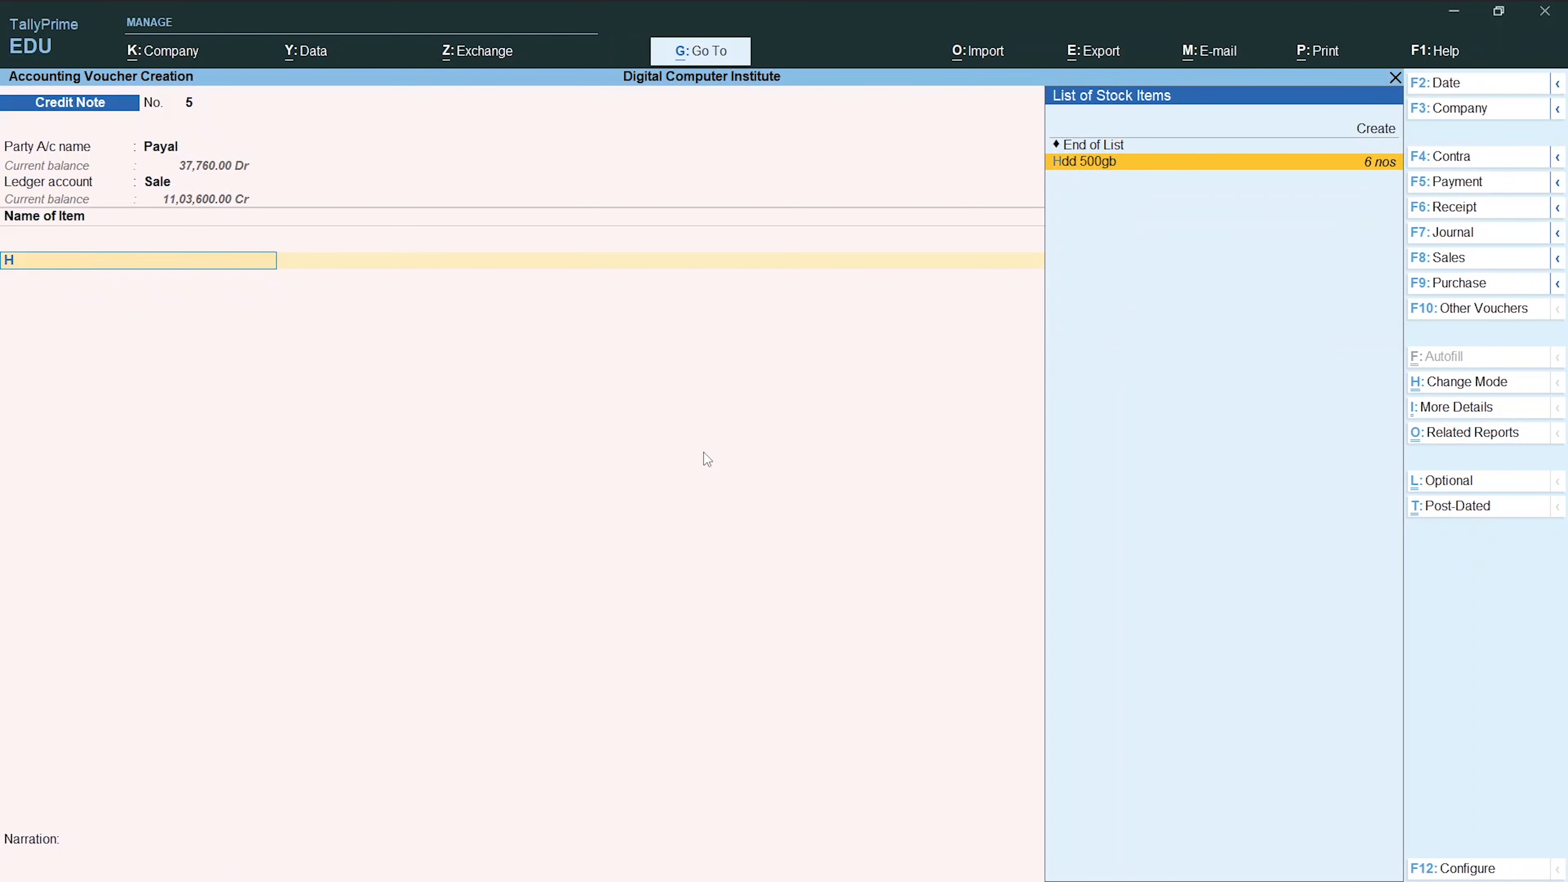
pyautogui.press('Return')
pyautogui.hotkey('alt', 'Tab')
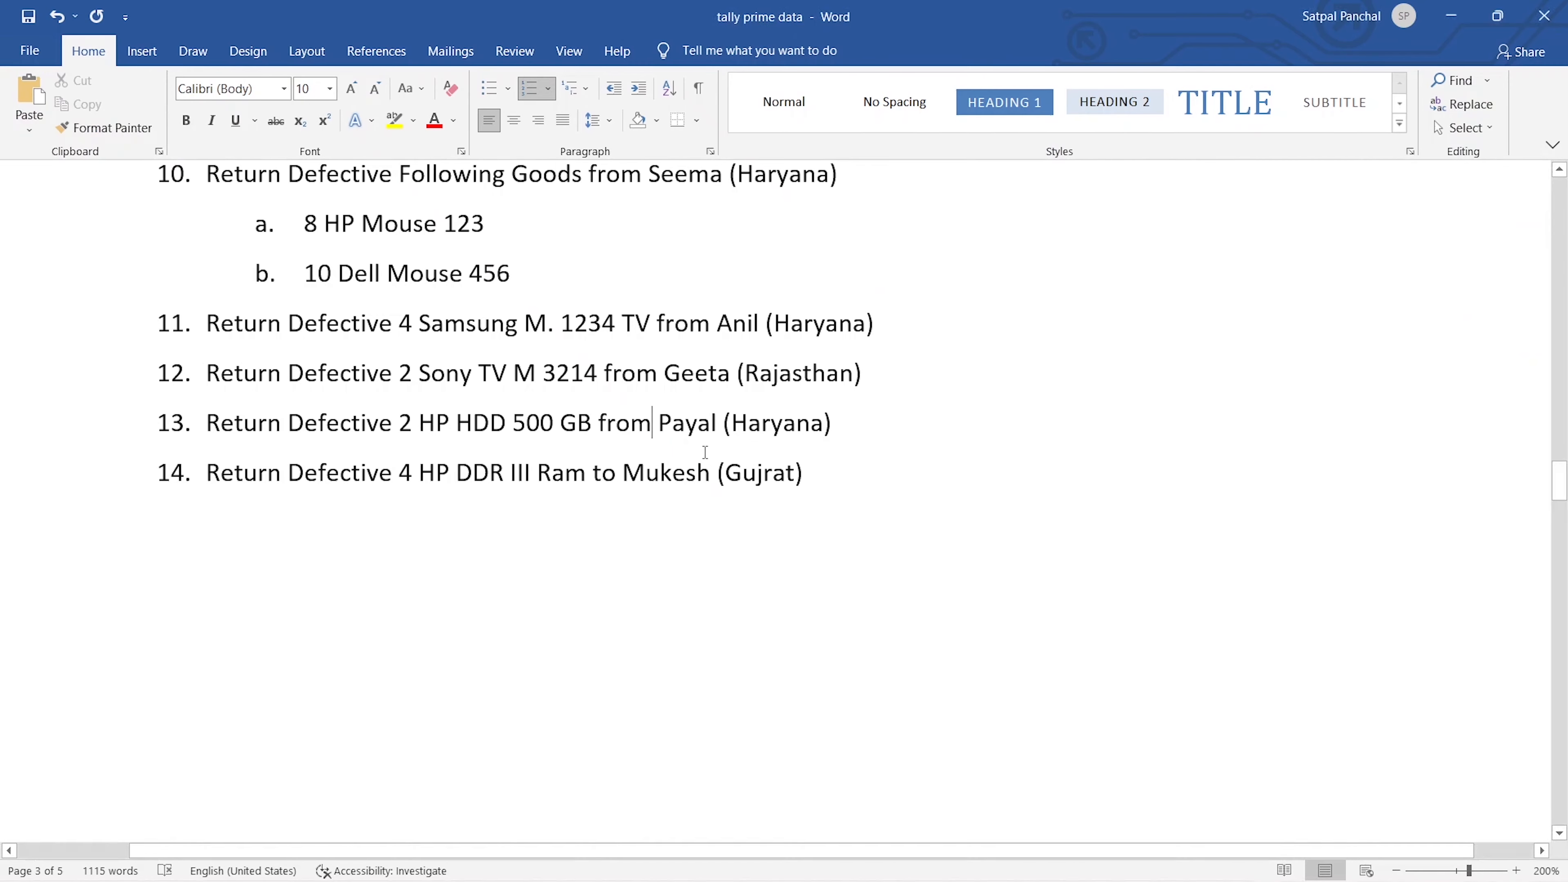
pyautogui.hotkey('alt', 'Tab')
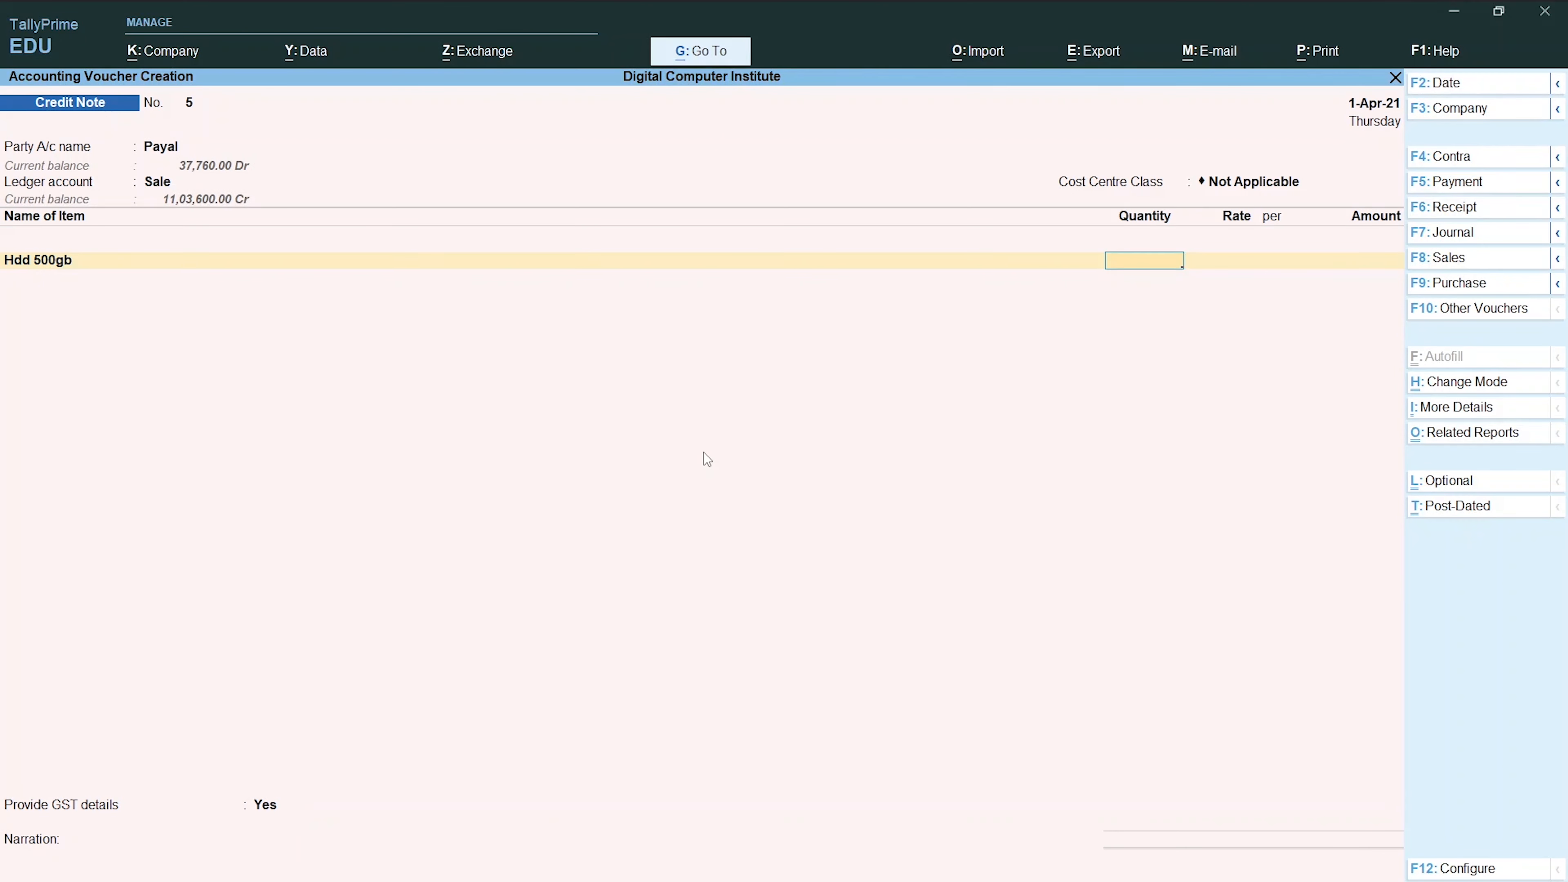
pyautogui.write('2')
pyautogui.press('Return')
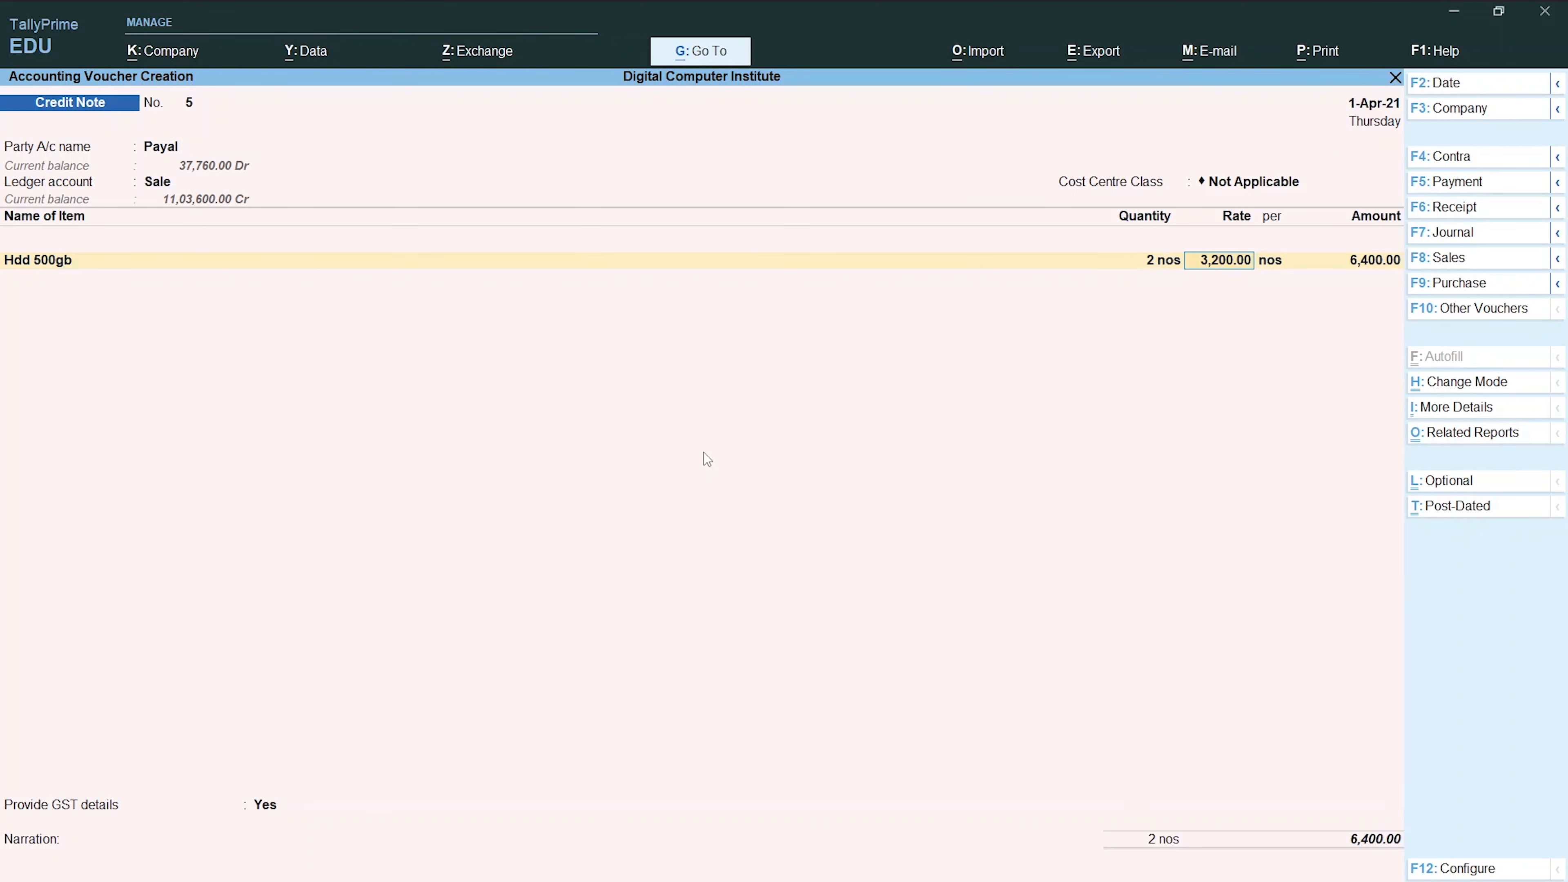
pyautogui.press('Return')
pyautogui.press('Return')
pyautogui.press('Return')
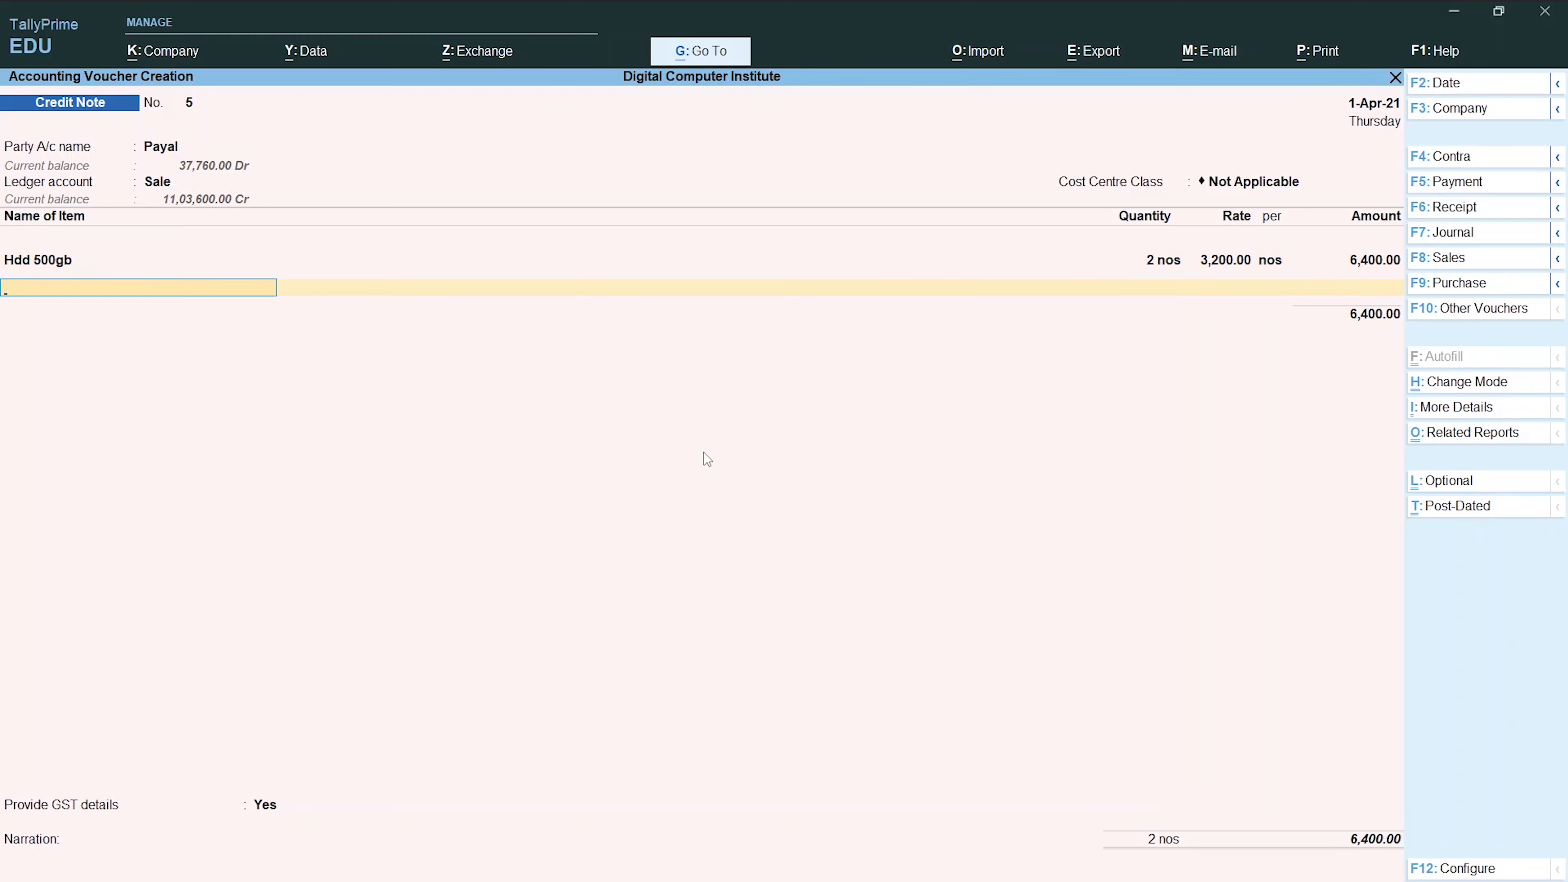
pyautogui.press('Return')
# Step: Check the customer's state in the Word document, add the CGST and SGST ledgers, and set Provide GST details to No
pyautogui.hotkey('alt', 'Tab')
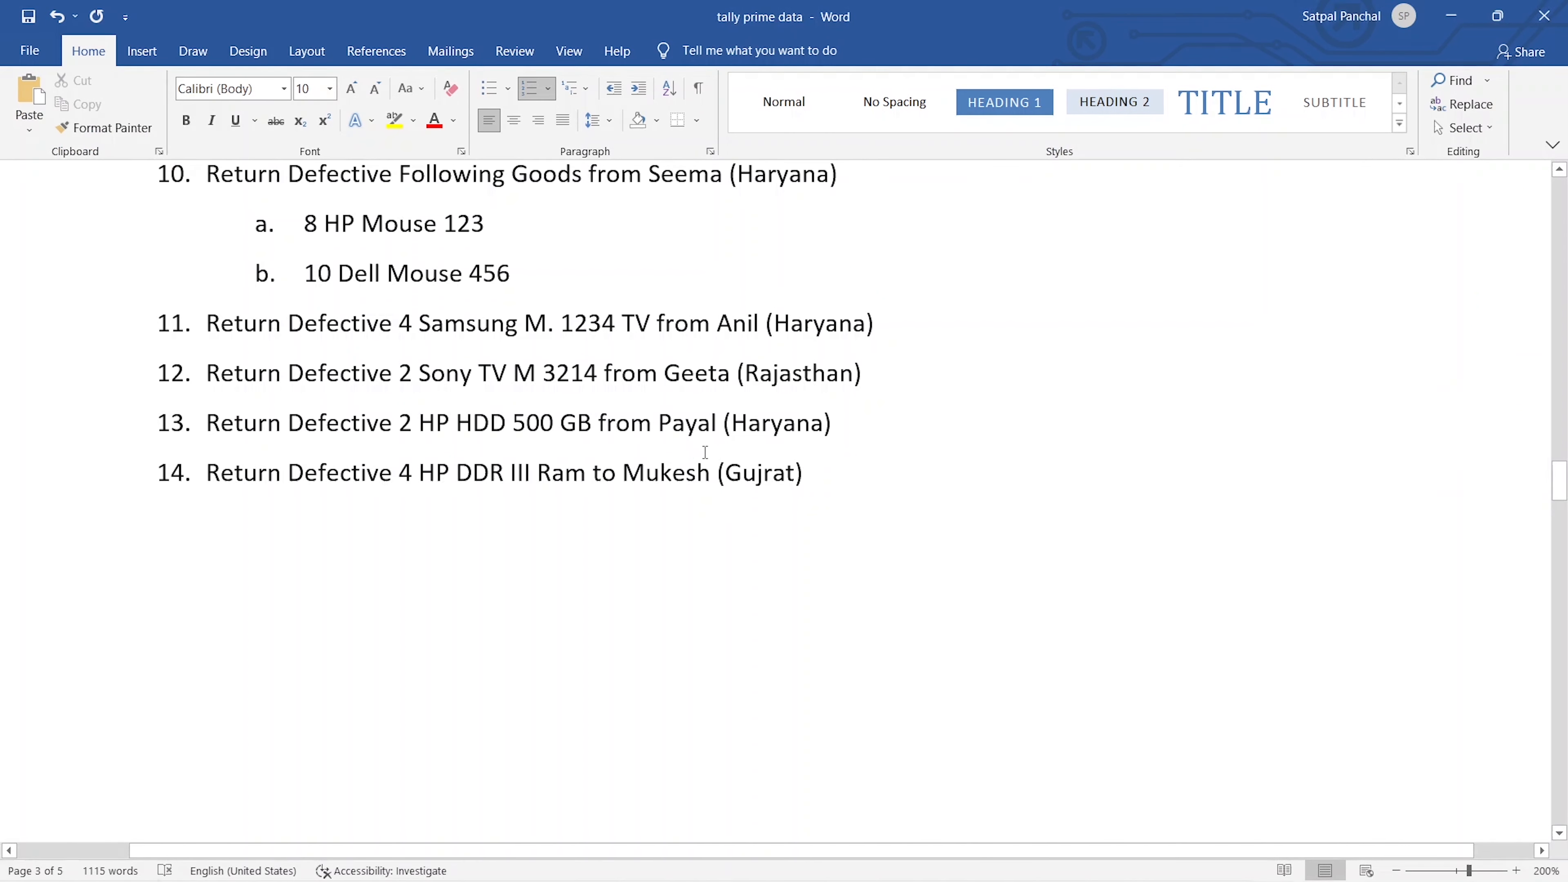
pyautogui.hotkey('alt', 'Tab')
pyautogui.press('Down')
pyautogui.press('Return')
pyautogui.press('Return')
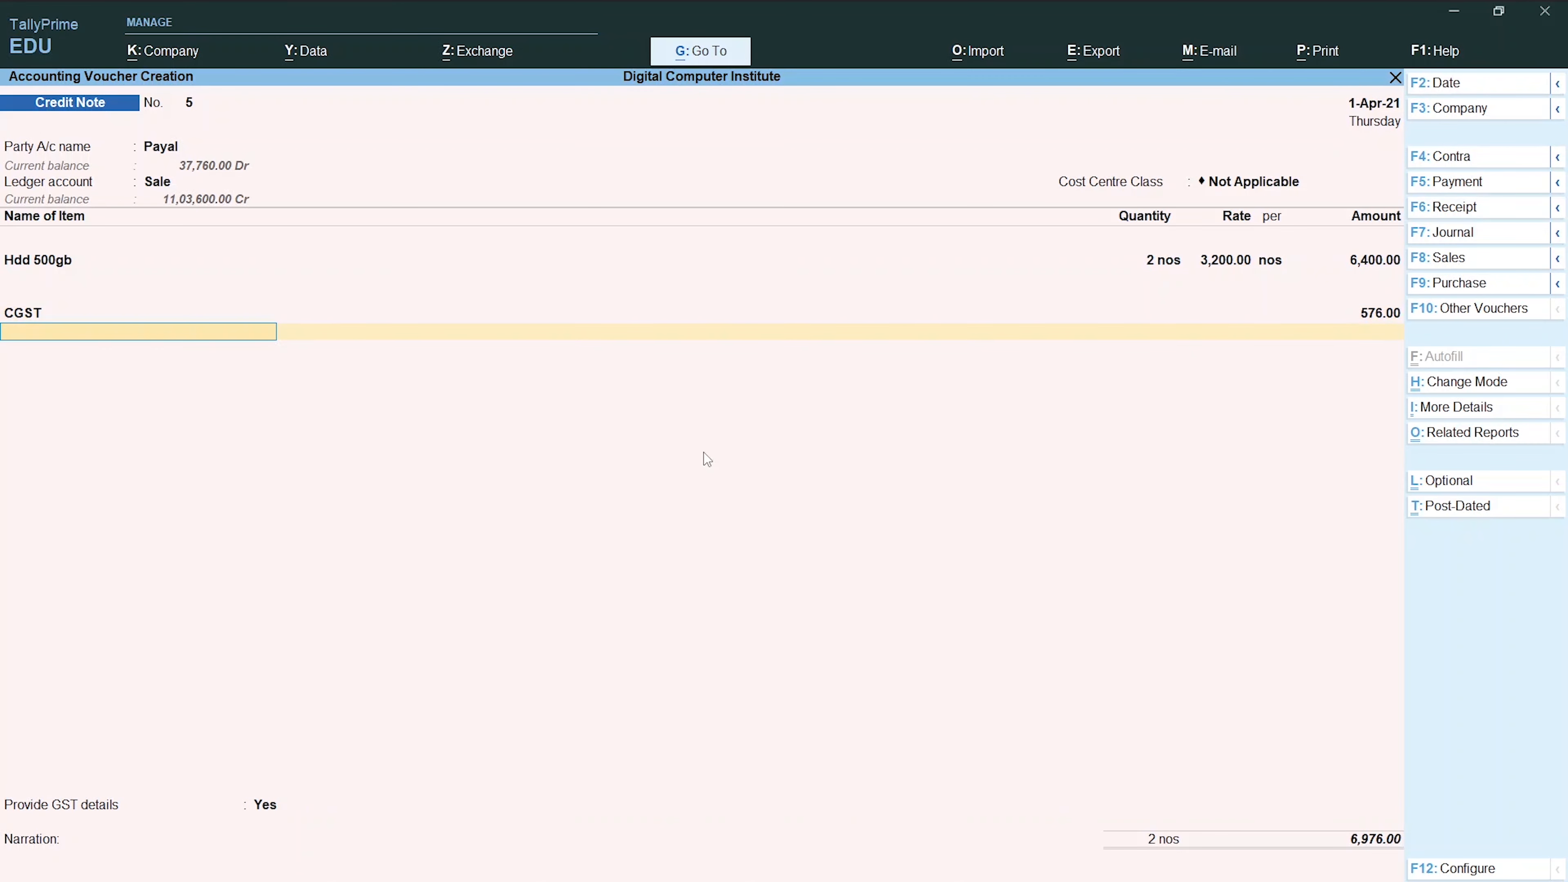
pyautogui.write('S')
pyautogui.press('Down')
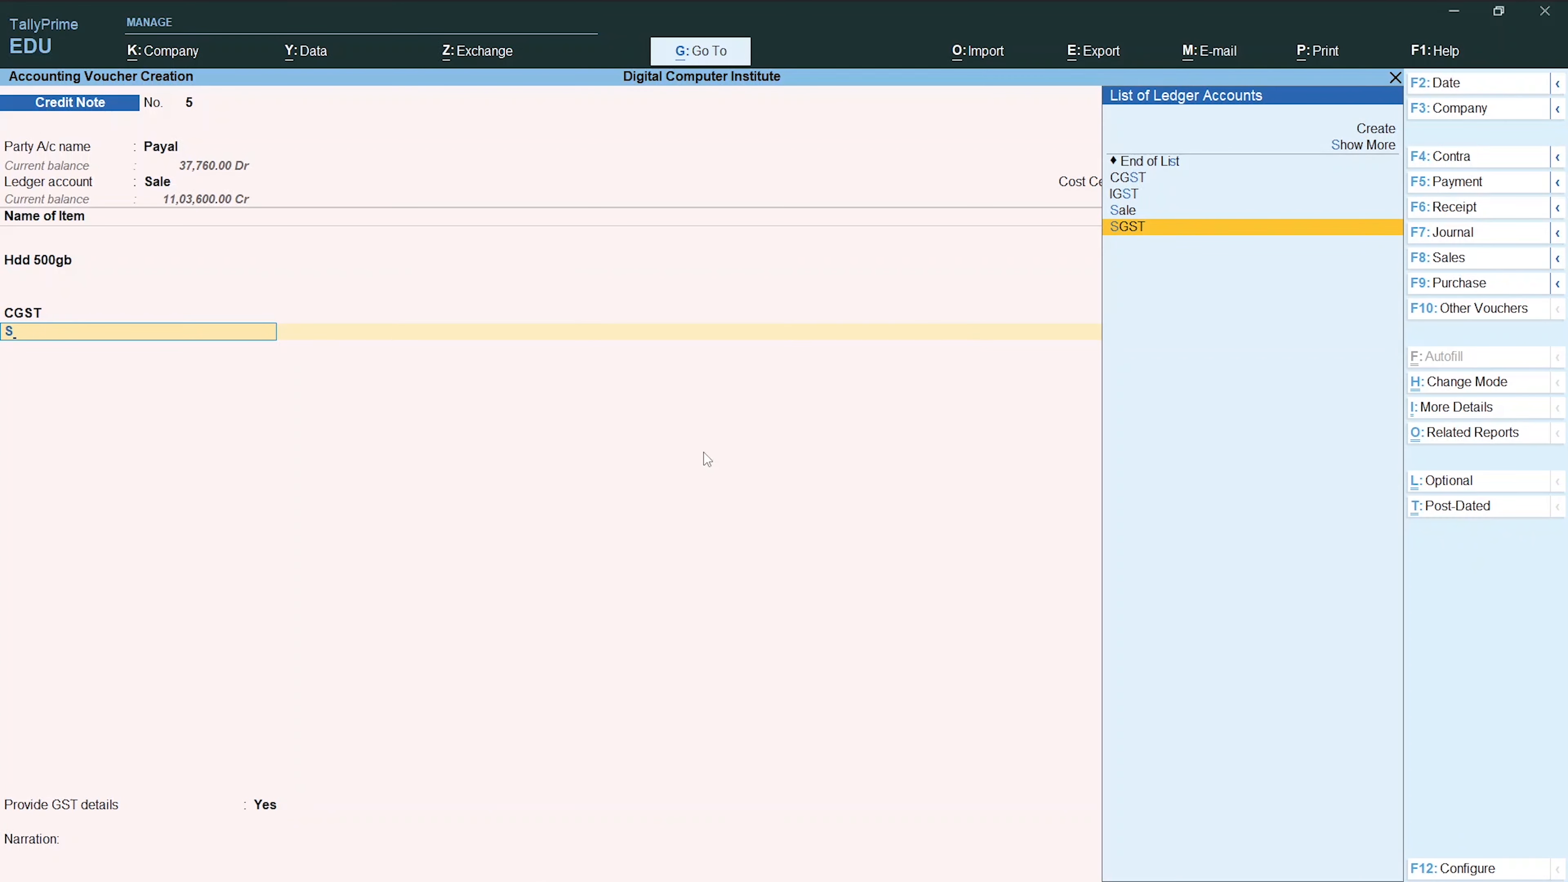
pyautogui.press('Return')
pyautogui.press('Return')
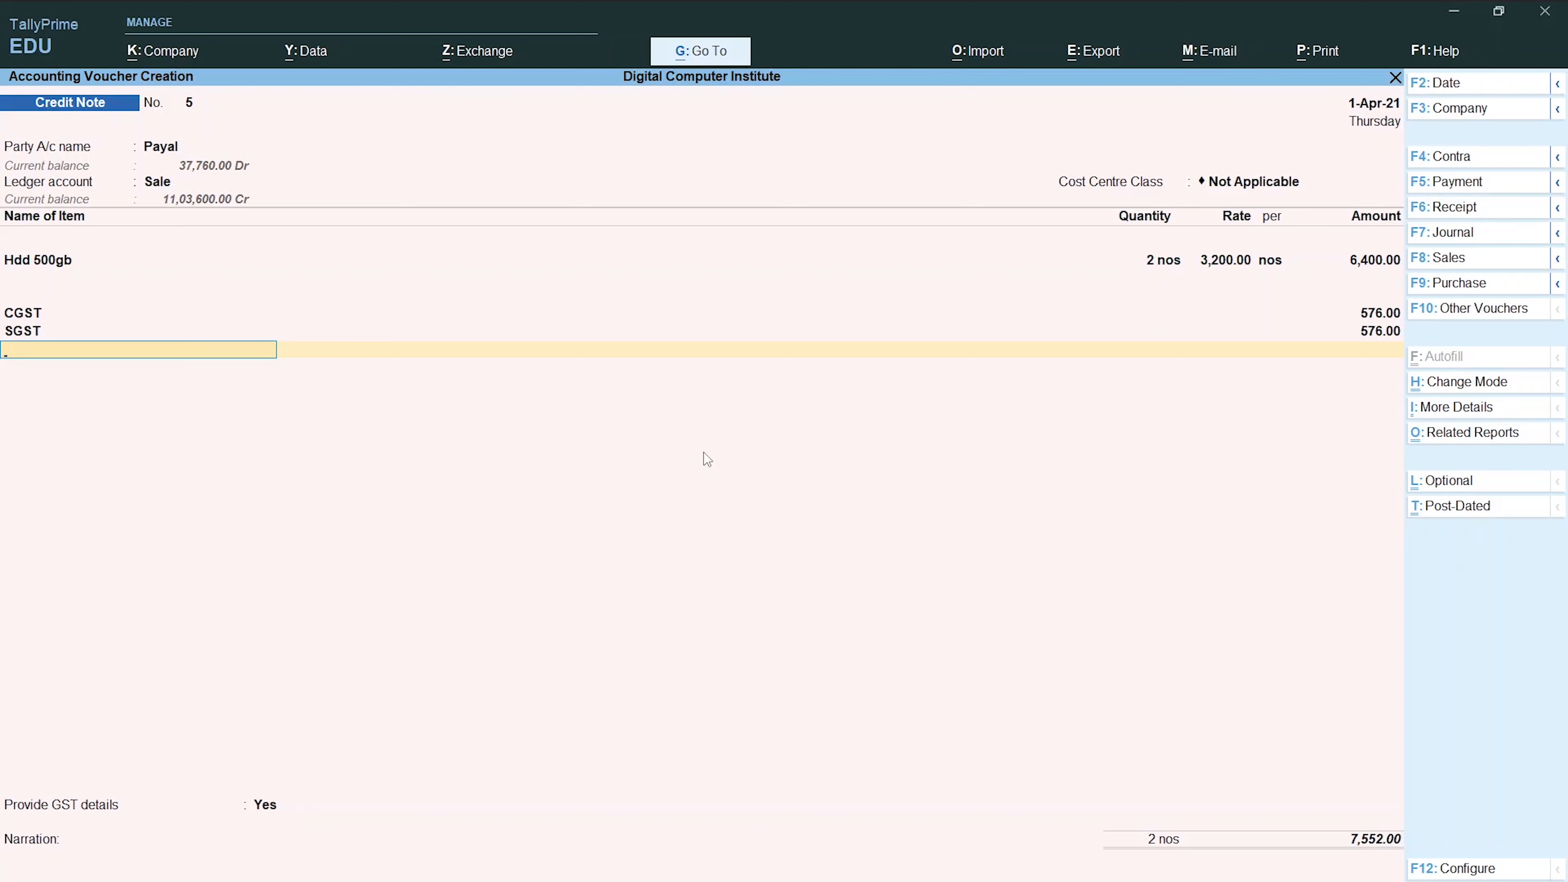
pyautogui.press('Return')
pyautogui.press('Down')
pyautogui.press('Return')
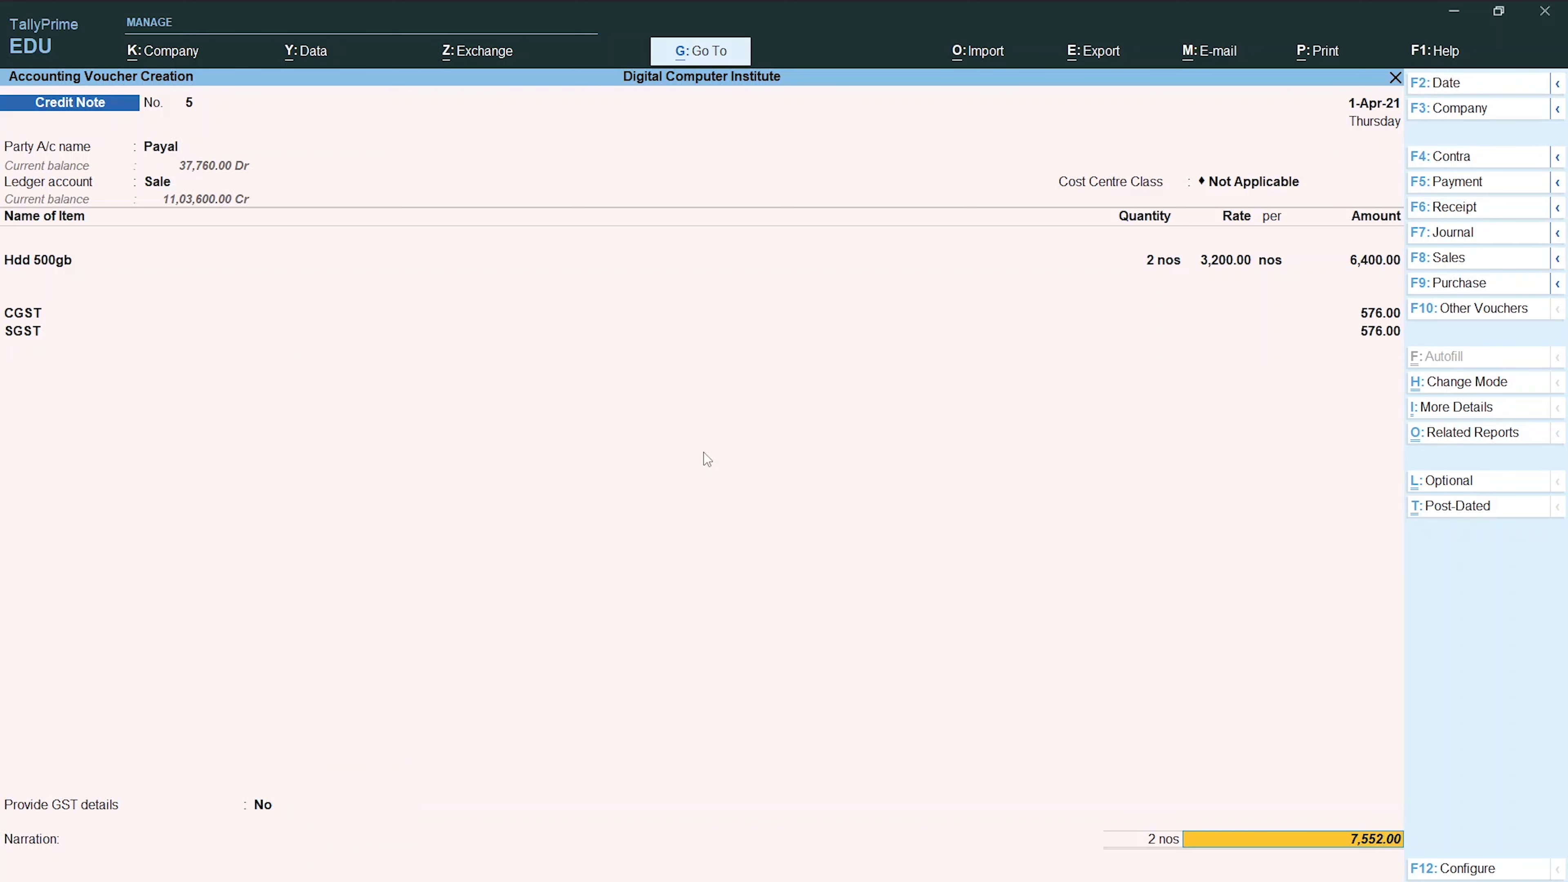
# Step: Allocate 7,552.00 Cr as Agst Ref to the customer's pending bill, leave the narration blank, and save the credit note
pyautogui.press('Return')
pyautogui.press('Return')
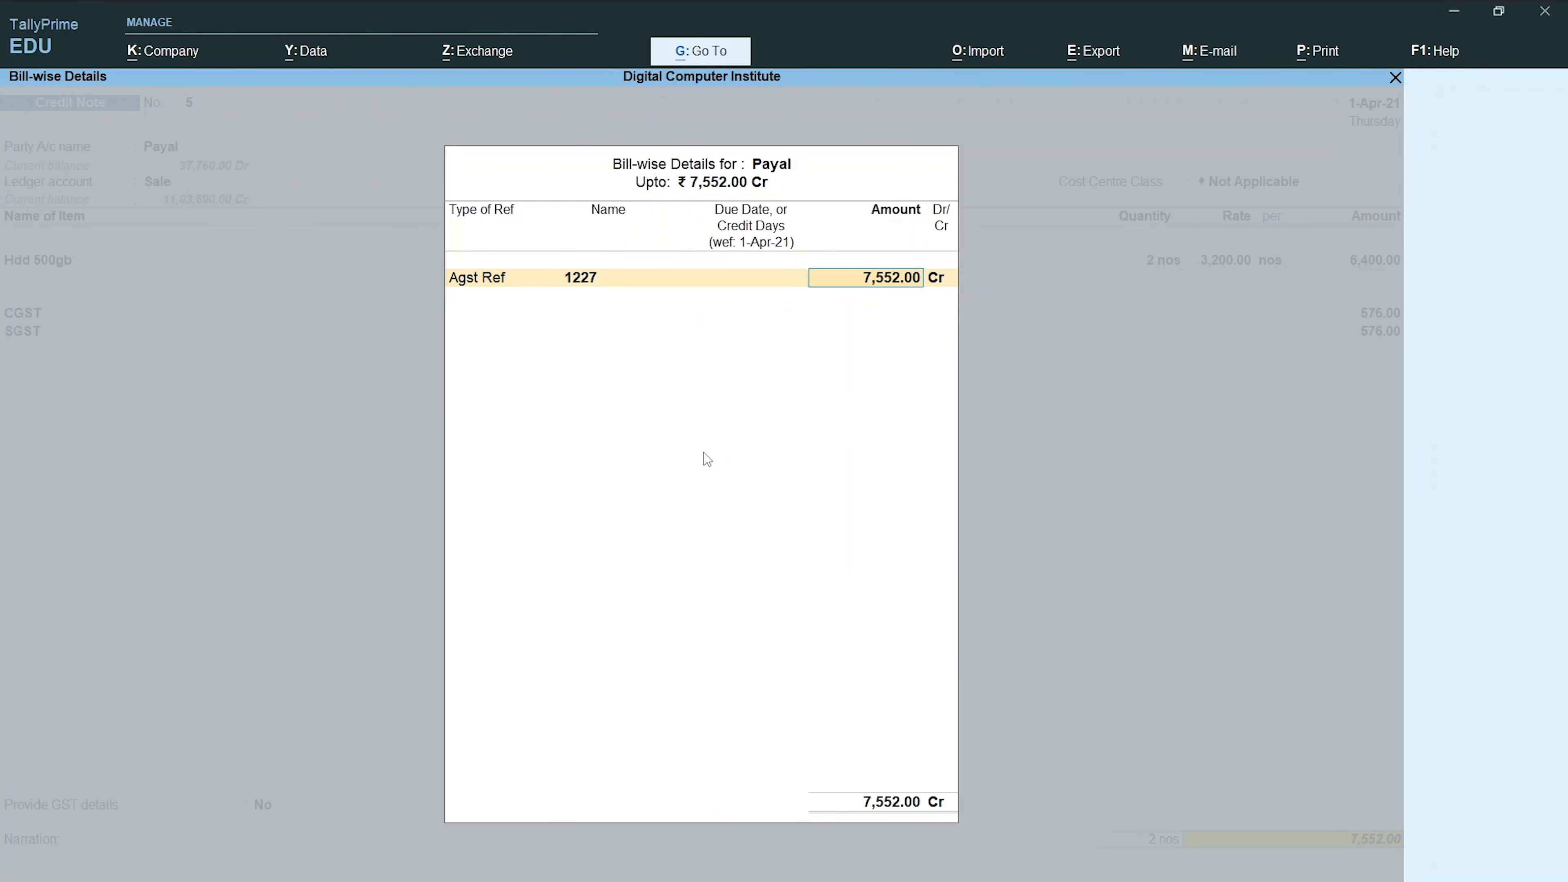
pyautogui.press('Return')
pyautogui.press('Return')
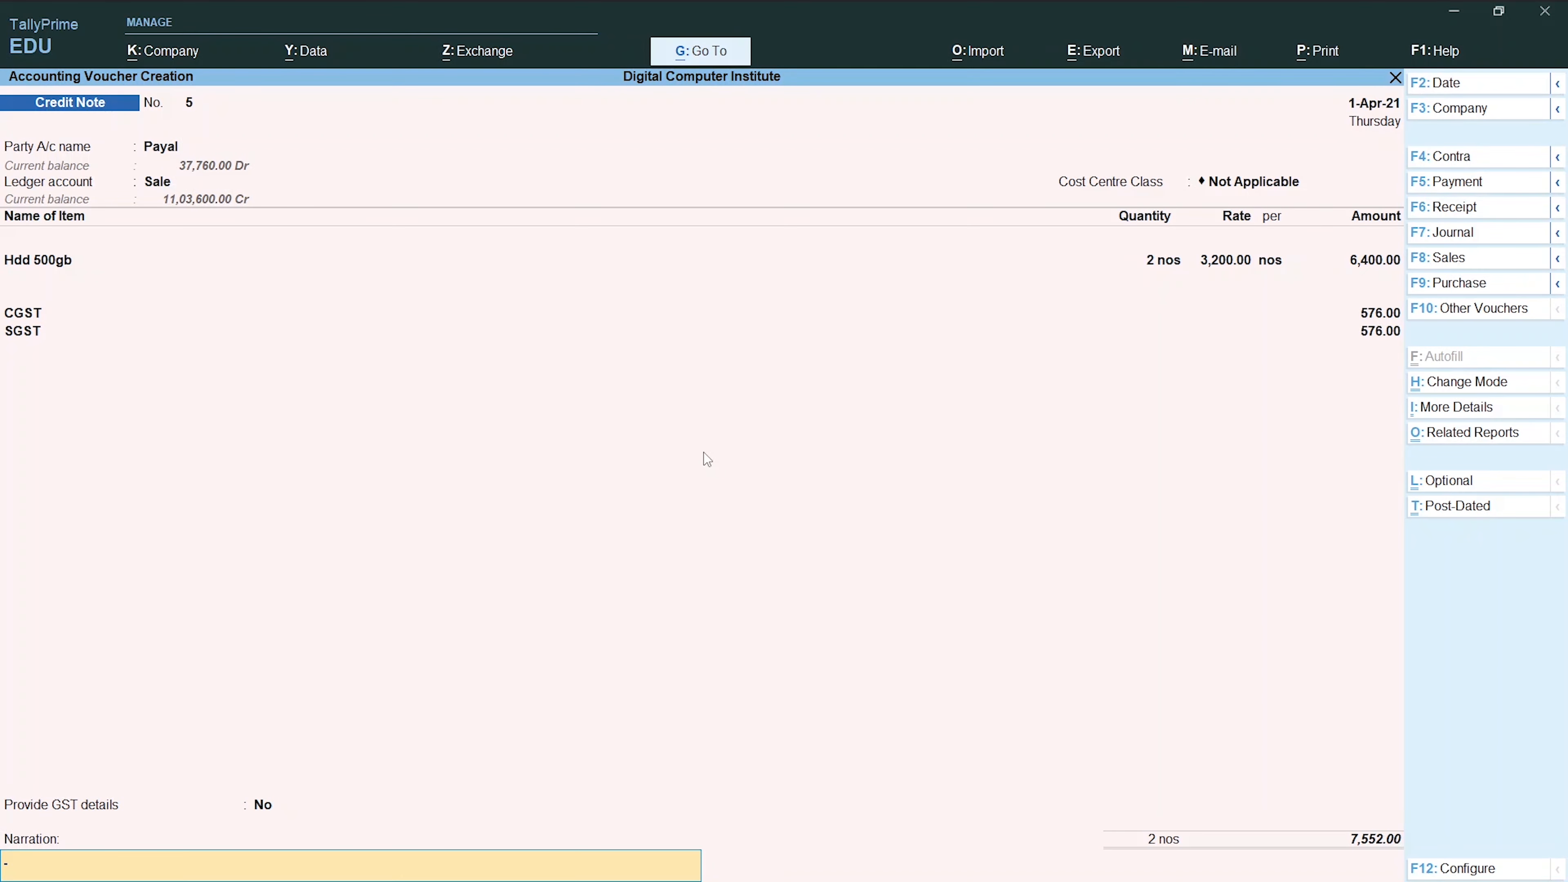
pyautogui.press('Return')
pyautogui.press('Return')
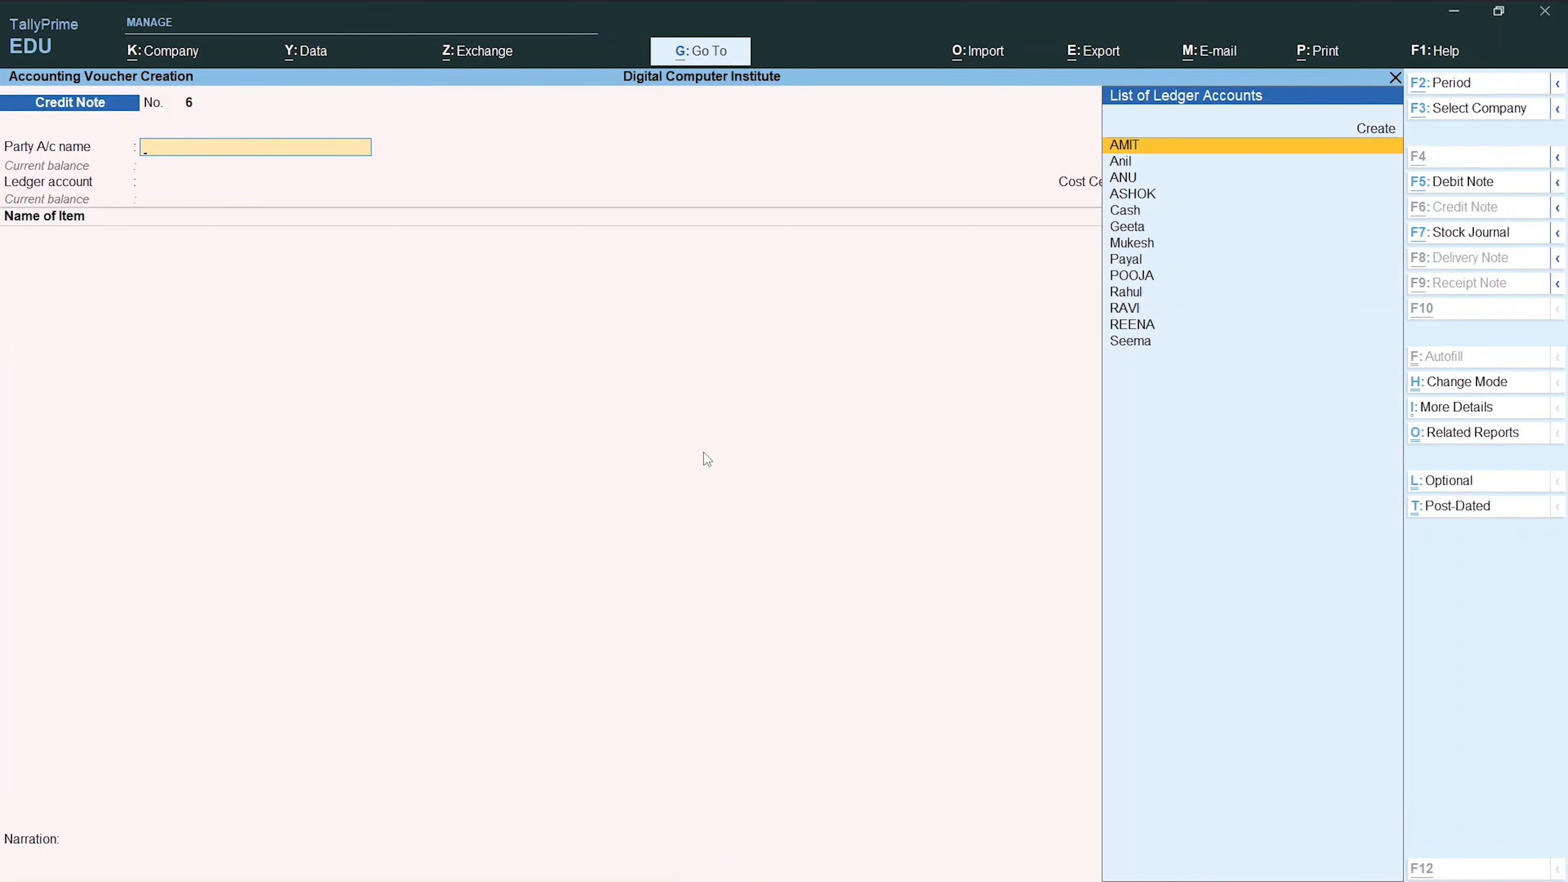
# Step: Switch to the Word document and change "to" to "from" before the customer's name in entry 14
pyautogui.hotkey('alt', 'Tab')
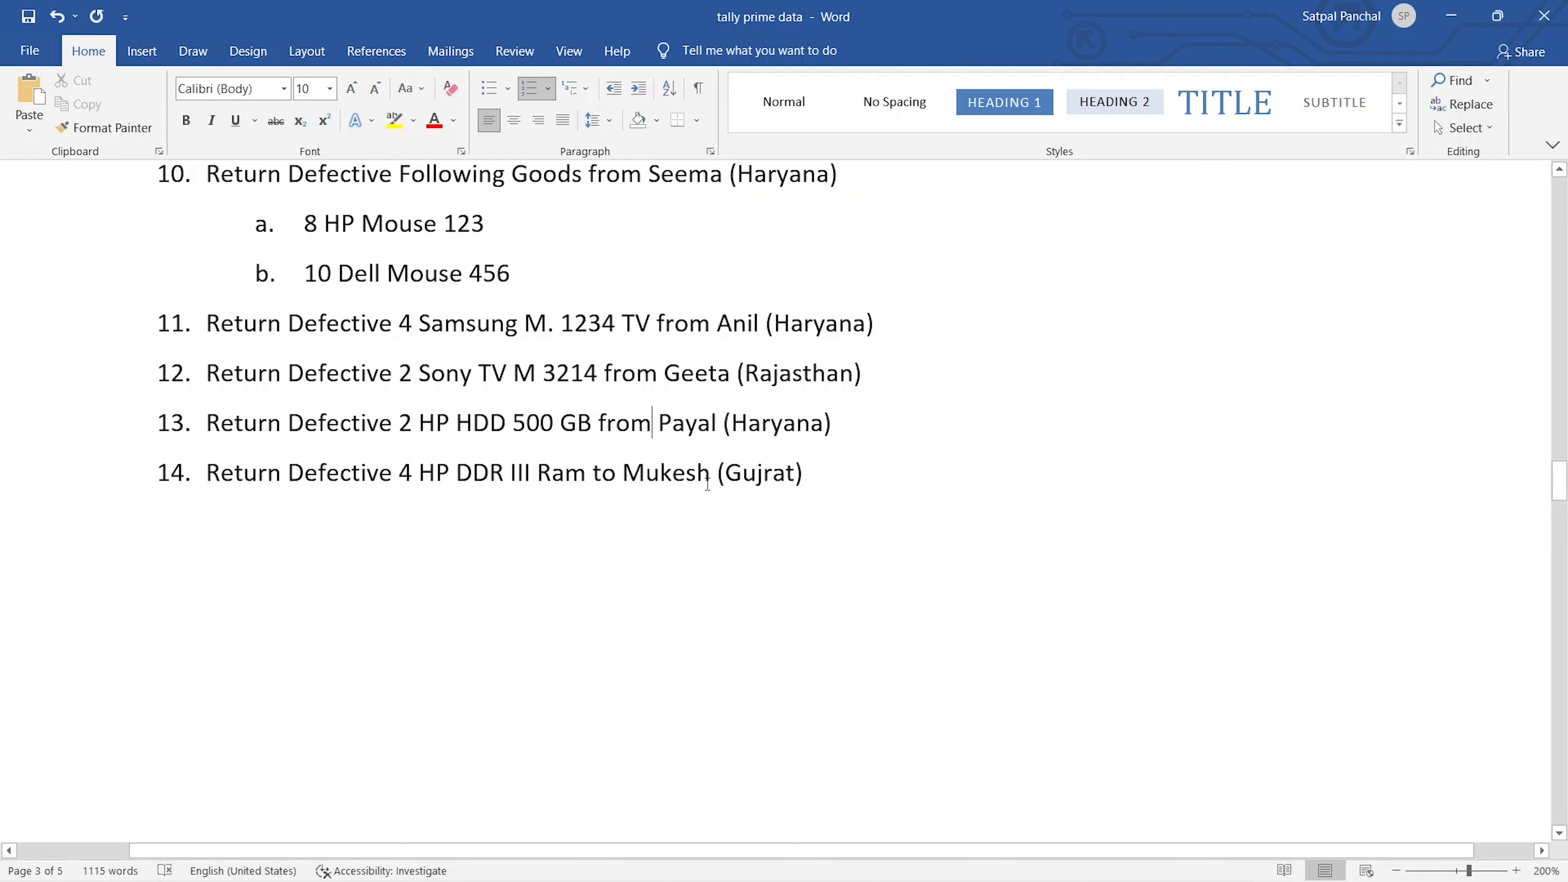
pyautogui.click(619, 471)
pyautogui.press('BackSpace')
pyautogui.press('BackSpace')
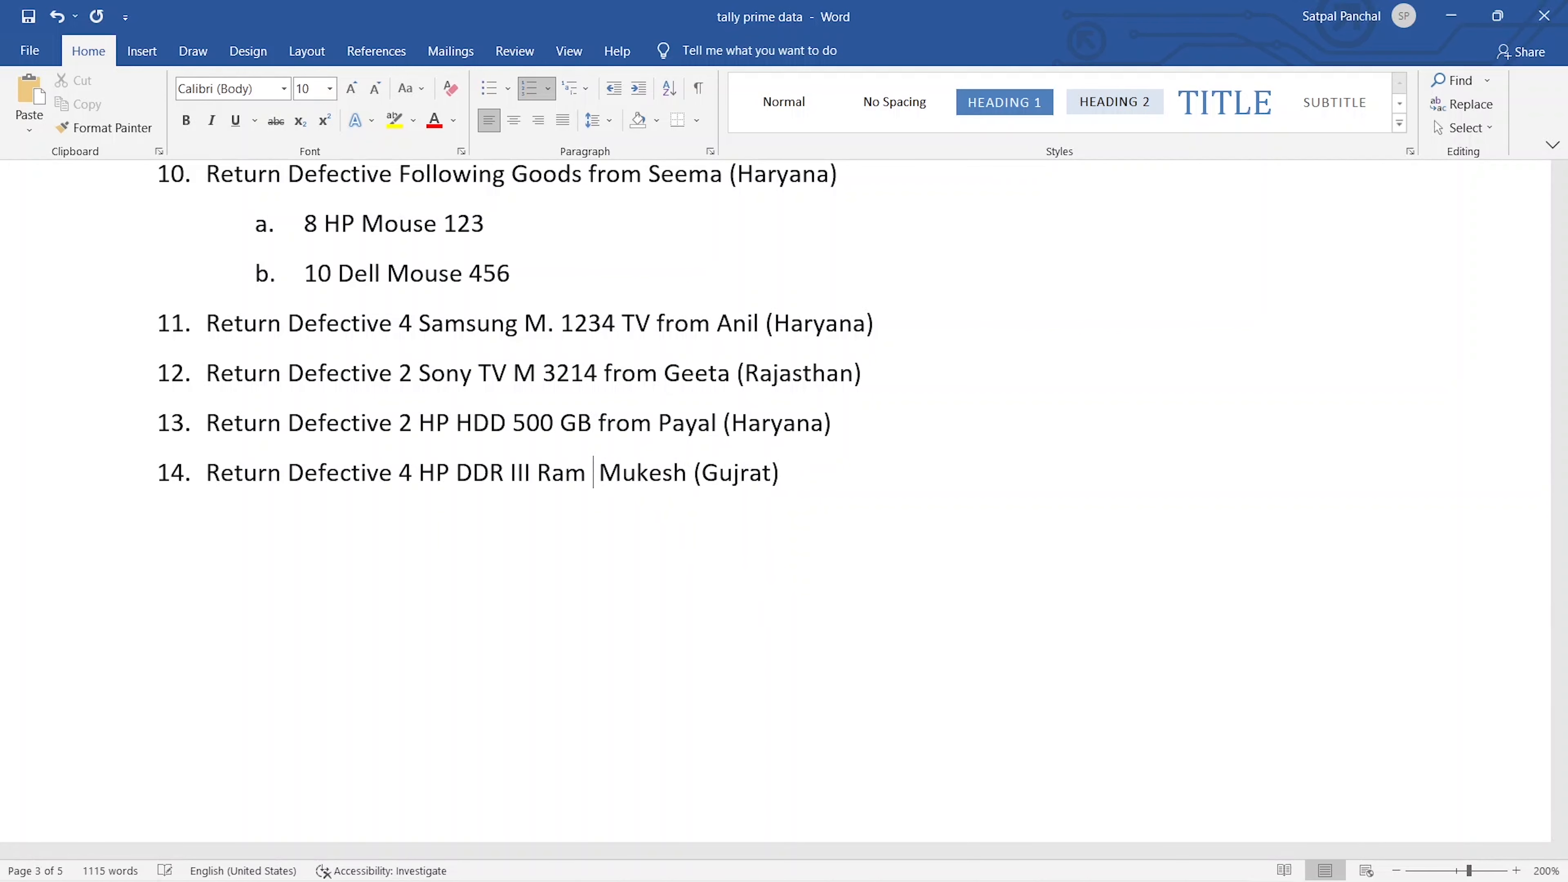
pyautogui.write('from')
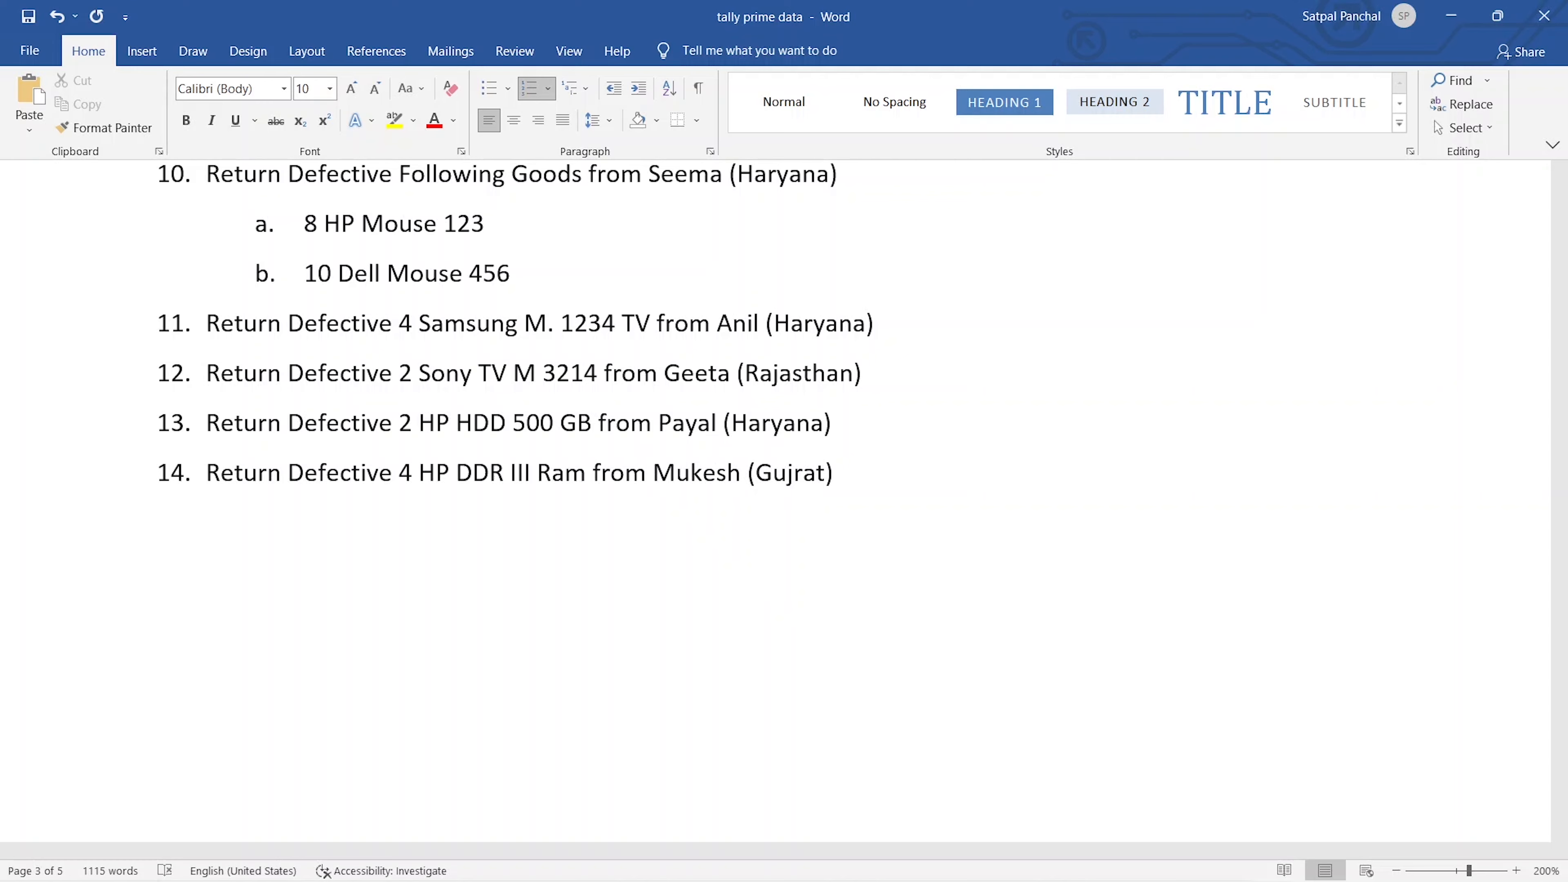
# Step: Switch back to TallyPrime and select the customer of entry 14 as the party account of the new credit note
pyautogui.hotkey('alt', 'Tab')
pyautogui.write('Muk')
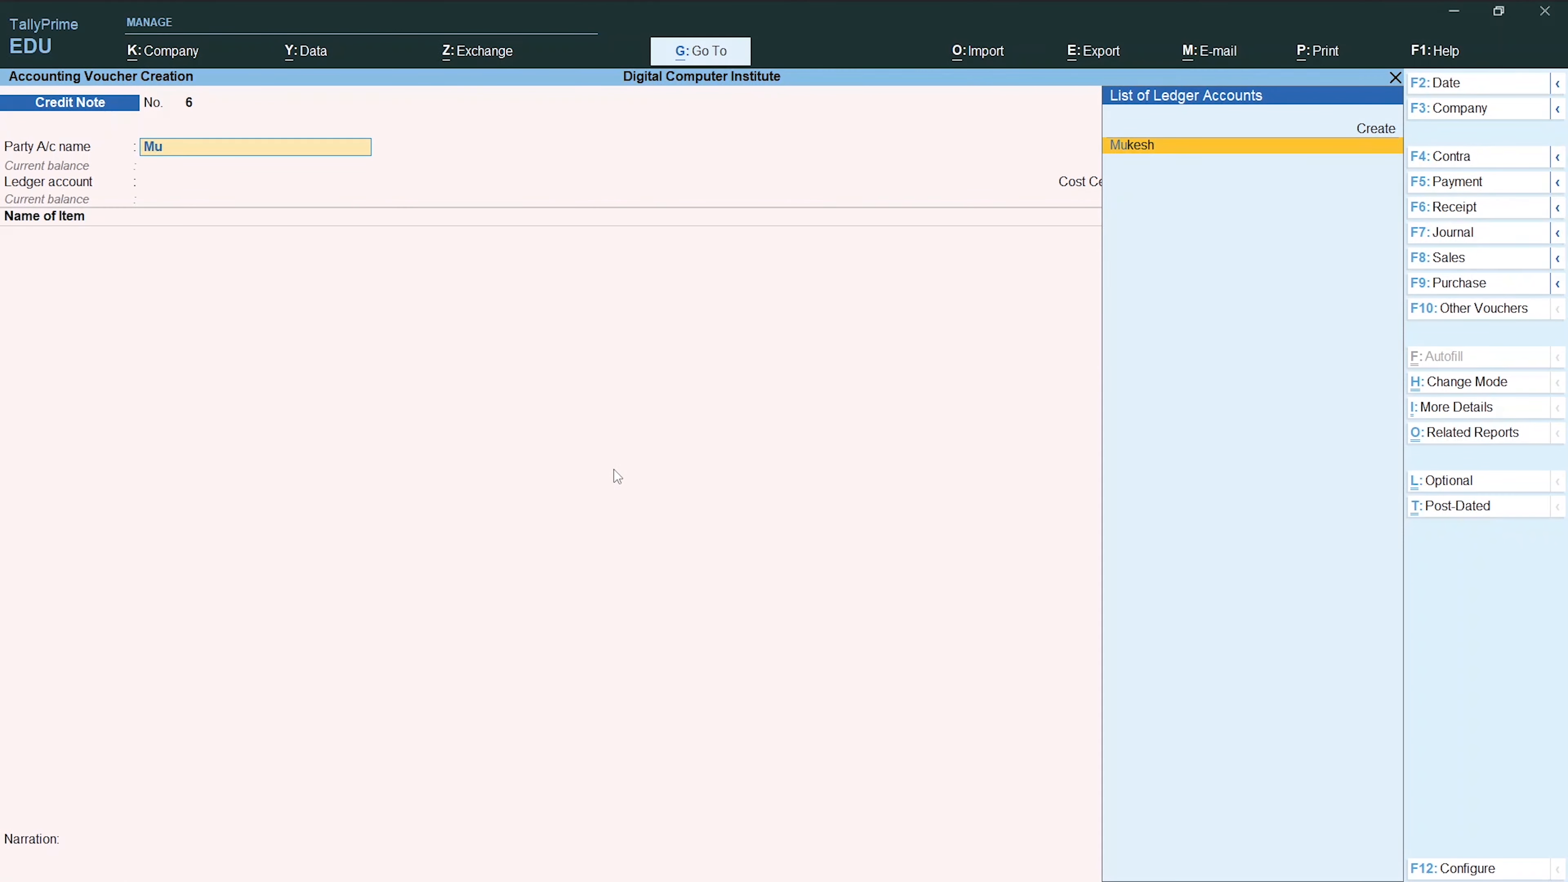
pyautogui.press('Return')
# Step: Leave the receipt and original invoice details blank, accept the party details, and use Sale as the ledger account for entry 14
pyautogui.press('Return')
pyautogui.press('Return')
pyautogui.press('Return')
pyautogui.press('Return')
pyautogui.press('Return')
pyautogui.press('Return')
pyautogui.press('Return')
pyautogui.press('Return')
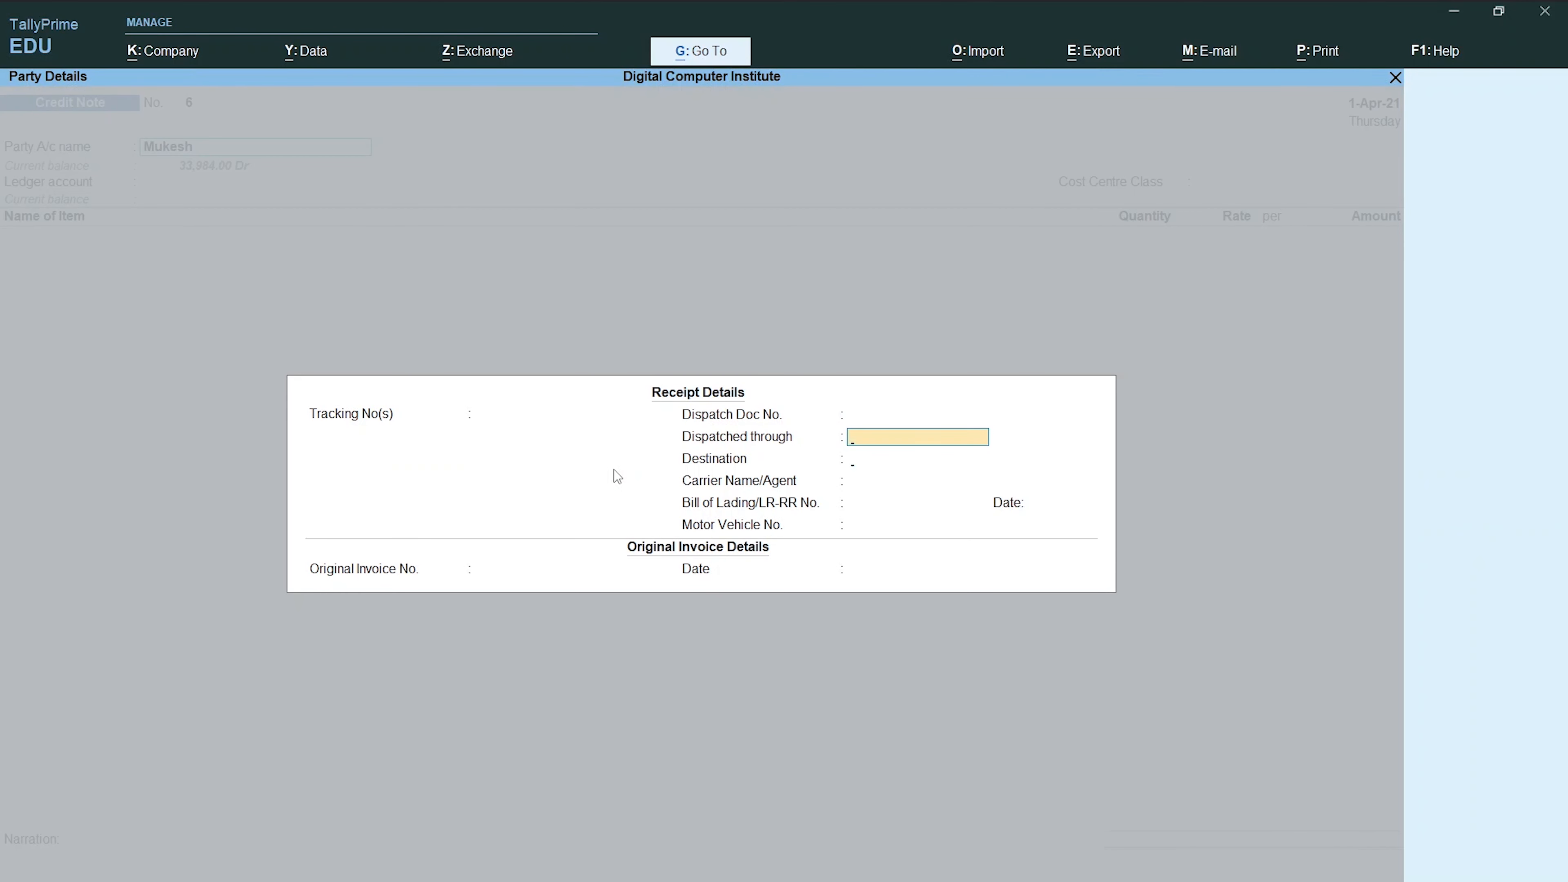
pyautogui.press('Return')
pyautogui.press('Return')
pyautogui.press('Return')
pyautogui.press('Return')
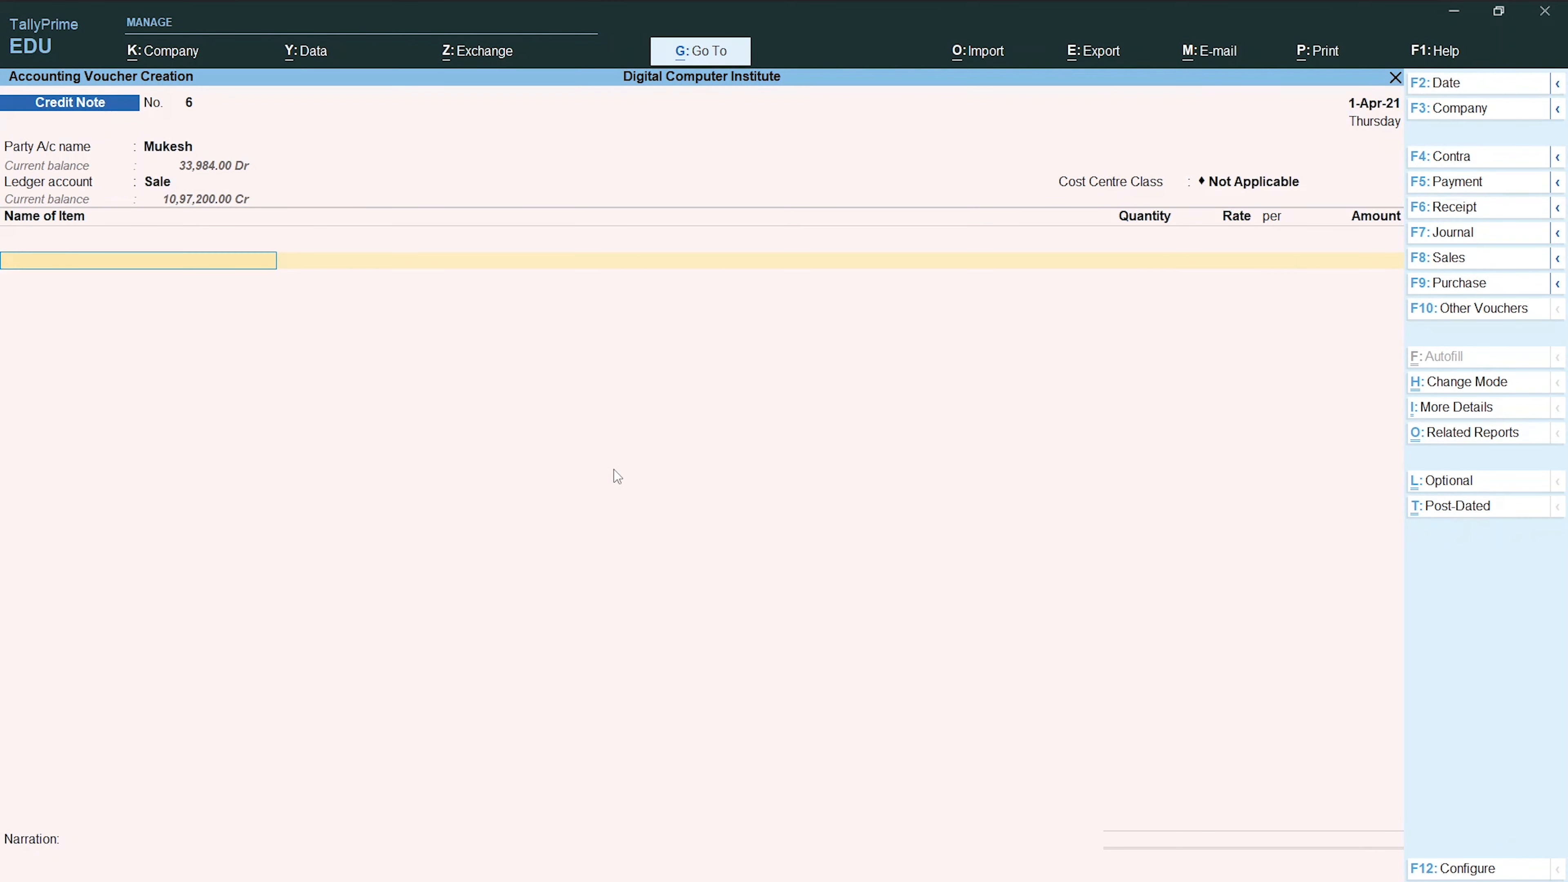
# Step: Add the Ddr III item with a quantity of 4 nos at 2,400.00 each, checking entry 14 in the Word document
pyautogui.write('D')
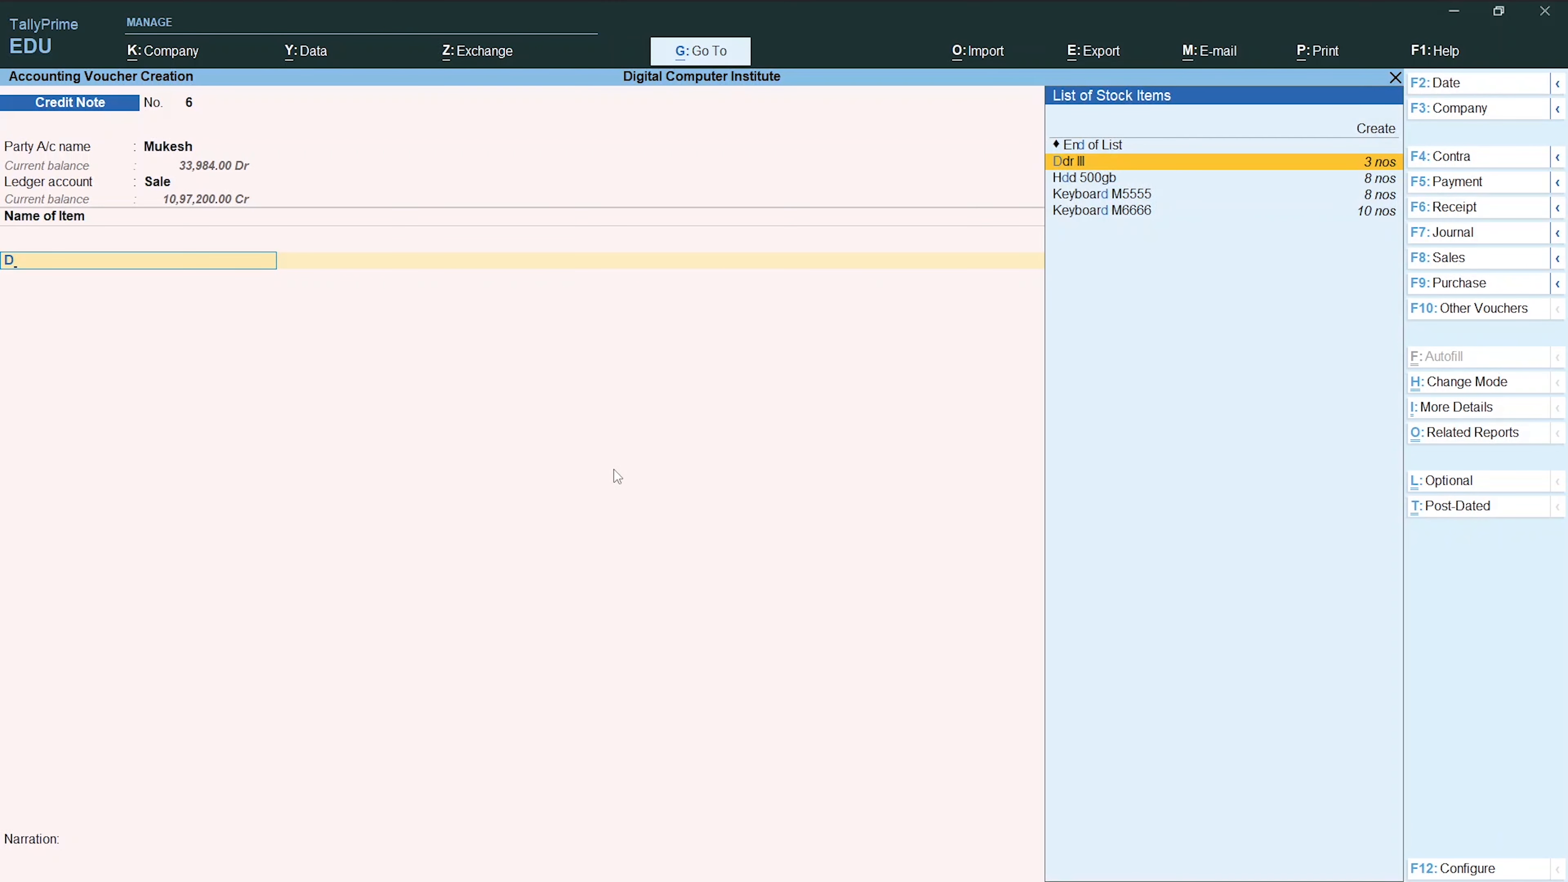
pyautogui.press('Return')
pyautogui.write('4')
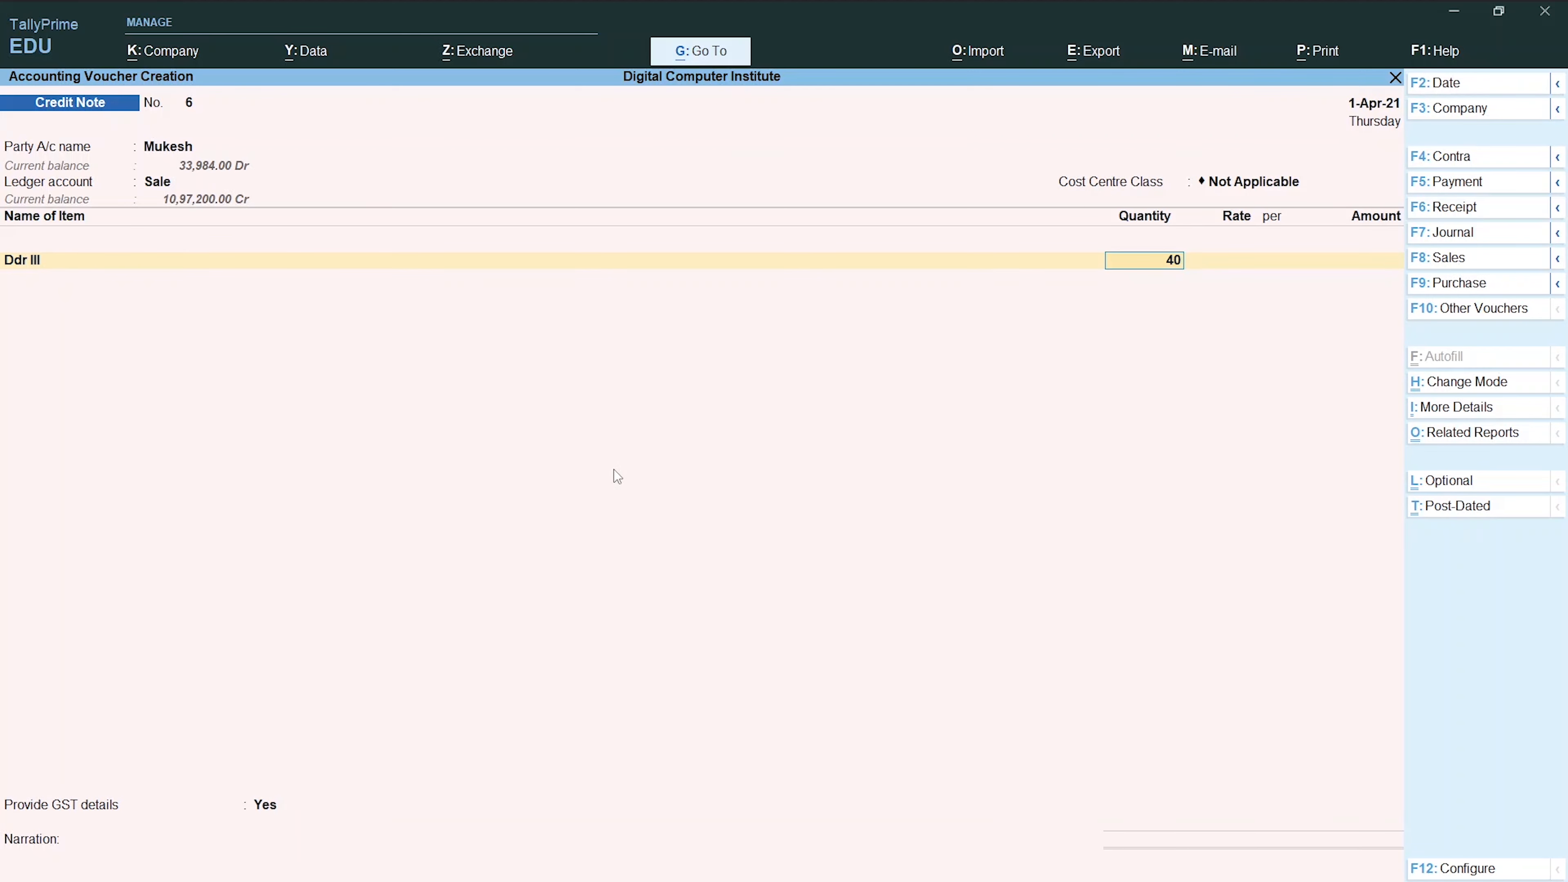
pyautogui.press('Return')
pyautogui.hotkey('alt', 'Tab')
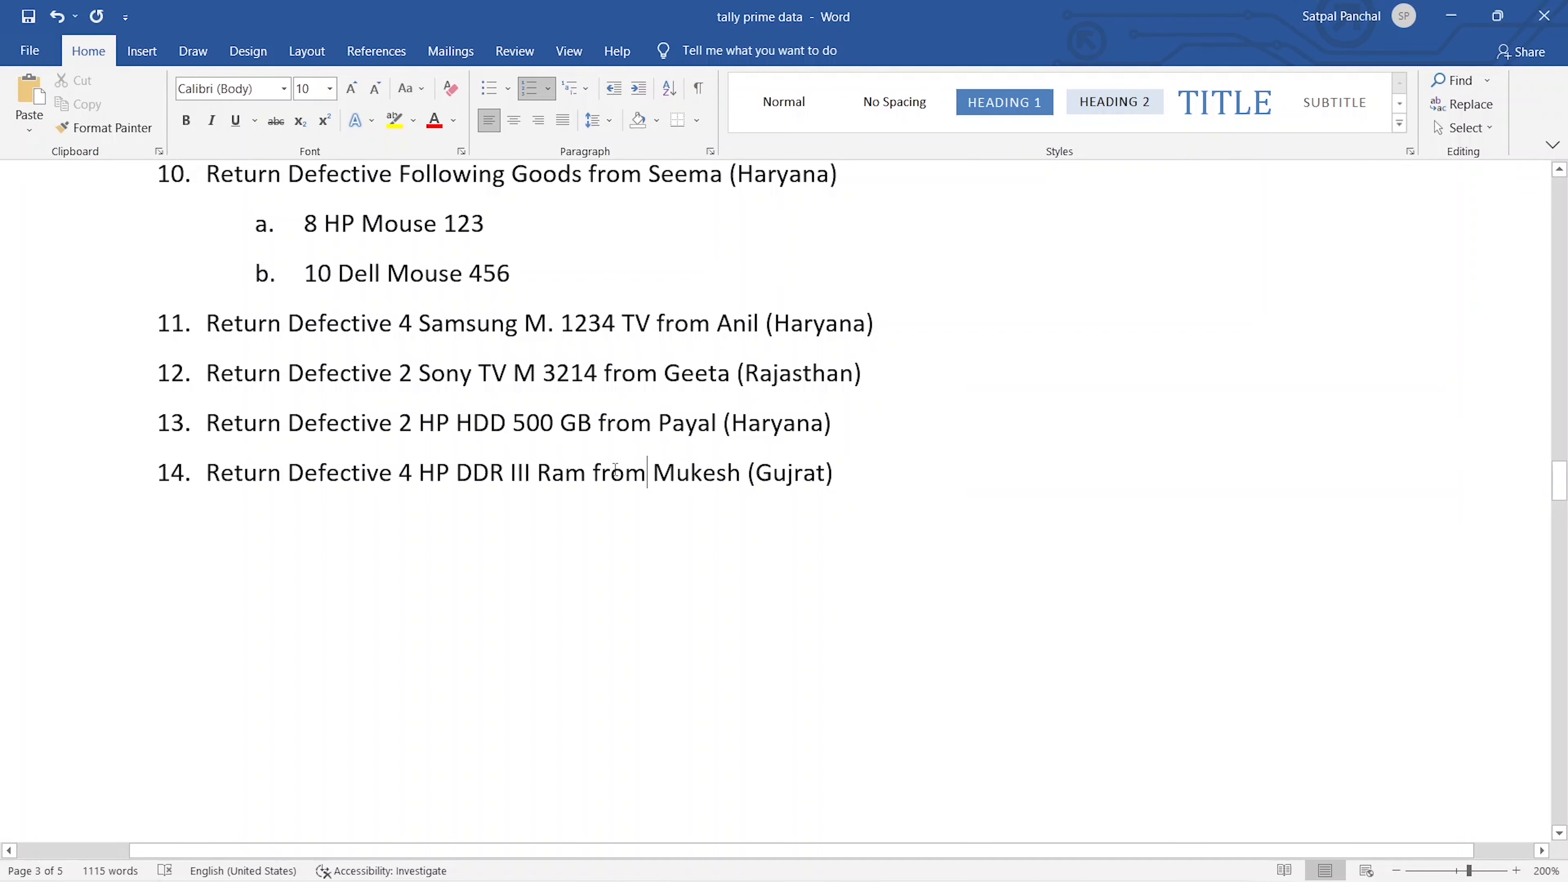
pyautogui.hotkey('alt', 'Tab')
pyautogui.press('Return')
pyautogui.press('Return')
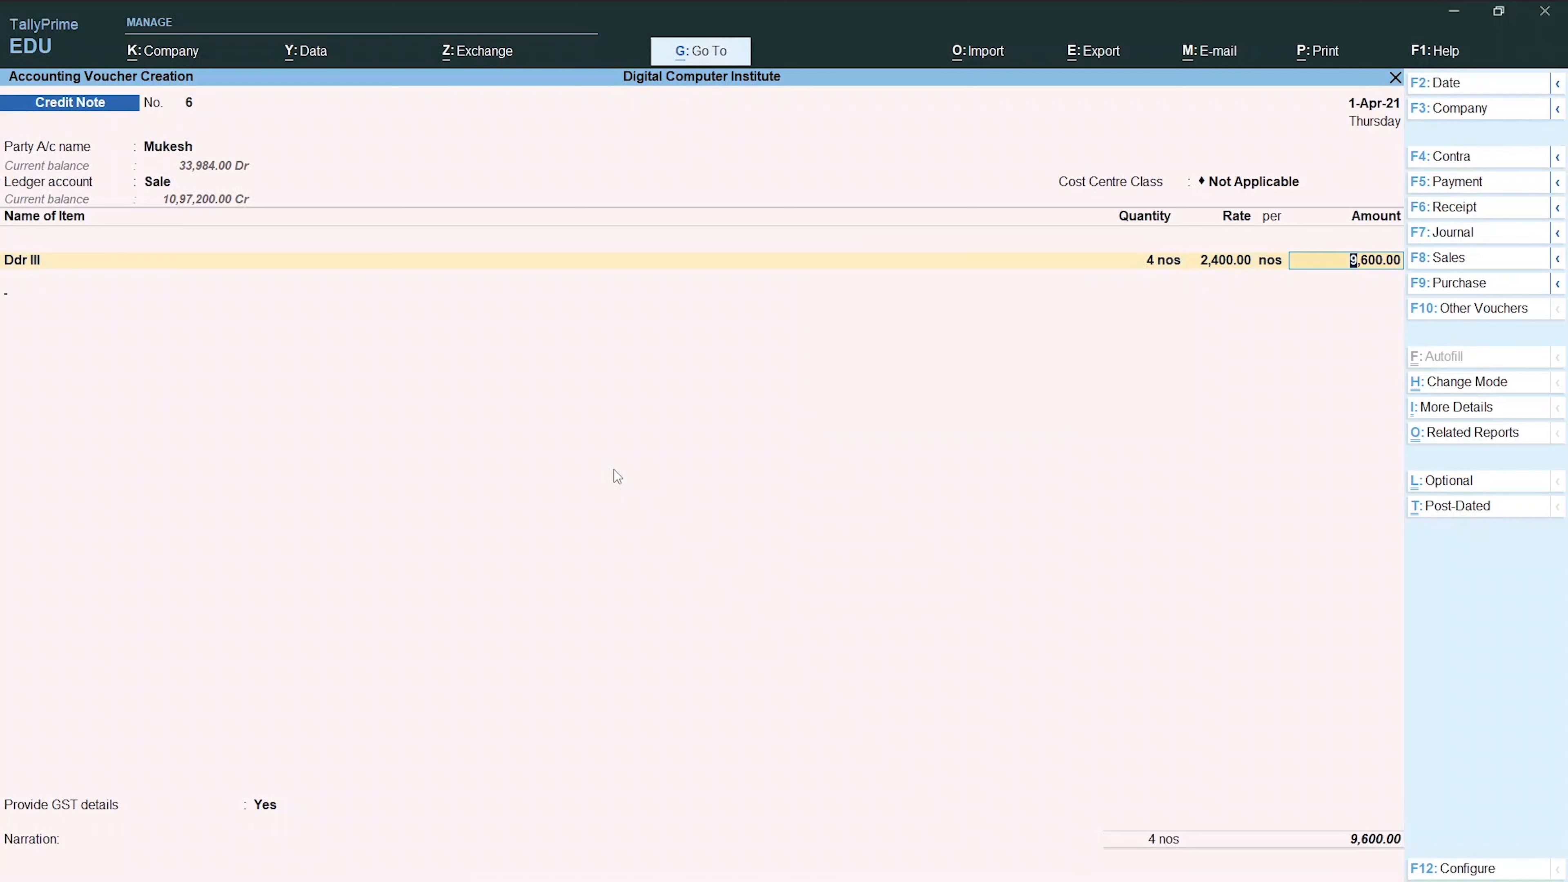
pyautogui.press('Return')
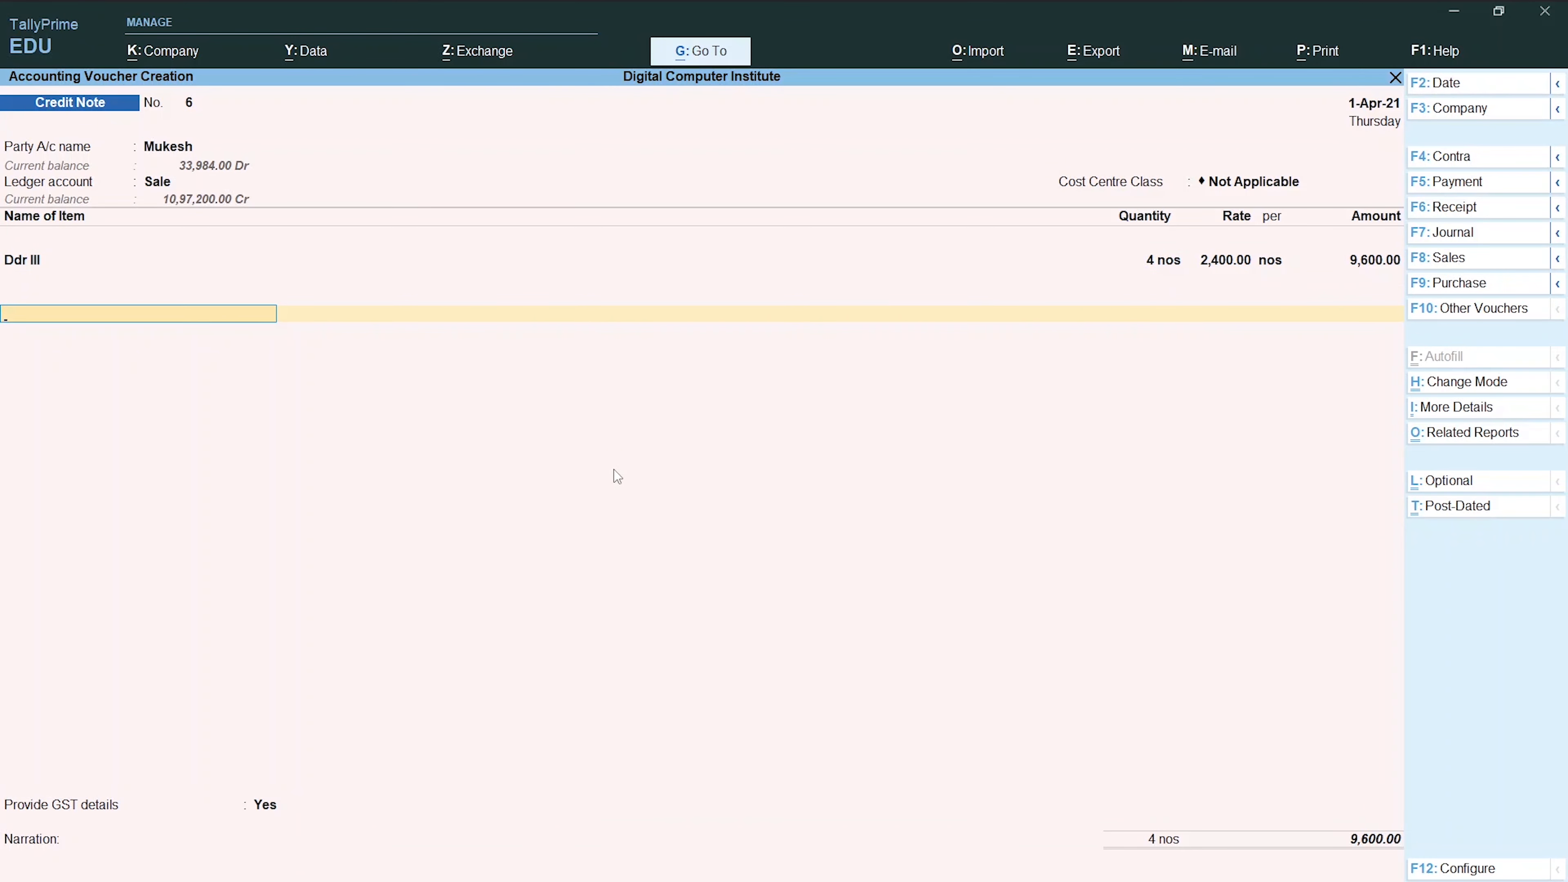
# Step: Add the IGST ledger with 1,728.00, end the ledger list, and set Provide GST details to No
pyautogui.write('I')
pyautogui.press('Return')
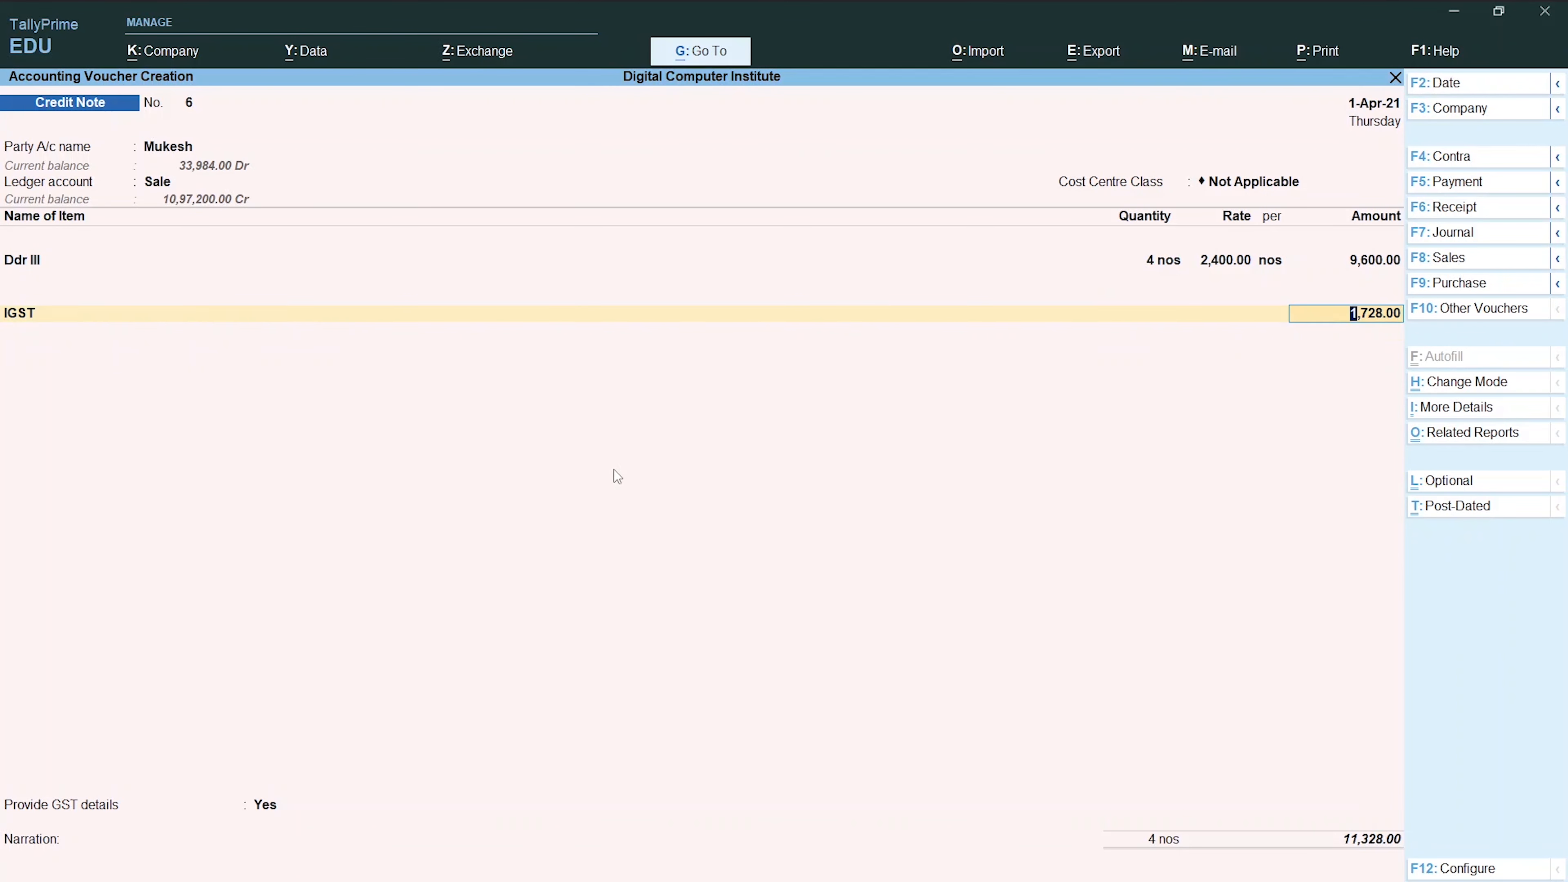
pyautogui.press('Return')
pyautogui.press('Return')
pyautogui.press('Up')
pyautogui.press('Return')
# Step: Allocate 11,328.00 Cr as Agst Ref to the customer's pending bill, leave the narration blank, and save the credit note
pyautogui.press('Return')
pyautogui.press('Return')
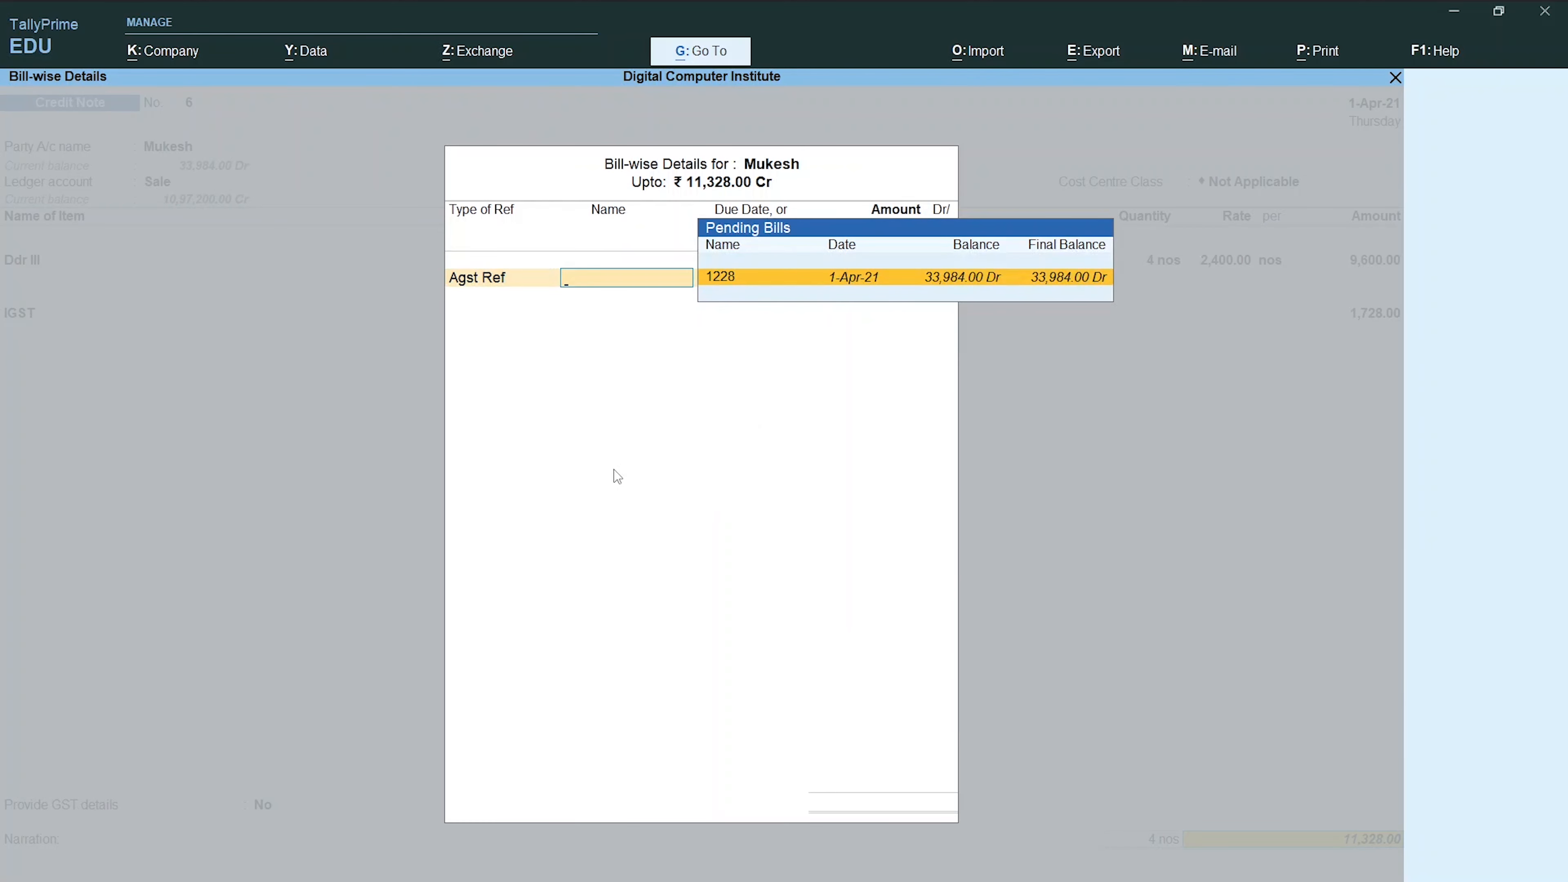
pyautogui.press('Return')
pyautogui.press('Return')
pyautogui.press('Return')
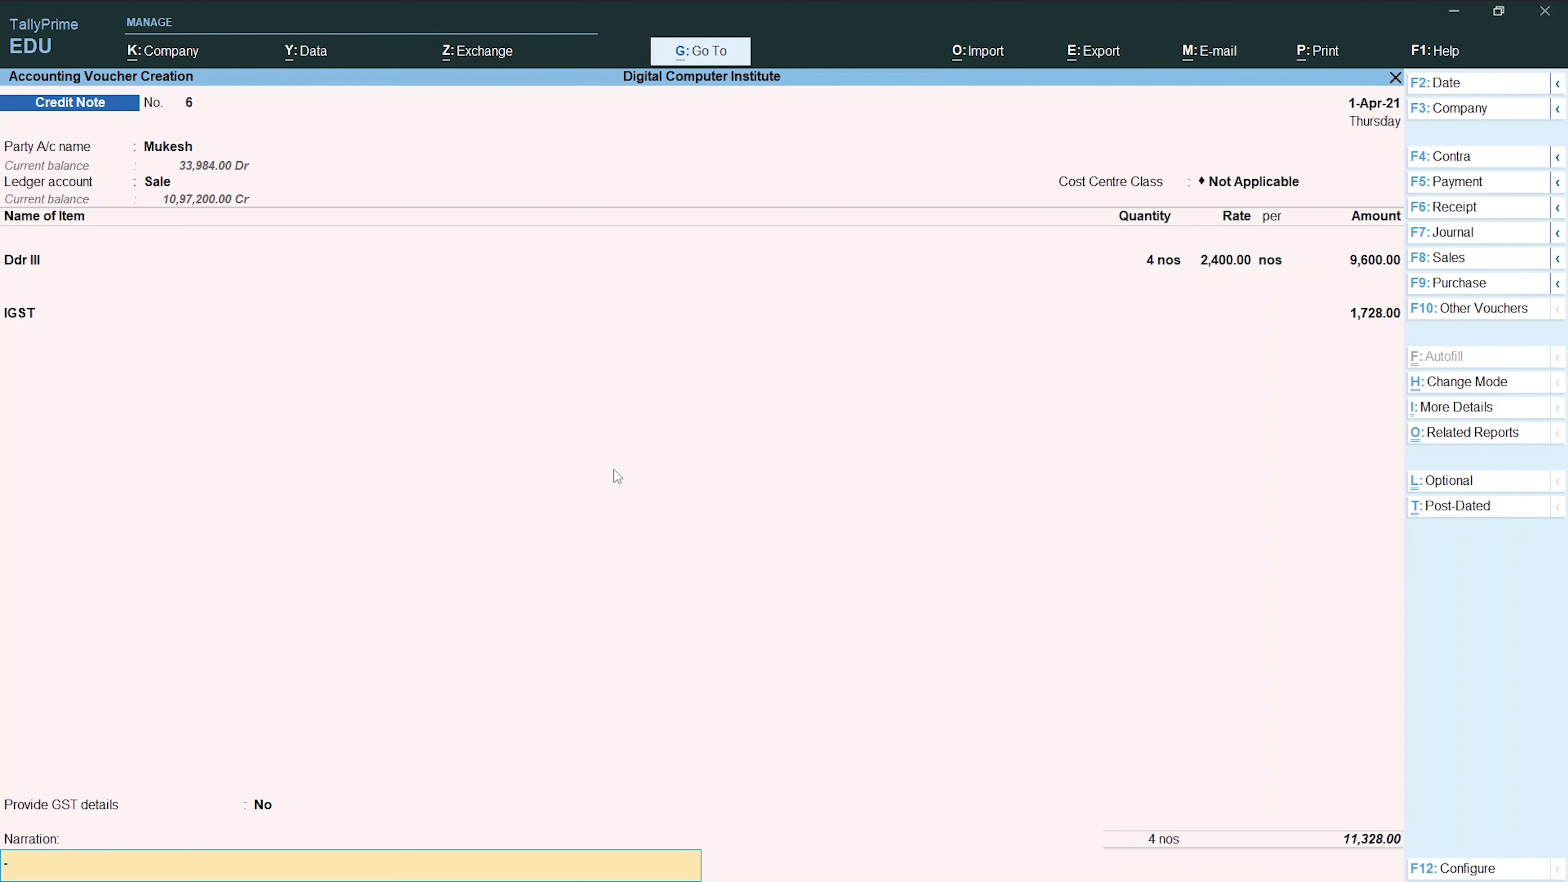
pyautogui.press('Return')
pyautogui.press('Return')
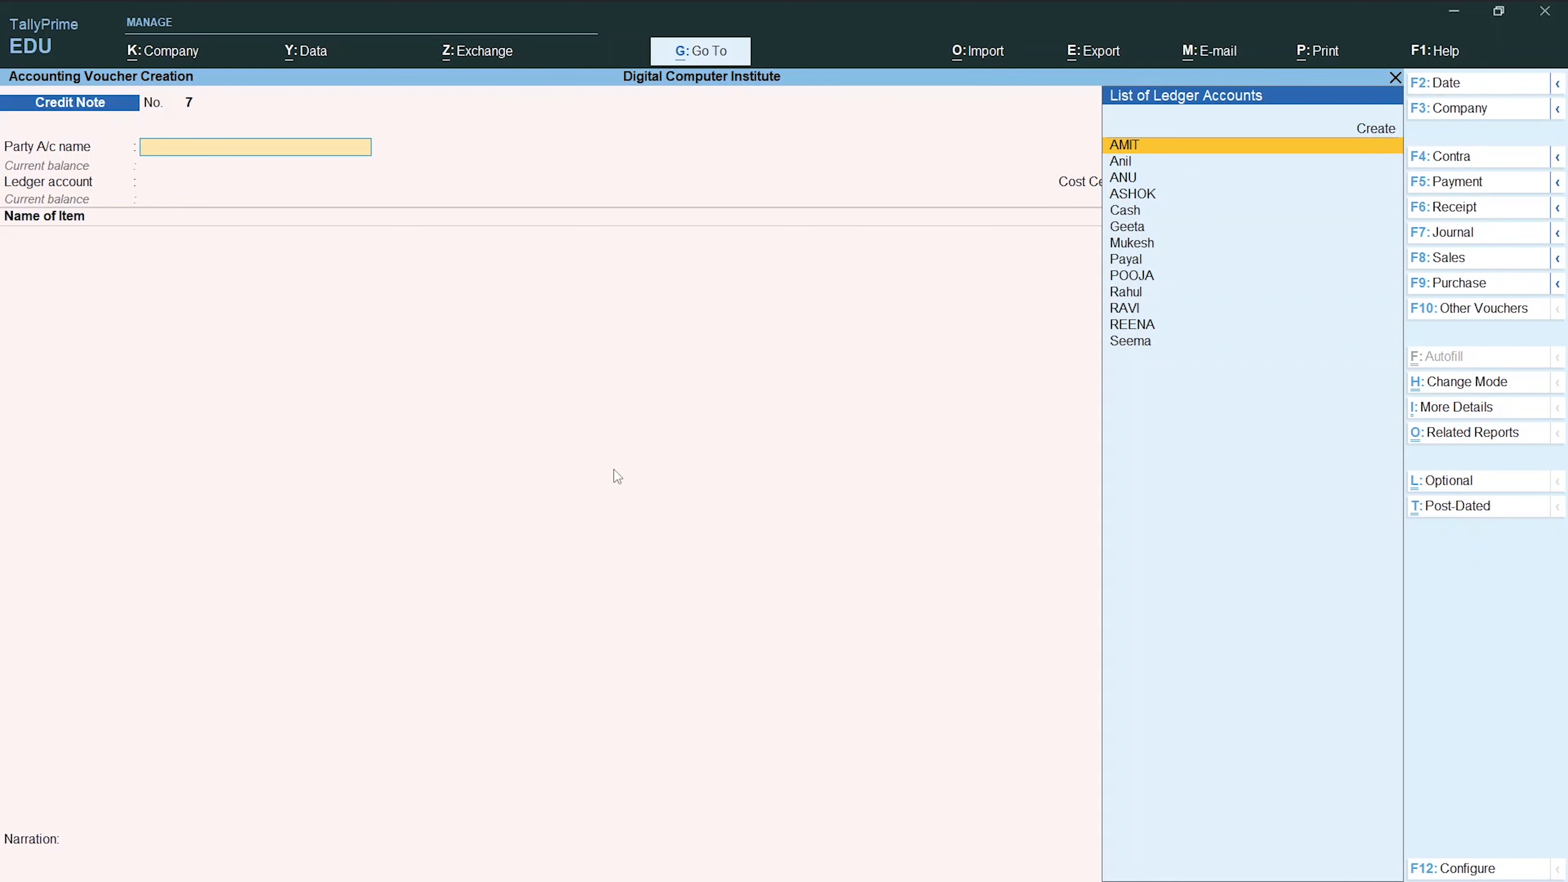
# Step: Switch to the Word document and review the sale return exercise's entries 9 to 14
pyautogui.hotkey('alt', 'Tab')
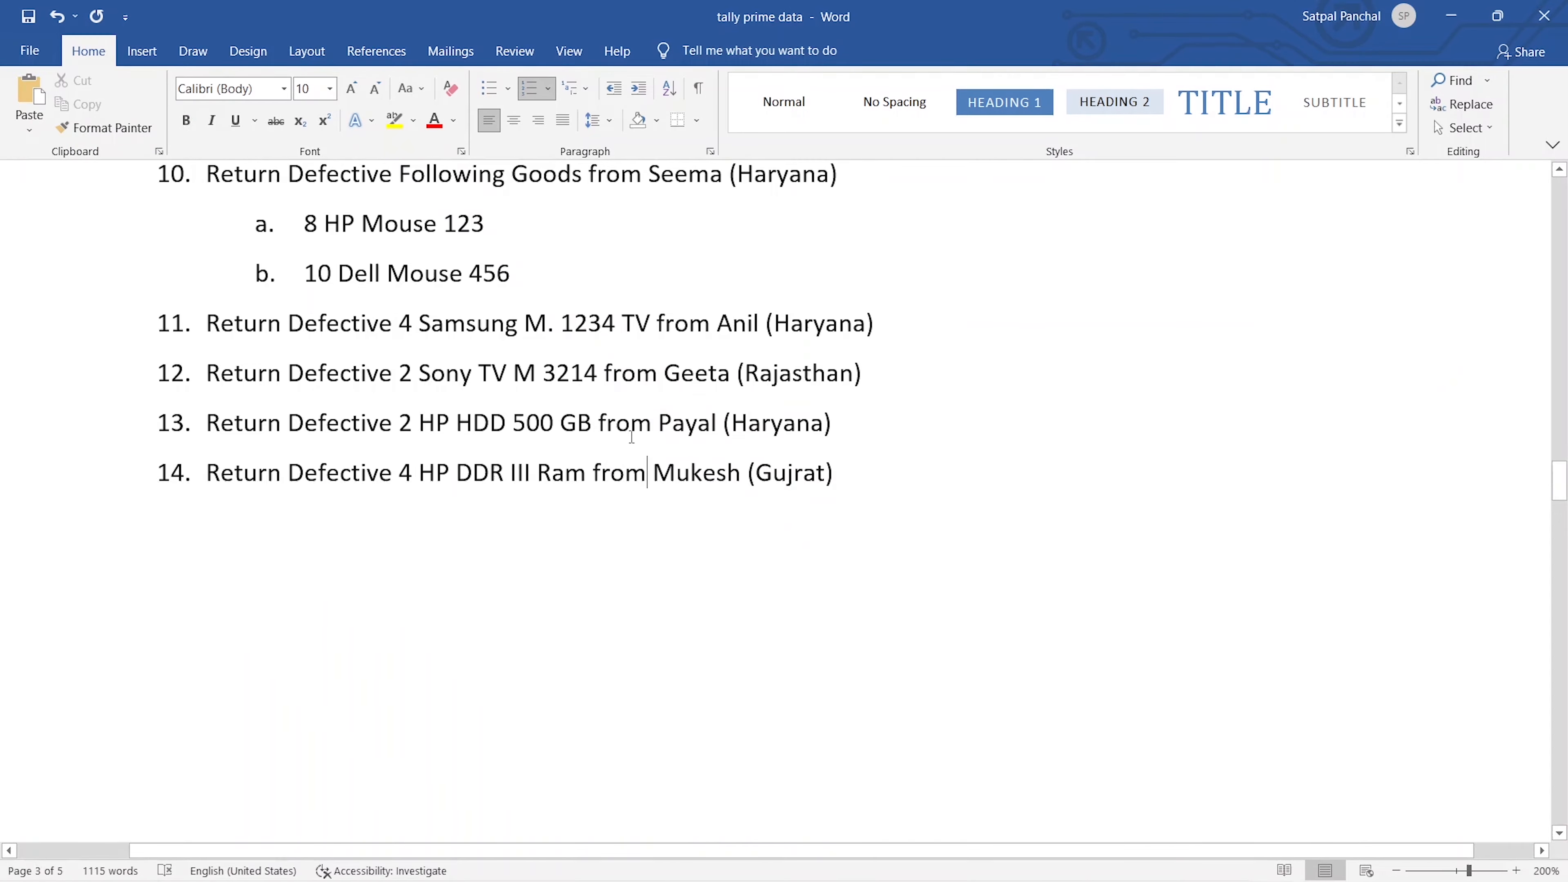
pyautogui.scroll(5, 635, 422)
pyautogui.scroll(-3, 636, 422)
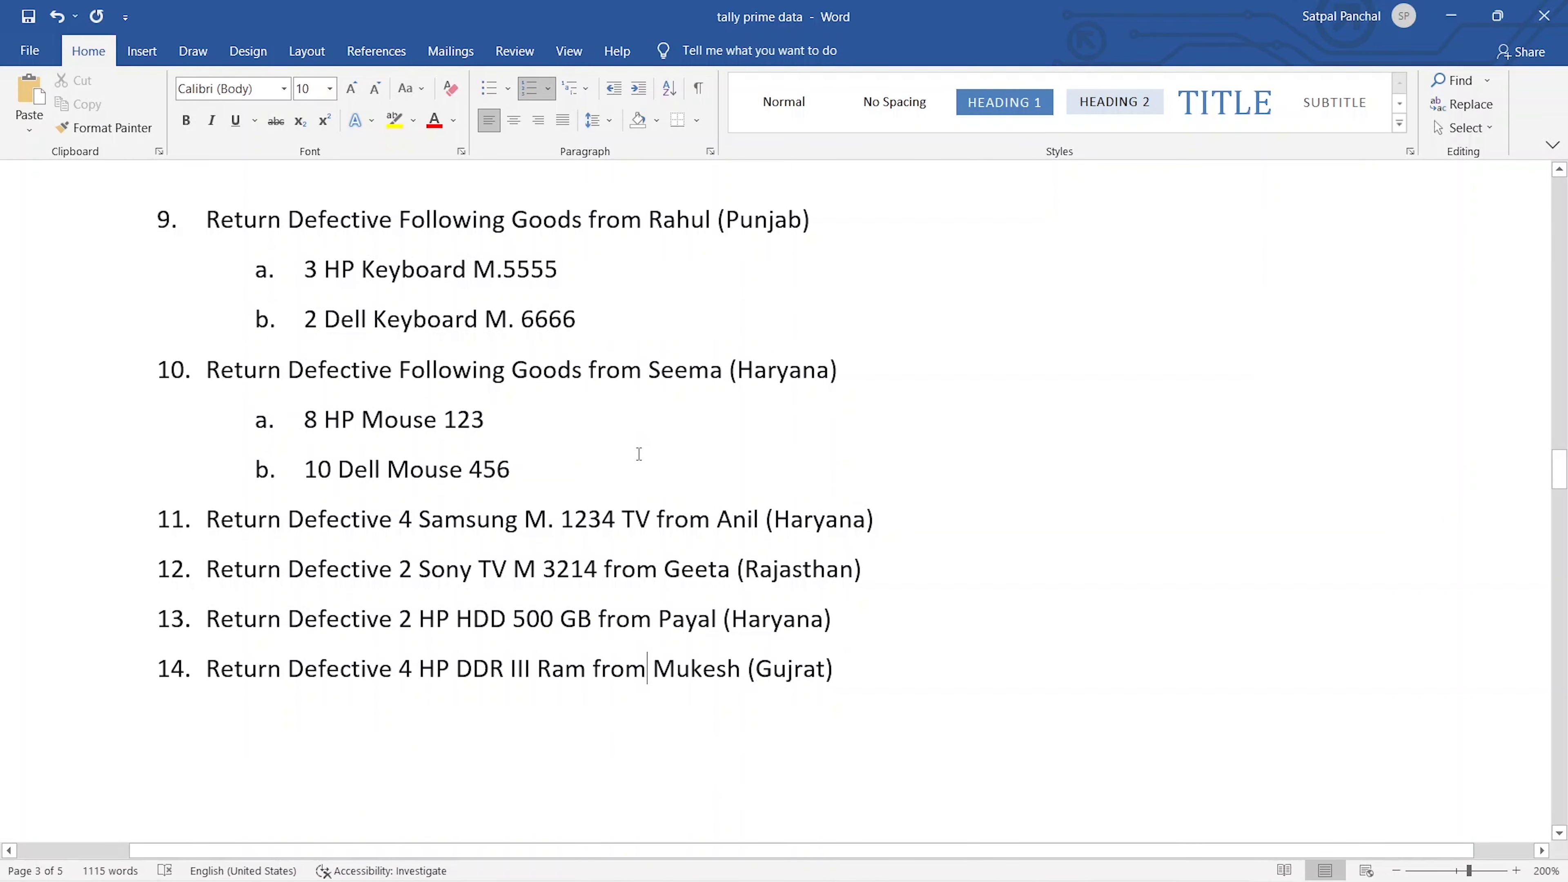
pyautogui.scroll(2, 637, 446)
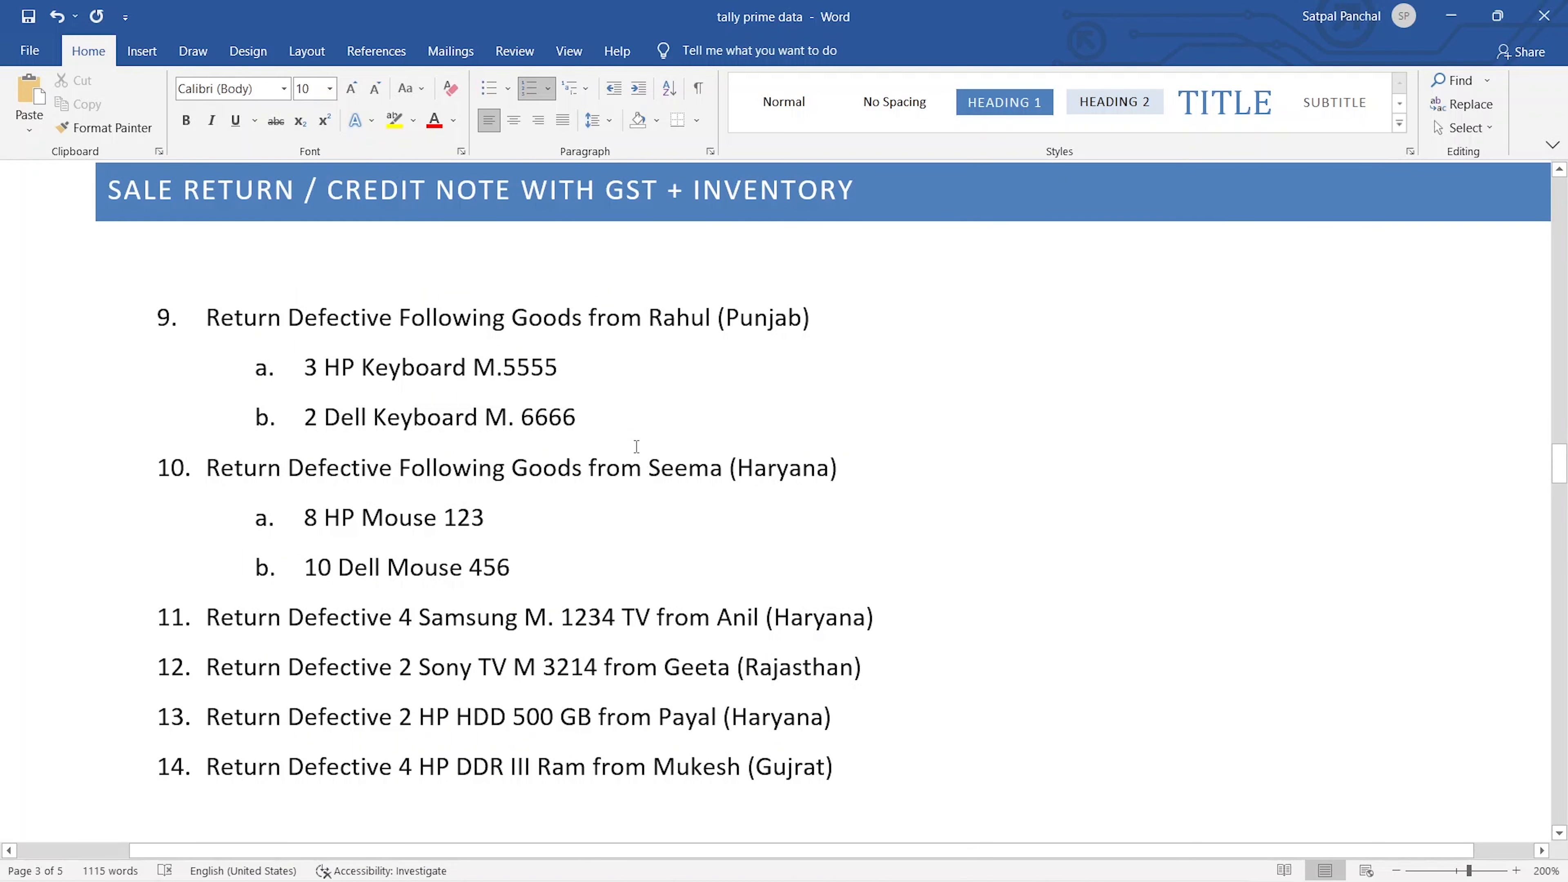
pyautogui.scroll(2, 684, 416)
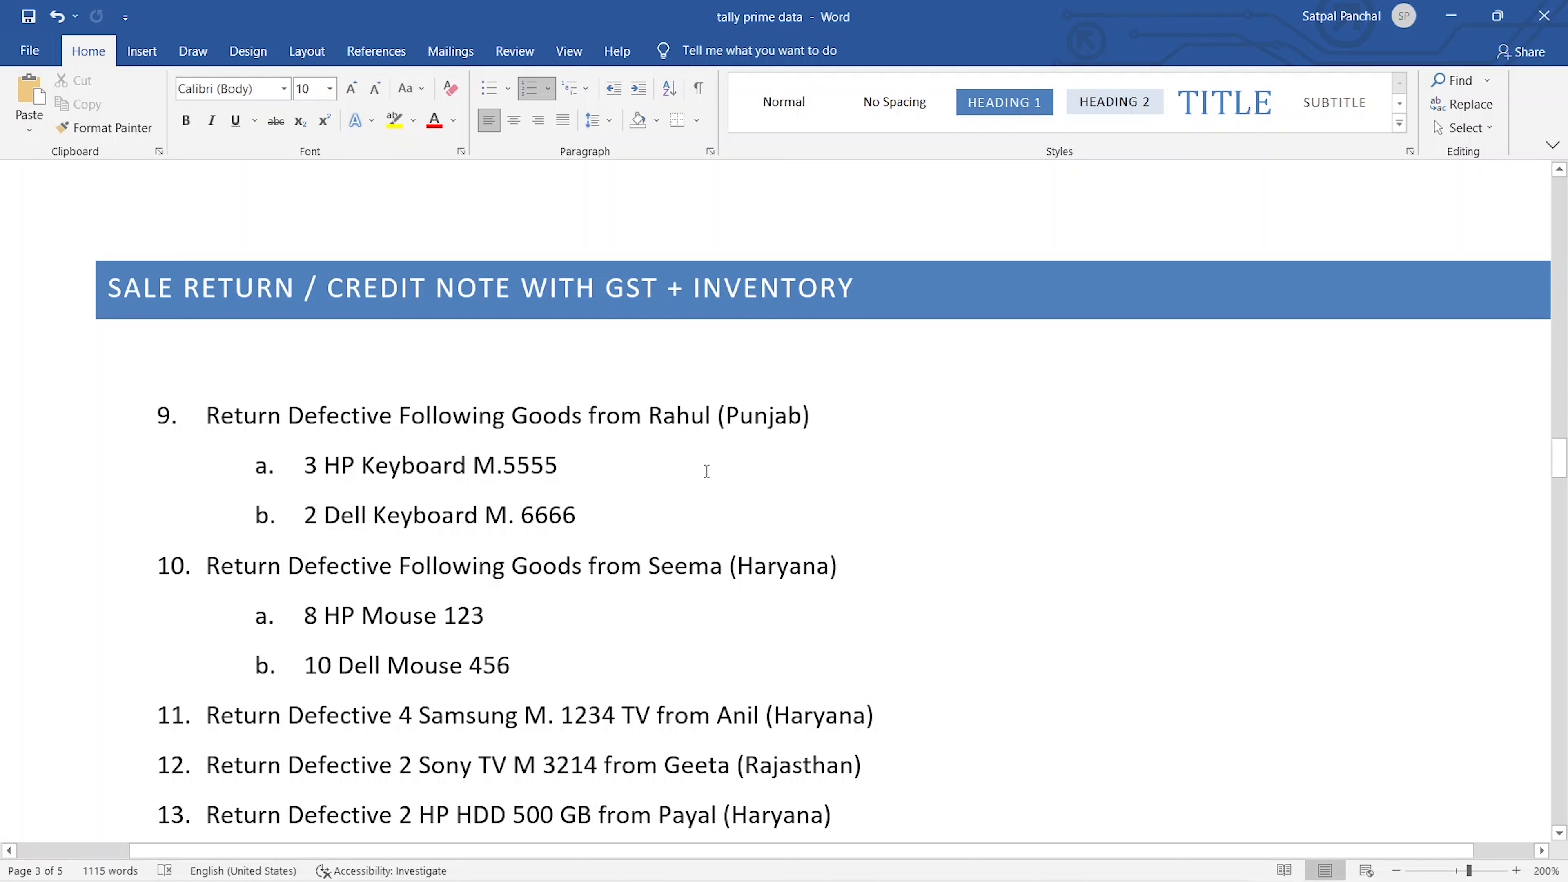
# Step: Switch back to TallyPrime, quit the blank credit note, and open the Stock Summary report
pyautogui.hotkey('alt', 'Tab')
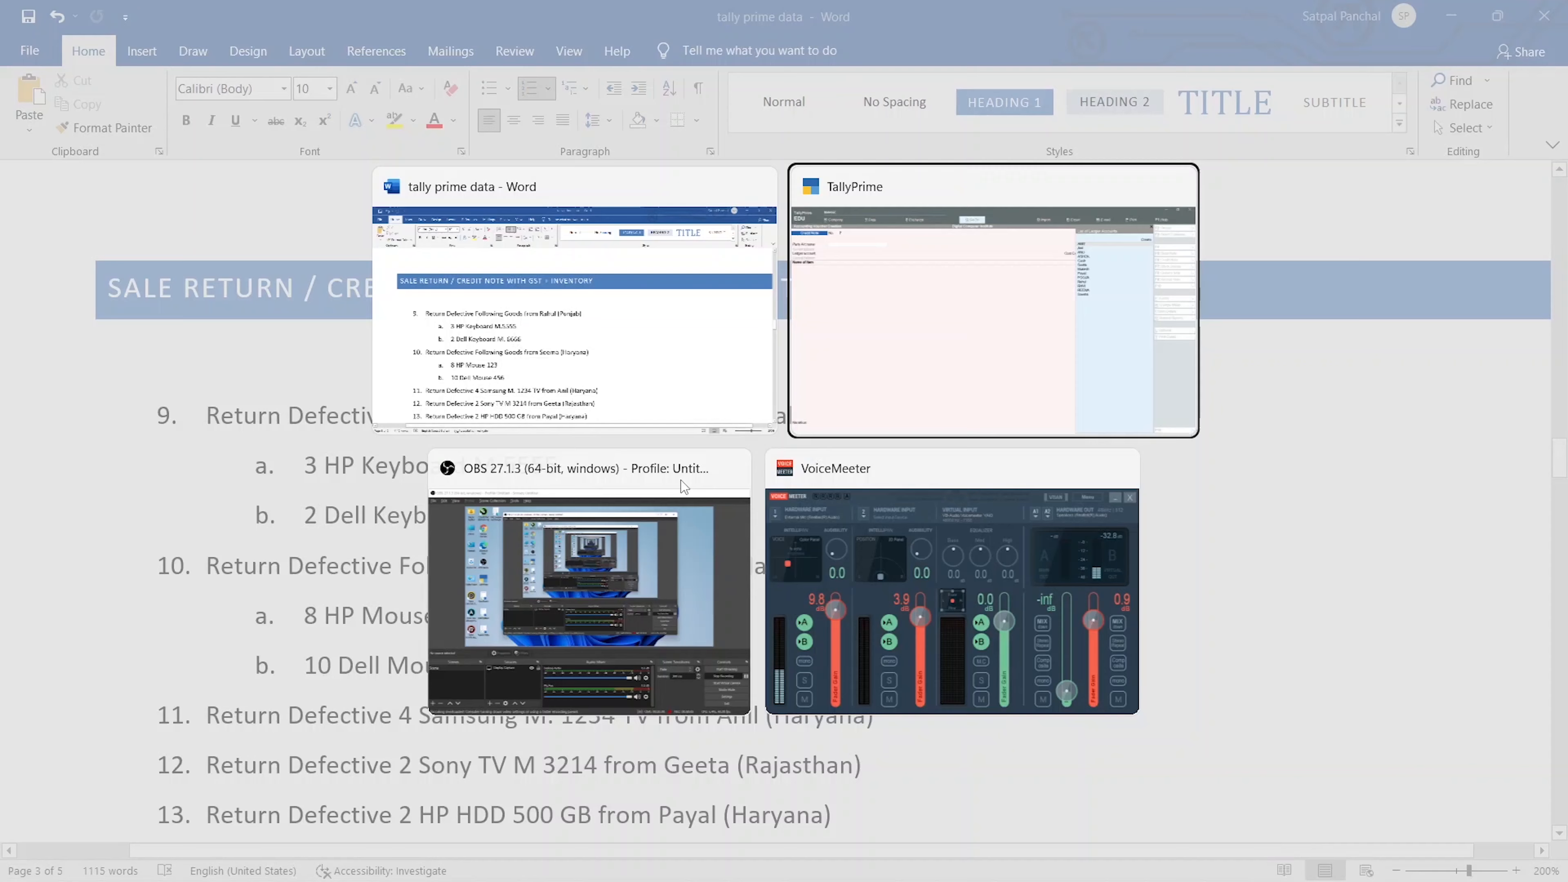
pyautogui.press('Escape')
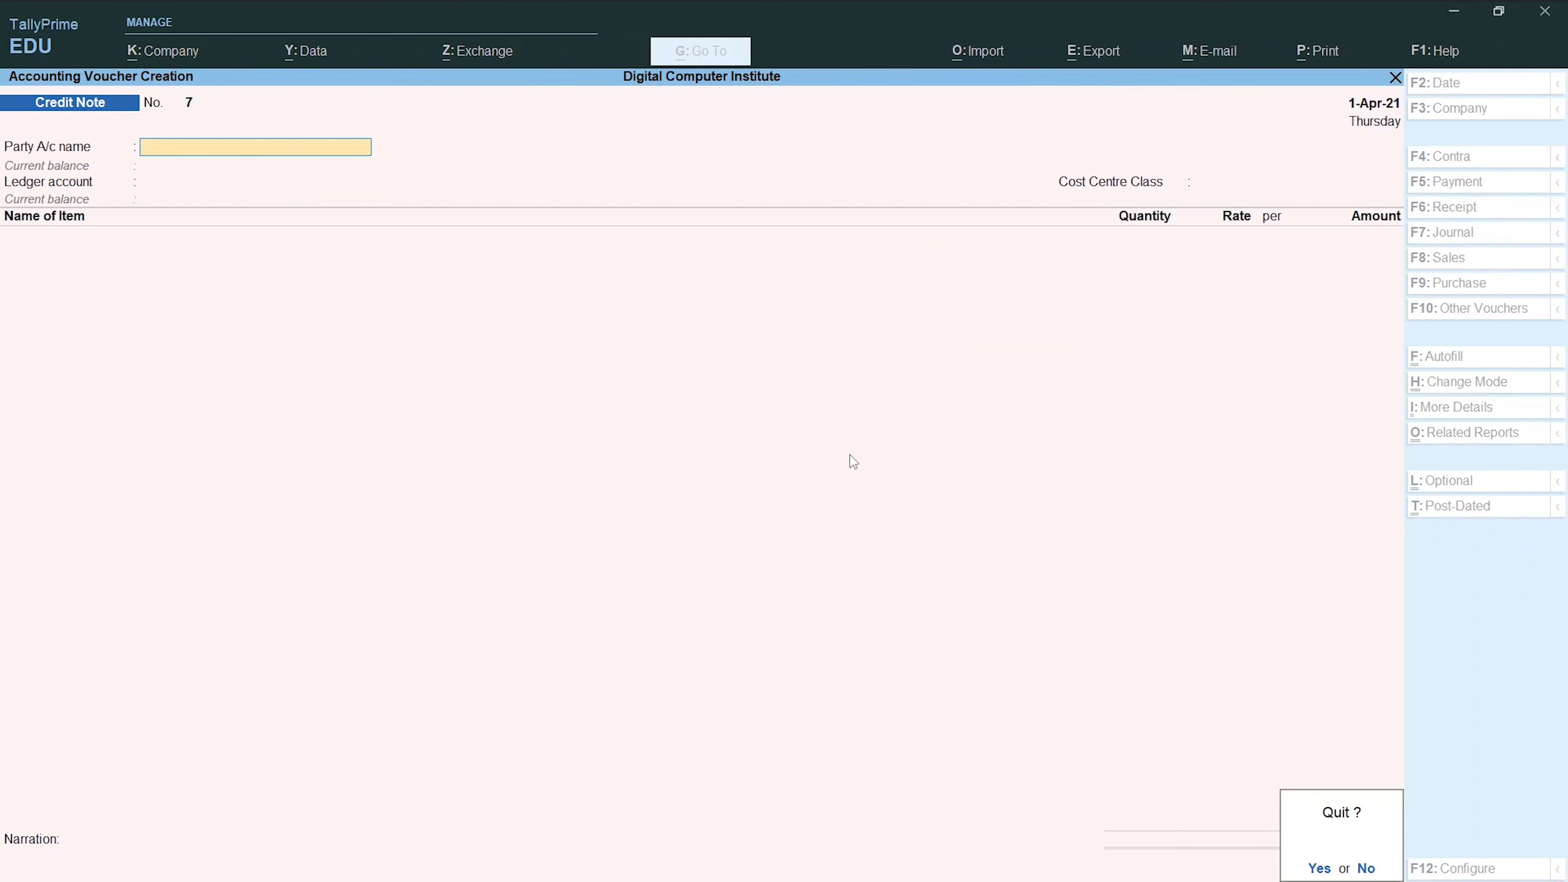
pyautogui.press('Return')
pyautogui.press('Down')
pyautogui.press('Down')
pyautogui.press('Down')
pyautogui.press('Down')
pyautogui.press('Down')
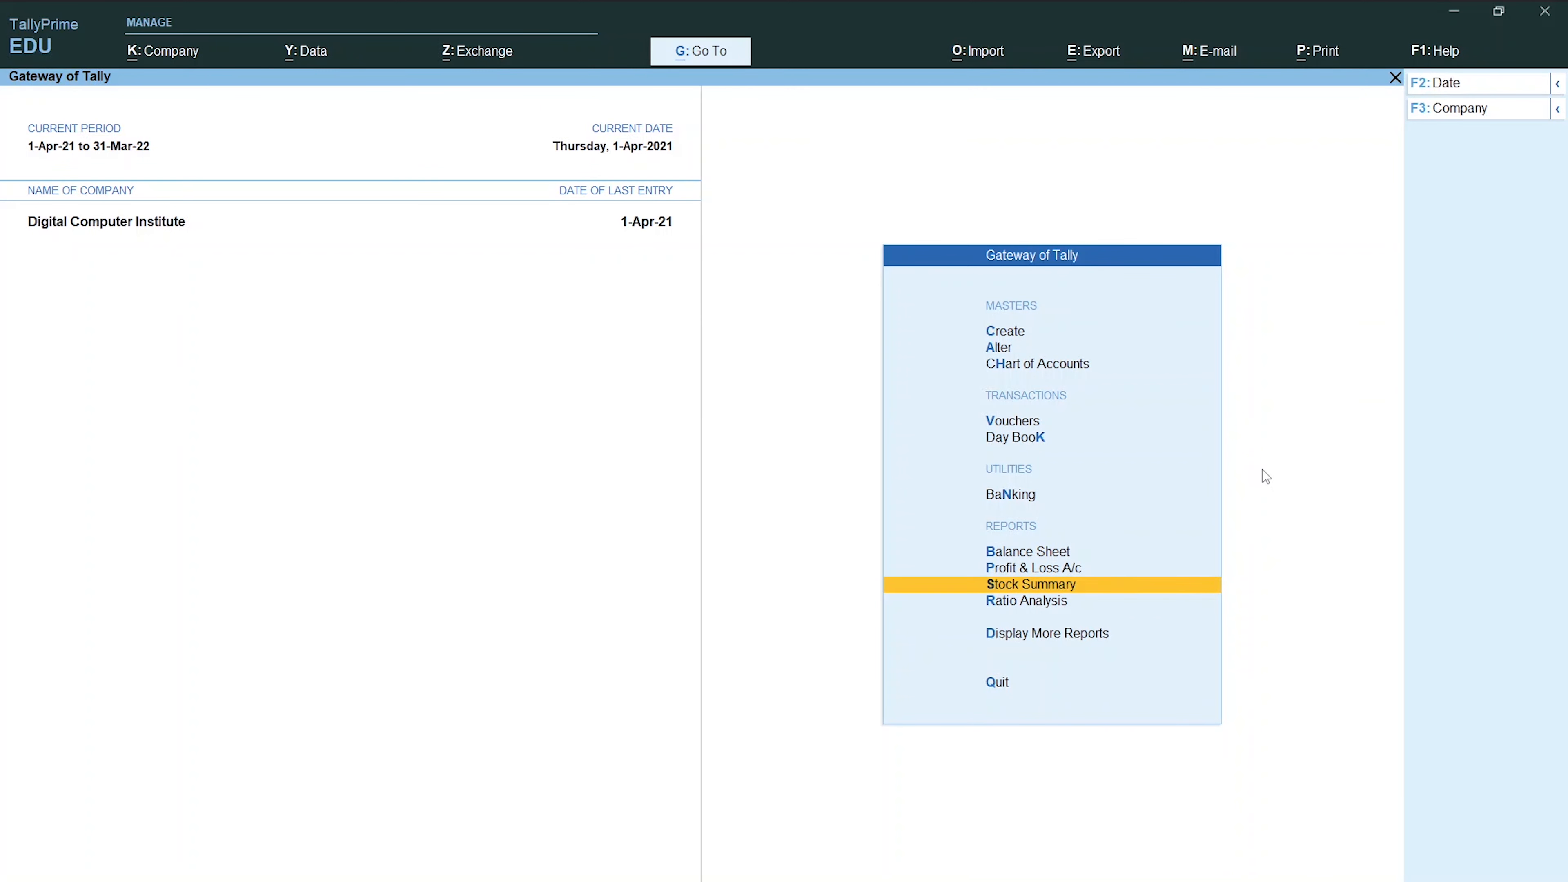
pyautogui.press('Return')
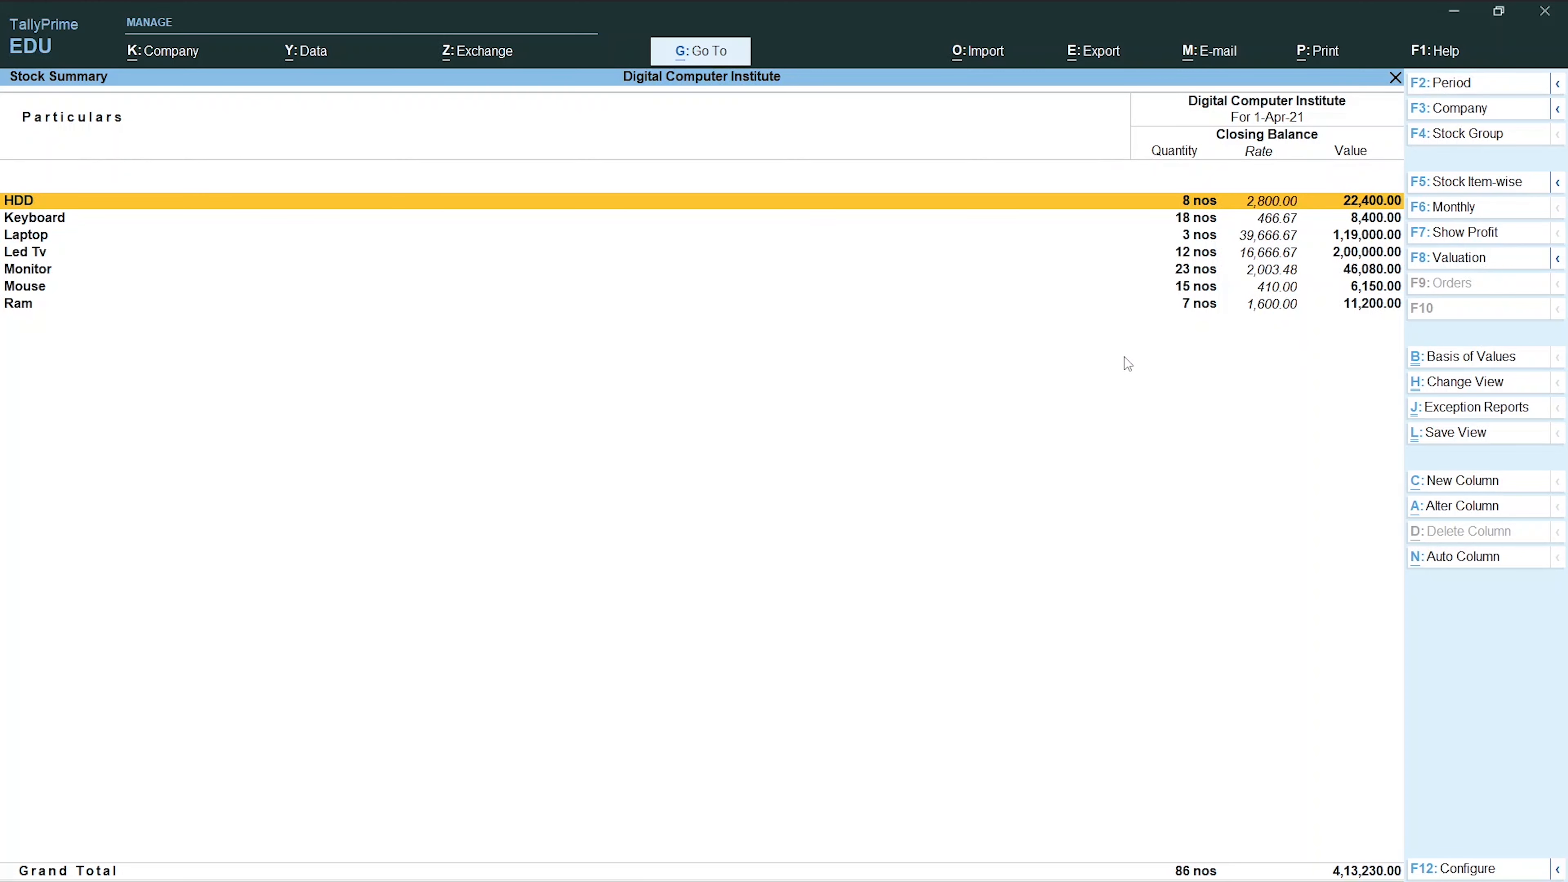
# Step: Open the April vouchers of Hdd 500gb in the HDD group and examine the purchase, debit note, sales and credit note quantities
pyautogui.press('Return')
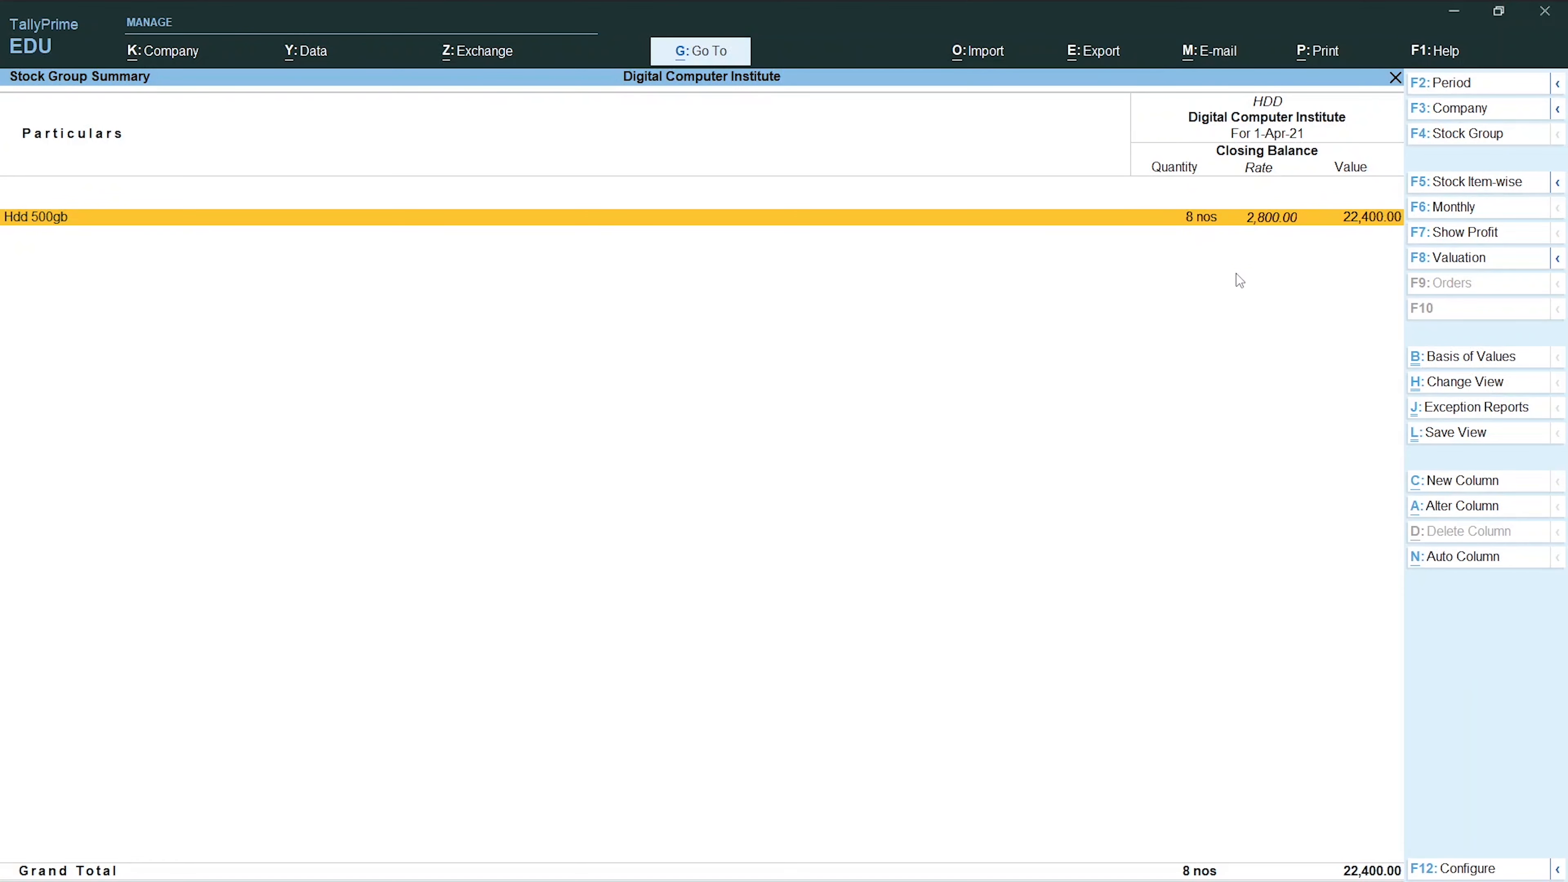
pyautogui.press('Return')
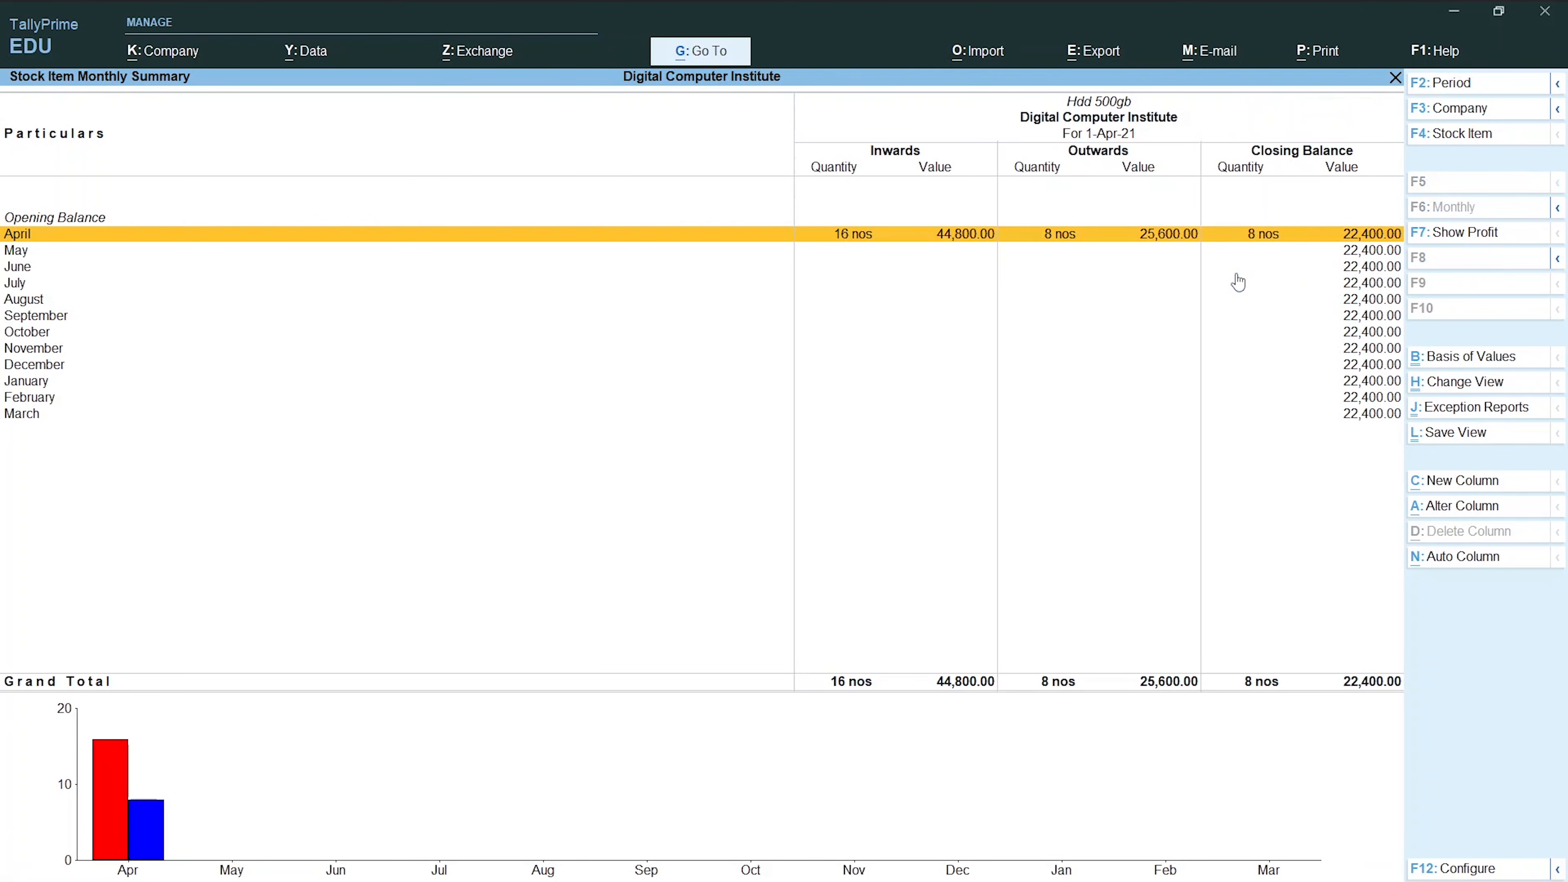
pyautogui.press('Return')
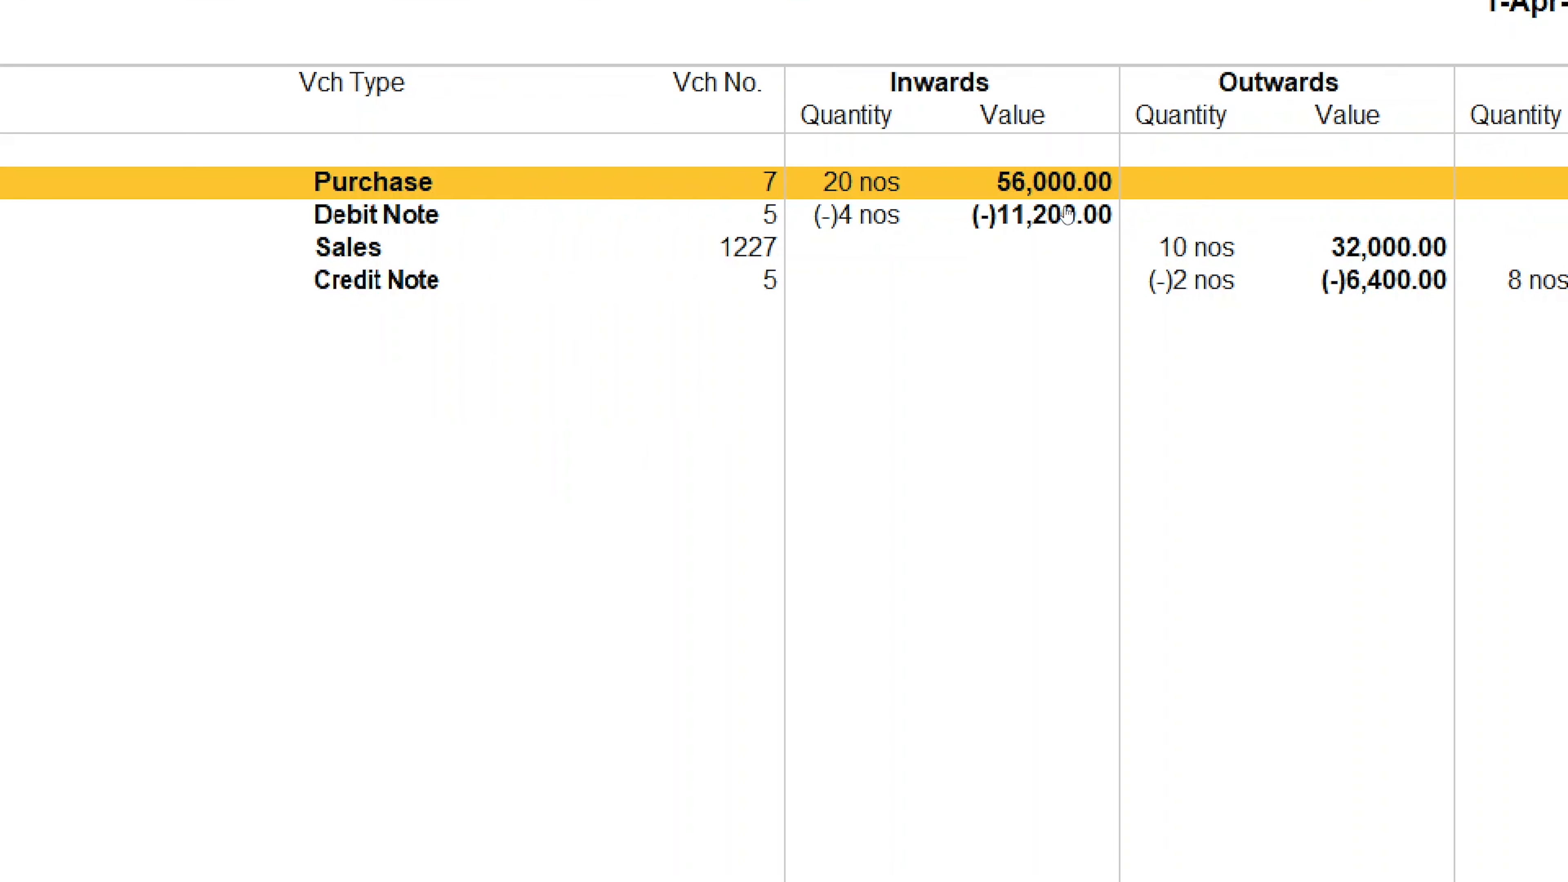
pyautogui.click(1067, 215)
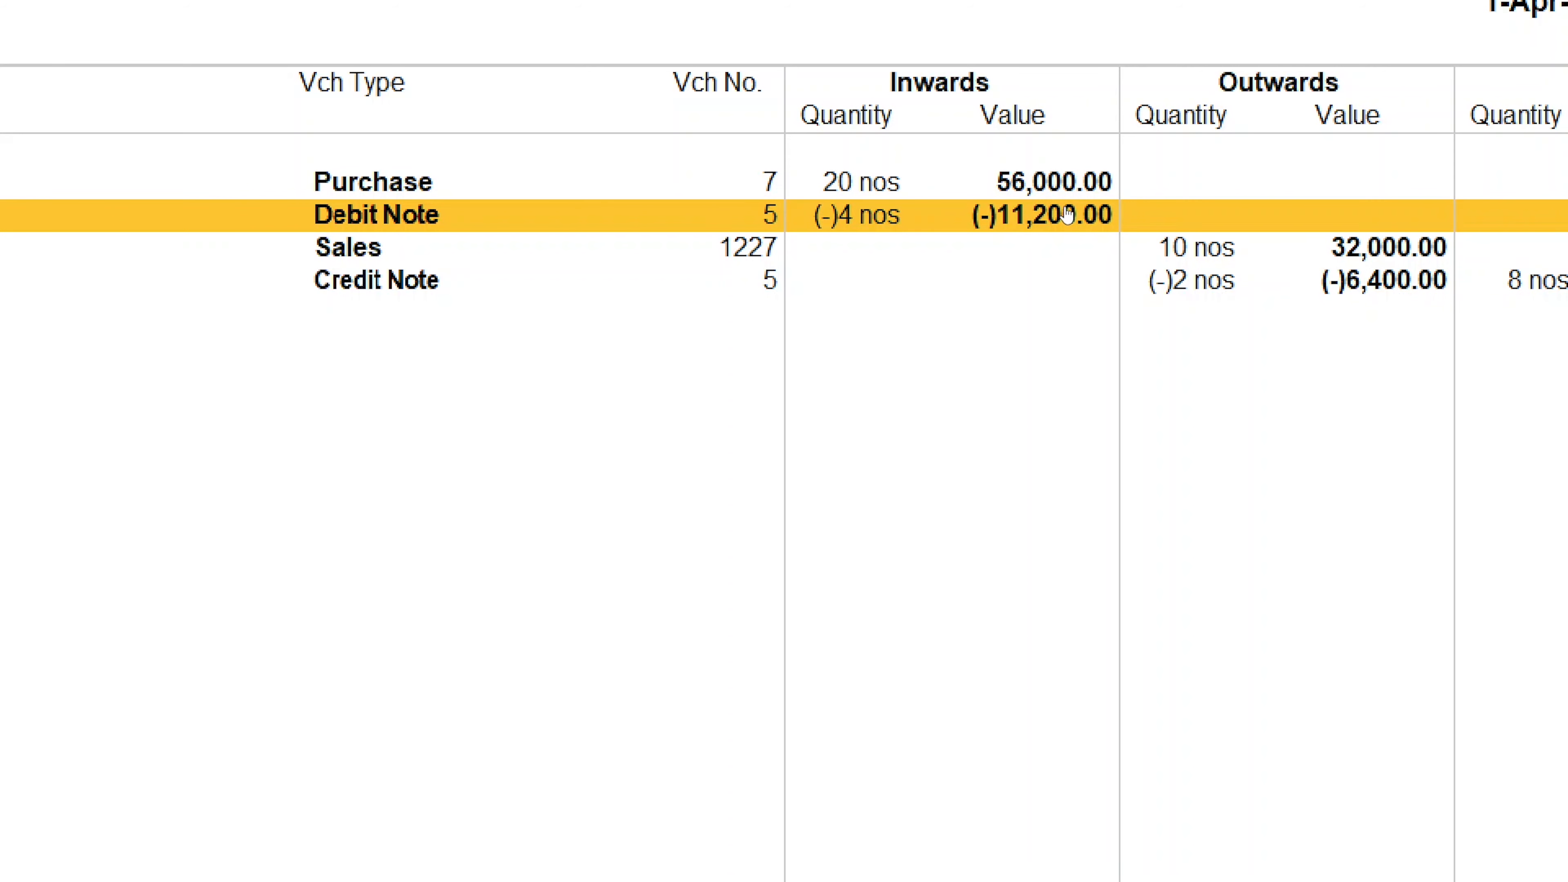
pyautogui.press('Down')
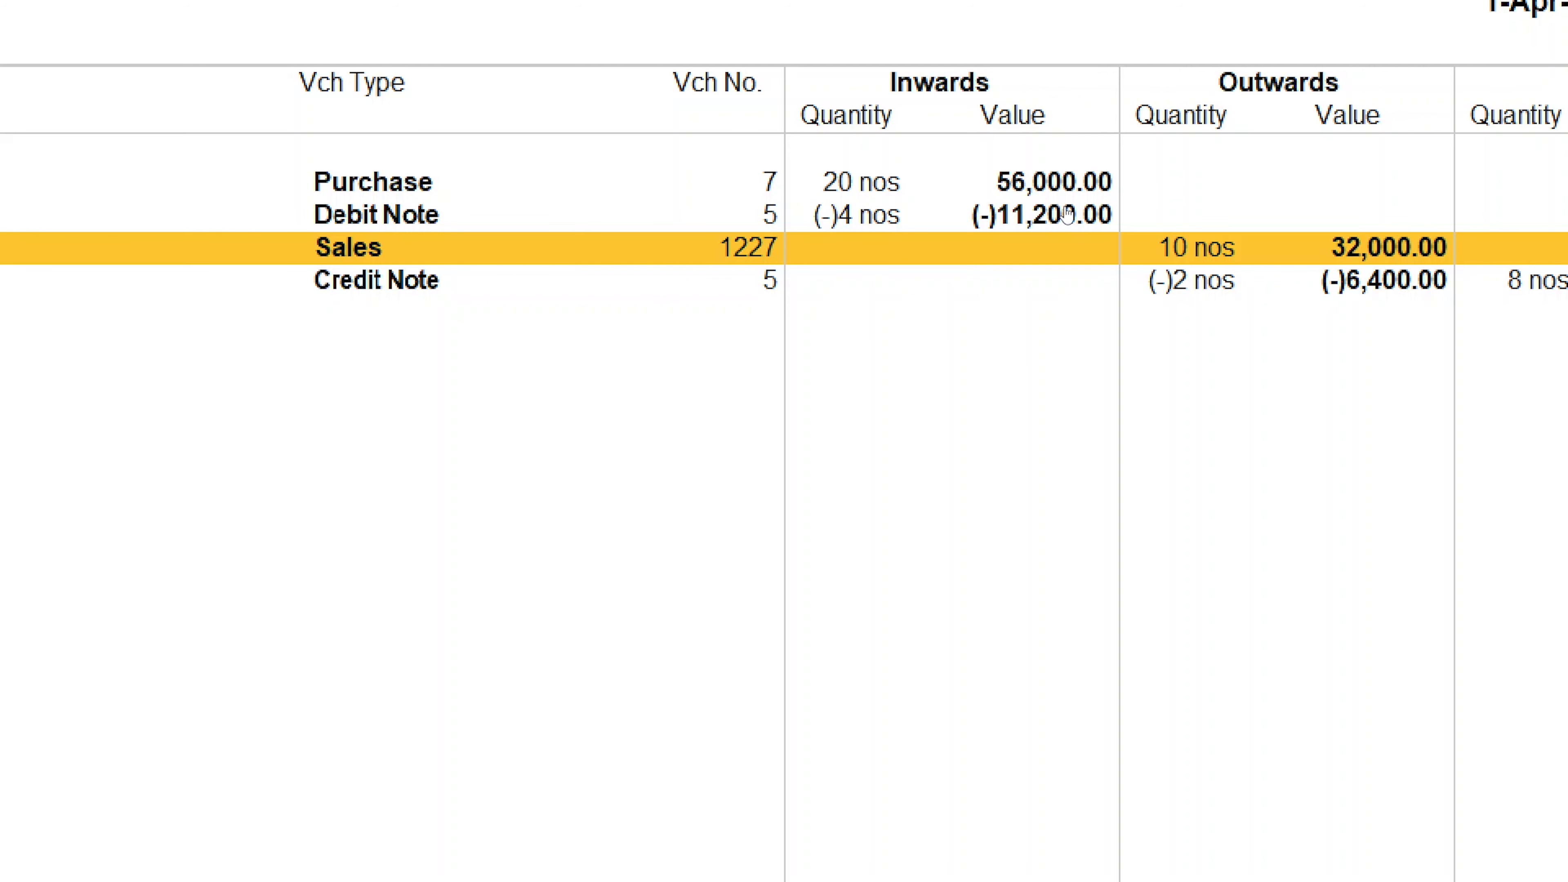
pyautogui.press('Down')
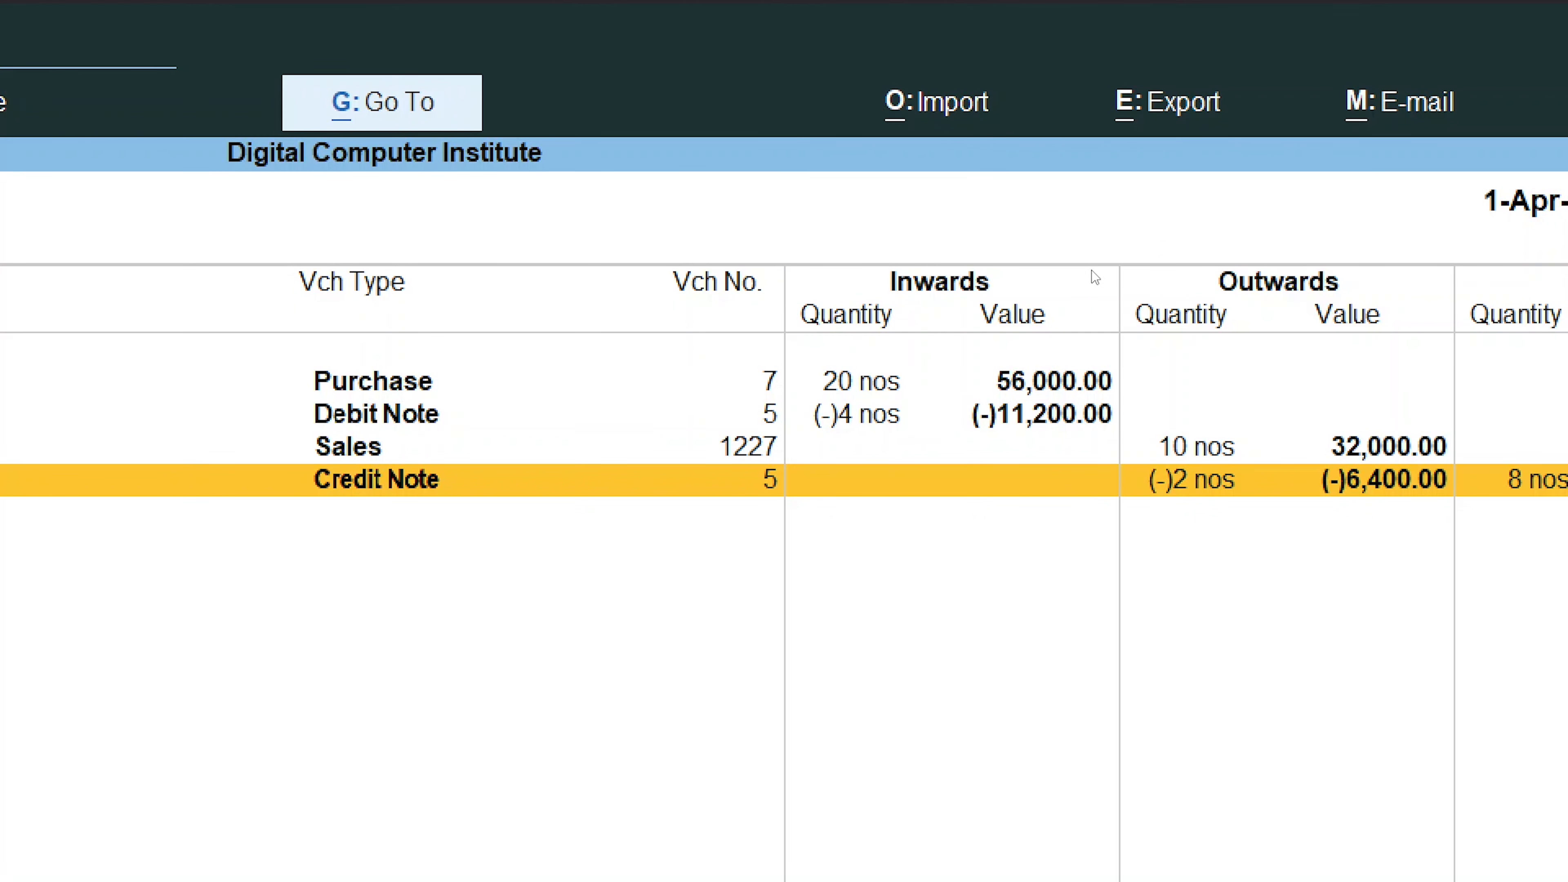
pyautogui.press('Up')
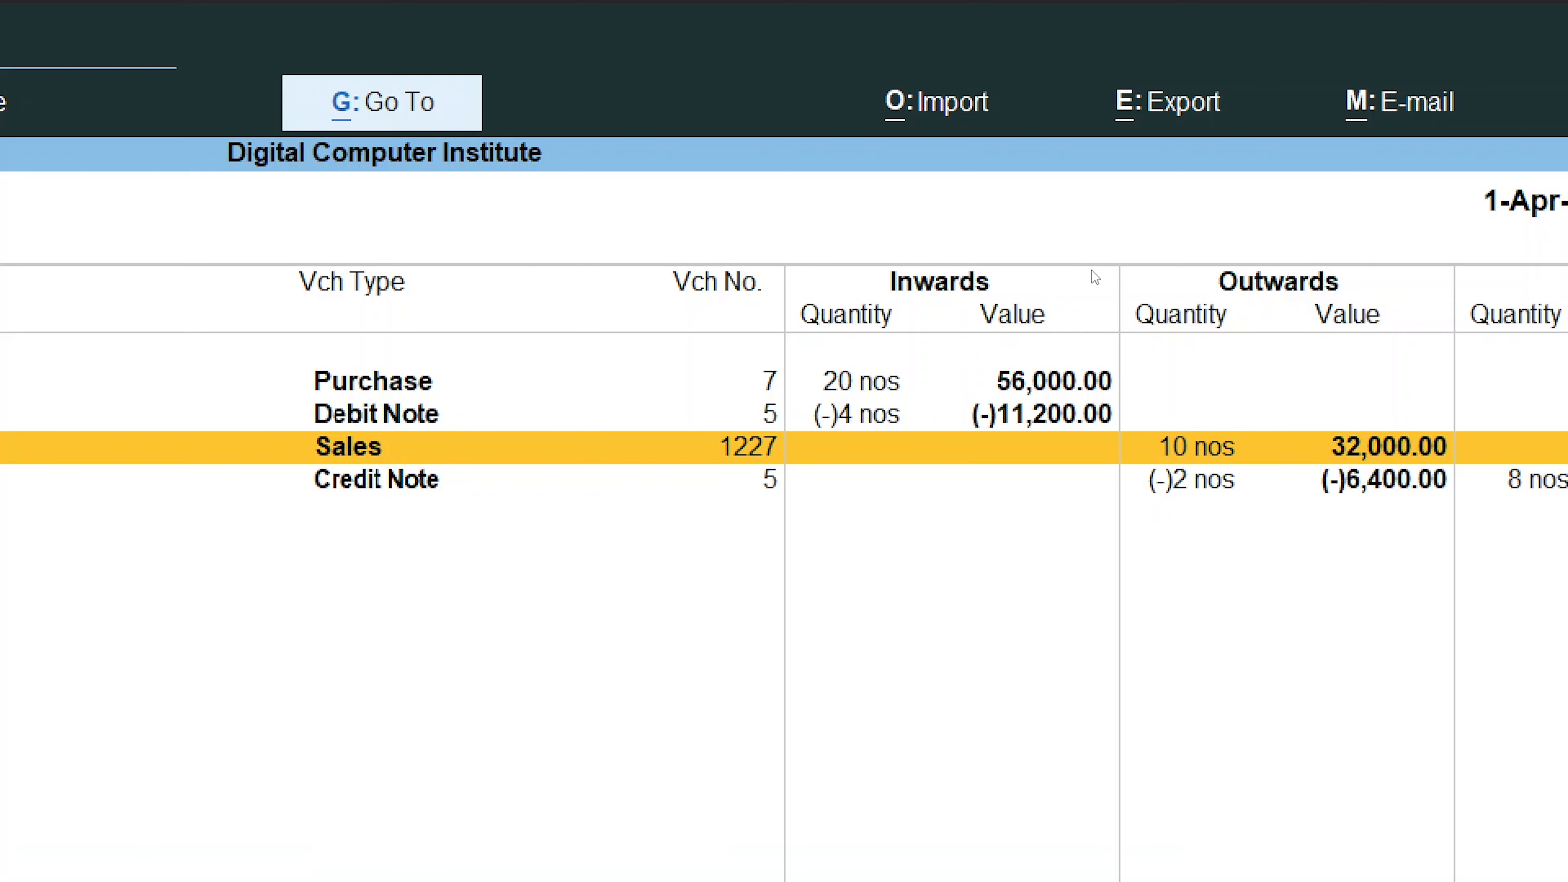
pyautogui.press('Down')
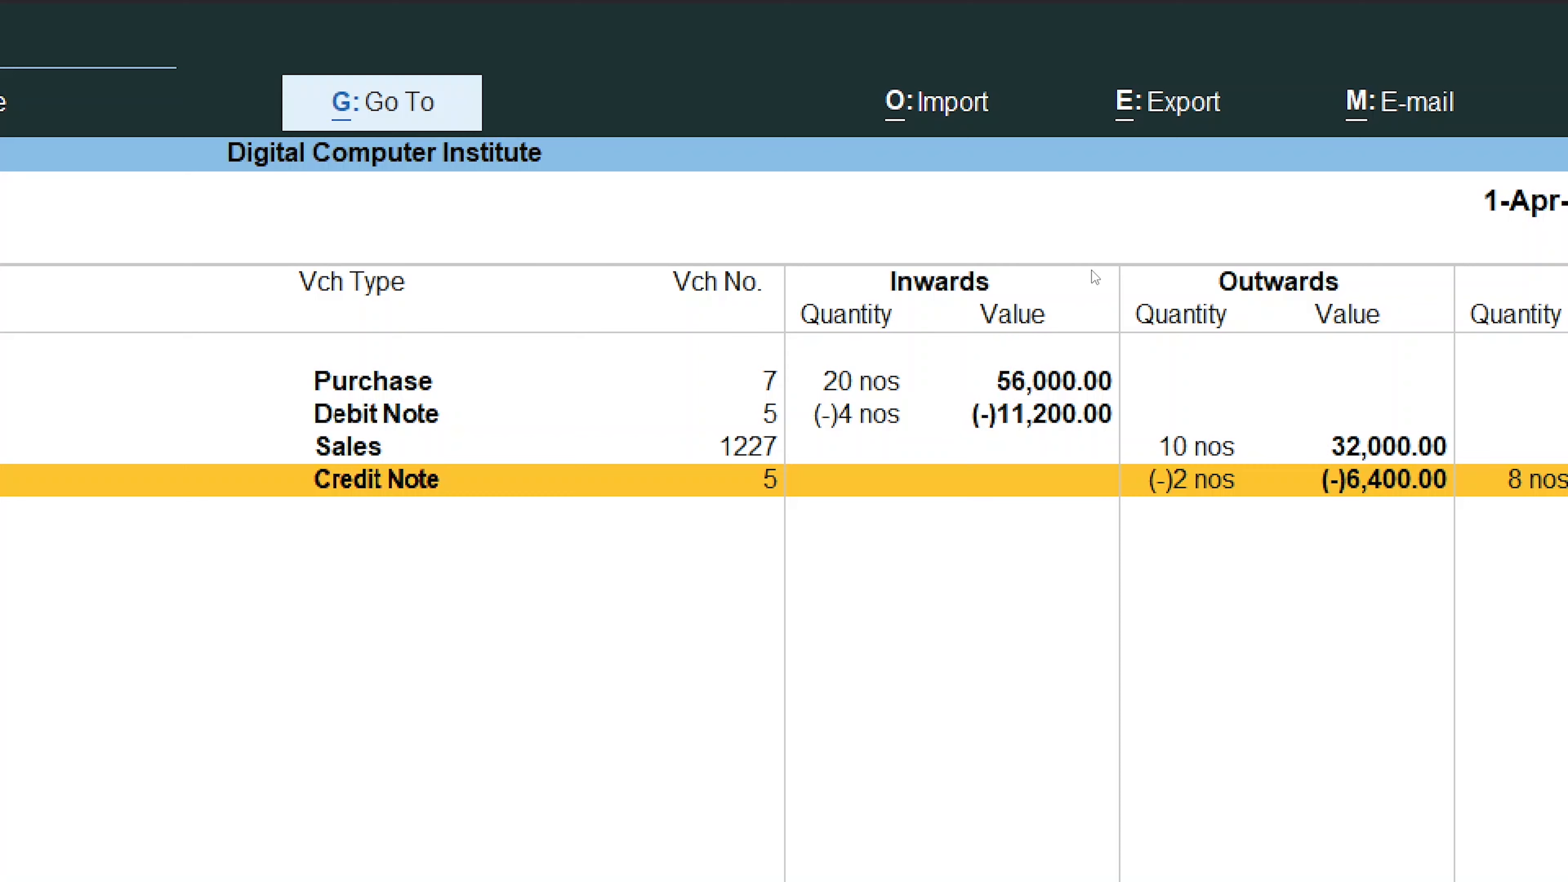
# Step: View the credit note behind the Hdd 500gb return, close it unchanged, and go back to the Stock Summary
pyautogui.press('Return')
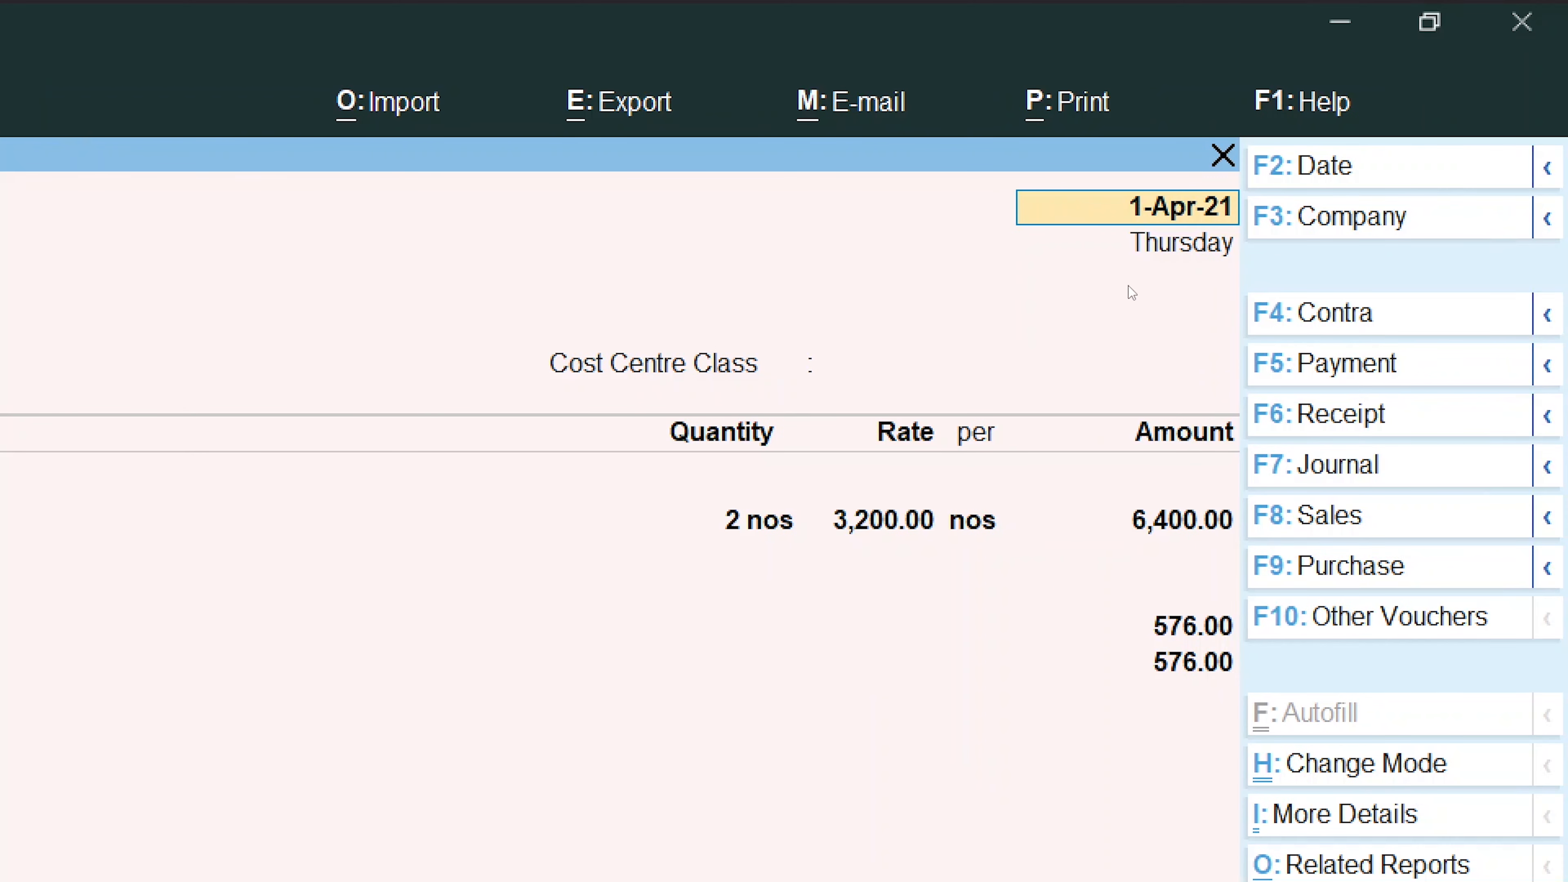
pyautogui.press('BackSpace')
pyautogui.press('Escape')
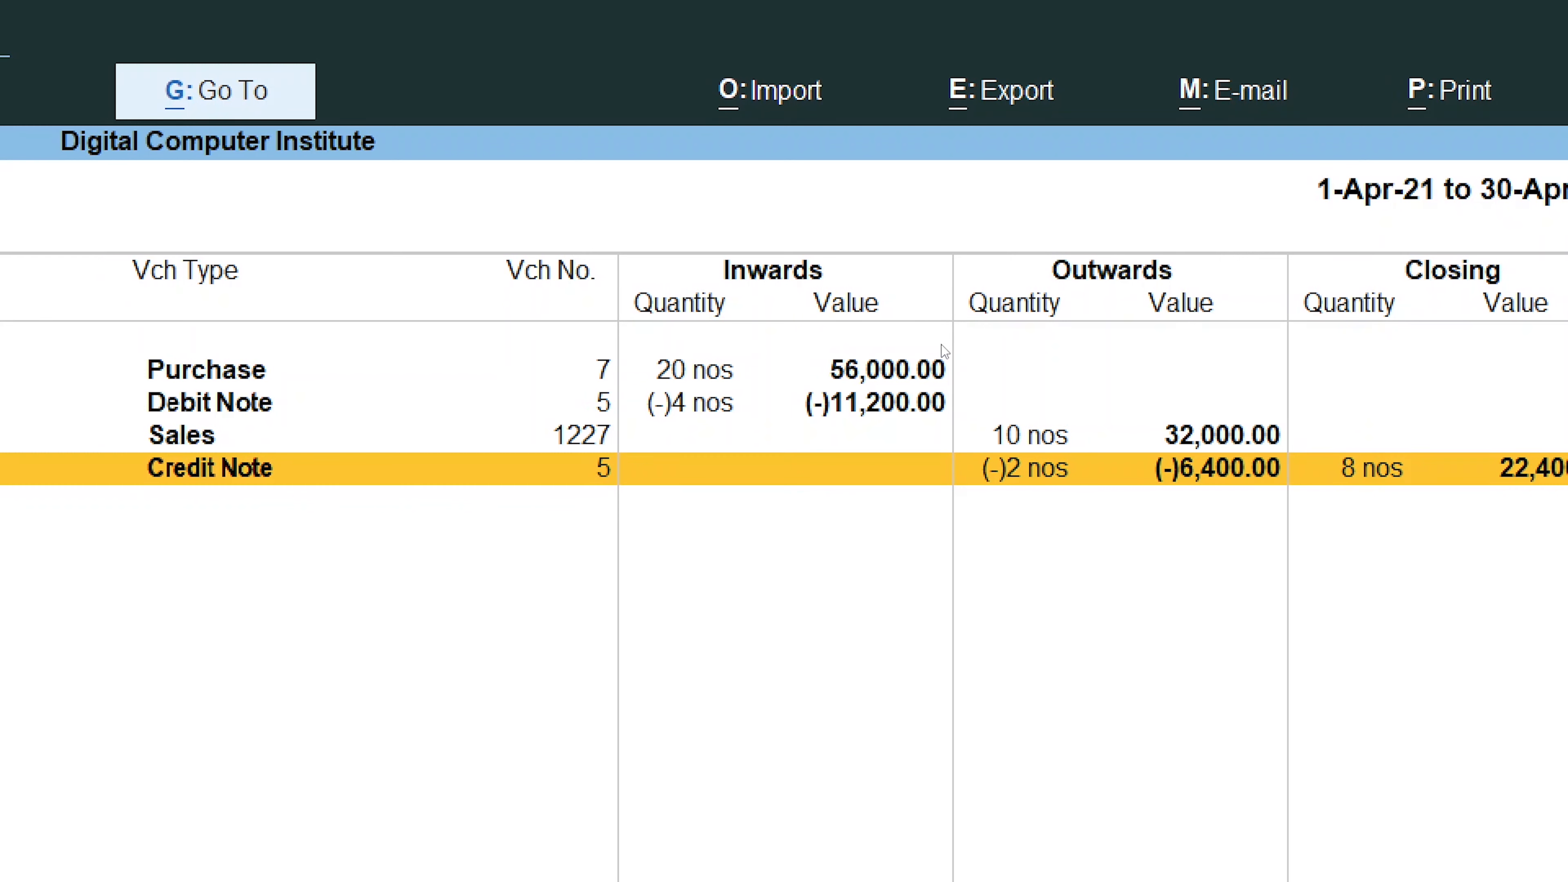
pyautogui.press('Escape')
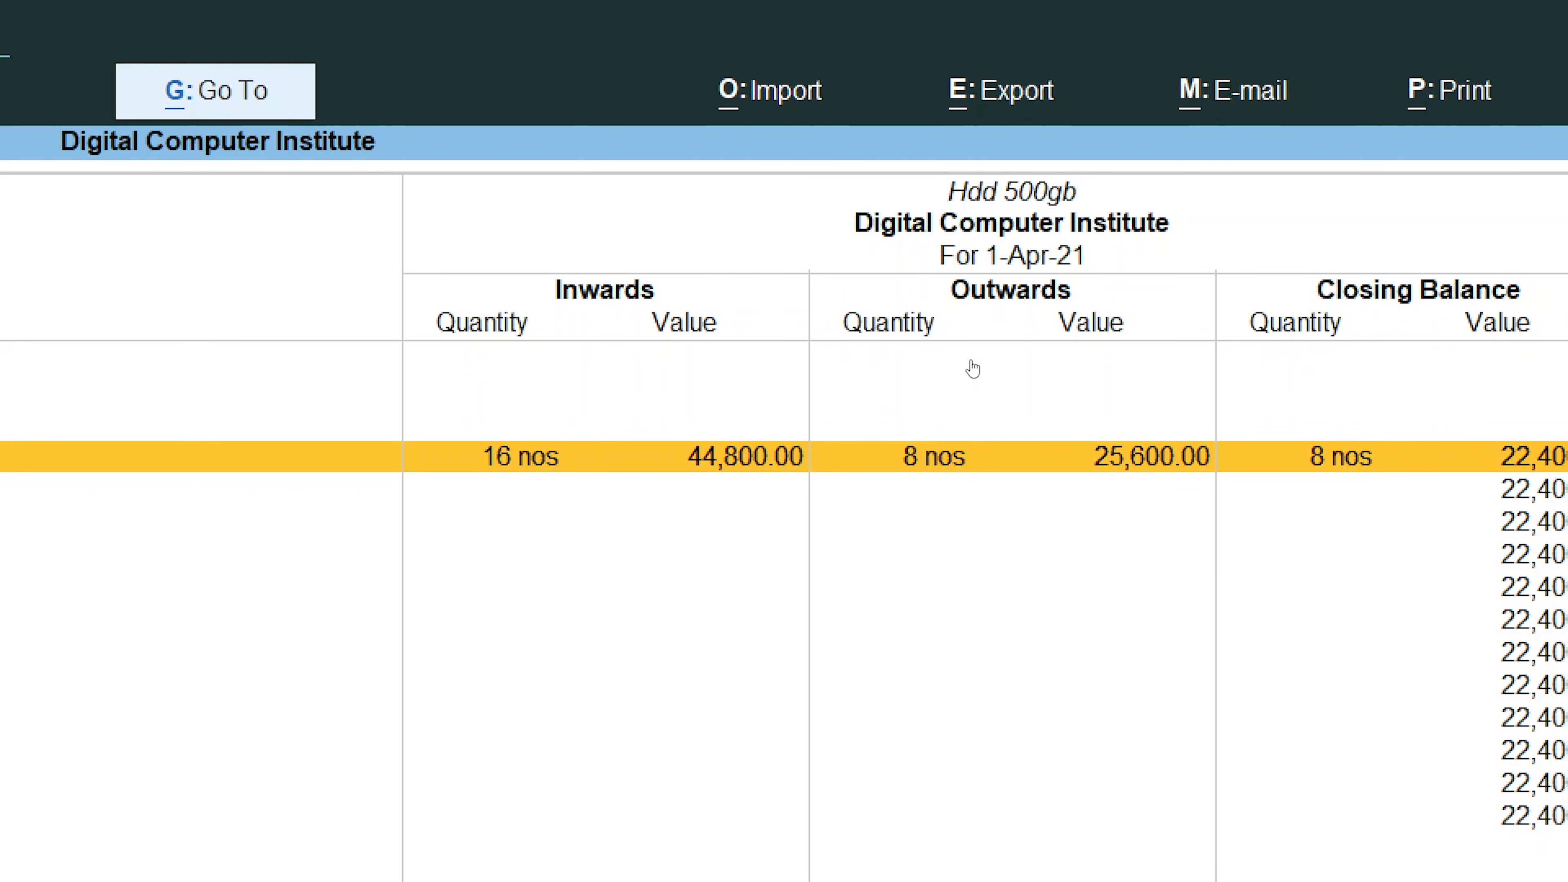
pyautogui.press('Escape')
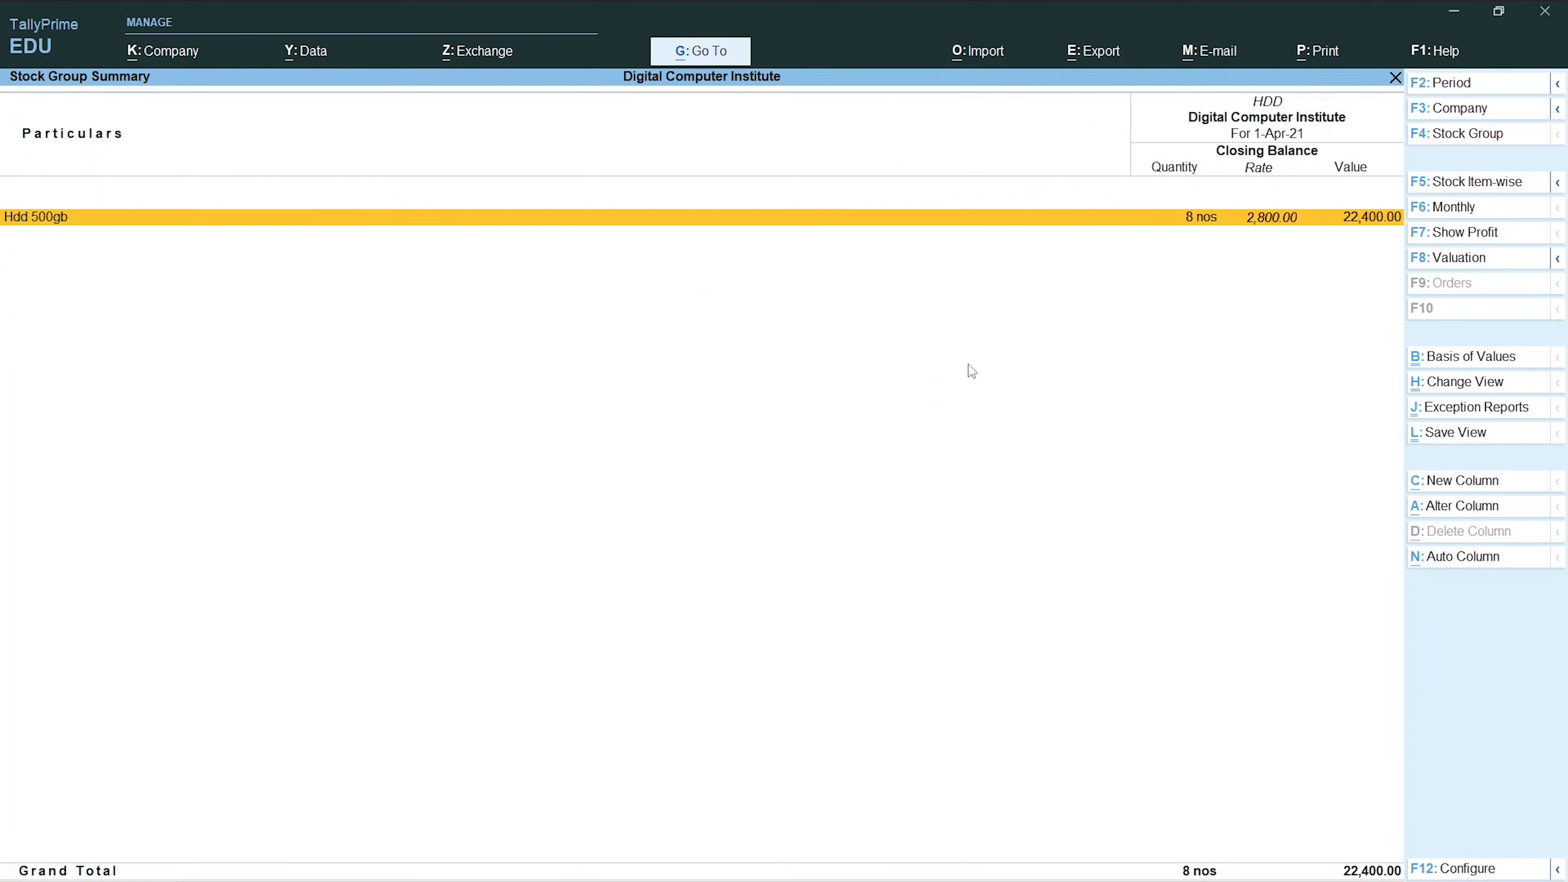
pyautogui.press('Escape')
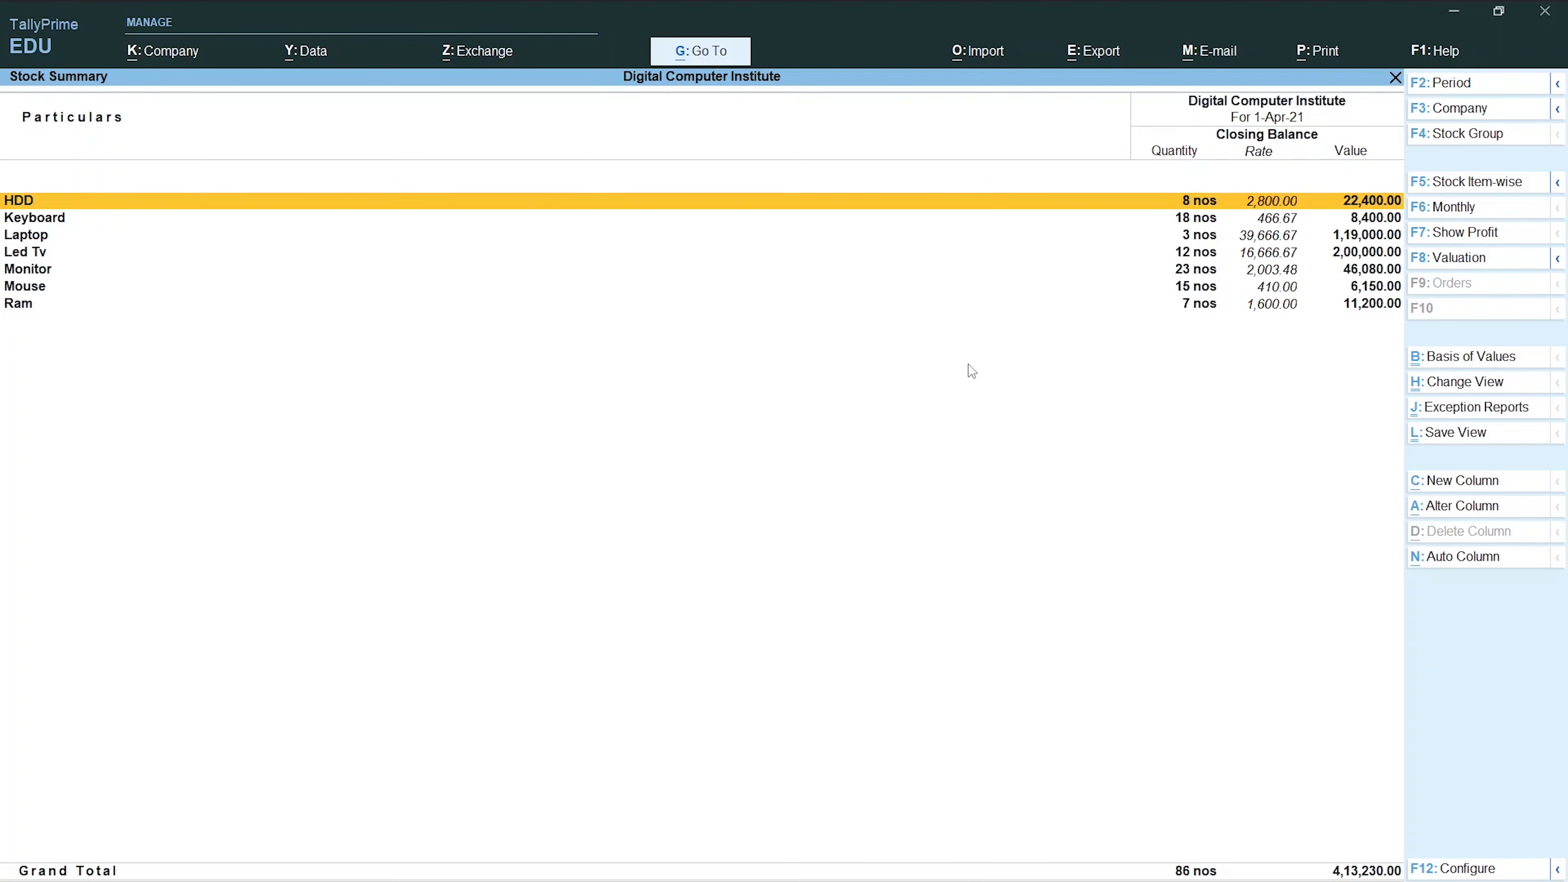
# Step: Examine the April vouchers of Samsung Tv in the Led Tv group and return to the group's summary
pyautogui.press('Down')
pyautogui.press('Down')
pyautogui.press('Down')
pyautogui.press('Down')
pyautogui.press('Up')
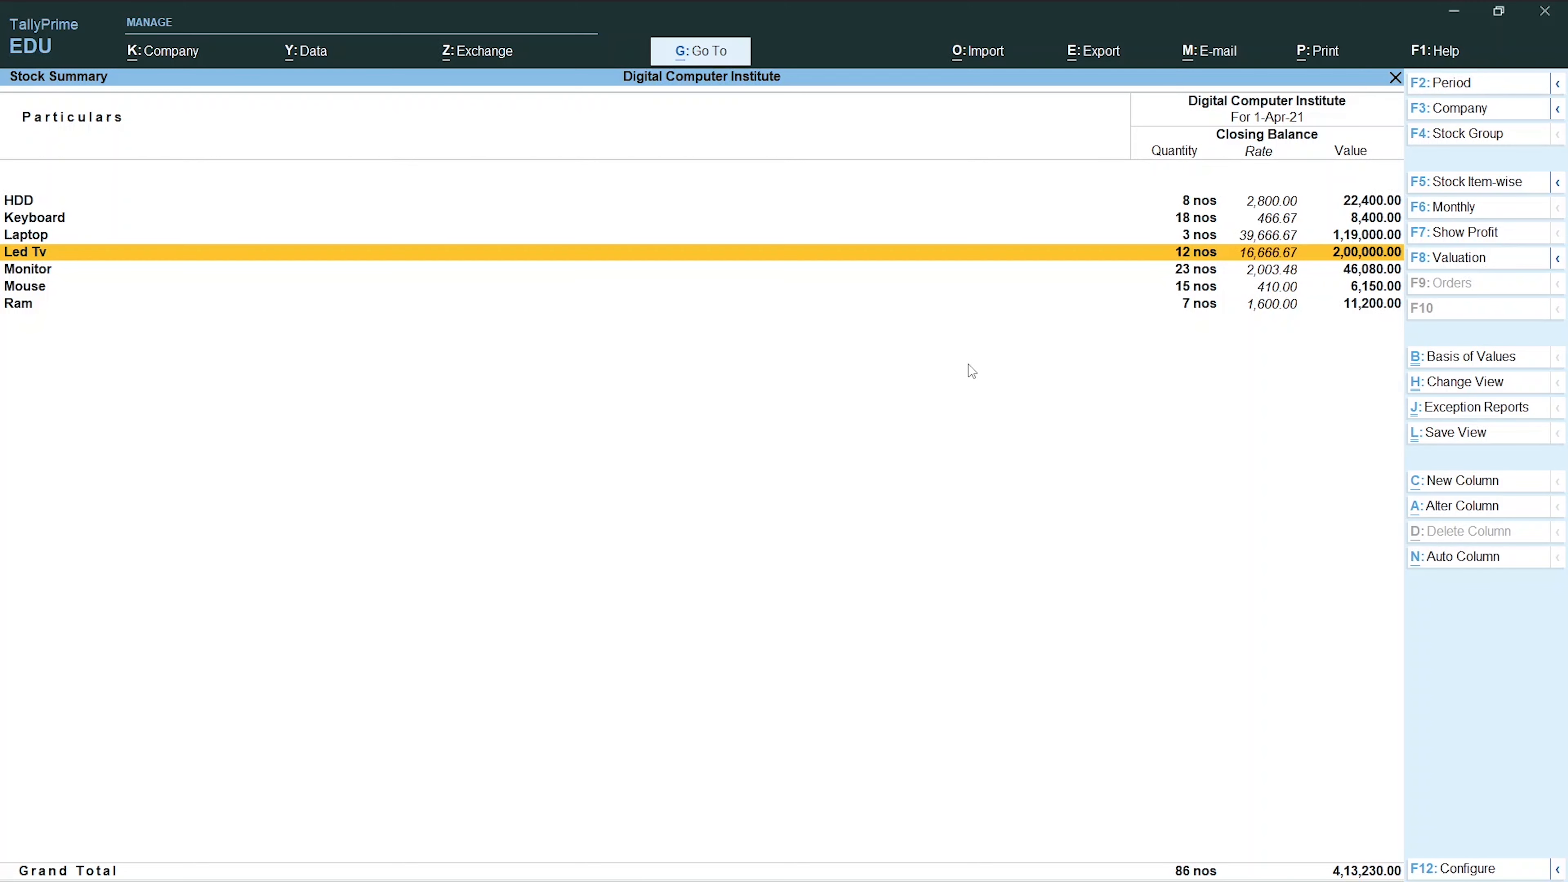
pyautogui.press('Return')
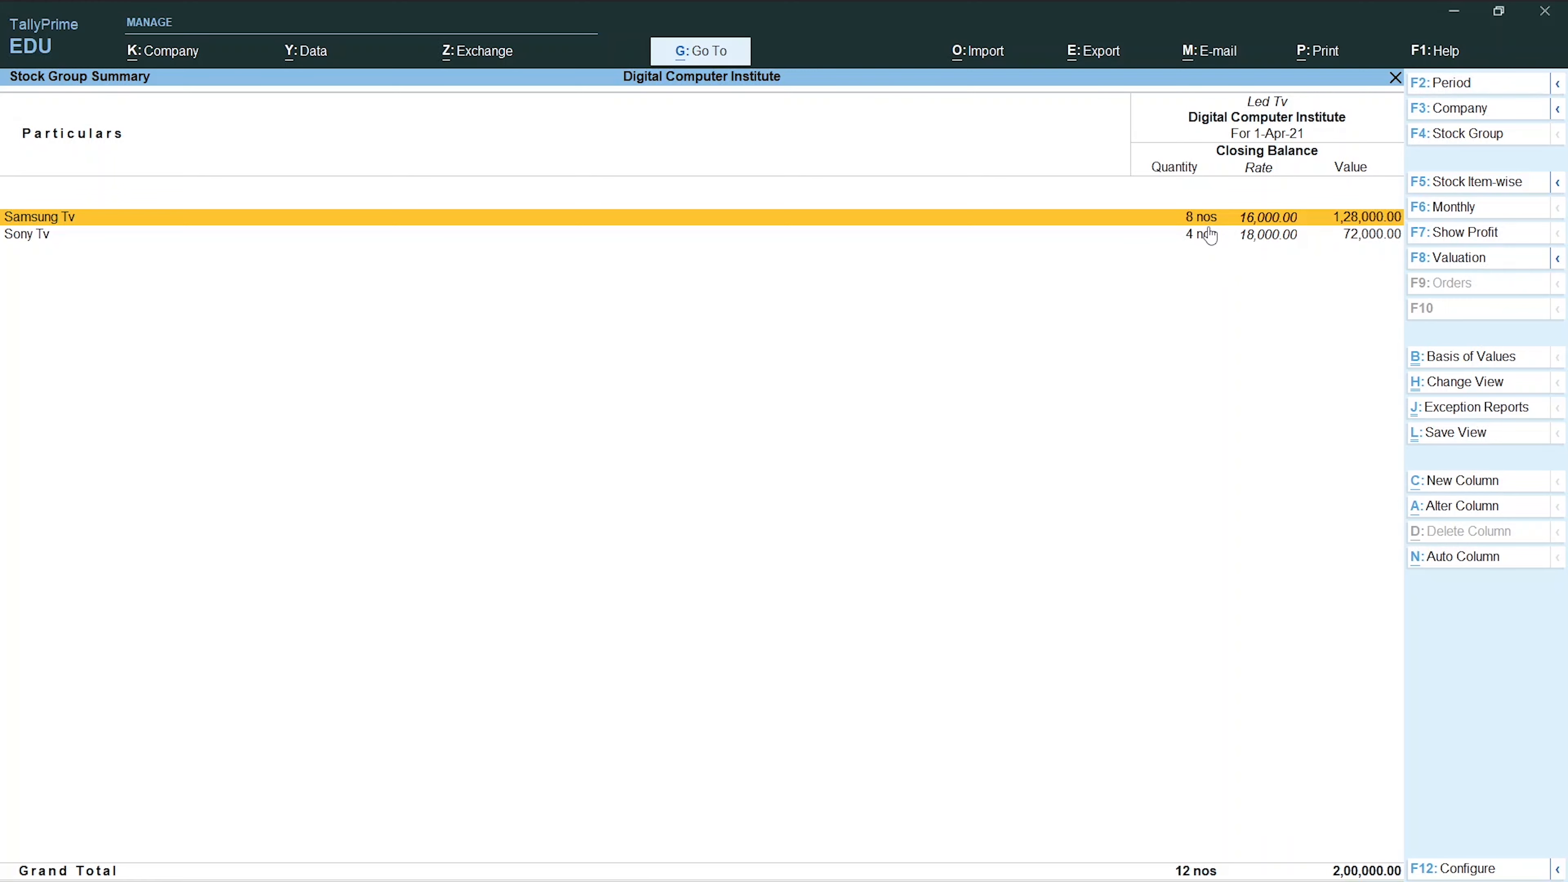
pyautogui.press('Return')
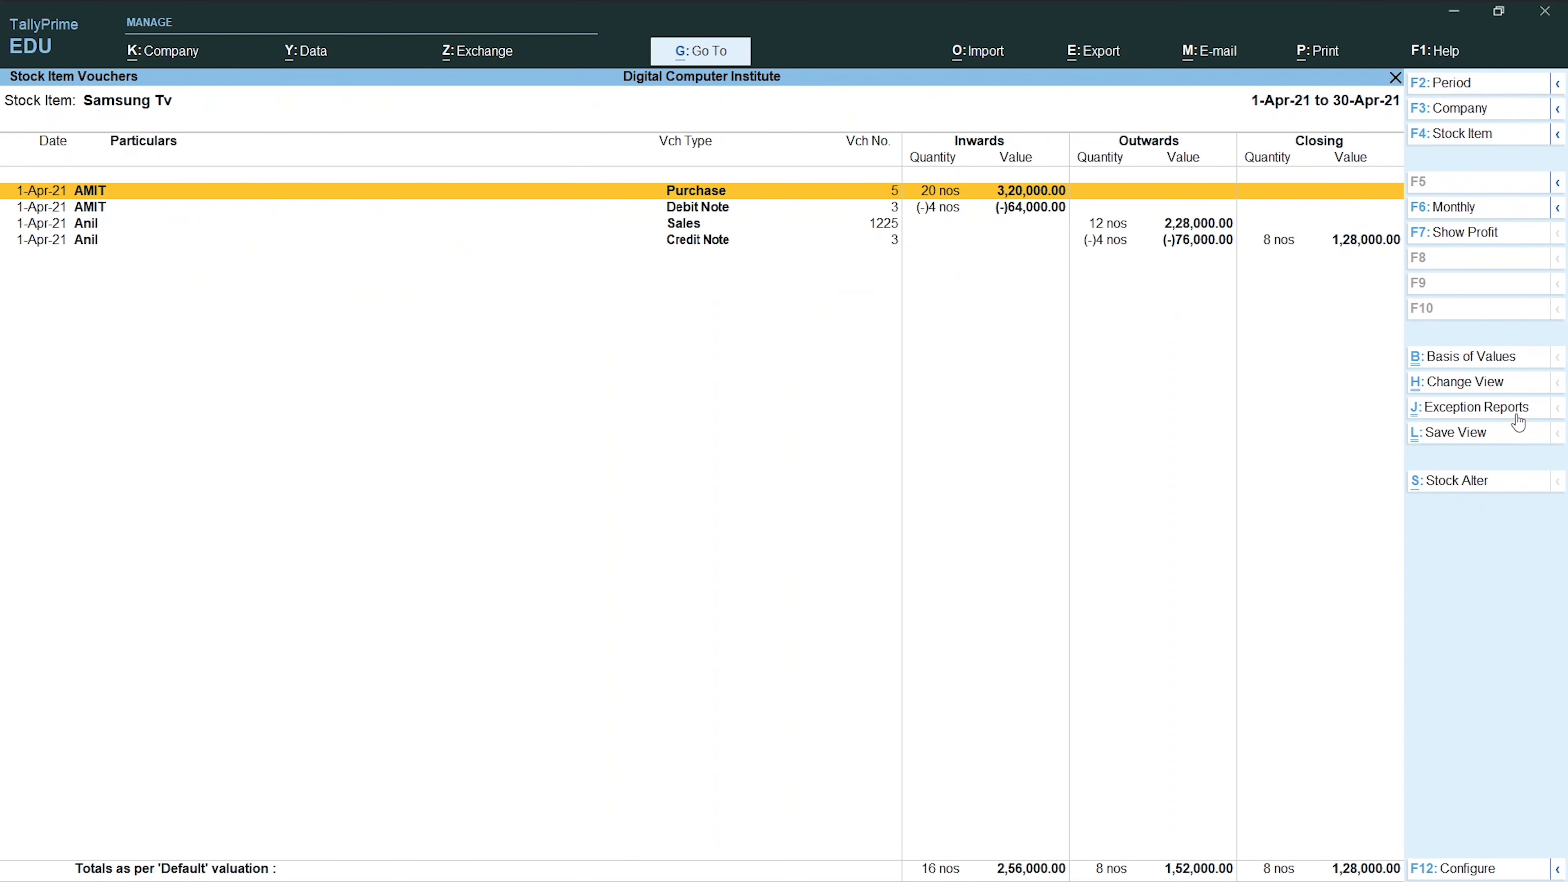
pyautogui.press('Escape')
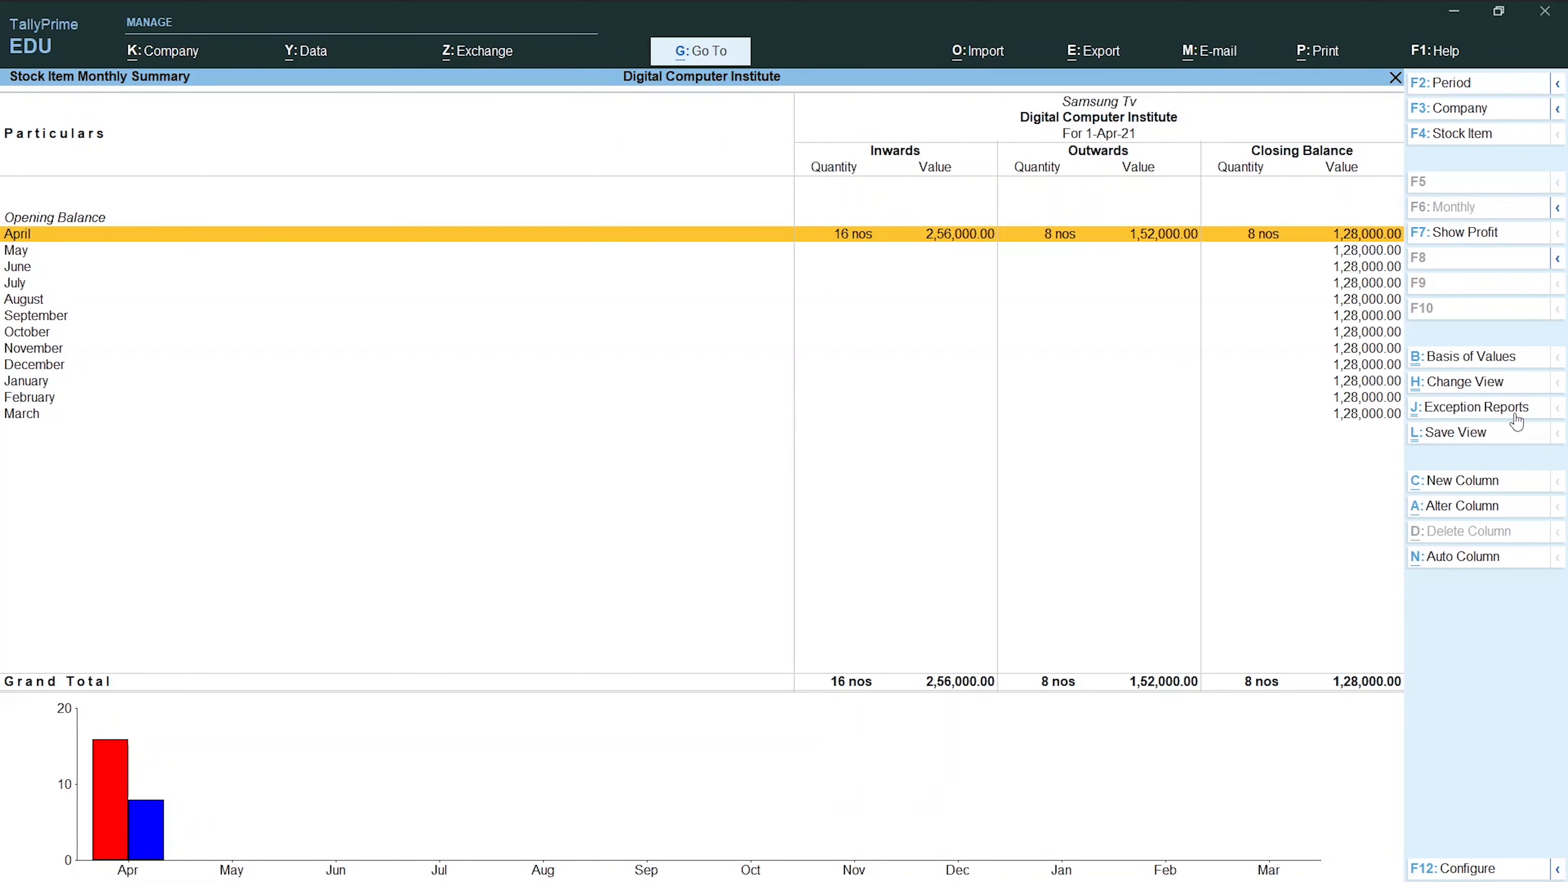
pyautogui.press('Escape')
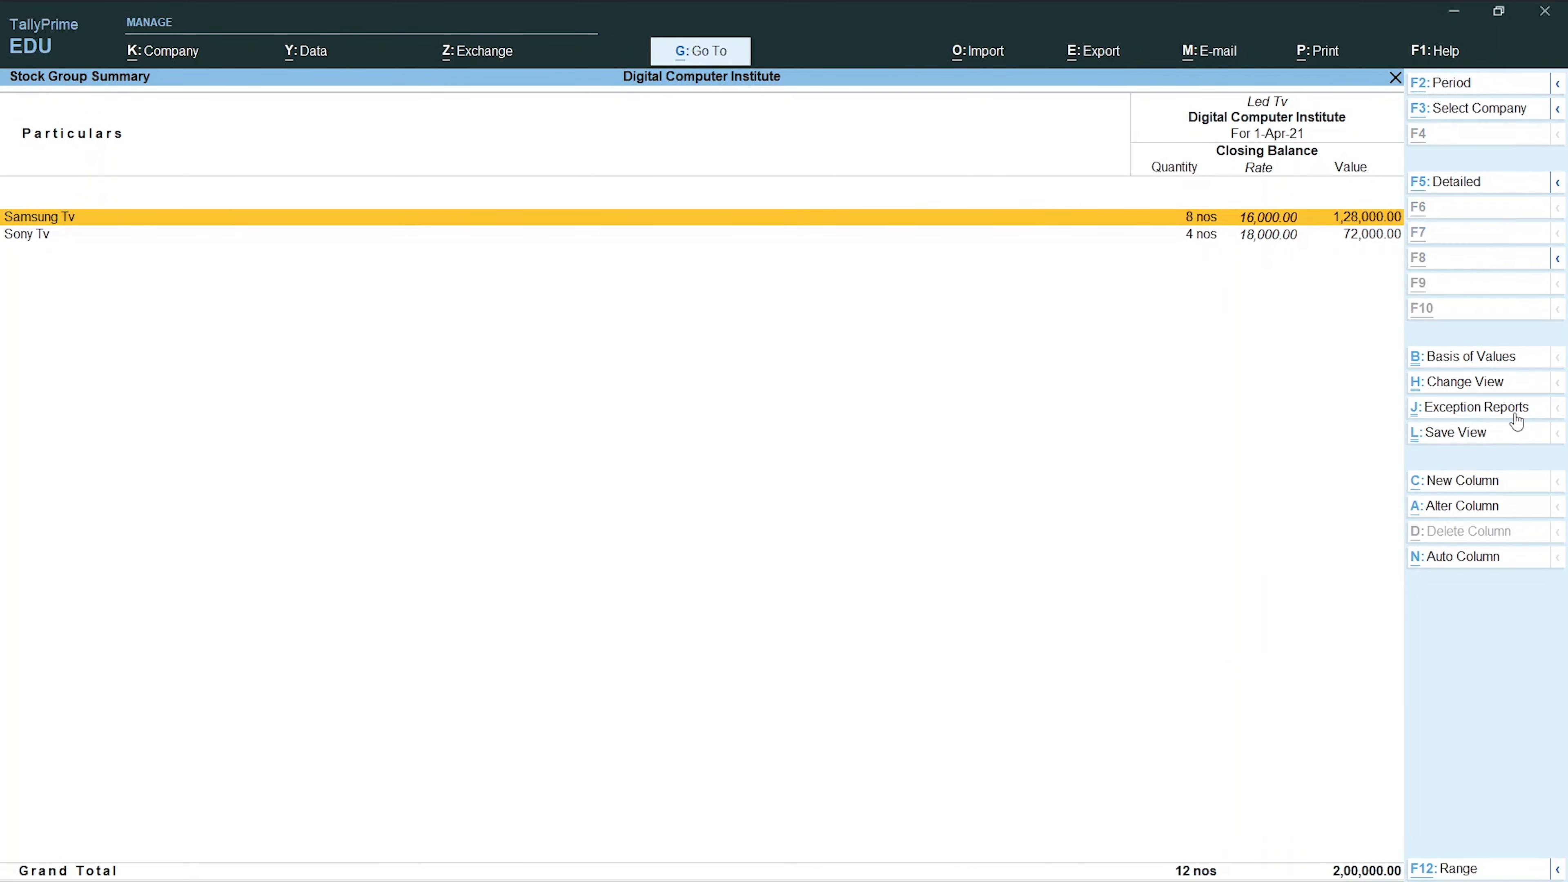
# Step: Switch to the Word document and look over the credit note exercise once more
pyautogui.hotkey('alt', 'Tab')
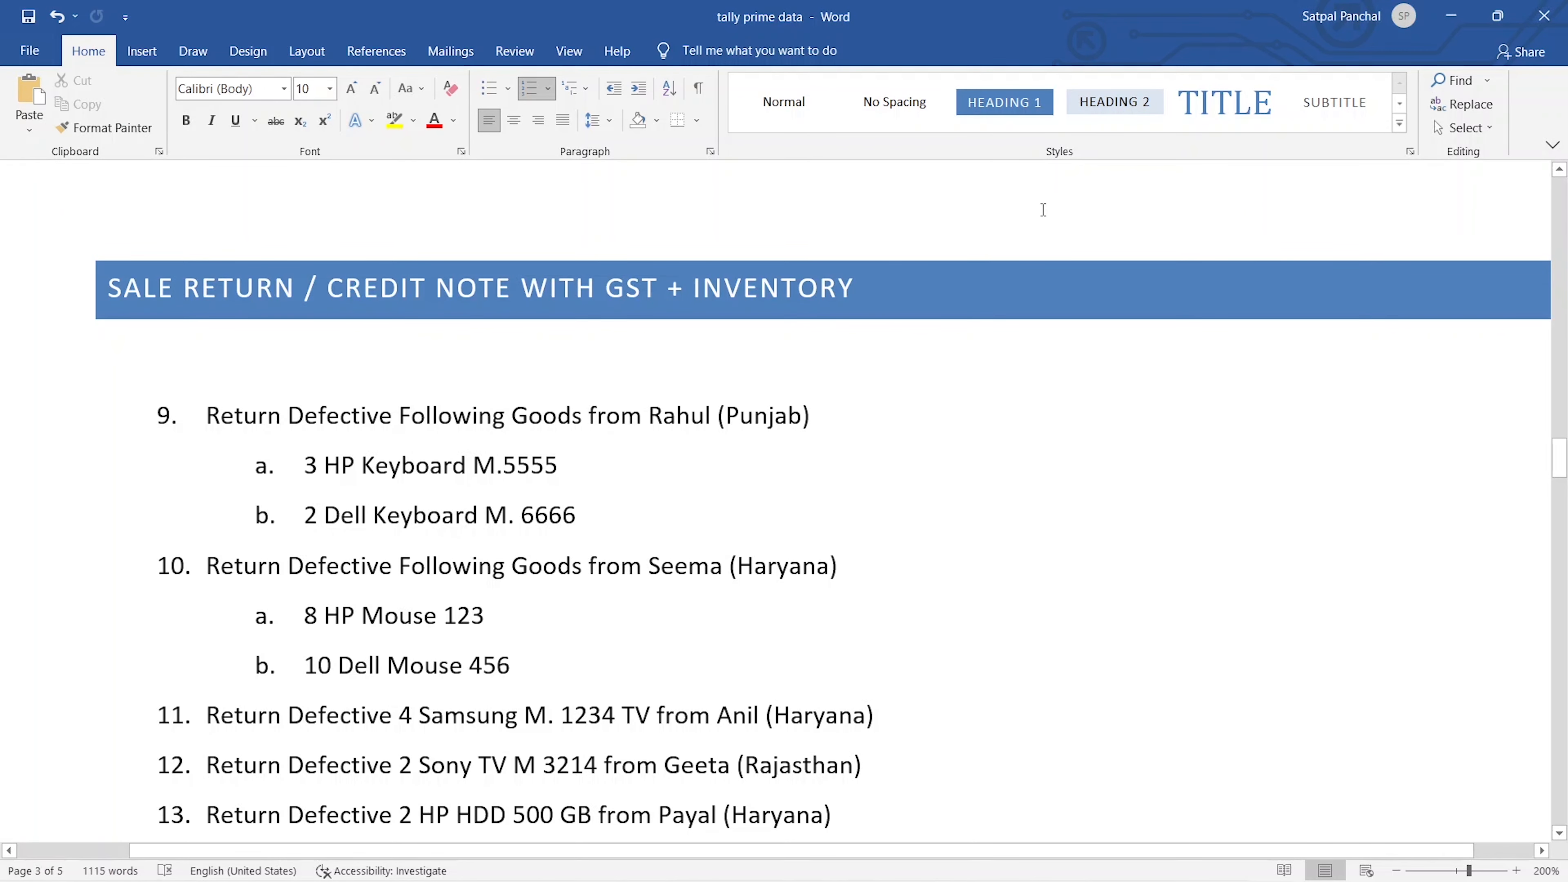
pyautogui.scroll(-3, 1026, 235)
pyautogui.scroll(2, 1003, 304)
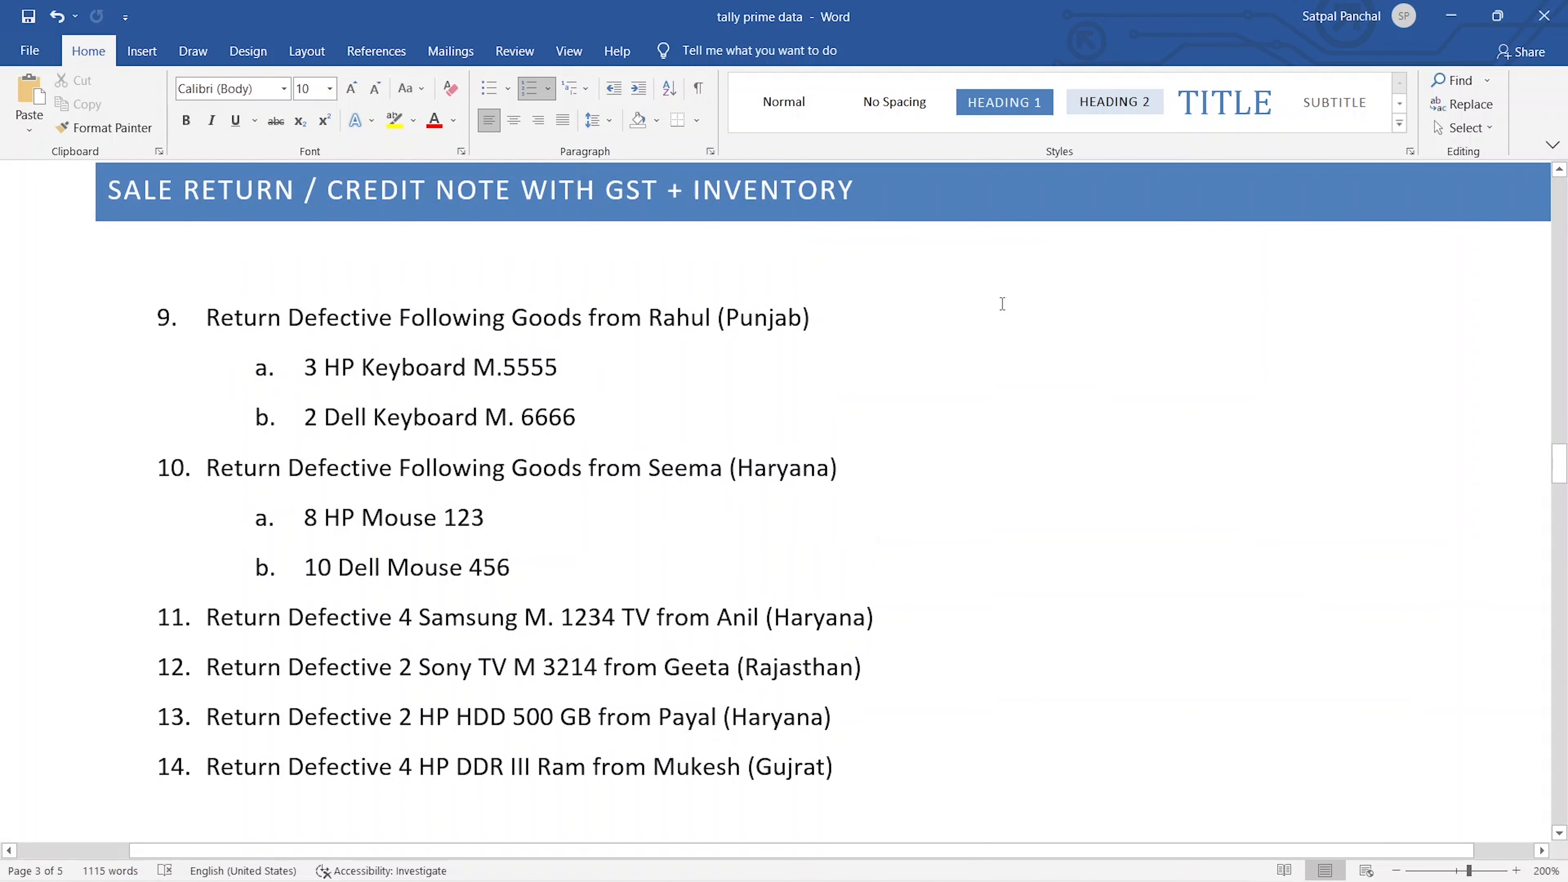